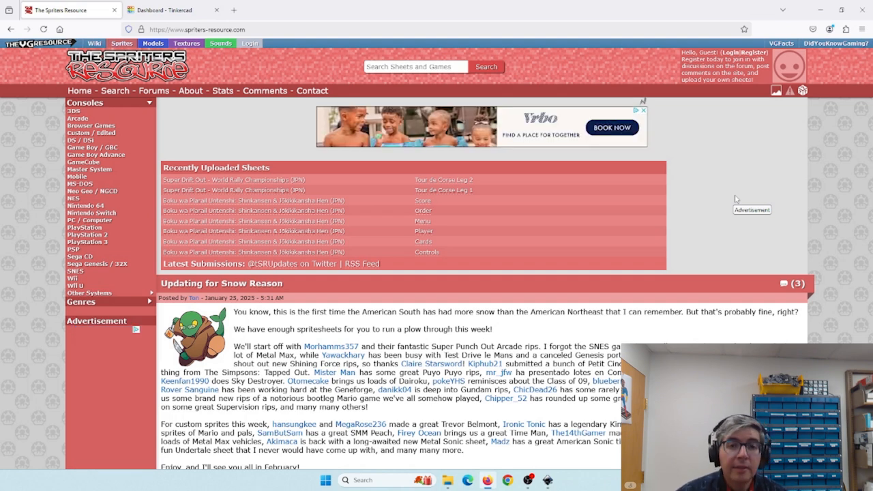
- Browse to the NES Super Mario Bros. 3 page and open its Mario & Luigi playable-character sheet
{"action": "left_click", "coordinate": [73, 199]}
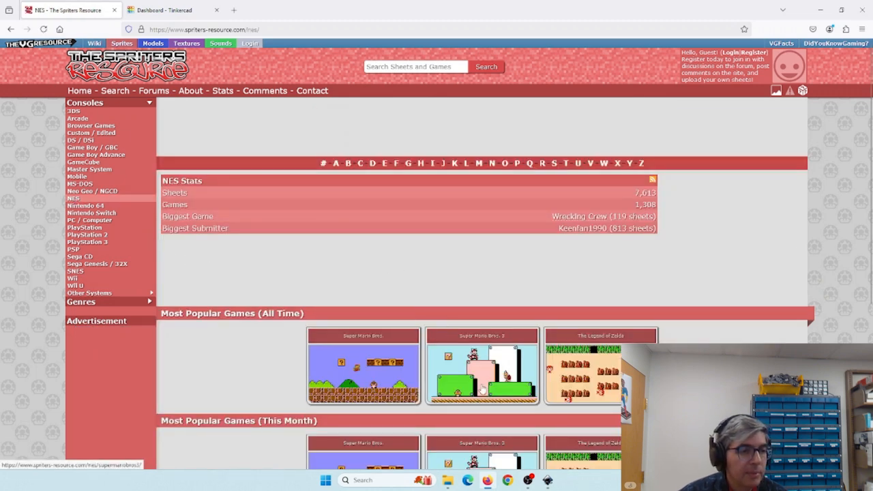
{"action": "left_click", "coordinate": [487, 373]}
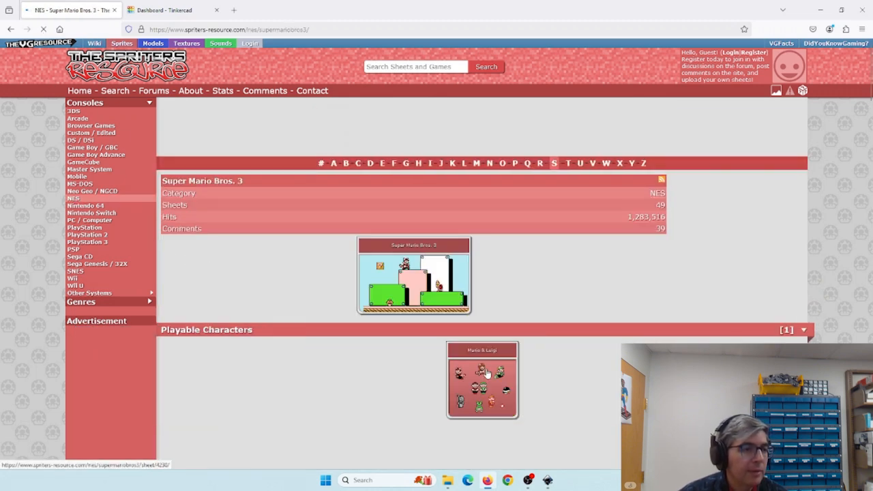
{"action": "scroll", "coordinate": [788, 189], "scroll_direction": "down", "scroll_amount": 1}
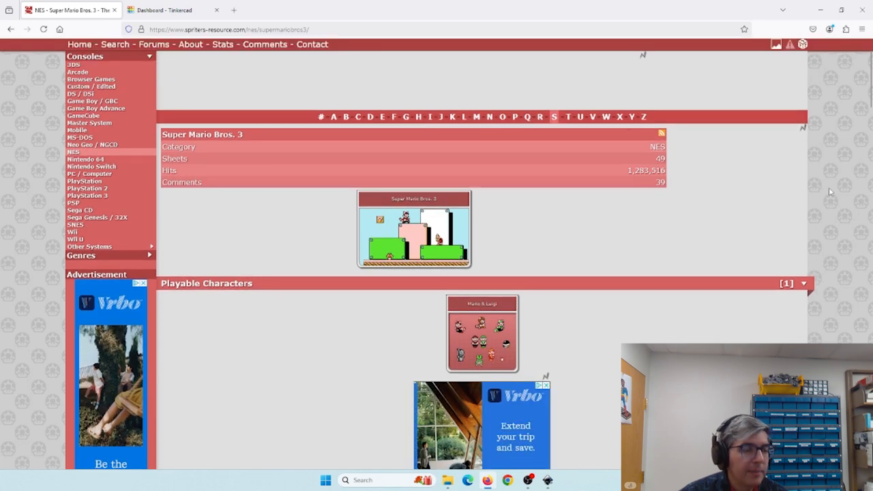
{"action": "scroll", "coordinate": [871, 133], "scroll_direction": "down", "scroll_amount": 3}
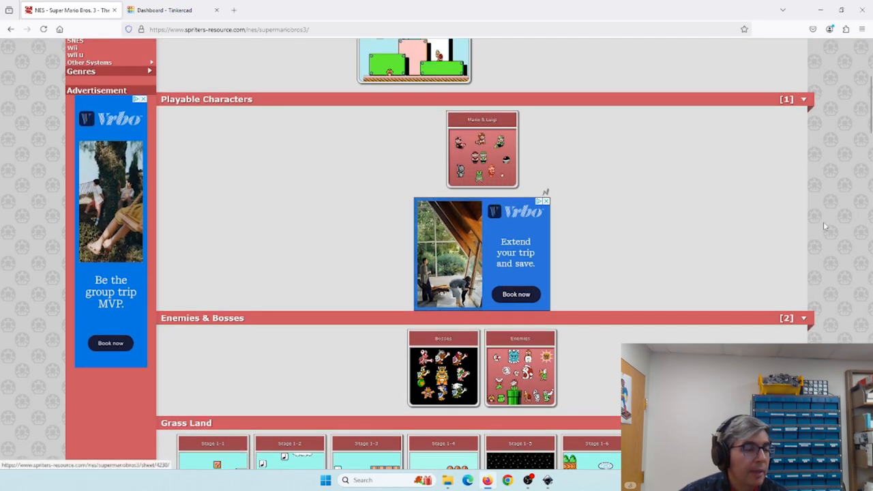
{"action": "left_click_drag", "start_coordinate": [871, 133], "coordinate": [854, 204]}
{"action": "scroll", "coordinate": [817, 235], "scroll_direction": "up", "scroll_amount": 10}
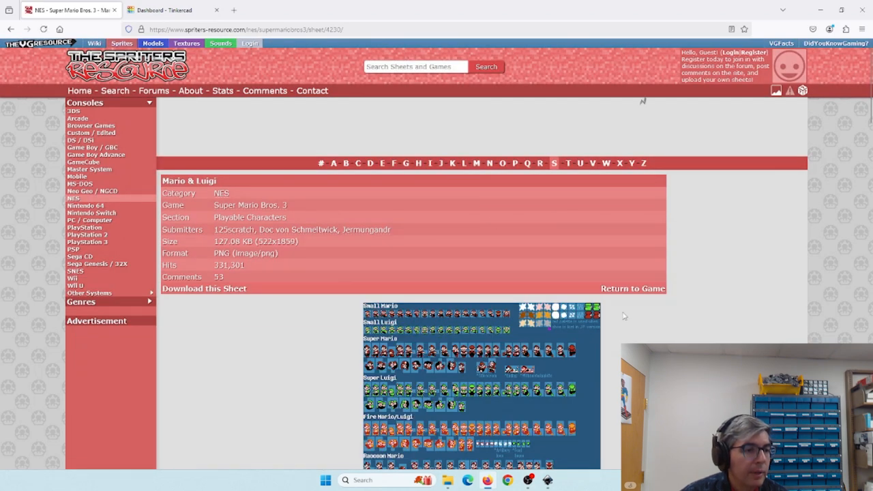
- Download the Mario & Luigi sheet PNG and move it from Downloads to the Desktop
{"action": "scroll", "coordinate": [644, 308], "scroll_direction": "down", "scroll_amount": 2}
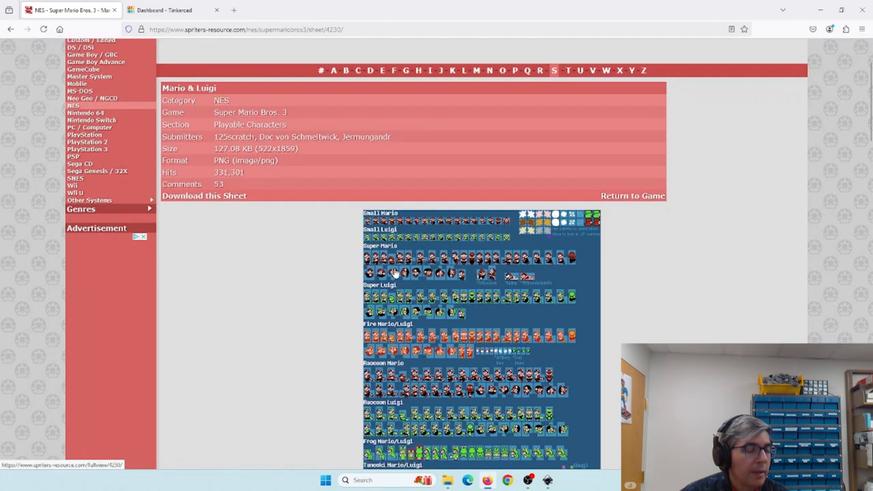
{"action": "left_click", "coordinate": [232, 196]}
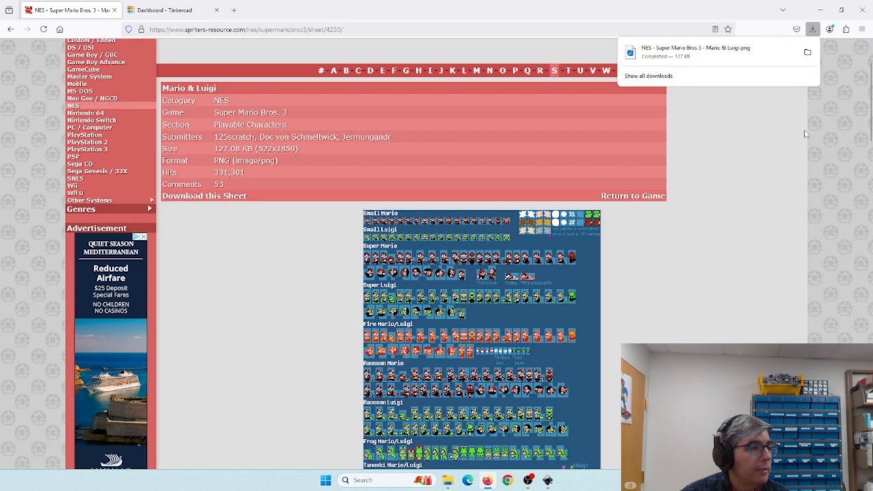
{"action": "left_click", "coordinate": [808, 53]}
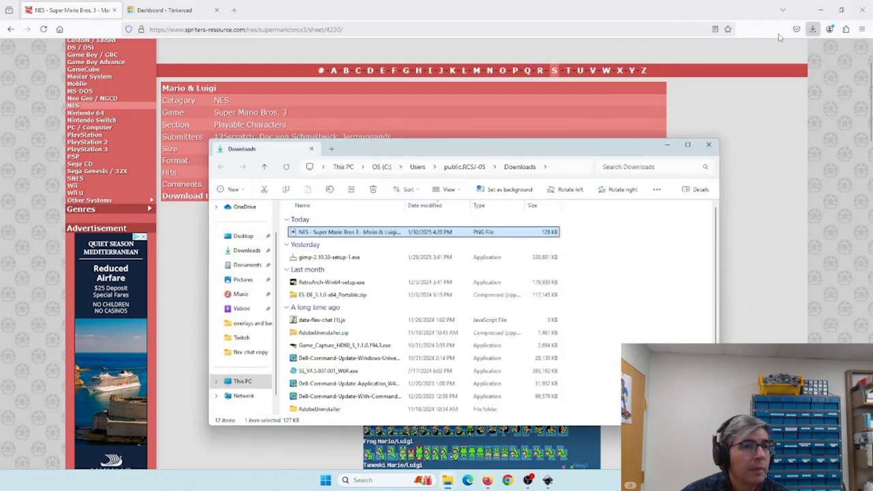
{"action": "left_click_drag", "start_coordinate": [315, 236], "coordinate": [242, 236]}
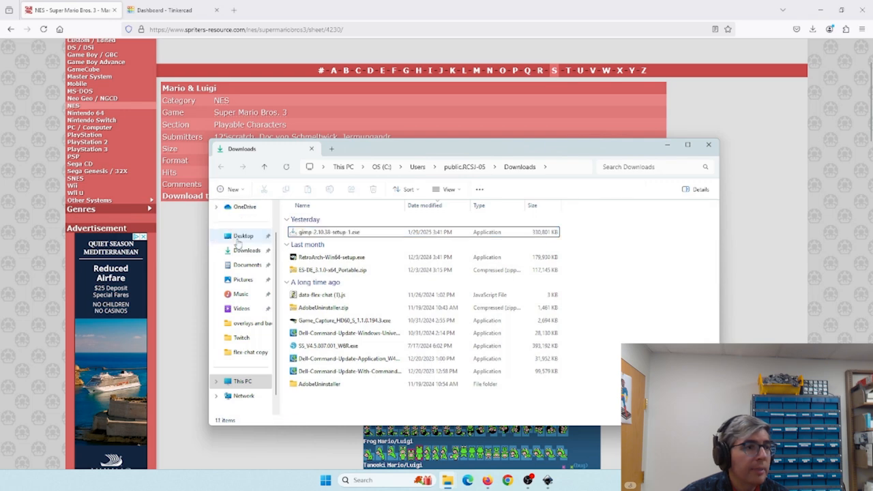
{"action": "left_click", "coordinate": [707, 147]}
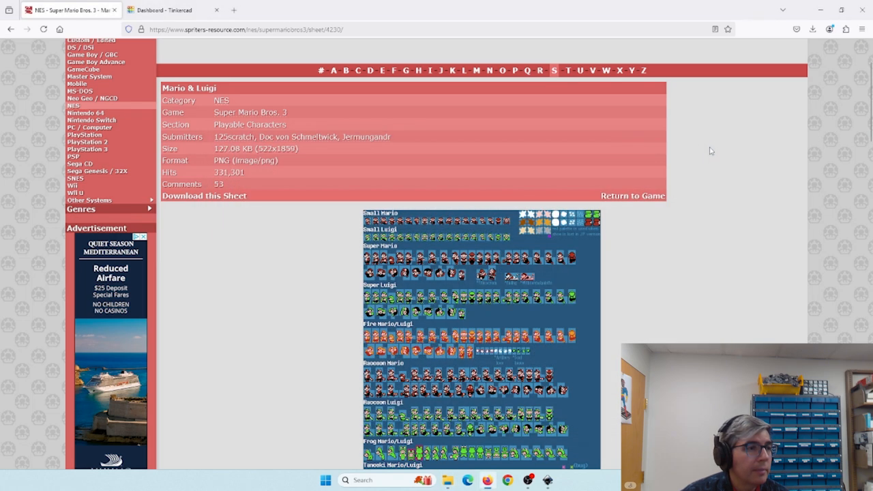
- Minimize the open windows and launch GIMP from the desktop
{"action": "left_click", "coordinate": [820, 10]}
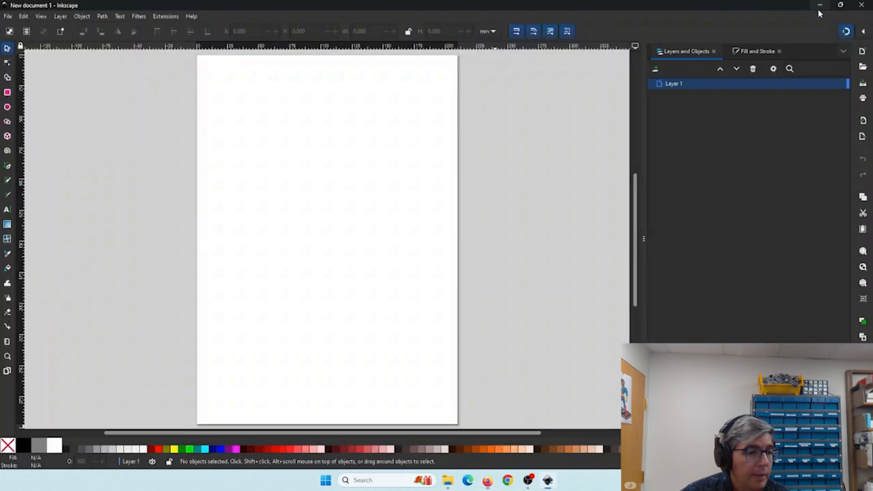
{"action": "left_click", "coordinate": [819, 6]}
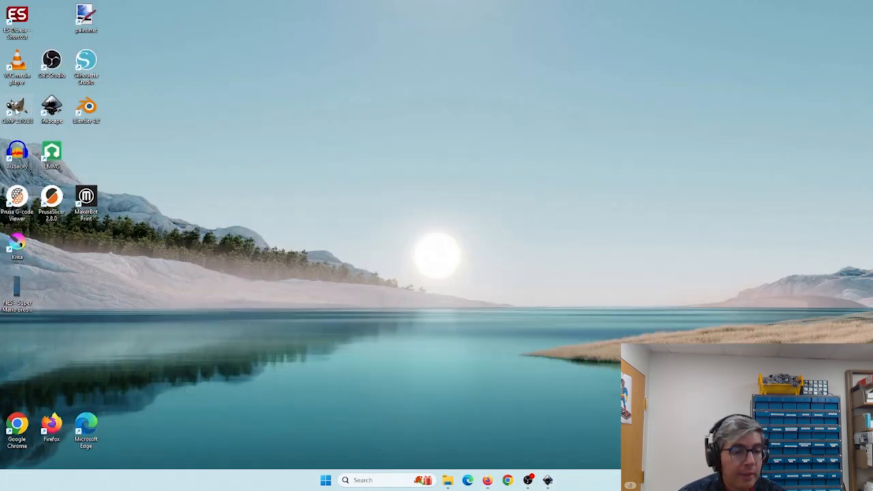
{"action": "double_click", "coordinate": [16, 111]}
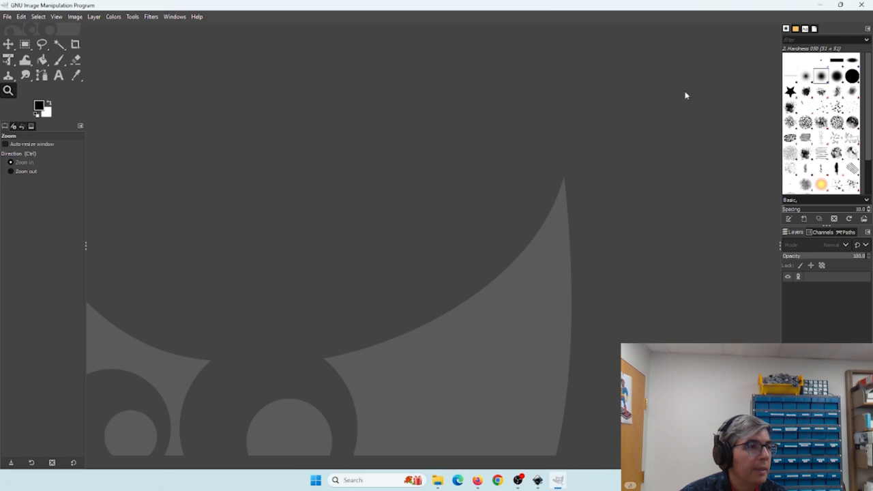
- Open the downloaded Mario & Luigi PNG in GIMP by dropping it onto the window, then maximize the window
{"action": "left_click_drag", "start_coordinate": [799, 8], "coordinate": [801, 129]}
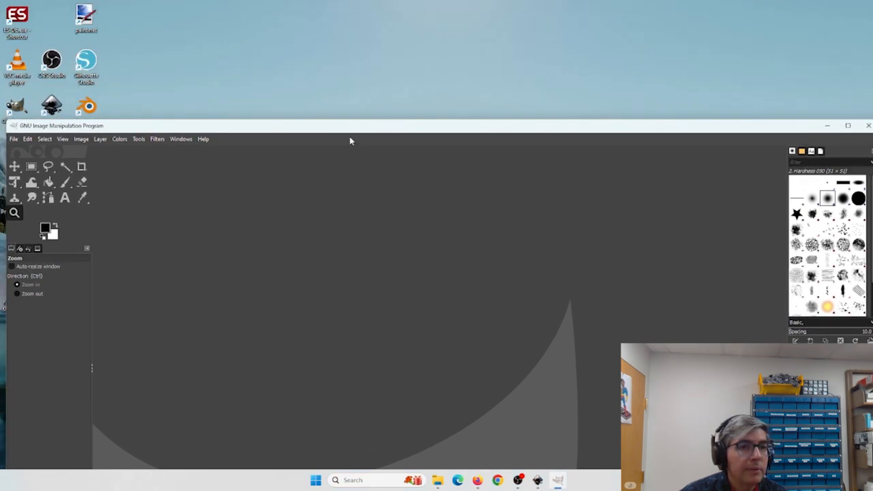
{"action": "left_click_drag", "start_coordinate": [353, 130], "coordinate": [510, 106]}
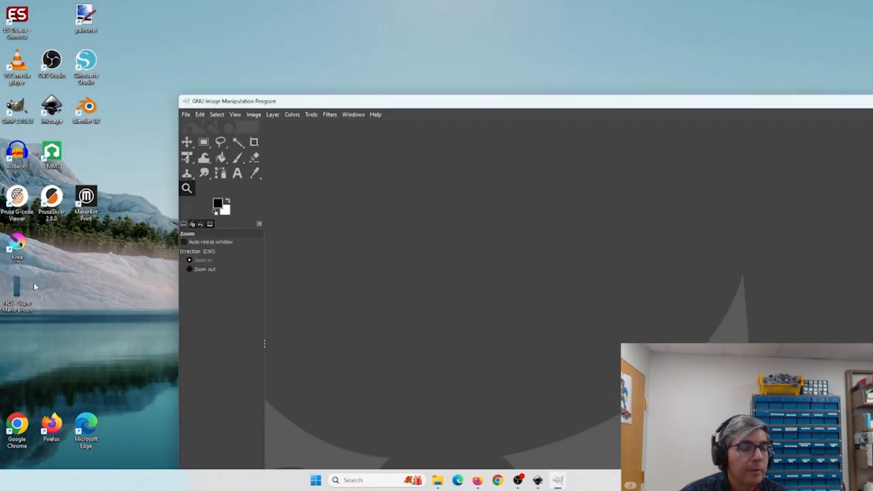
{"action": "left_click_drag", "start_coordinate": [26, 294], "coordinate": [412, 292]}
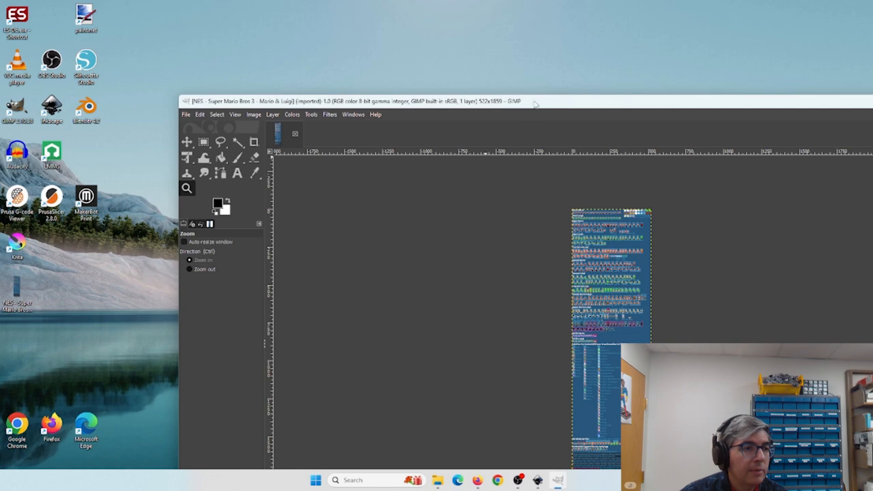
{"action": "left_click_drag", "start_coordinate": [536, 104], "coordinate": [398, 39]}
{"action": "left_click_drag", "start_coordinate": [781, 41], "coordinate": [714, 33]}
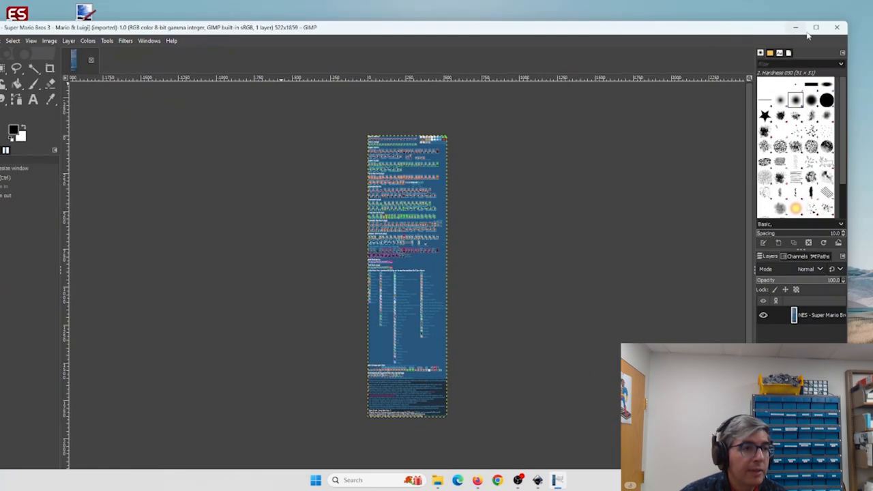
{"action": "left_click", "coordinate": [816, 27]}
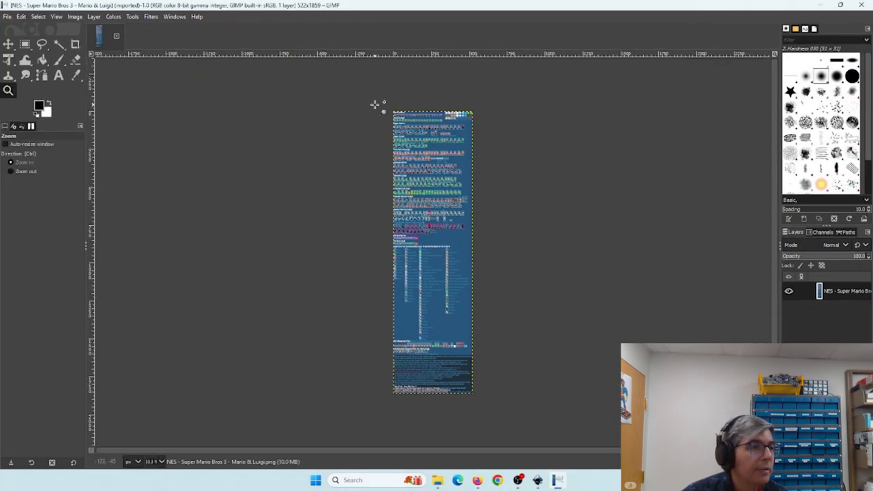
- Zoom into the first Small Mario sprite and draw a 12 × 15 px crop rectangle around it
{"action": "left_click_drag", "start_coordinate": [375, 104], "coordinate": [435, 141]}
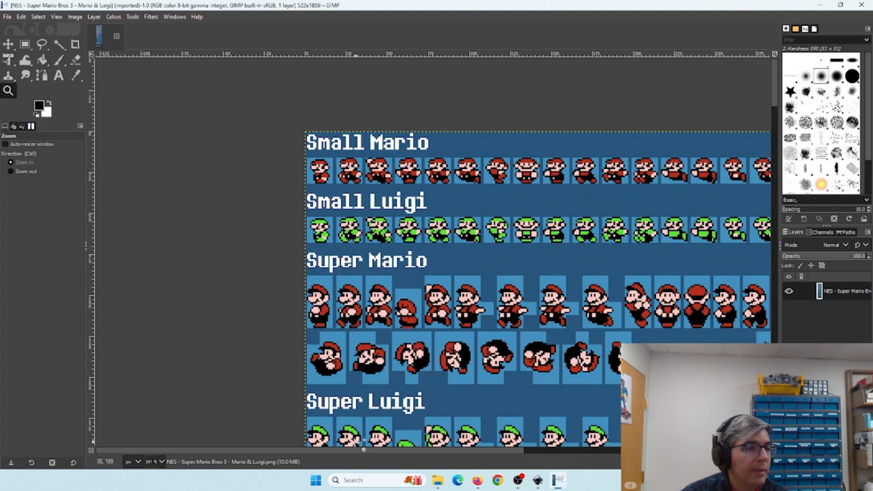
{"action": "scroll", "coordinate": [355, 452], "scroll_direction": "right", "scroll_amount": 5}
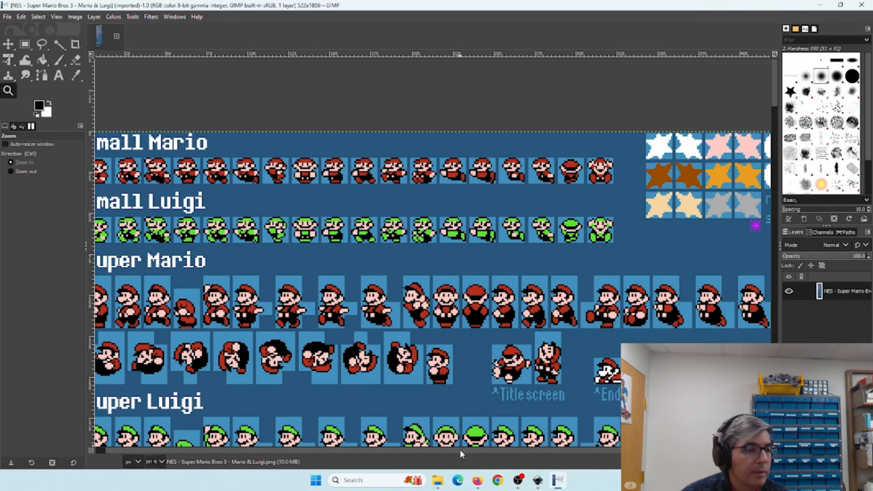
{"action": "scroll", "coordinate": [459, 449], "scroll_direction": "left", "scroll_amount": 1}
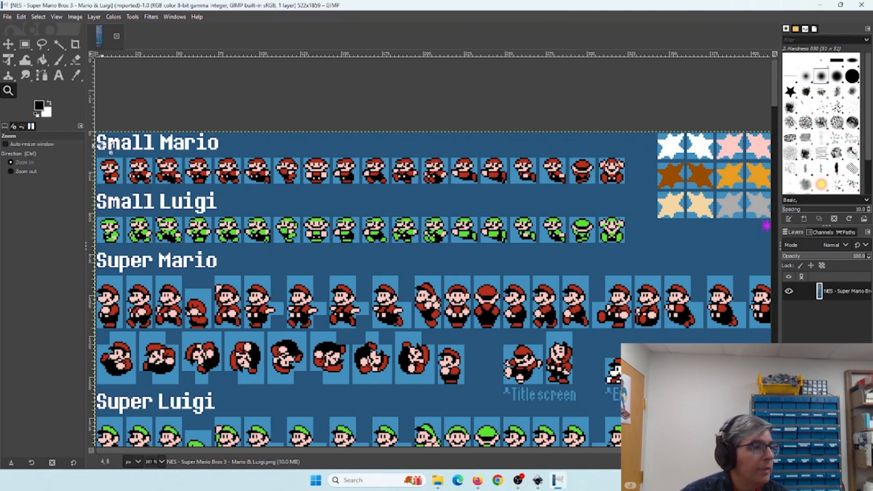
{"action": "left_click_drag", "start_coordinate": [101, 143], "coordinate": [174, 197]}
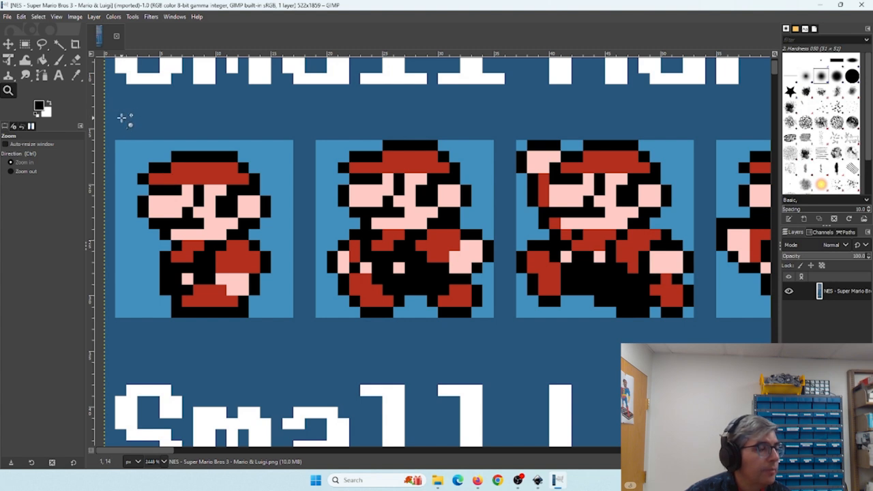
{"action": "left_click", "coordinate": [148, 168]}
{"action": "left_click", "coordinate": [147, 178]}
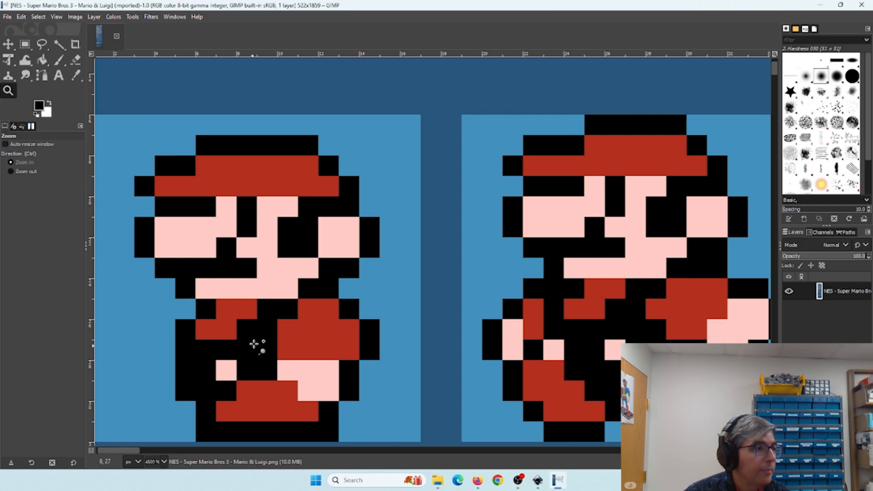
{"action": "left_click_drag", "start_coordinate": [227, 308], "coordinate": [344, 279]}
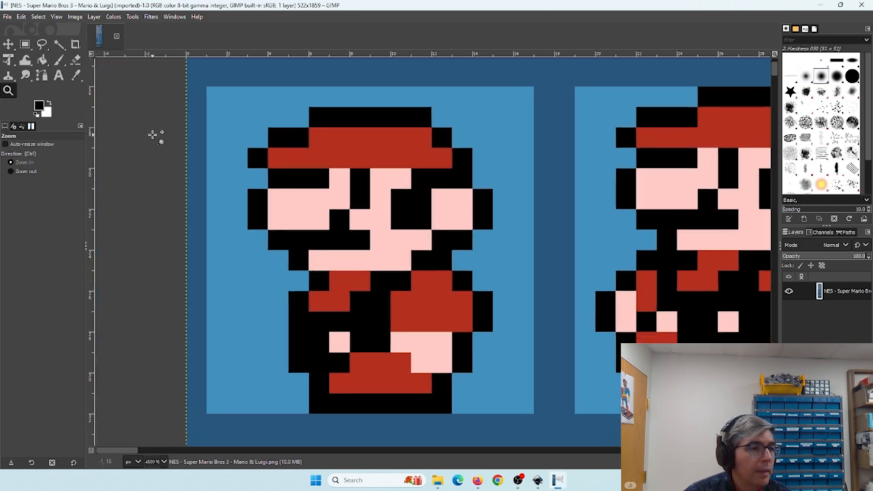
{"action": "left_click", "coordinate": [76, 45]}
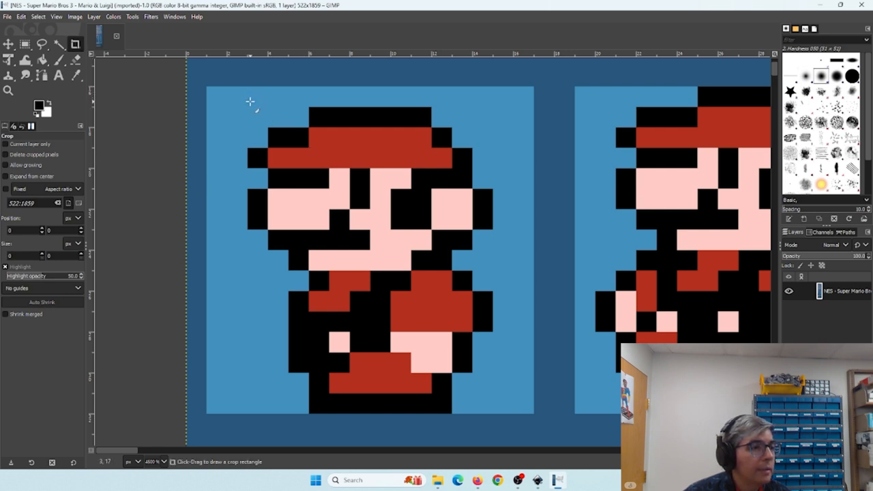
{"action": "left_click_drag", "start_coordinate": [250, 104], "coordinate": [486, 403]}
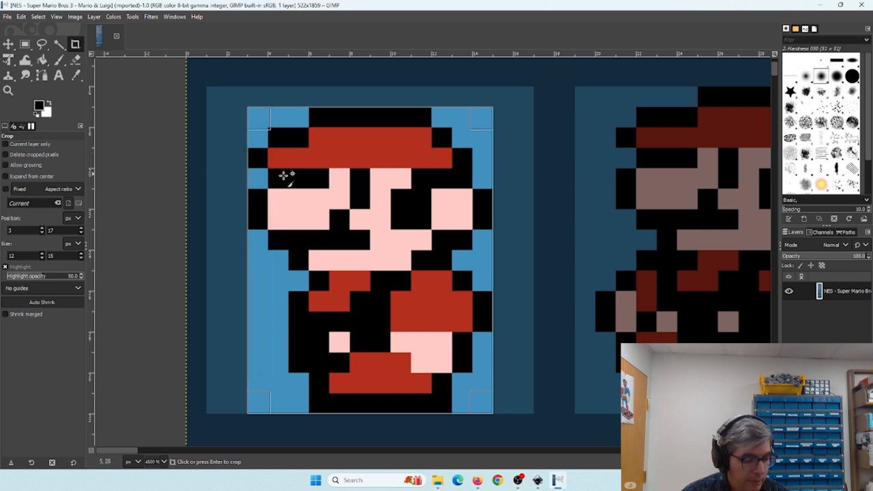
- Copy the layer and create a new image 12 pixels wide and 15 pixels high
{"action": "key", "text": "ctrl+c"}
{"action": "left_click", "coordinate": [7, 17]}
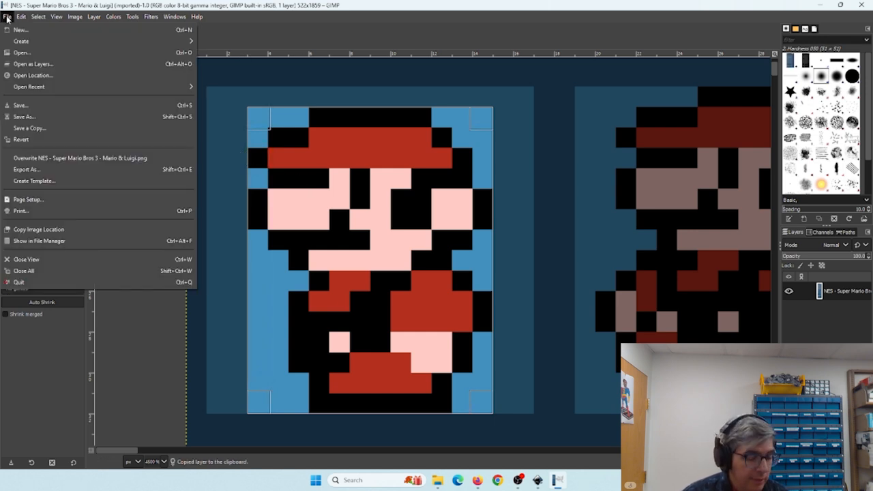
{"action": "left_click", "coordinate": [14, 31]}
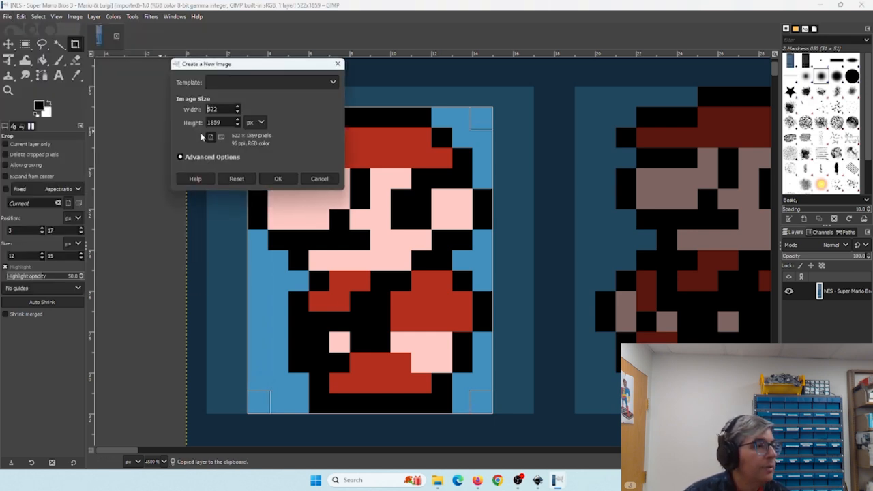
{"action": "left_click_drag", "start_coordinate": [221, 110], "coordinate": [194, 108]}
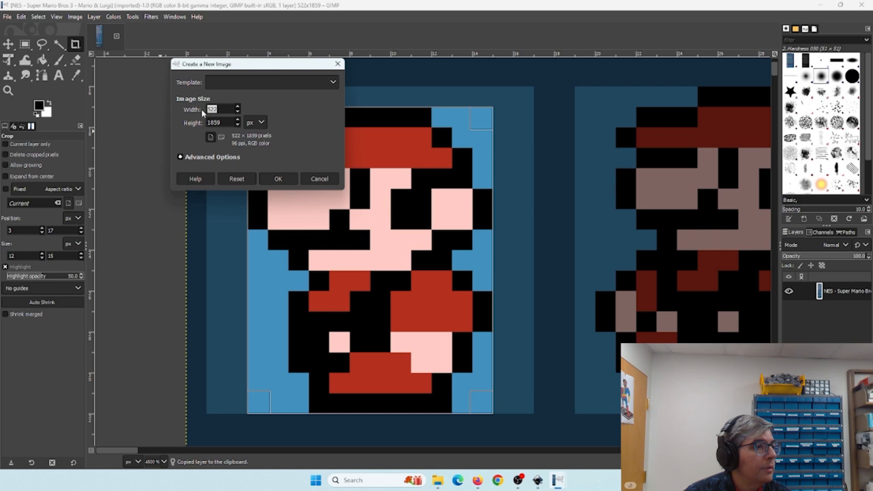
{"action": "type", "text": "12"}
{"action": "key", "text": "Tab"}
{"action": "type", "text": "1"}
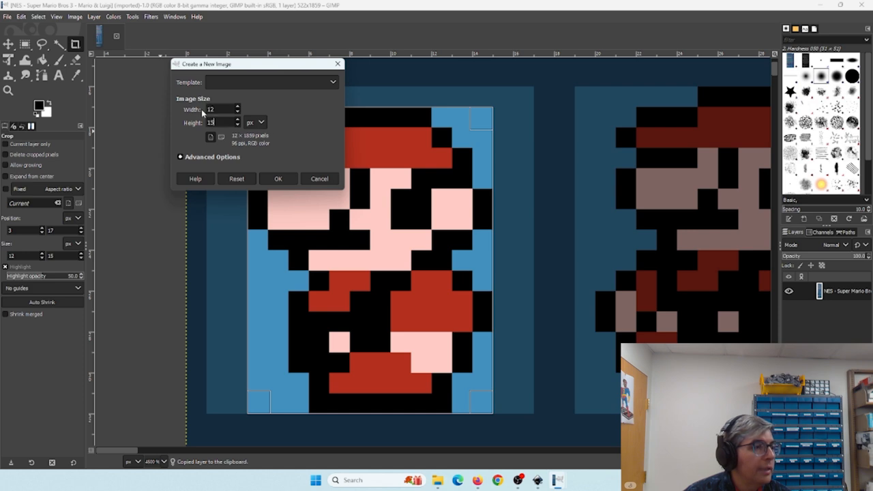
{"action": "key", "text": "Return"}
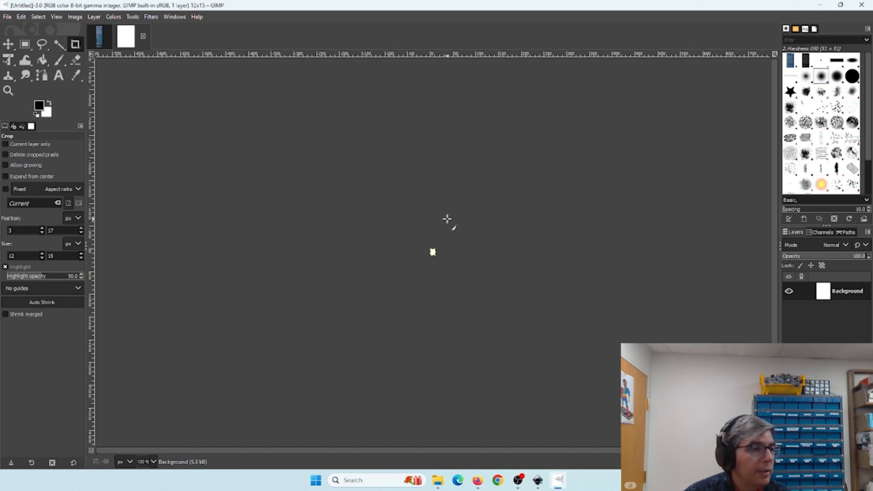
{"action": "key", "text": "ctrl+v"}
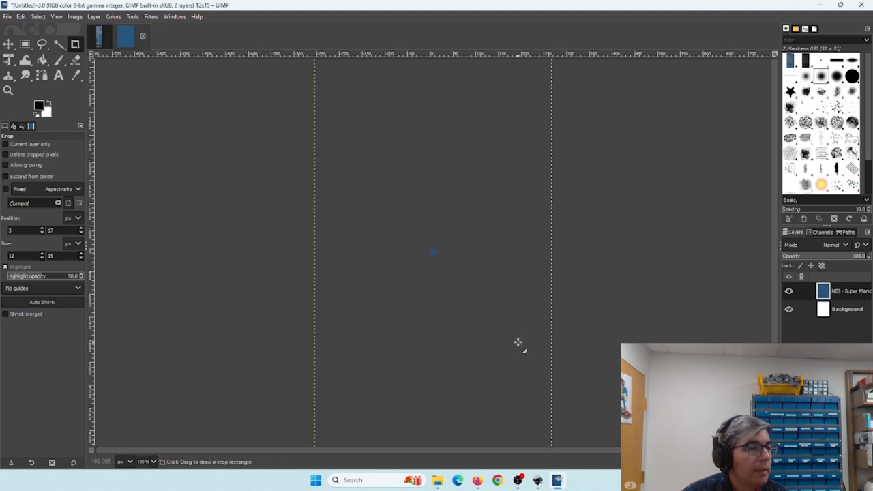
{"action": "key", "text": "ctrl+z"}
{"action": "key", "text": "ctrl+z"}
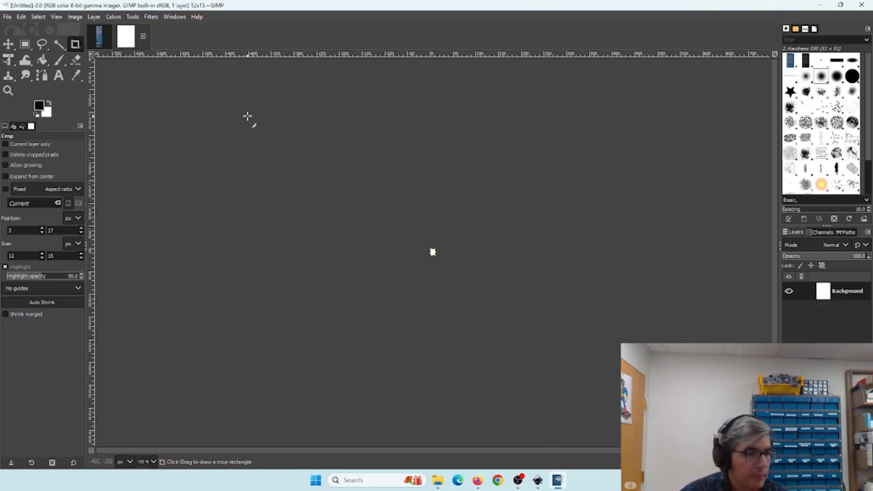
- Switch back to the sprite sheet and apply the crop to the Small Mario sprite
{"action": "left_click", "coordinate": [98, 36]}
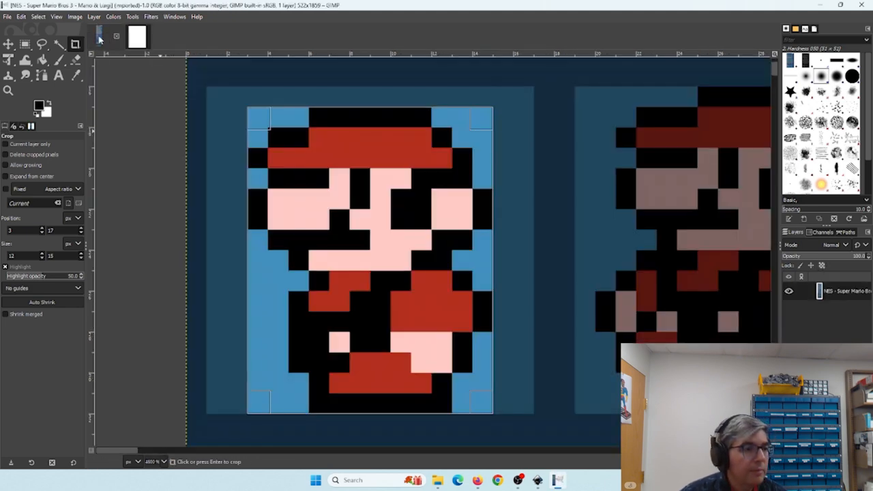
{"action": "left_click", "coordinate": [351, 218]}
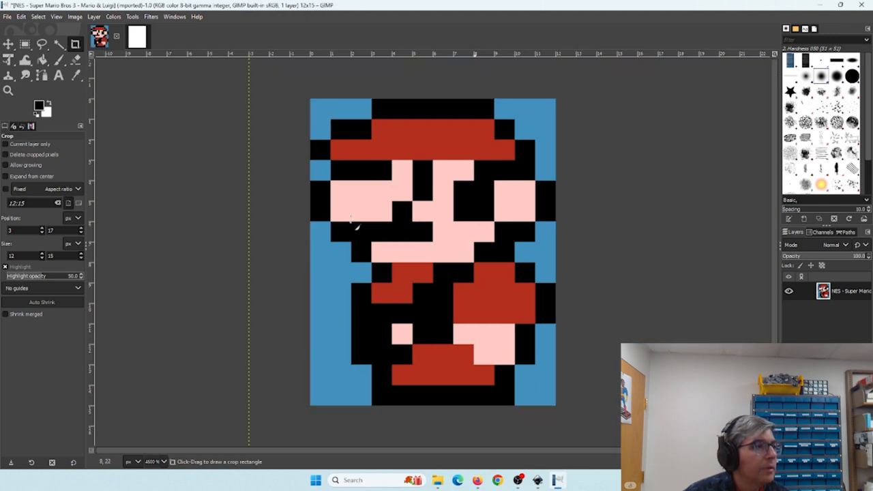
- Undo the crop on the sprite sheet, then select the 12 × 15 px Small Mario sprite and copy it
{"action": "key", "text": "ctrl+z"}
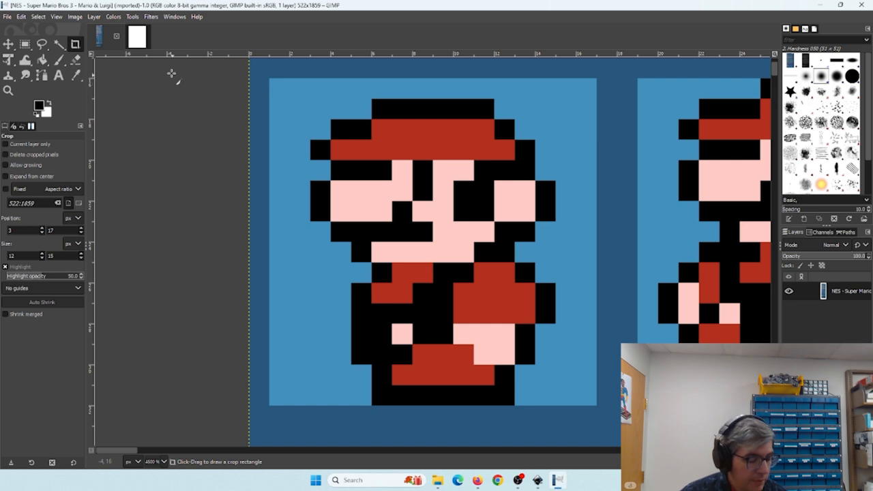
{"action": "left_click", "coordinate": [26, 45]}
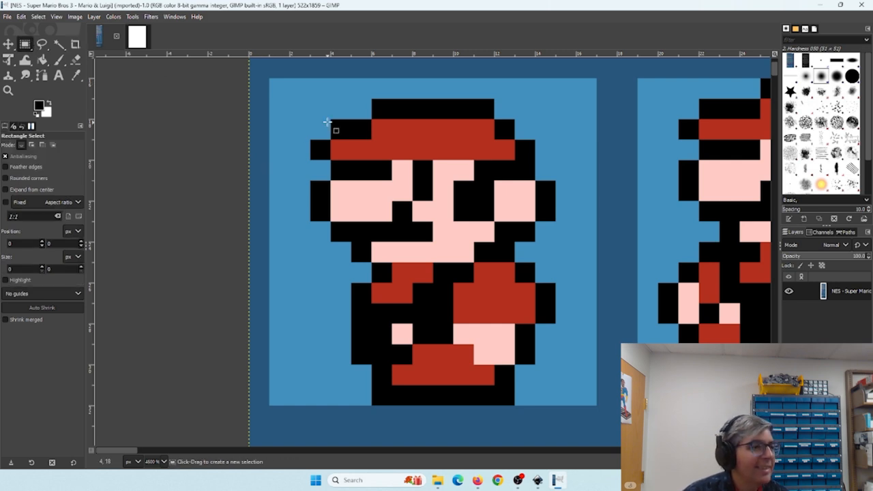
{"action": "left_click_drag", "start_coordinate": [311, 100], "coordinate": [557, 405]}
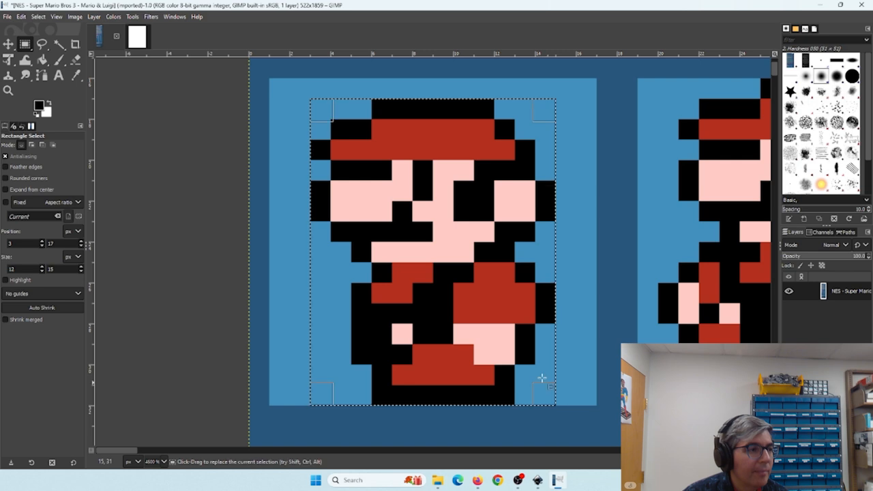
{"action": "key", "text": "ctrl+c"}
- Paste the copied sprite into the new 12 × 15 image and turn it into a new layer
{"action": "key", "text": "ctrl+shift+v"}
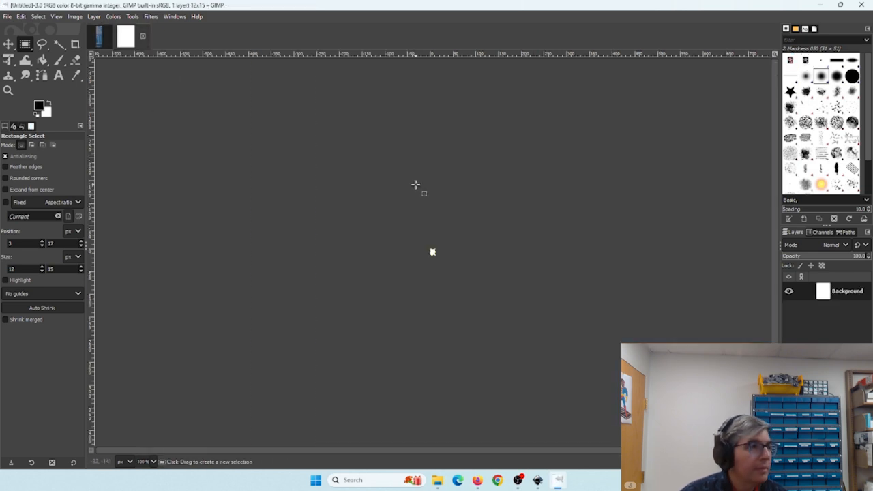
{"action": "key", "text": "ctrl+v"}
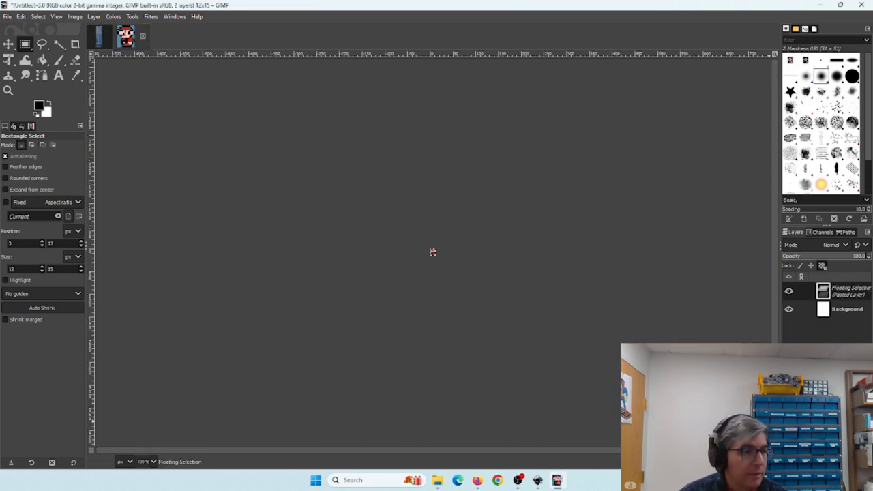
{"action": "key", "text": "ctrl+shift+n"}
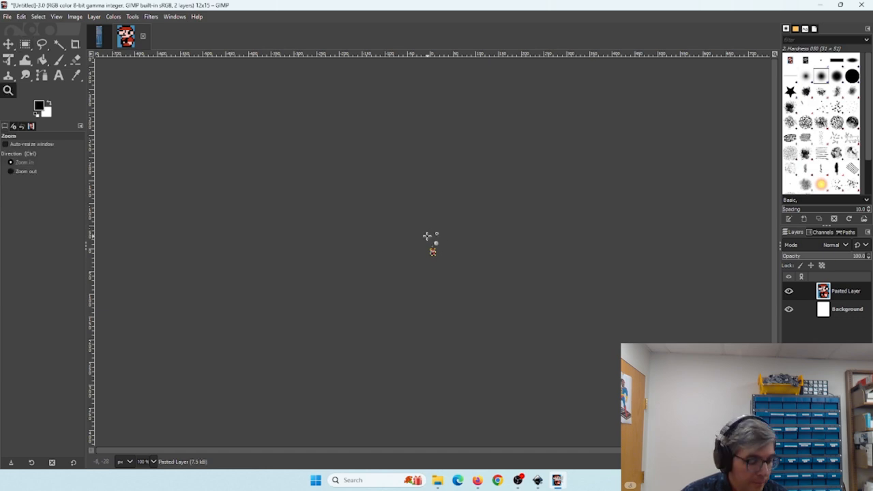
{"action": "key", "text": "z"}
{"action": "left_click_drag", "start_coordinate": [412, 234], "coordinate": [459, 281]}
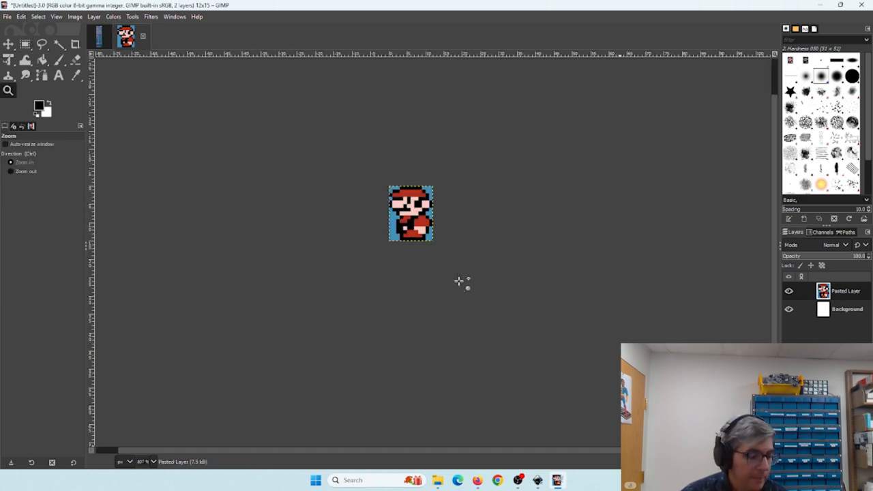
{"action": "left_click", "coordinate": [399, 208]}
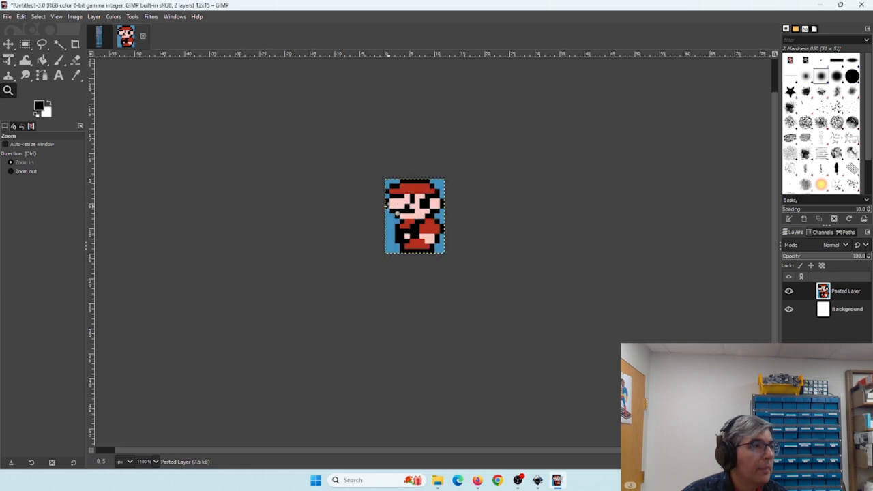
{"action": "left_click", "coordinate": [388, 204]}
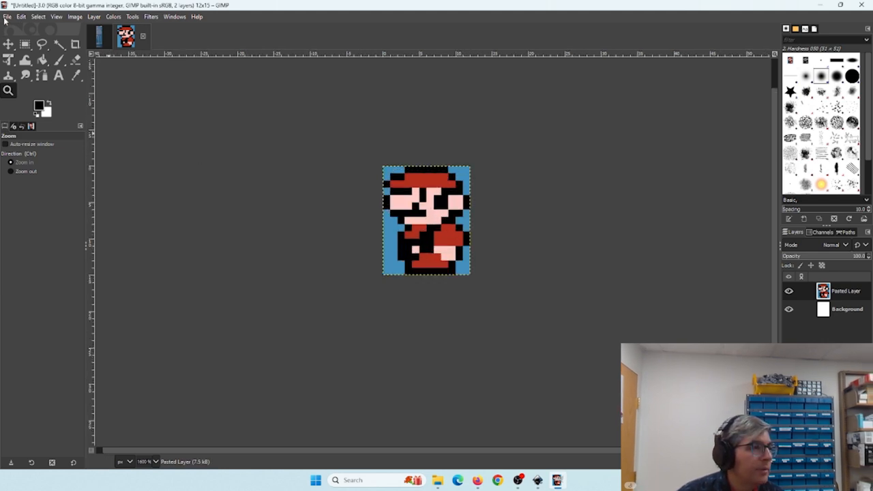
{"action": "left_click", "coordinate": [6, 17]}
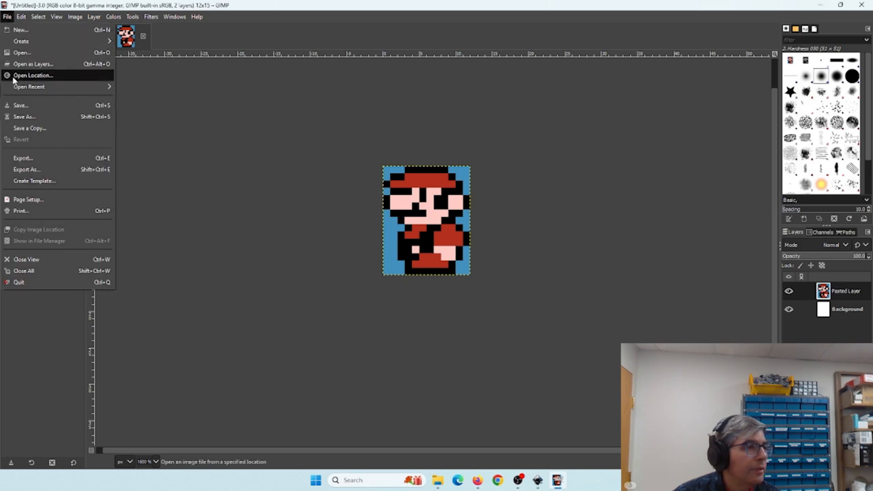
{"action": "left_click", "coordinate": [29, 120]}
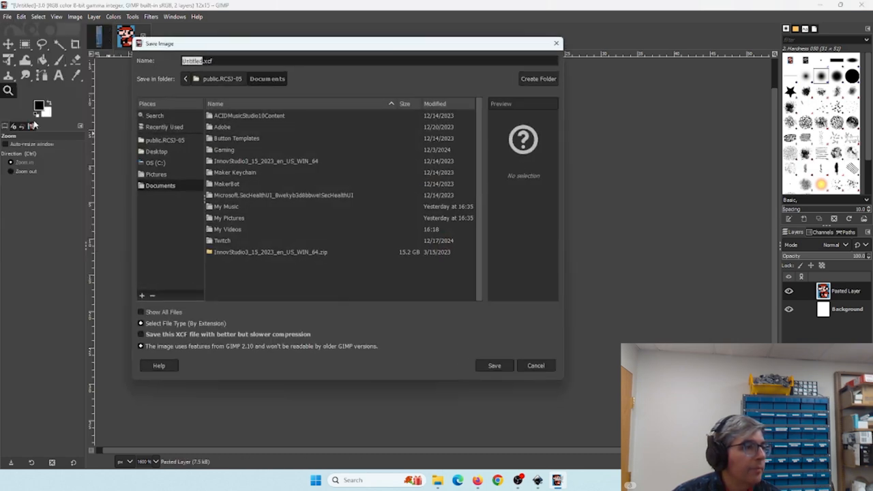
{"action": "left_click", "coordinate": [141, 323]}
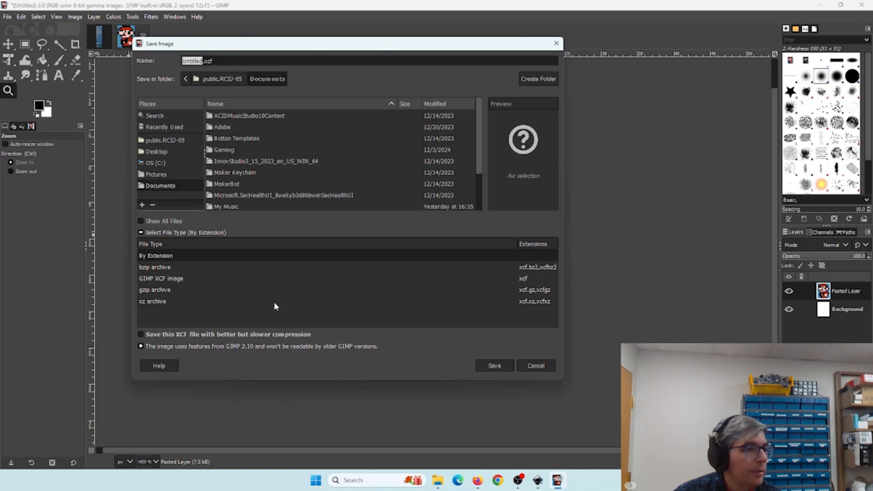
{"action": "left_click", "coordinate": [174, 256]}
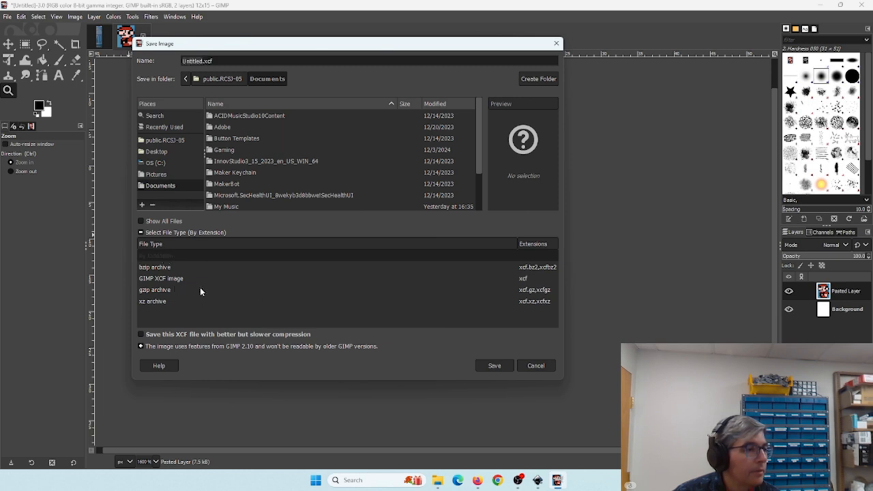
{"action": "left_click", "coordinate": [533, 367]}
- Export the image to the Desktop as small mario.png
{"action": "left_click", "coordinate": [8, 17]}
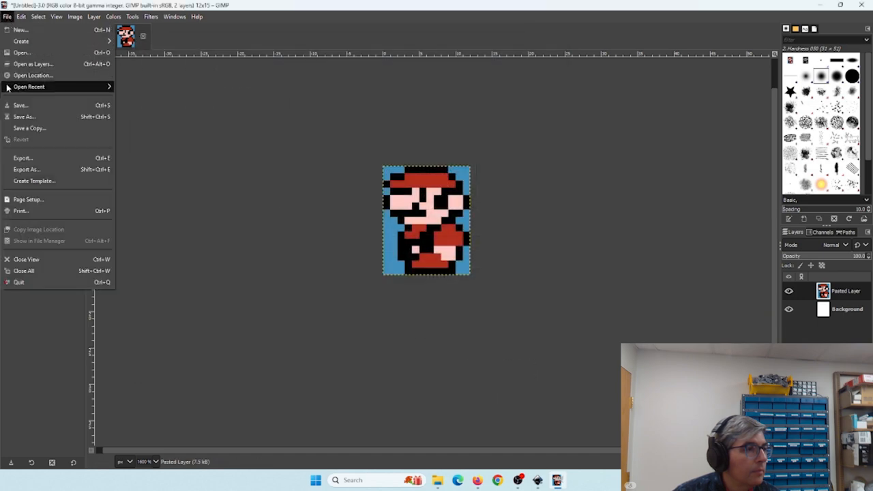
{"action": "left_click", "coordinate": [16, 159]}
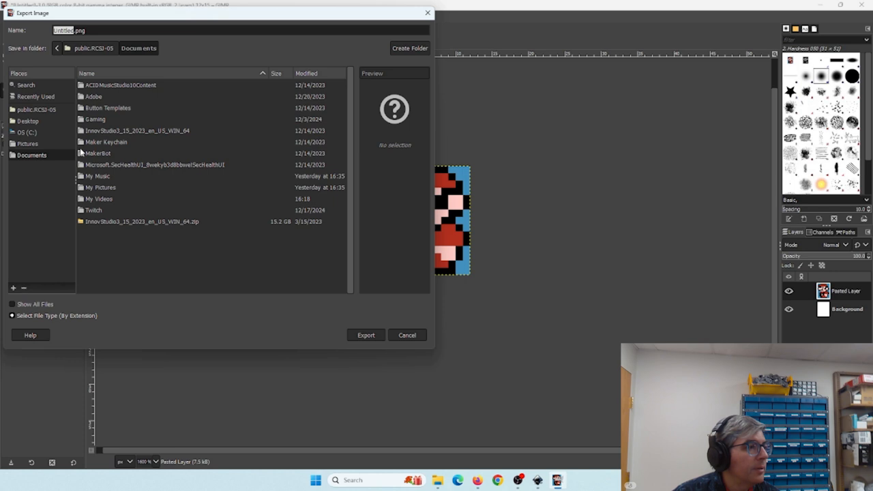
{"action": "type", "text": "small mario"}
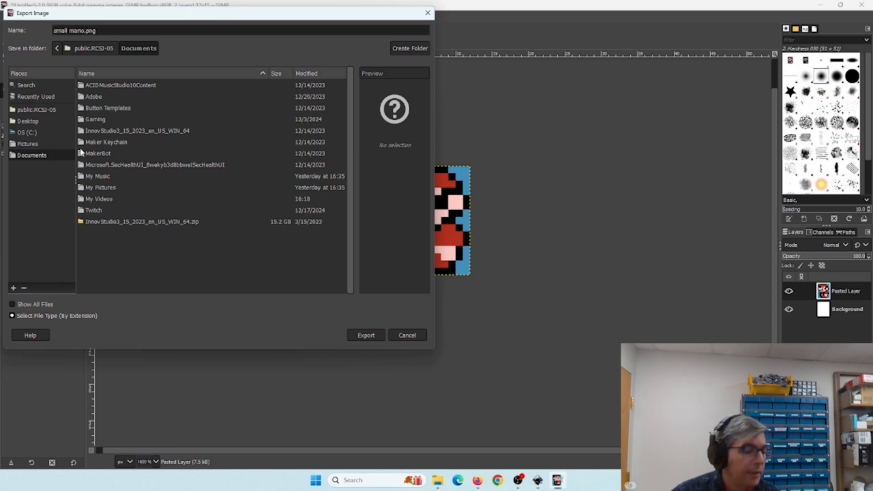
{"action": "left_click", "coordinate": [26, 121]}
{"action": "left_click", "coordinate": [366, 335]}
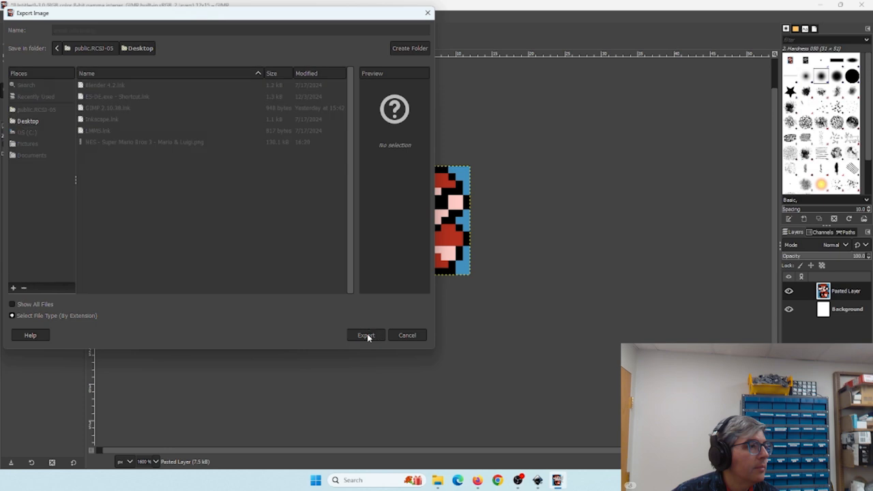
{"action": "left_click", "coordinate": [439, 354]}
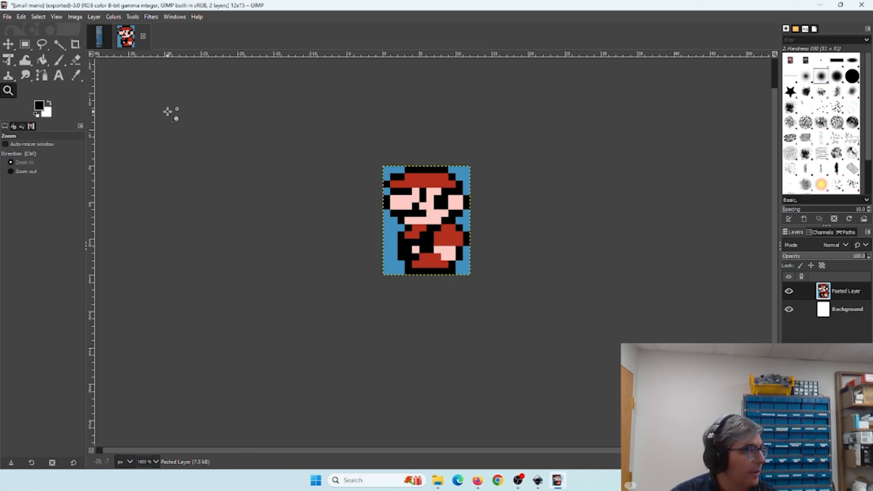
- Open Scale Image and set the width and height to 1200 percent
{"action": "left_click", "coordinate": [75, 16]}
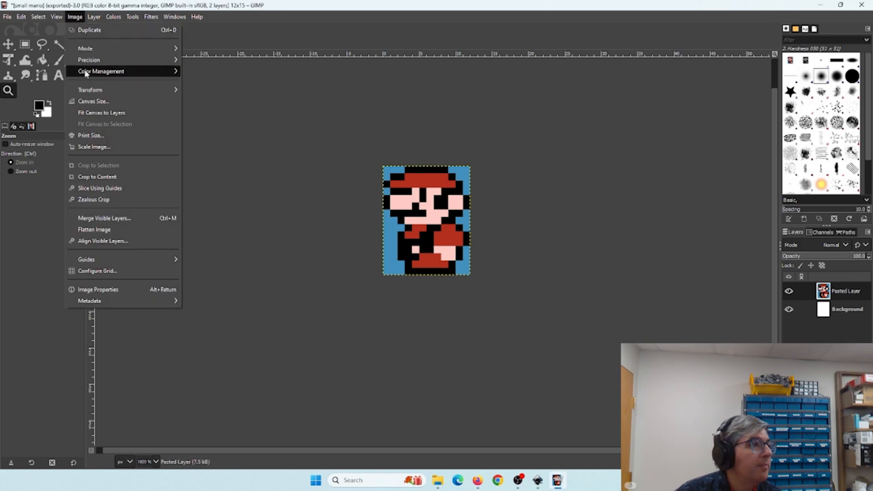
{"action": "left_click", "coordinate": [86, 146]}
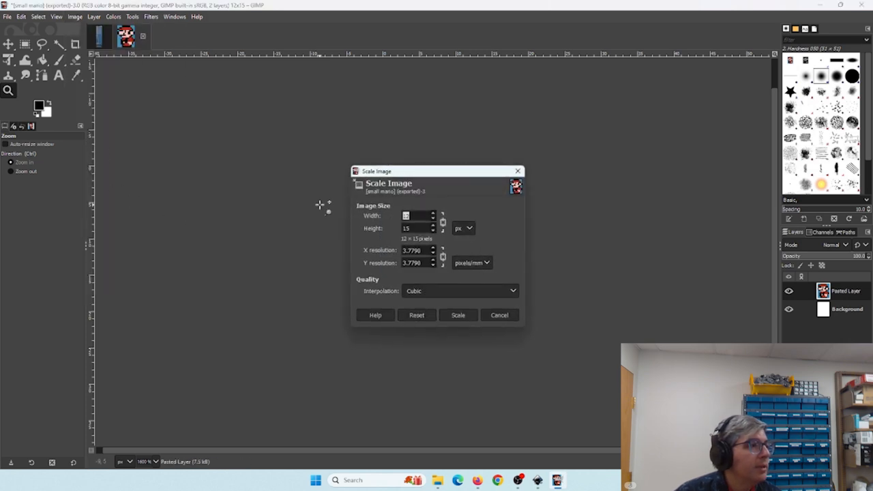
{"action": "left_click", "coordinate": [464, 228]}
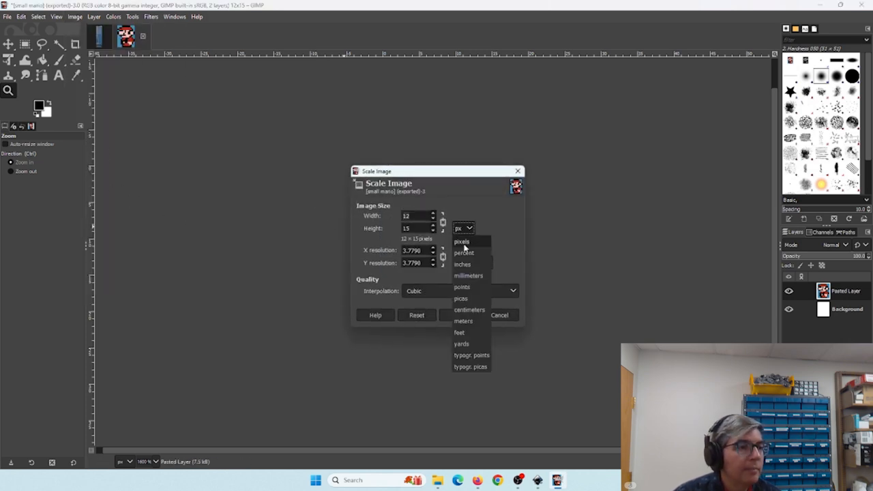
{"action": "left_click", "coordinate": [464, 252]}
{"action": "double_click", "coordinate": [421, 217]}
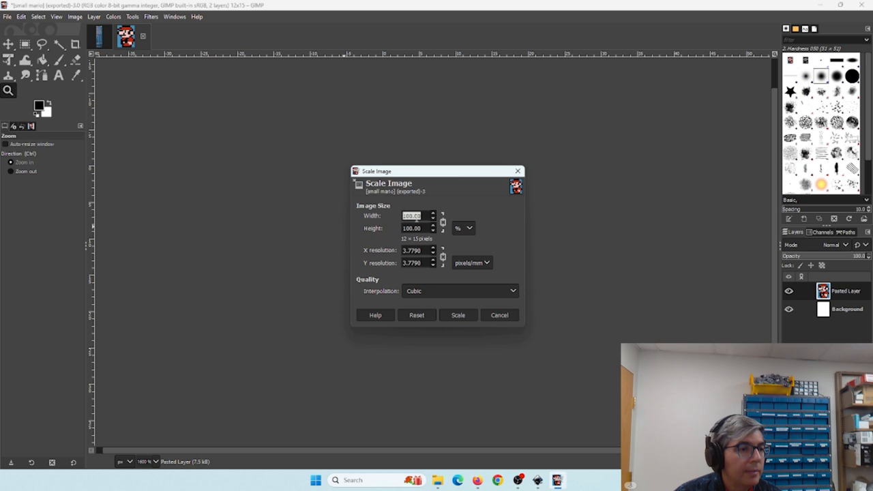
{"action": "type", "text": "1000"}
{"action": "key", "text": "BackSpace"}
{"action": "key", "text": "BackSpace"}
{"action": "key", "text": "BackSpace"}
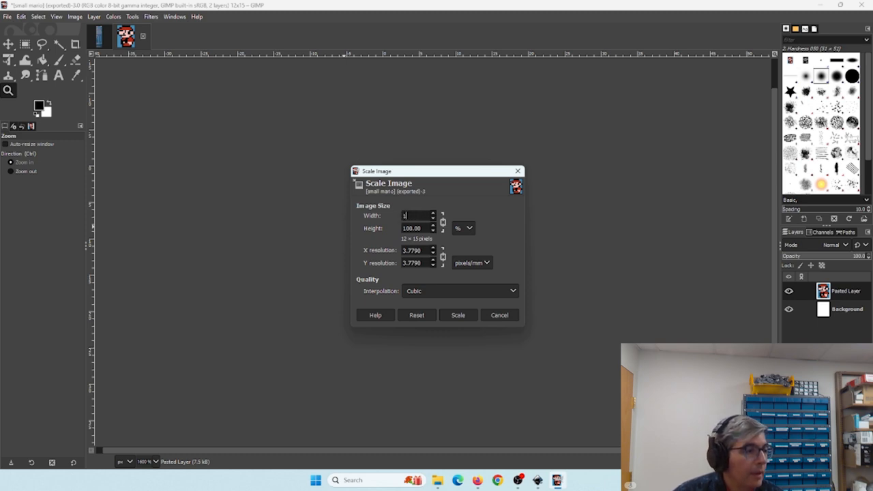
{"action": "type", "text": "200"}
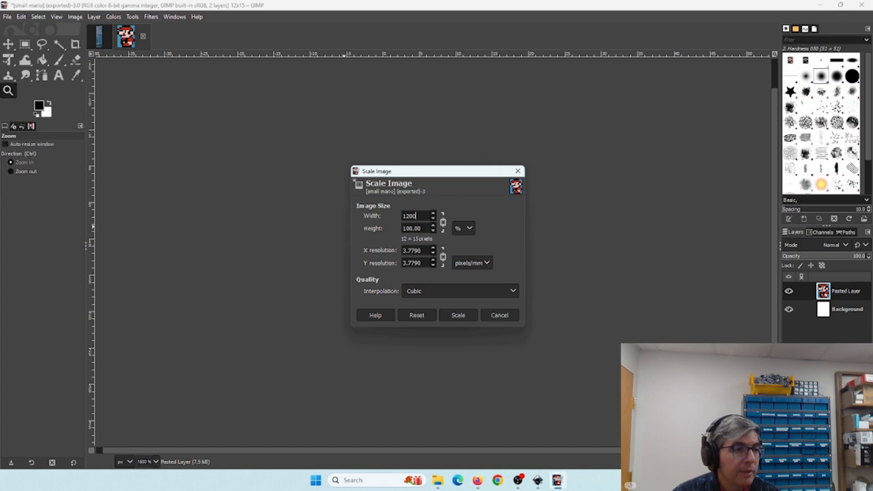
{"action": "key", "text": "Tab"}
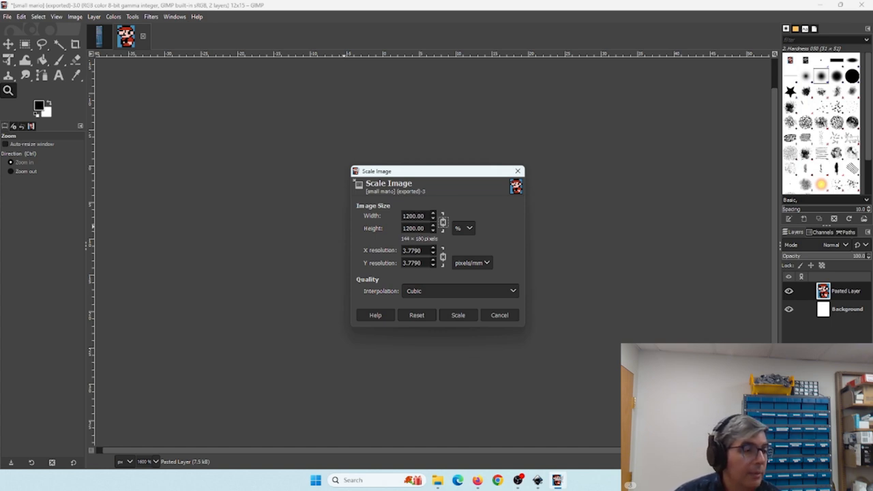
- Set the interpolation to None and apply the scaling
{"action": "left_click", "coordinate": [428, 293]}
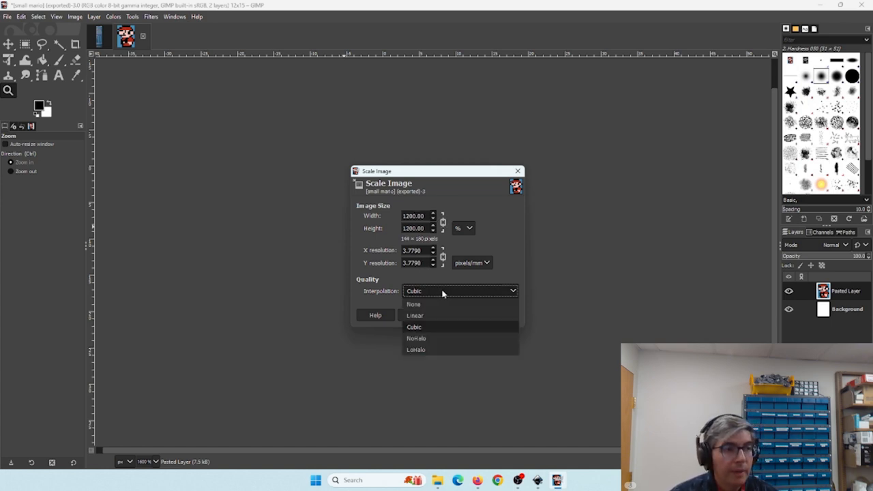
{"action": "left_click", "coordinate": [421, 305]}
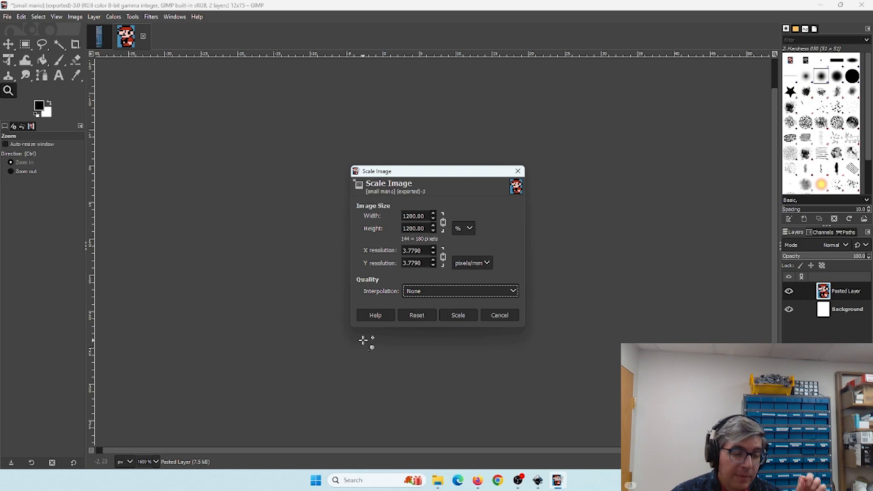
{"action": "left_click", "coordinate": [452, 316]}
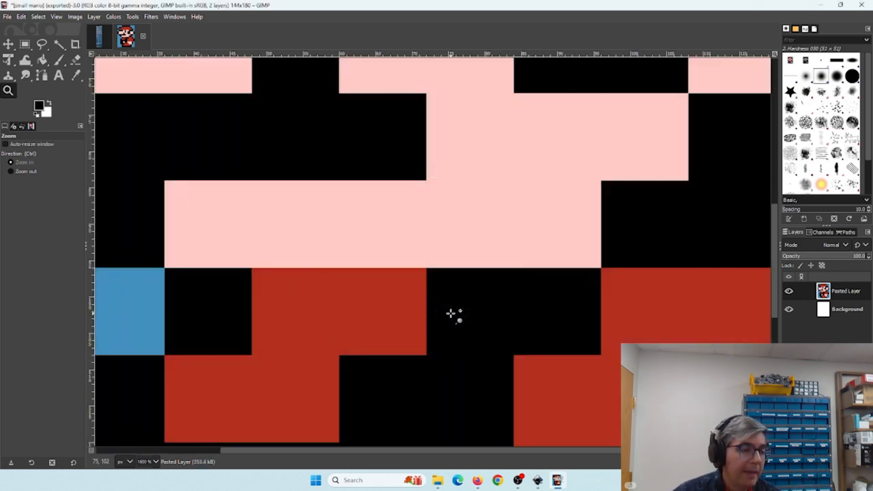
- Export the enlarged image to the Desktop as small mario larger 12x15.png
{"action": "left_click", "coordinate": [156, 462]}
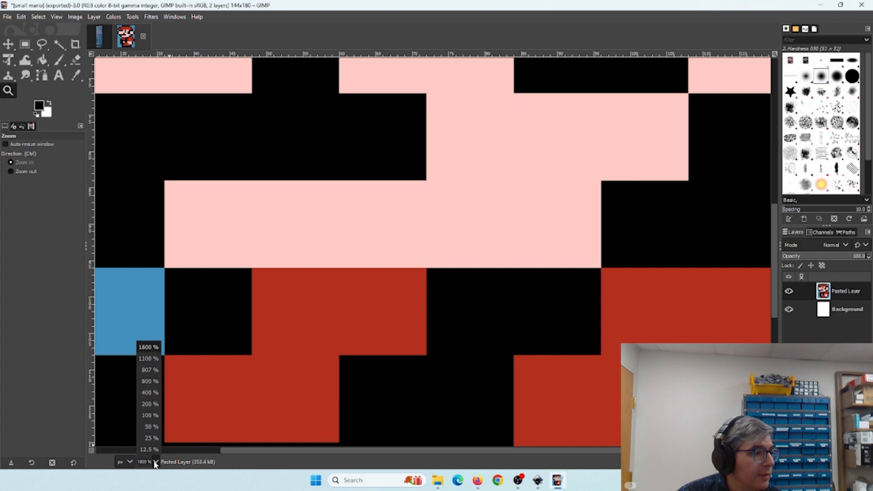
{"action": "left_click", "coordinate": [151, 421]}
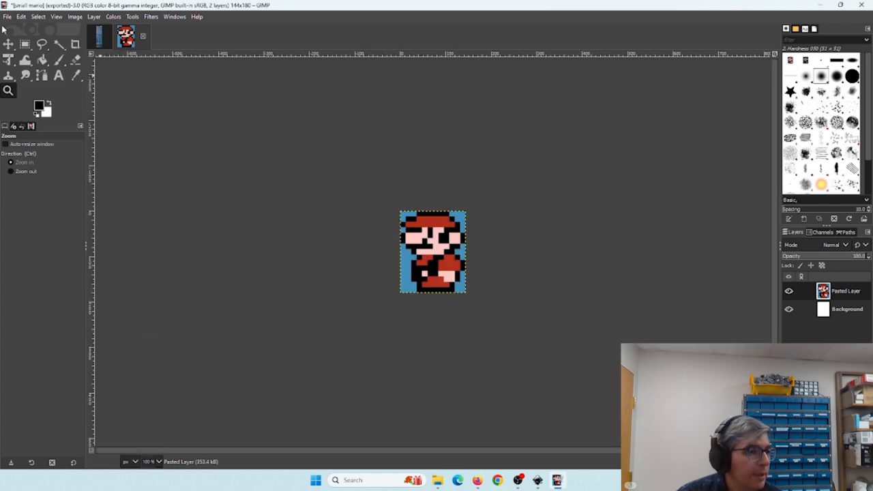
{"action": "left_click", "coordinate": [7, 17]}
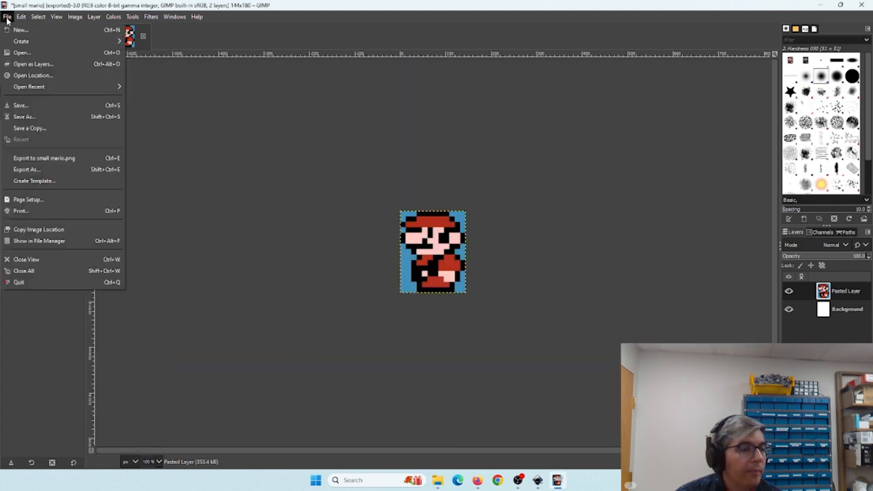
{"action": "left_click", "coordinate": [25, 169]}
{"action": "left_click", "coordinate": [85, 32]}
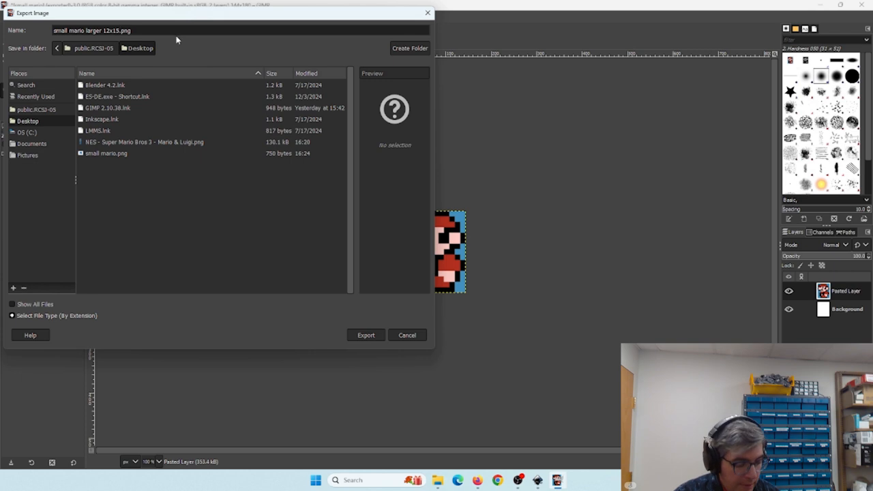
{"action": "left_click", "coordinate": [360, 336]}
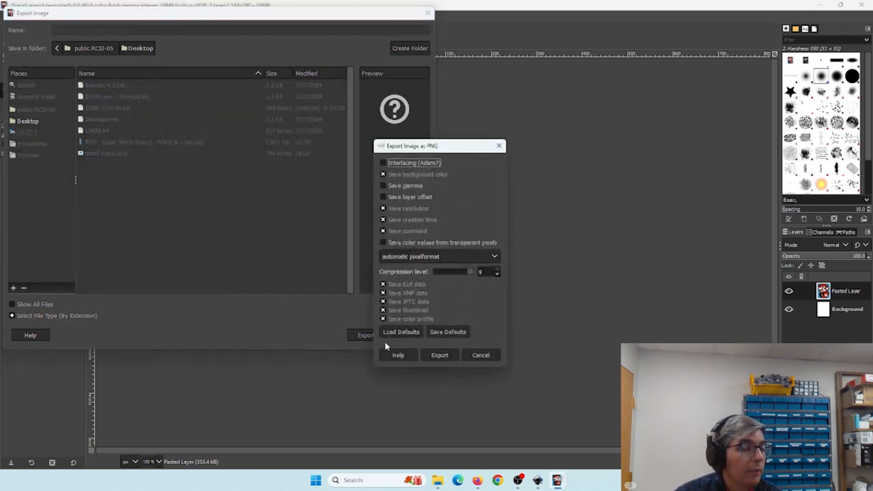
{"action": "left_click", "coordinate": [439, 355]}
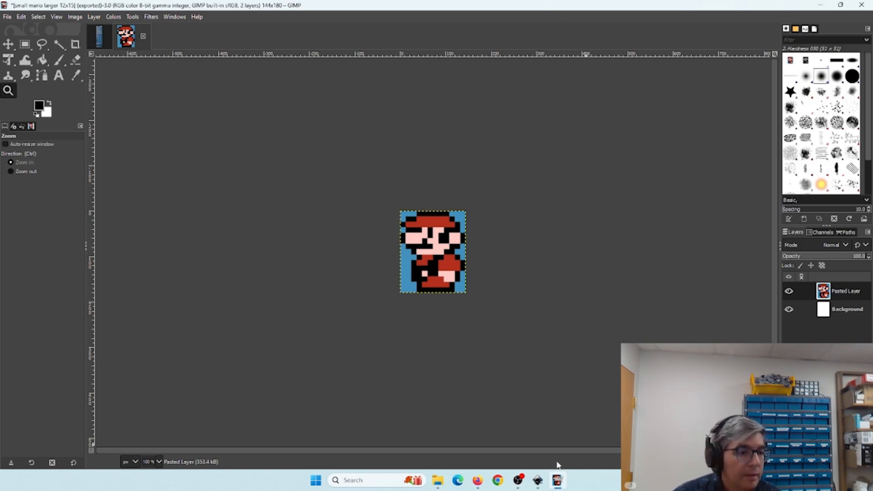
{"action": "mouse_move", "coordinate": [541, 484]}
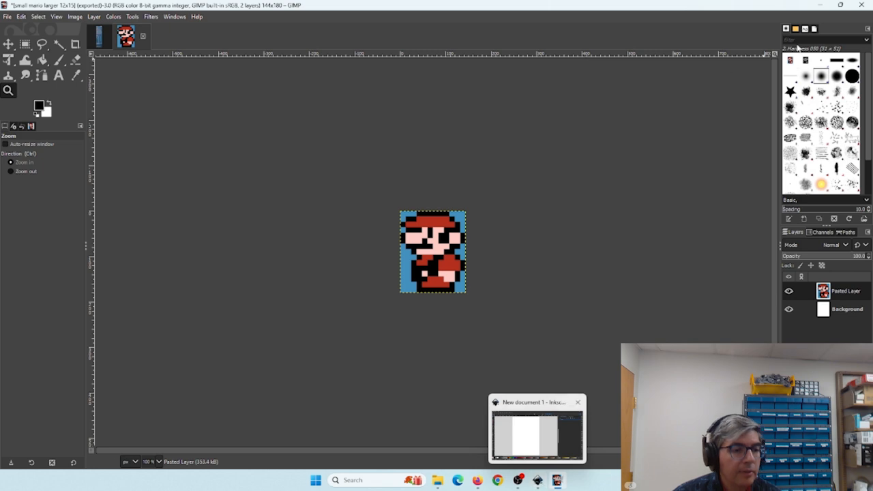
- Open small mario.png from the desktop in the photo viewer and inspect it at several zoom levels
{"action": "left_click", "coordinate": [556, 480]}
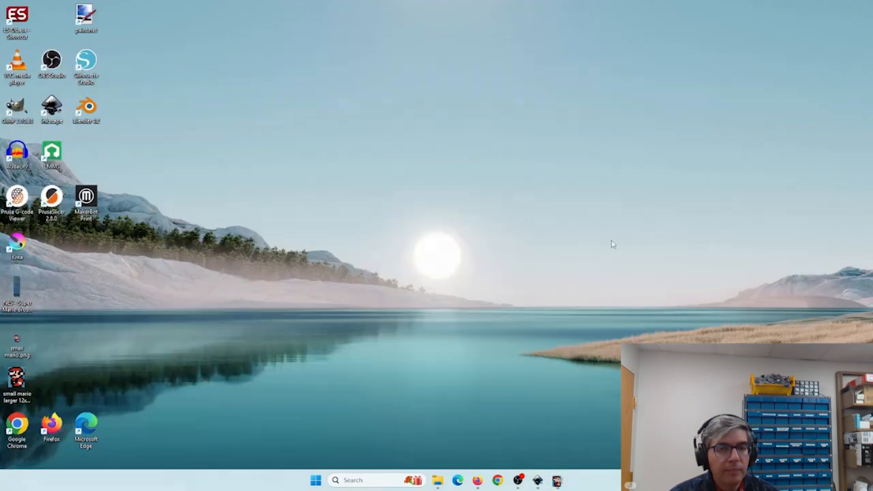
{"action": "left_click", "coordinate": [538, 481]}
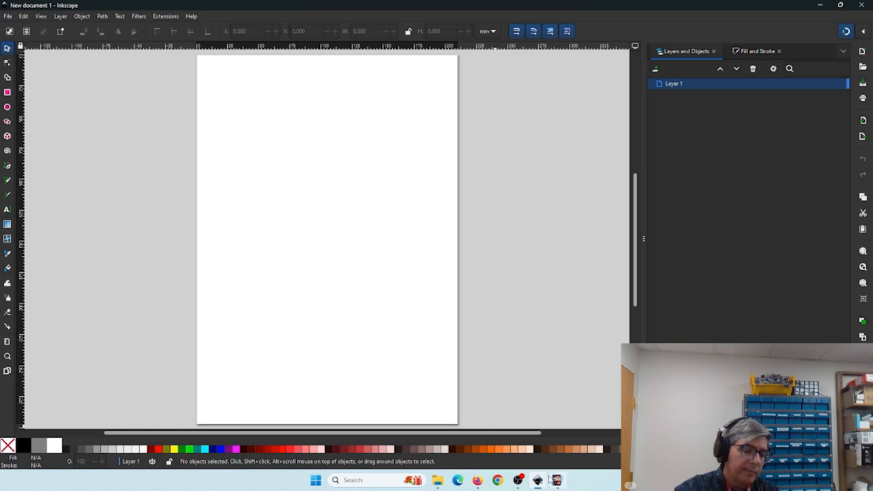
{"action": "mouse_move", "coordinate": [547, 481]}
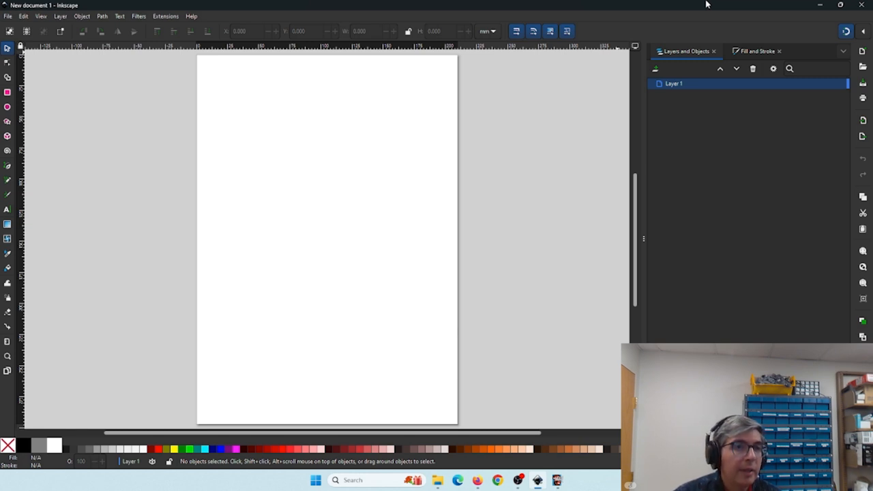
{"action": "left_click", "coordinate": [819, 5]}
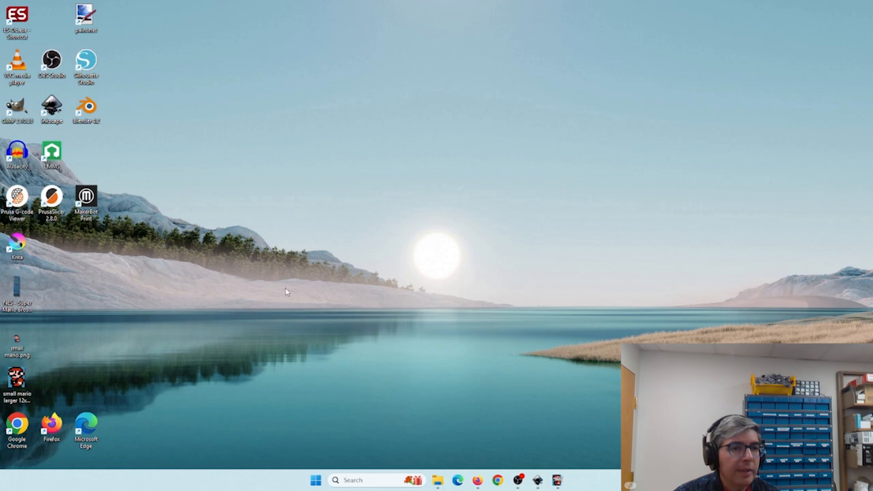
{"action": "double_click", "coordinate": [31, 347]}
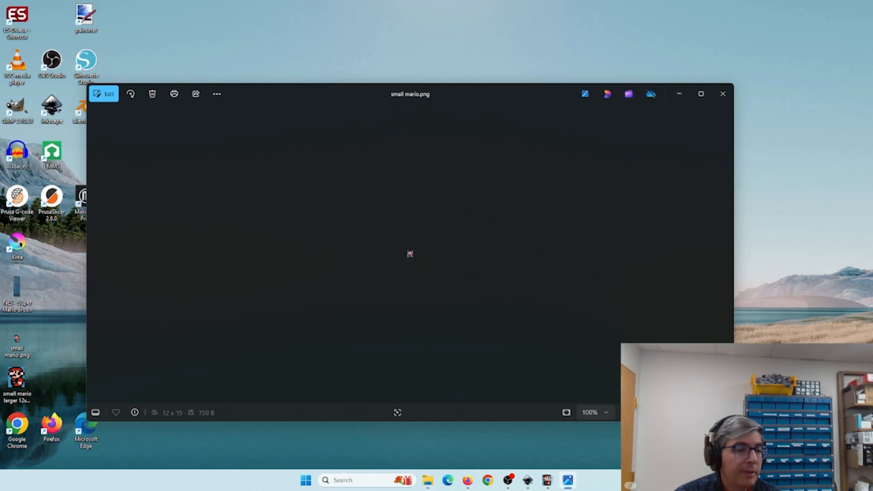
{"action": "scroll", "coordinate": [409, 254], "scroll_direction": "up", "scroll_amount": 3}
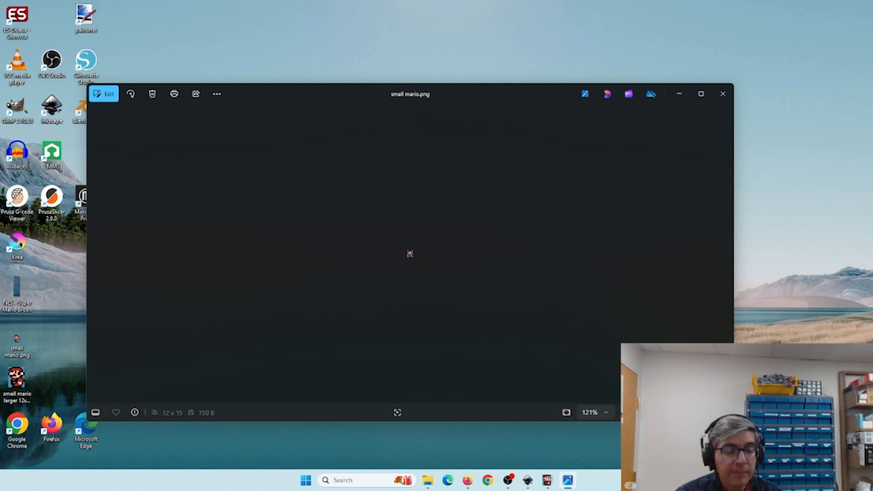
{"action": "scroll", "coordinate": [409, 254], "scroll_direction": "up", "scroll_amount": 4}
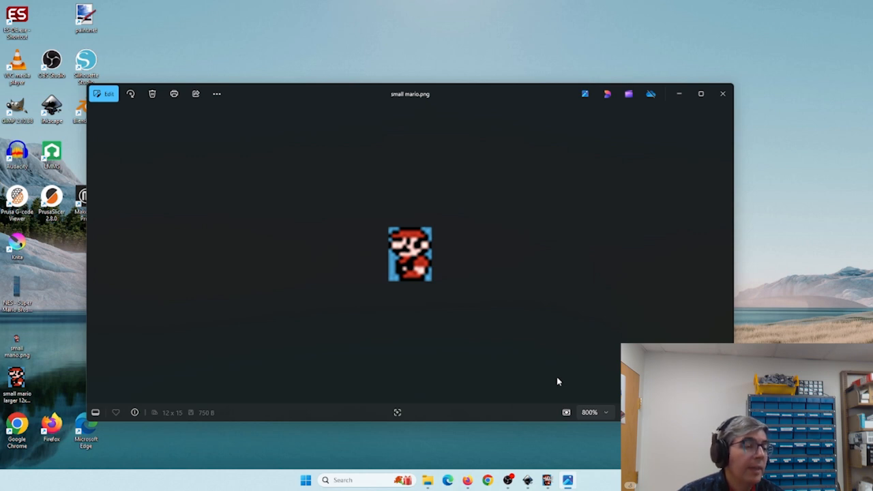
{"action": "left_click", "coordinate": [599, 412]}
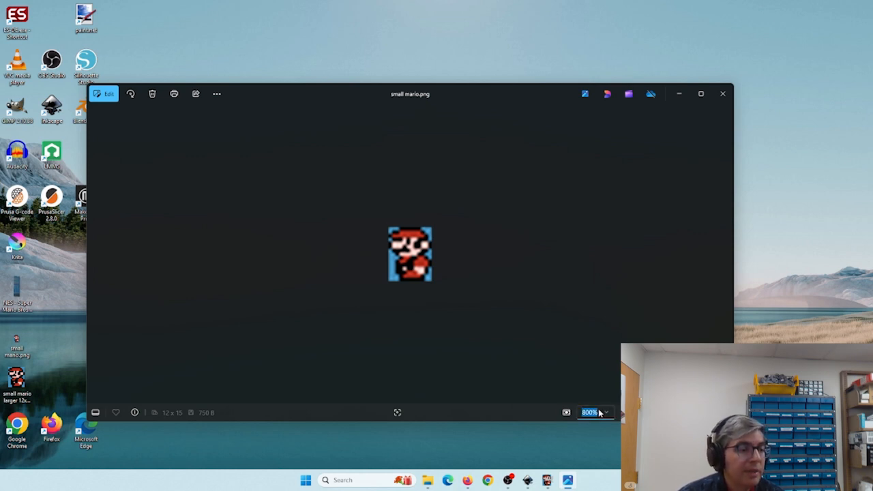
{"action": "left_click", "coordinate": [613, 400]}
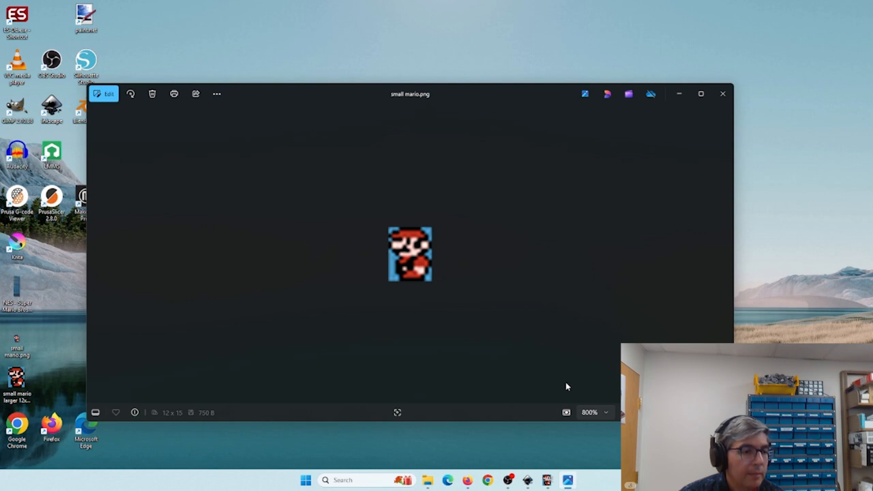
{"action": "left_click", "coordinate": [628, 412]}
{"action": "left_click_drag", "start_coordinate": [680, 412], "coordinate": [644, 412]}
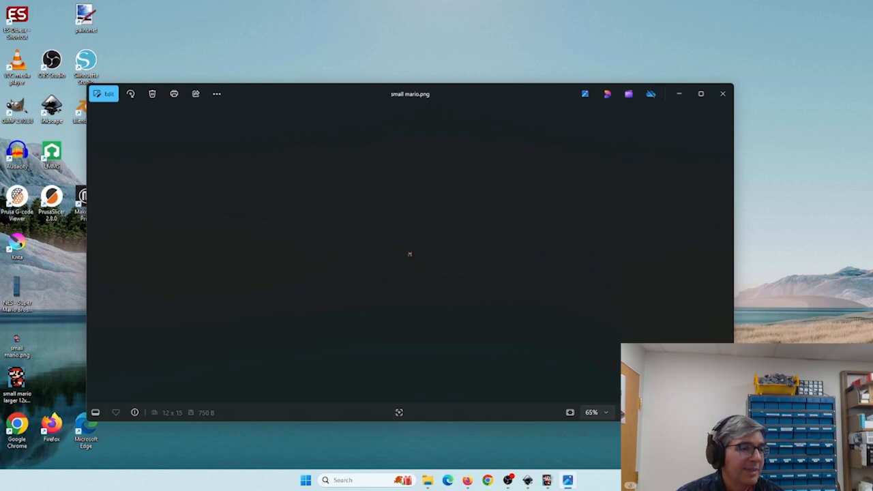
{"action": "left_click", "coordinate": [723, 93]}
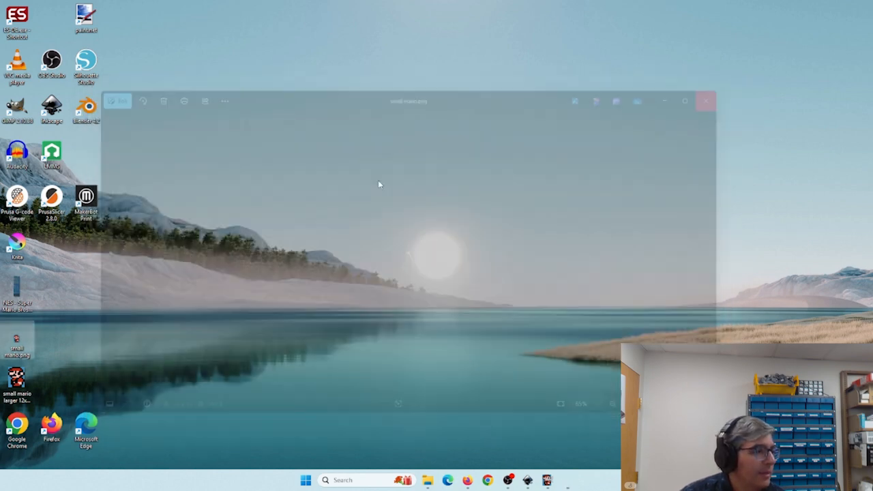
- Open small mario larger 12x15.png in the photo viewer to inspect it, and return to the Inkscape document
{"action": "double_click", "coordinate": [16, 379]}
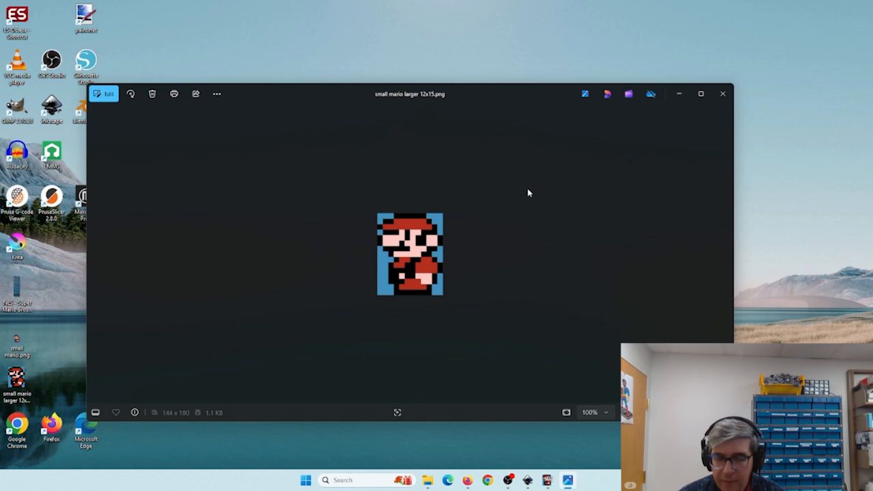
{"action": "left_click", "coordinate": [679, 96]}
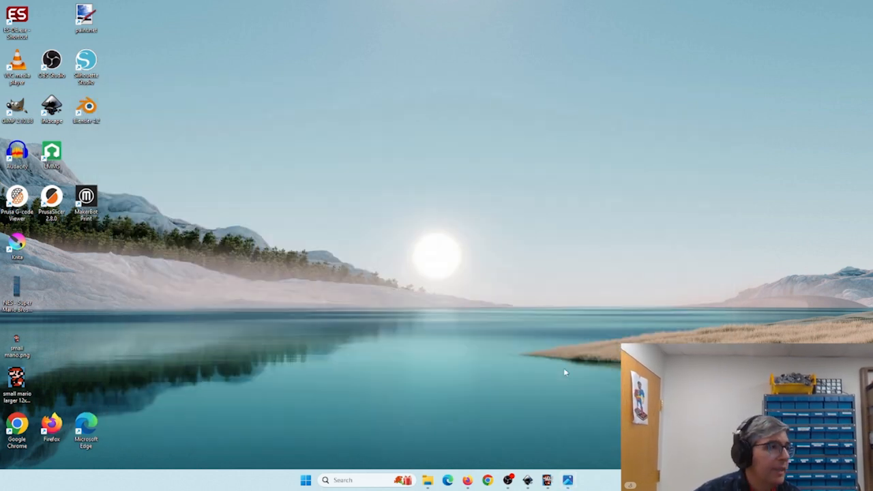
{"action": "left_click", "coordinate": [527, 481]}
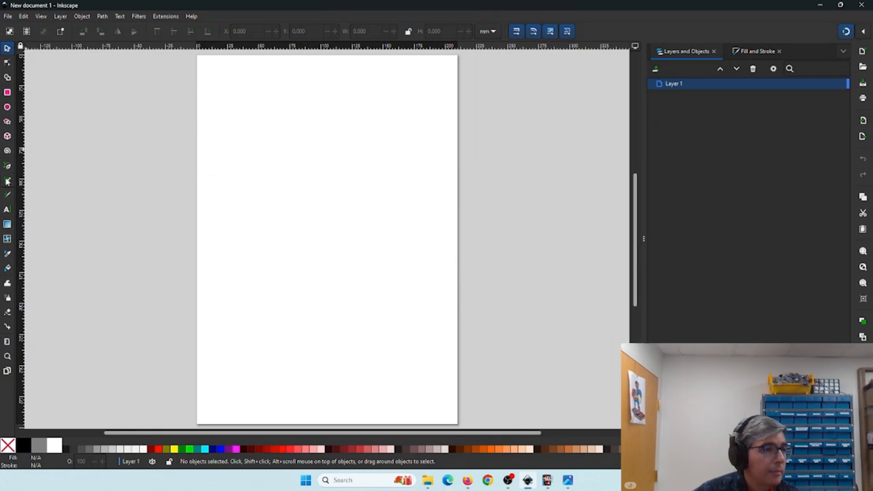
- Draw an ellipse in the middle of the page with the Ellipse tool
{"action": "left_click", "coordinate": [7, 107]}
{"action": "left_click_drag", "start_coordinate": [269, 212], "coordinate": [420, 349]}
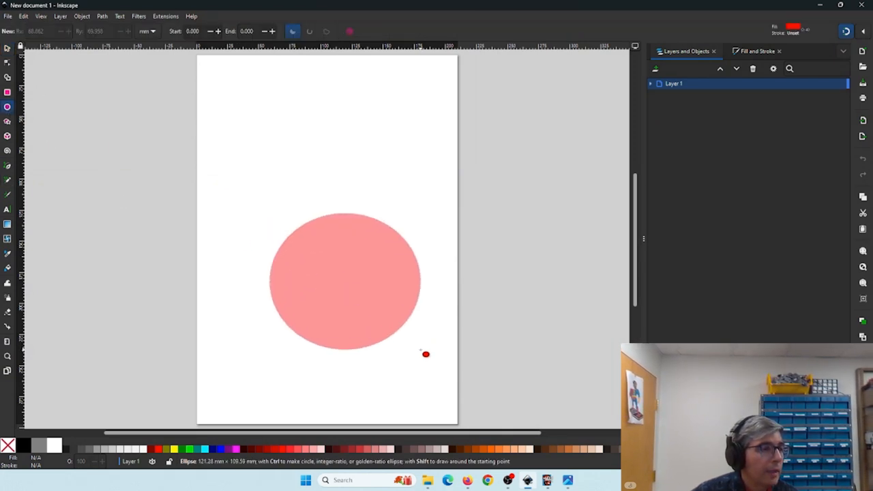
{"action": "left_click", "coordinate": [7, 194]}
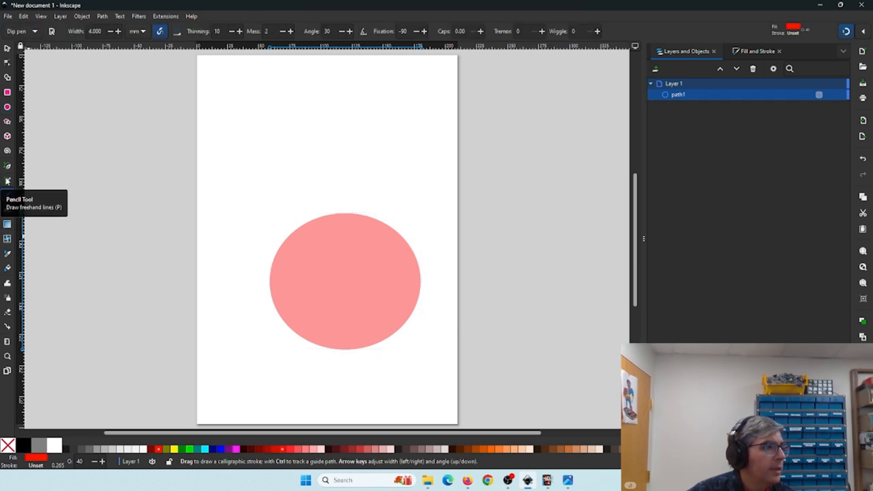
{"action": "left_click", "coordinate": [7, 180]}
{"action": "left_click_drag", "start_coordinate": [233, 138], "coordinate": [372, 121]}
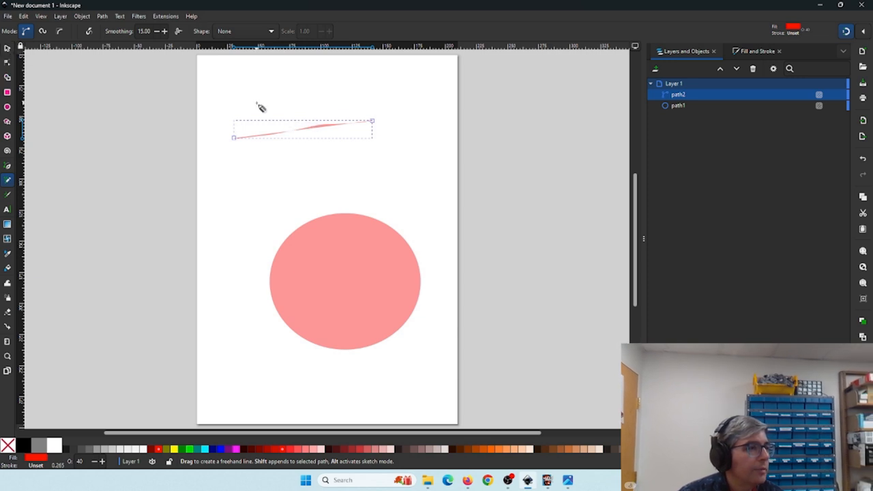
{"action": "key", "text": "Delete"}
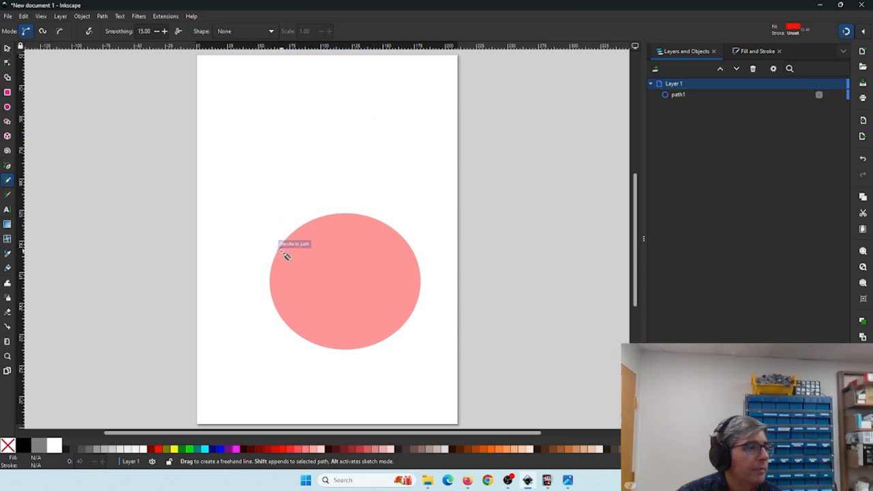
- Select the ellipse, toggle its rotation handles, and delete it
{"action": "left_click", "coordinate": [8, 48]}
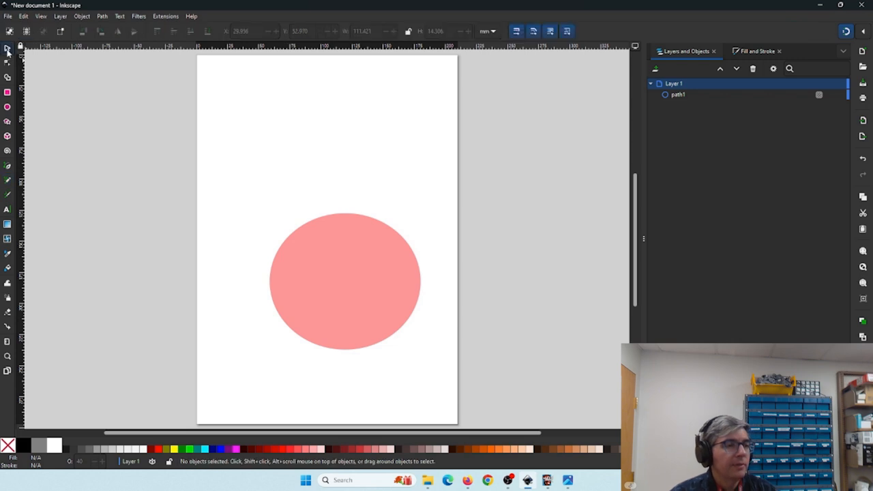
{"action": "left_click", "coordinate": [328, 281]}
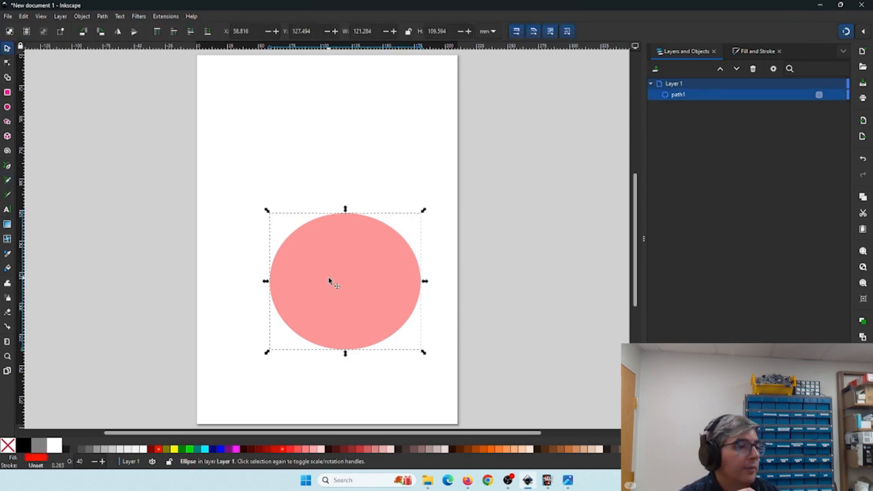
{"action": "left_click", "coordinate": [329, 280]}
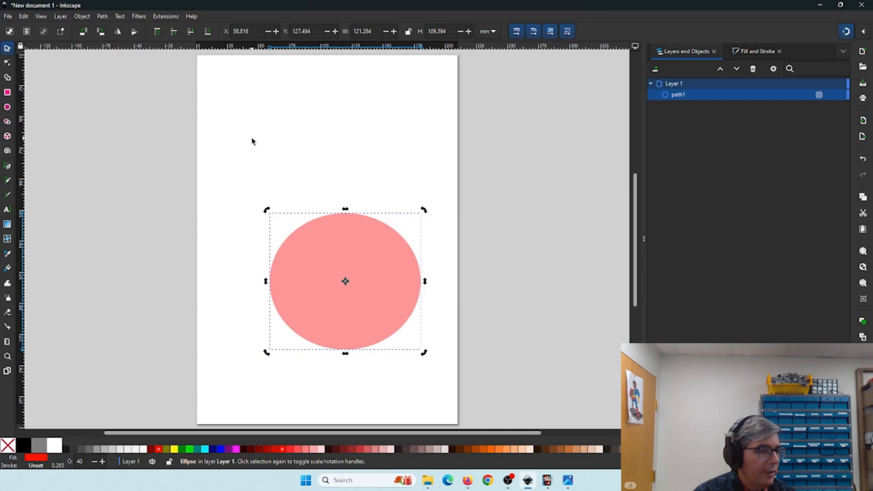
{"action": "left_click_drag", "start_coordinate": [257, 233], "coordinate": [239, 194]}
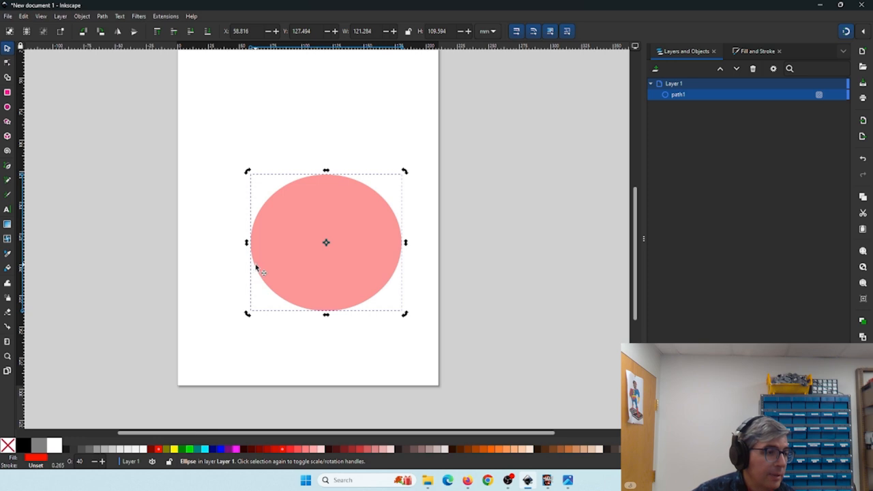
{"action": "scroll", "coordinate": [256, 266], "scroll_direction": "up", "scroll_amount": 4}
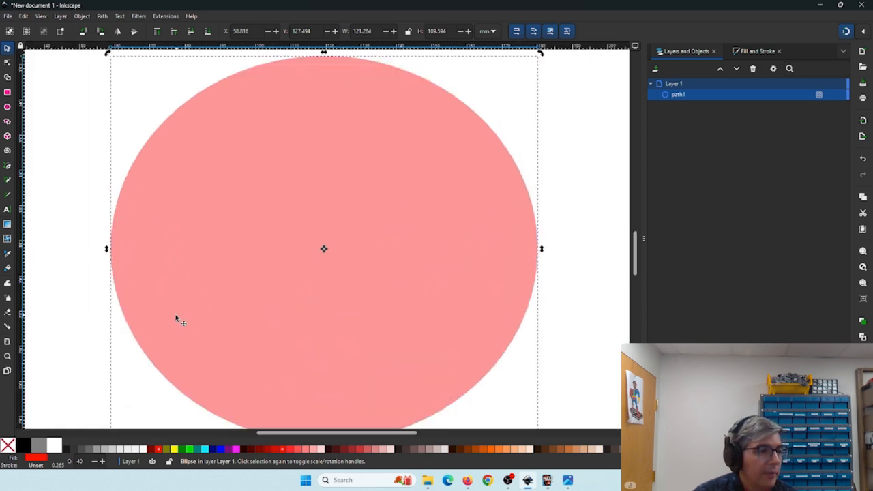
{"action": "scroll", "coordinate": [253, 279], "scroll_direction": "up", "scroll_amount": 5}
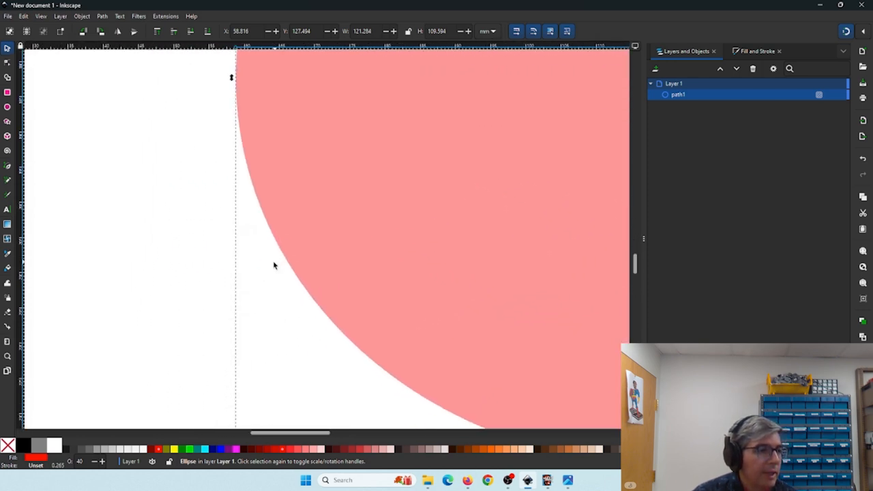
{"action": "scroll", "coordinate": [247, 273], "scroll_direction": "up", "scroll_amount": 1}
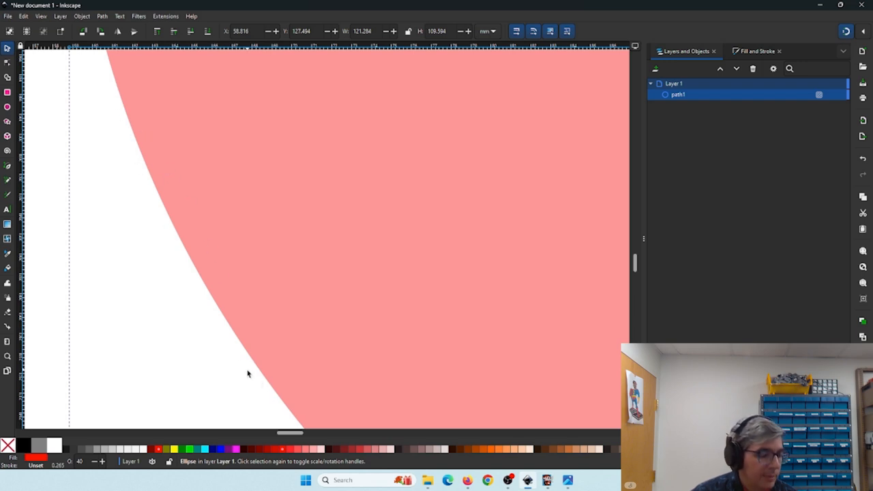
{"action": "scroll", "coordinate": [302, 308], "scroll_direction": "down", "scroll_amount": 3}
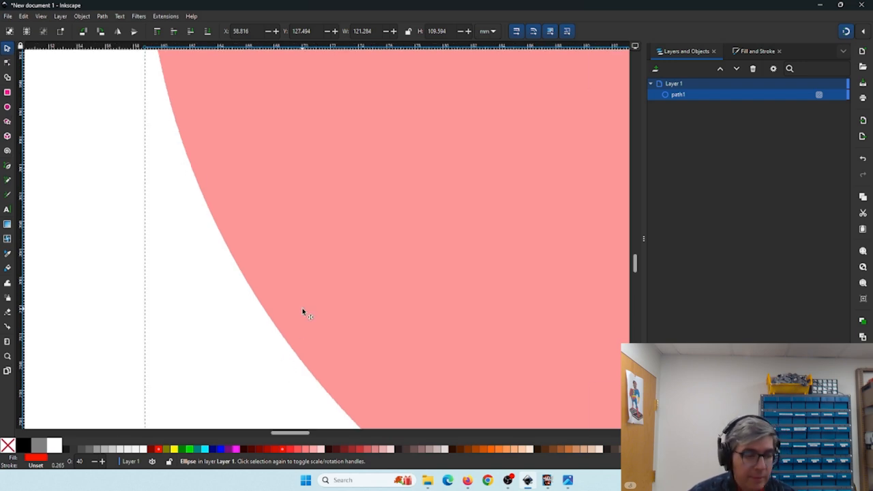
{"action": "scroll", "coordinate": [303, 311], "scroll_direction": "down", "scroll_amount": 5}
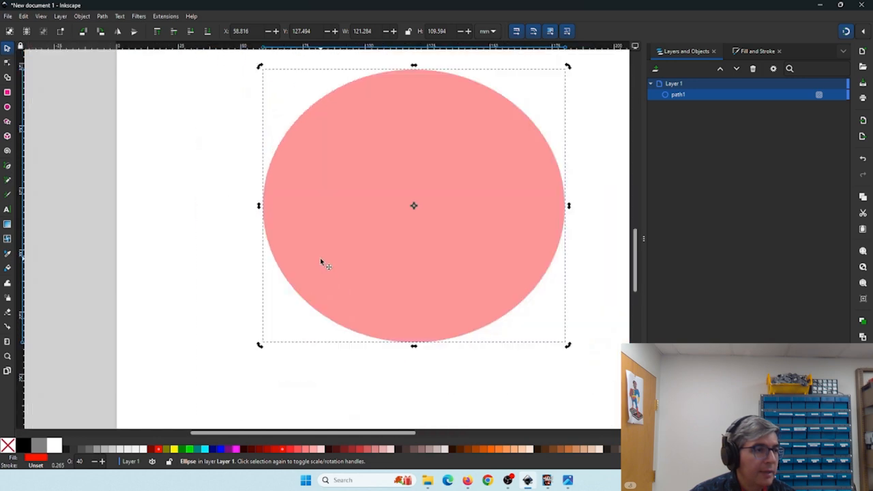
{"action": "left_click_drag", "start_coordinate": [347, 224], "coordinate": [296, 257]}
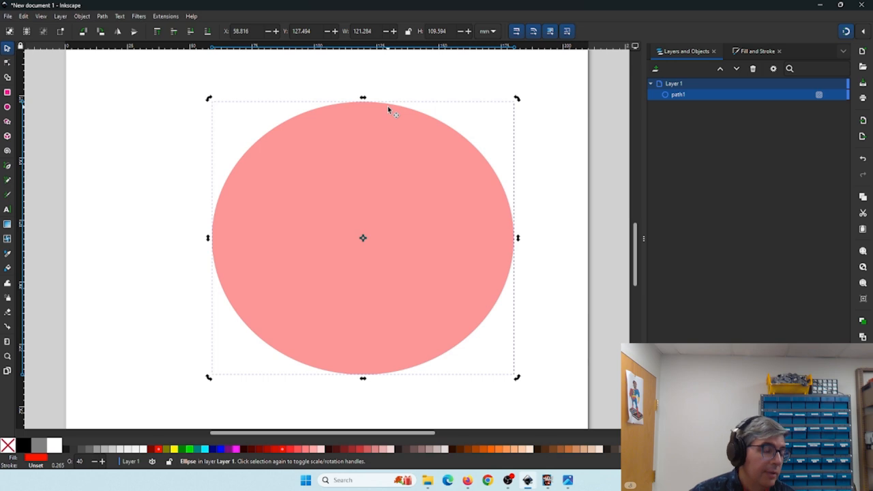
{"action": "key", "text": "minus"}
{"action": "key", "text": "minus"}
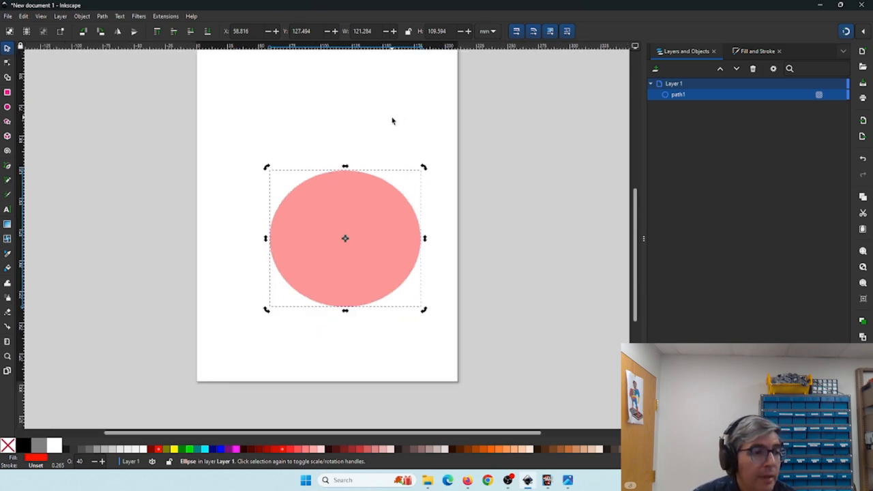
{"action": "left_click_drag", "start_coordinate": [371, 163], "coordinate": [378, 155]}
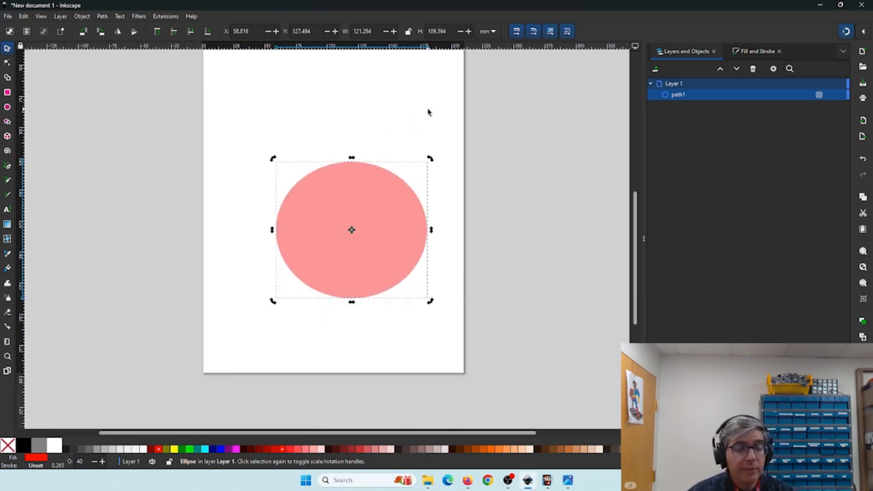
{"action": "left_click_drag", "start_coordinate": [428, 111], "coordinate": [425, 150]}
{"action": "key", "text": "minus"}
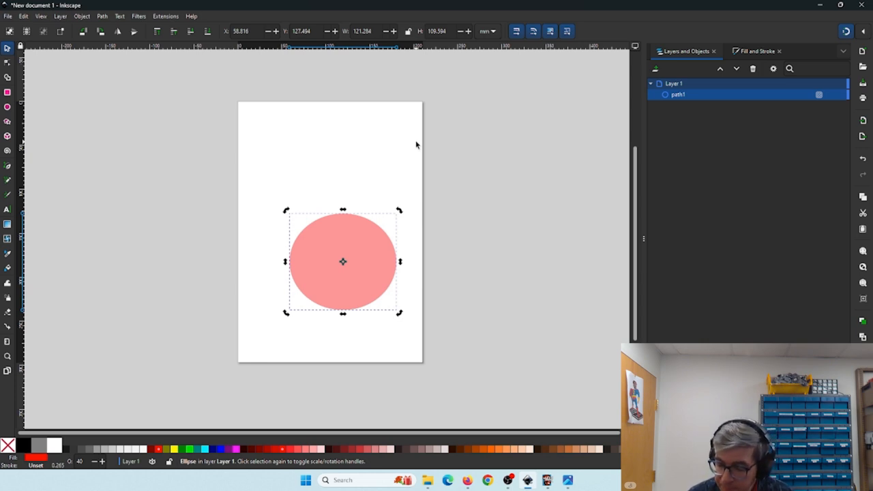
{"action": "key", "text": "plus"}
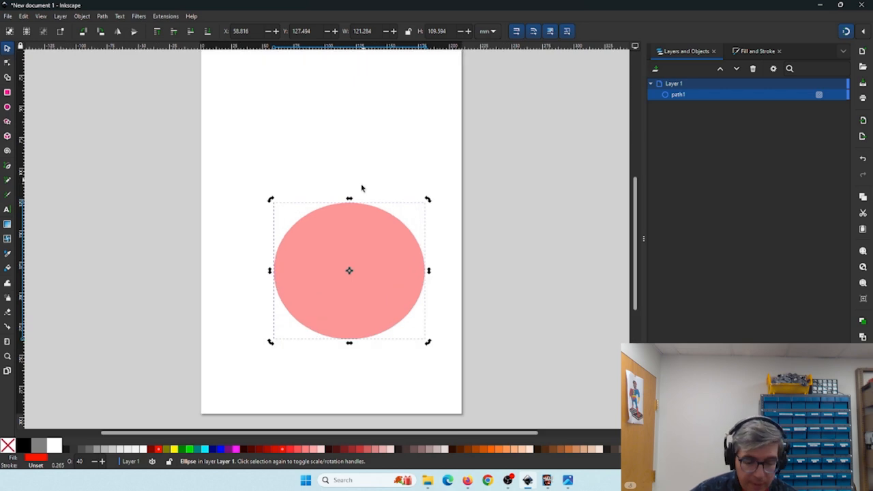
{"action": "key", "text": "Delete"}
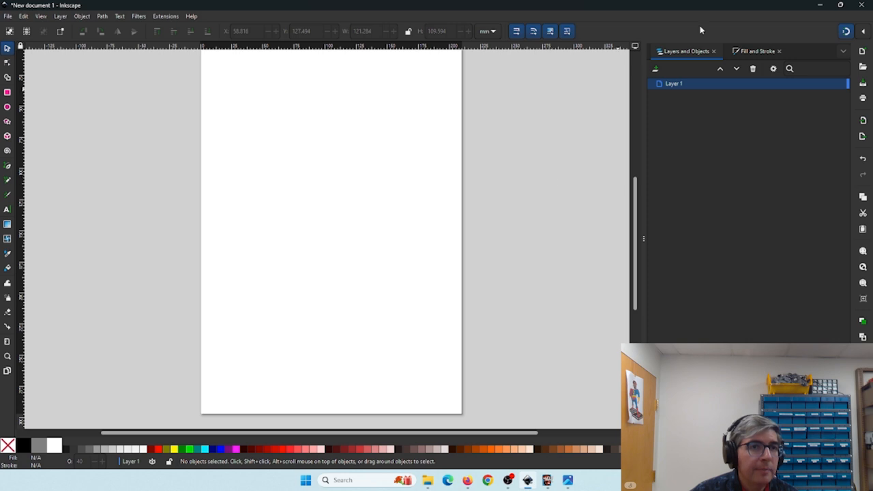
- Import small mario larger 12x15.png from the desktop into the Inkscape page as an embedded image, then maximize the window again
{"action": "left_click_drag", "start_coordinate": [696, 6], "coordinate": [698, 26]}
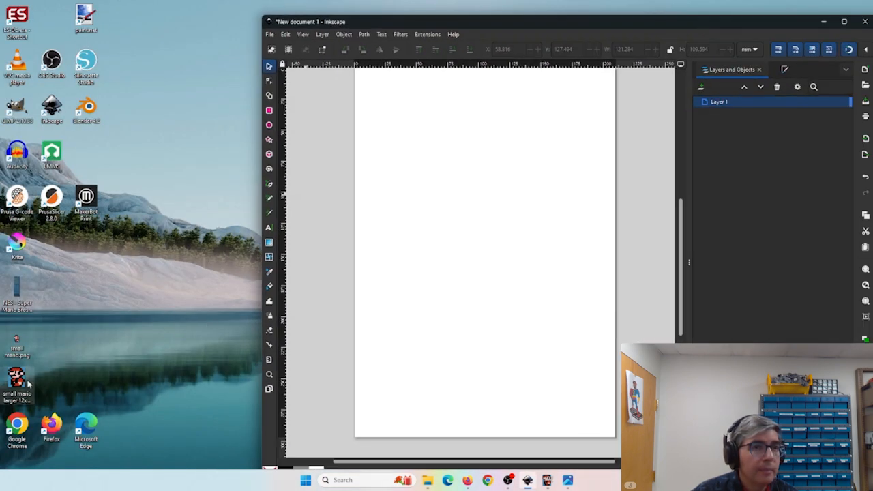
{"action": "left_click_drag", "start_coordinate": [27, 384], "coordinate": [409, 242]}
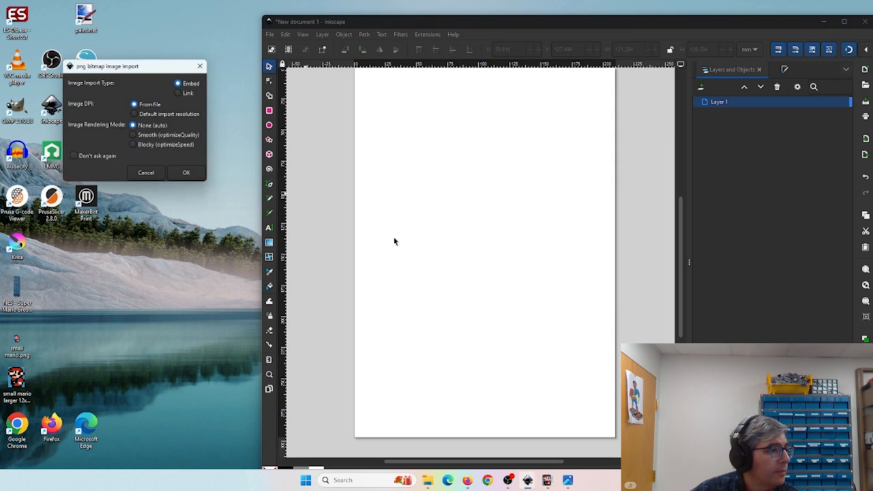
{"action": "left_click", "coordinate": [186, 174]}
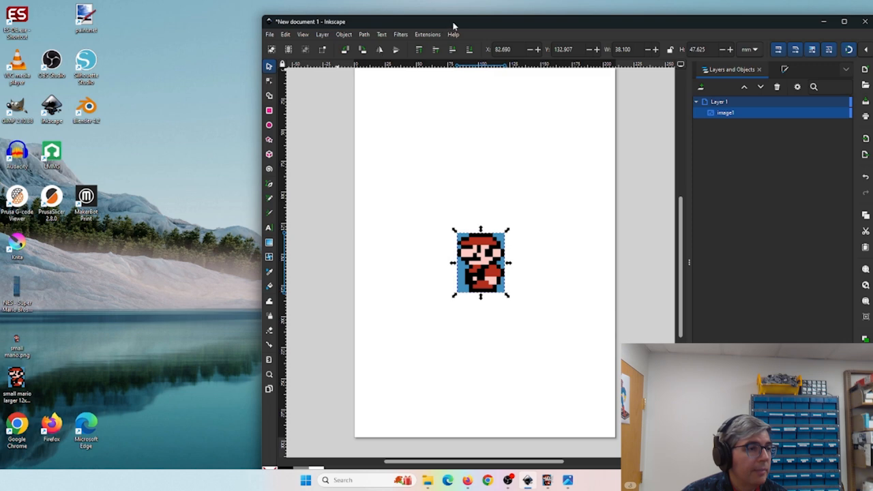
{"action": "left_click_drag", "start_coordinate": [452, 24], "coordinate": [390, 38]}
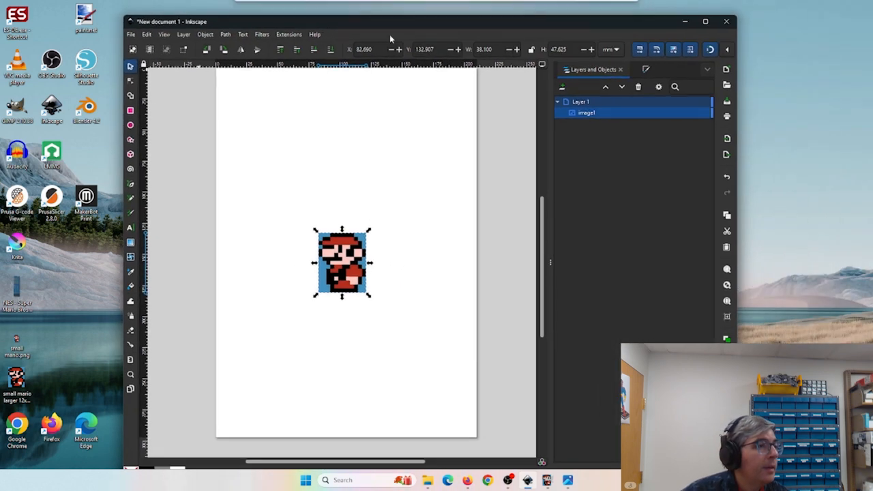
{"action": "left_click", "coordinate": [706, 22]}
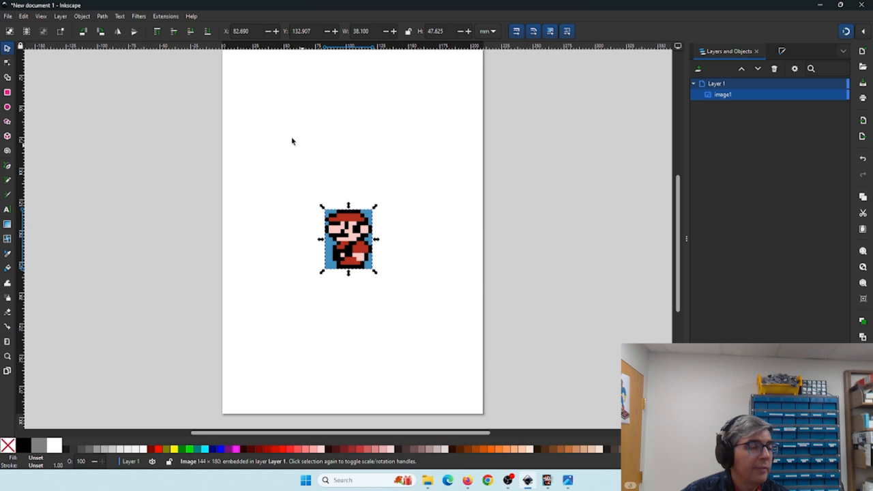
- Set the document page size to 120 mm wide by 150 mm high in Document Properties
{"action": "left_click", "coordinate": [8, 16]}
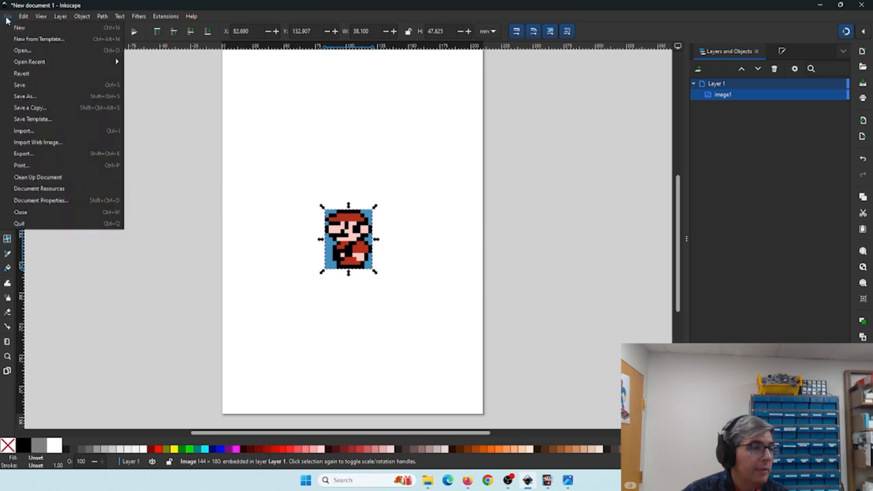
{"action": "left_click", "coordinate": [50, 203]}
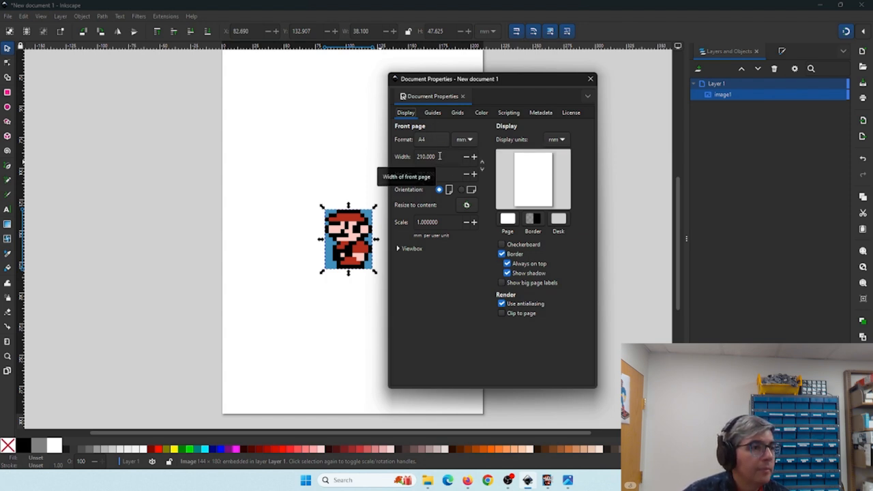
{"action": "left_click_drag", "start_coordinate": [440, 156], "coordinate": [406, 158]}
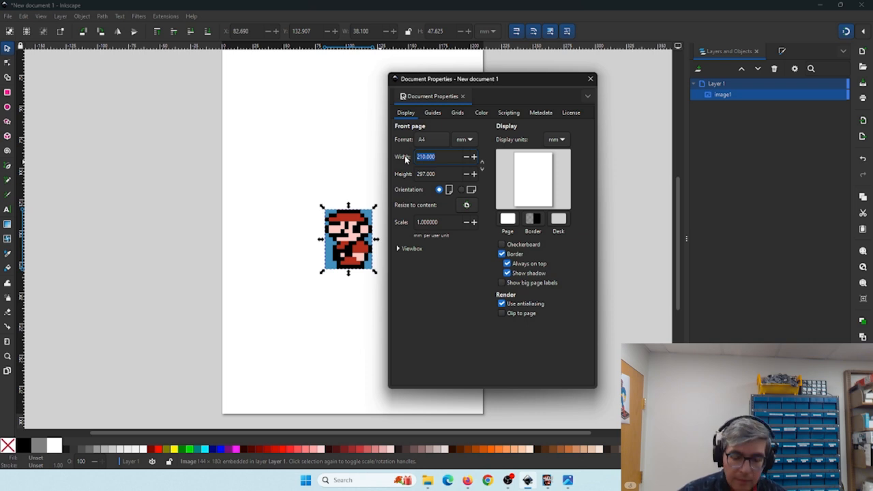
{"action": "type", "text": "120"}
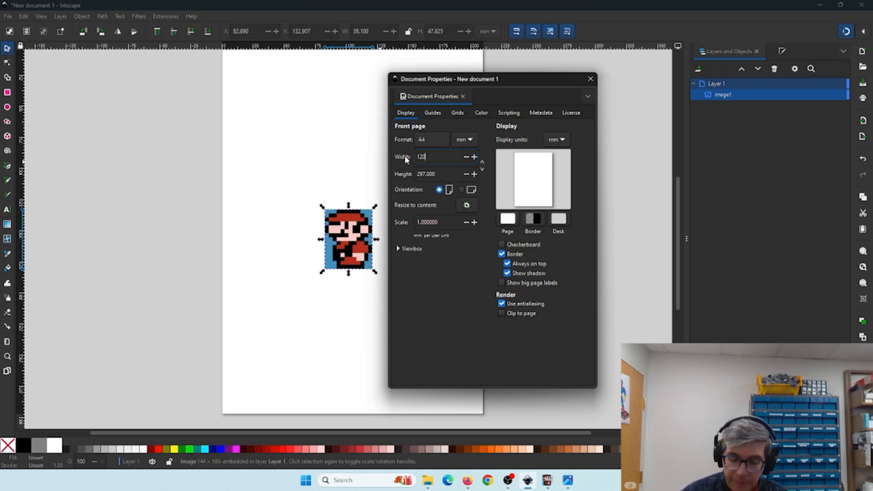
{"action": "key", "text": "Tab"}
{"action": "type", "text": "150"}
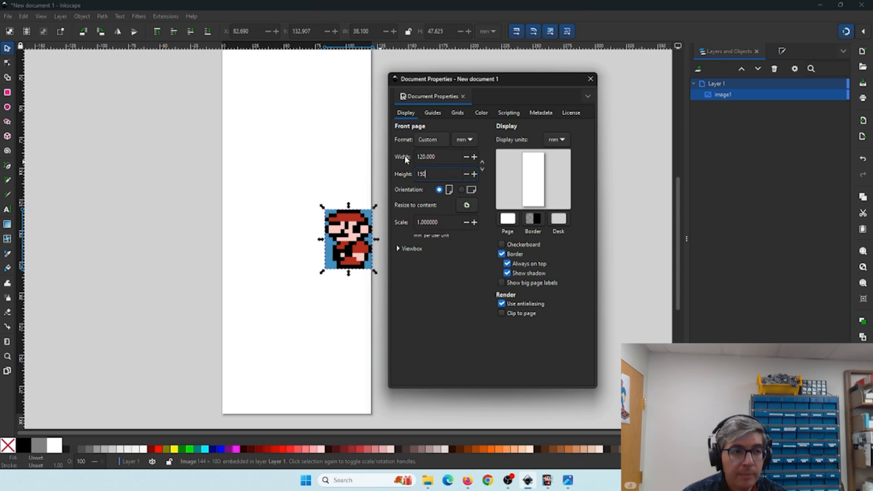
{"action": "key", "text": "Return"}
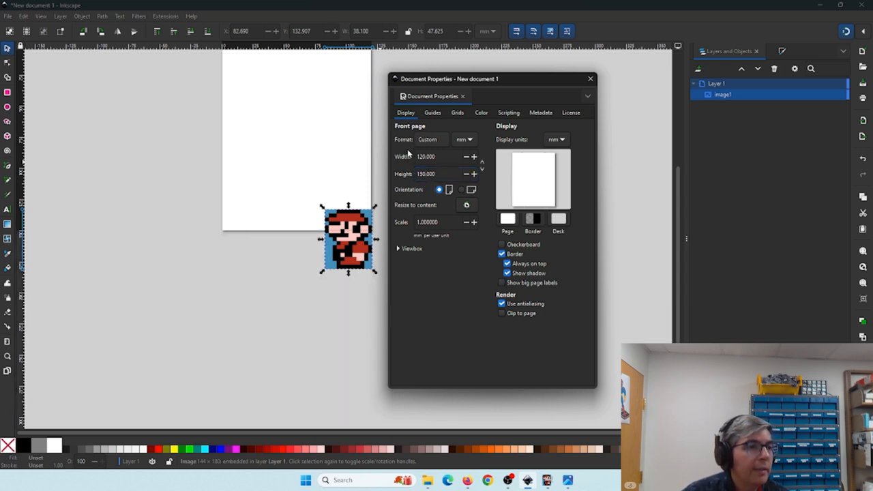
- Add a rectangular grid with 10 mm spacing in both X and Y, and close Document Properties
{"action": "left_click", "coordinate": [455, 113]}
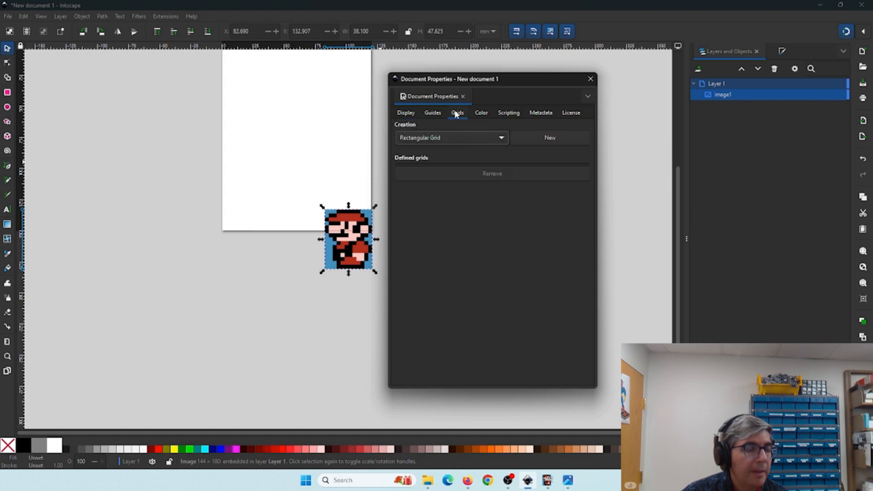
{"action": "left_click", "coordinate": [546, 137]}
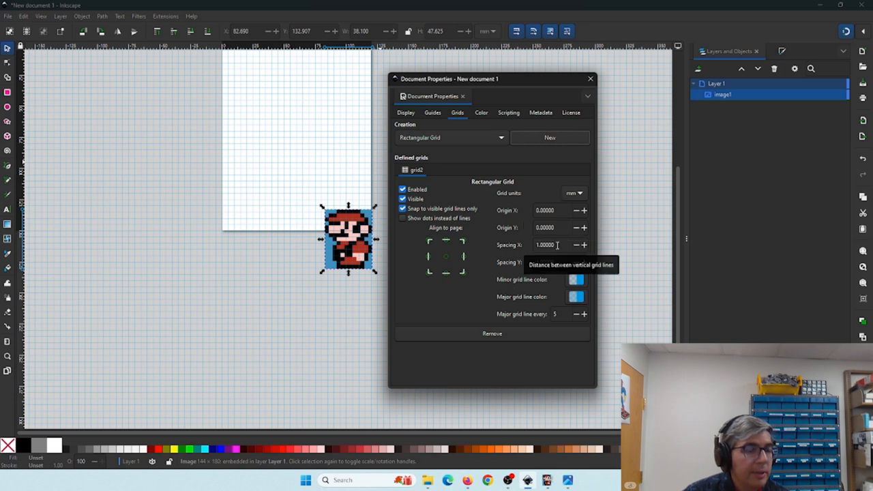
{"action": "left_click_drag", "start_coordinate": [557, 245], "coordinate": [522, 251]}
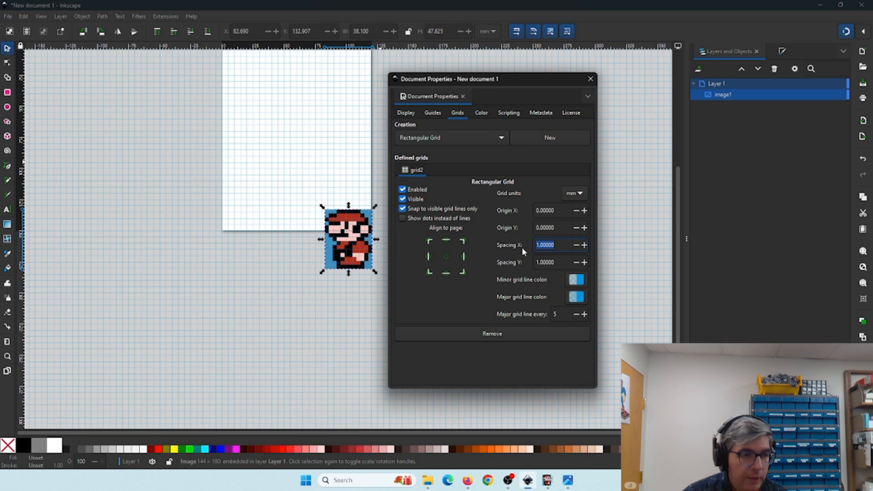
{"action": "type", "text": "10"}
{"action": "key", "text": "Tab"}
{"action": "type", "text": "10"}
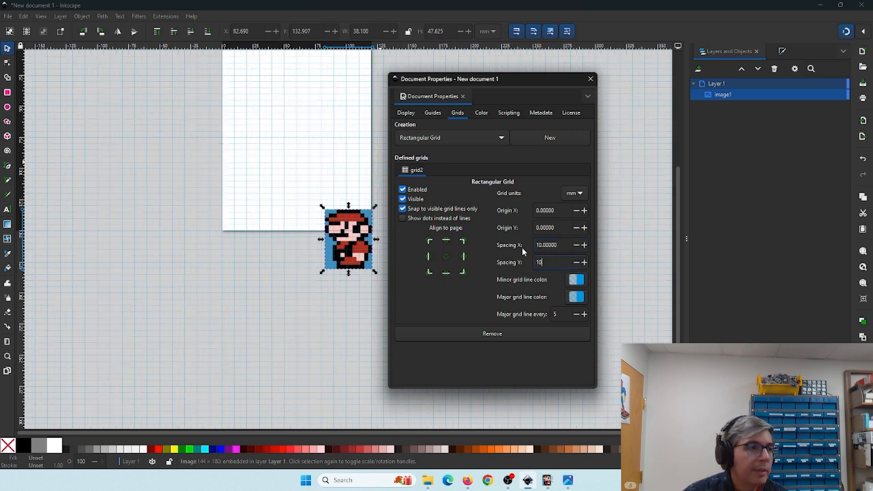
{"action": "key", "text": "Tab"}
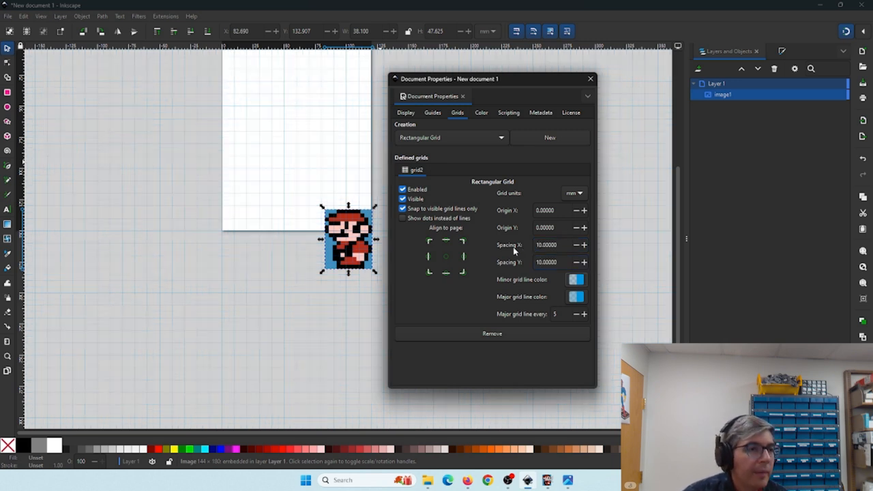
{"action": "left_click", "coordinate": [591, 80]}
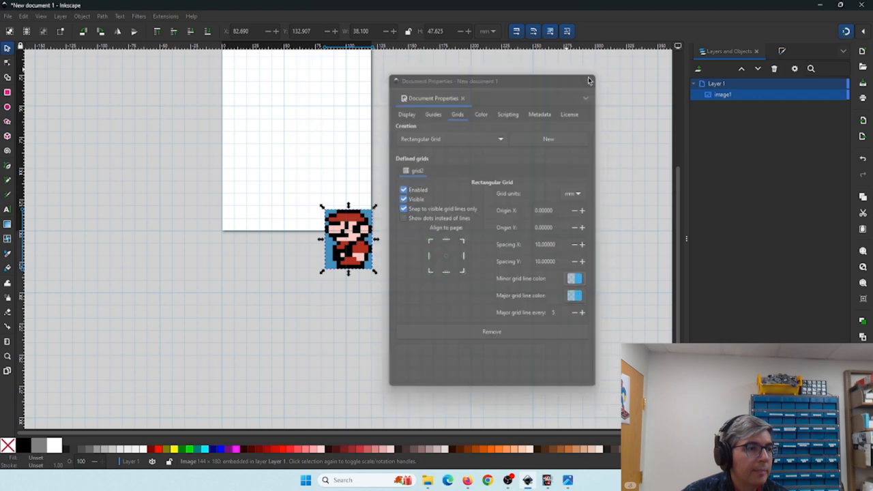
- Move the sprite image onto the page and check the snapping settings
{"action": "left_click_drag", "start_coordinate": [418, 113], "coordinate": [460, 171]}
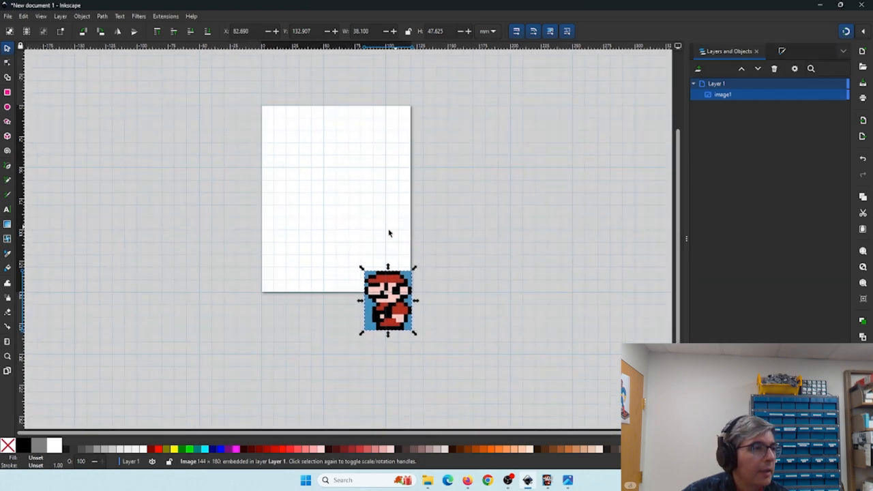
{"action": "left_click_drag", "start_coordinate": [383, 294], "coordinate": [350, 192]}
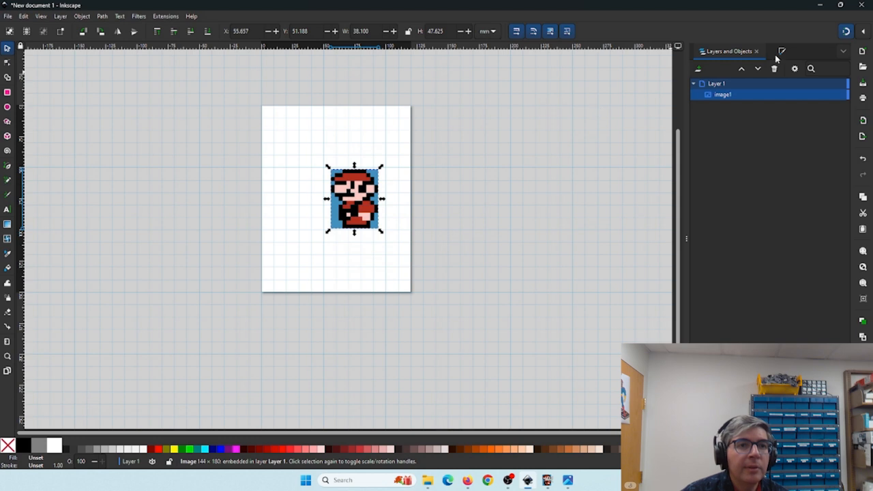
{"action": "left_click", "coordinate": [846, 32]}
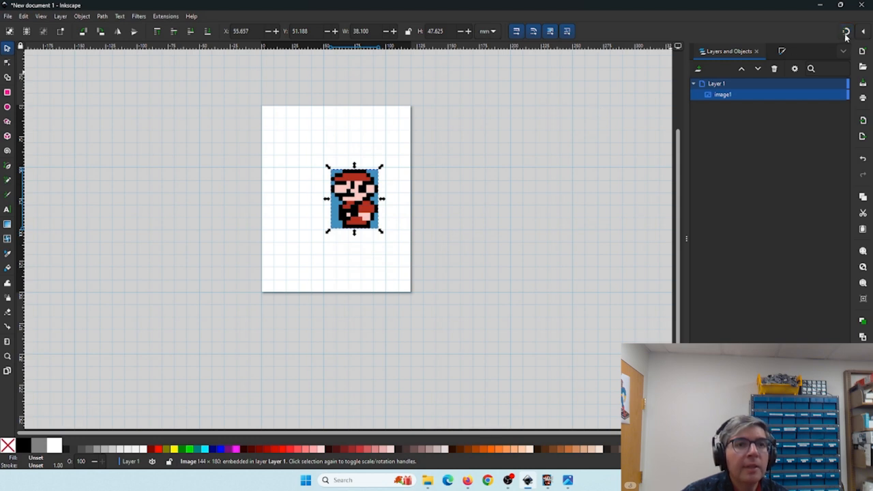
{"action": "left_click", "coordinate": [846, 32]}
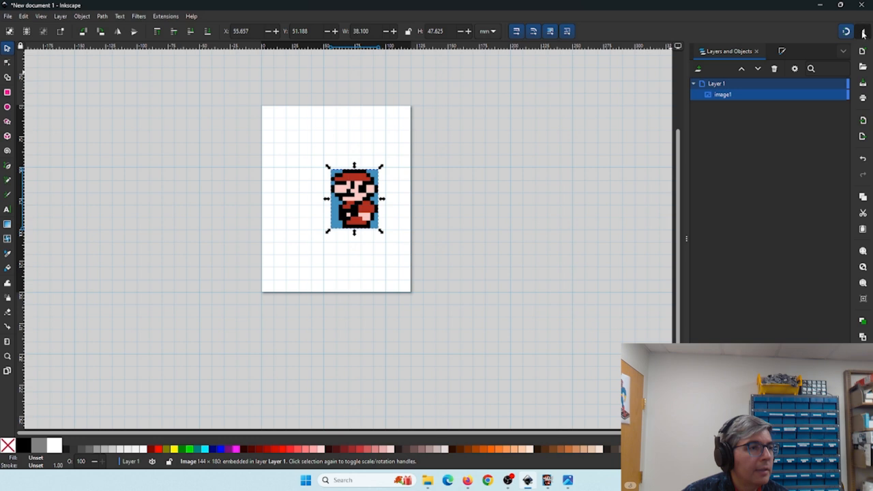
{"action": "left_click", "coordinate": [864, 32]}
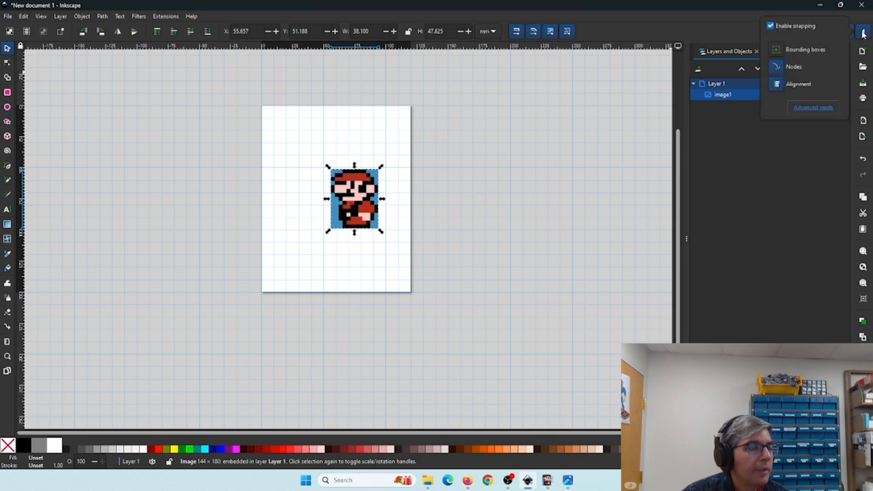
{"action": "left_click", "coordinate": [863, 32]}
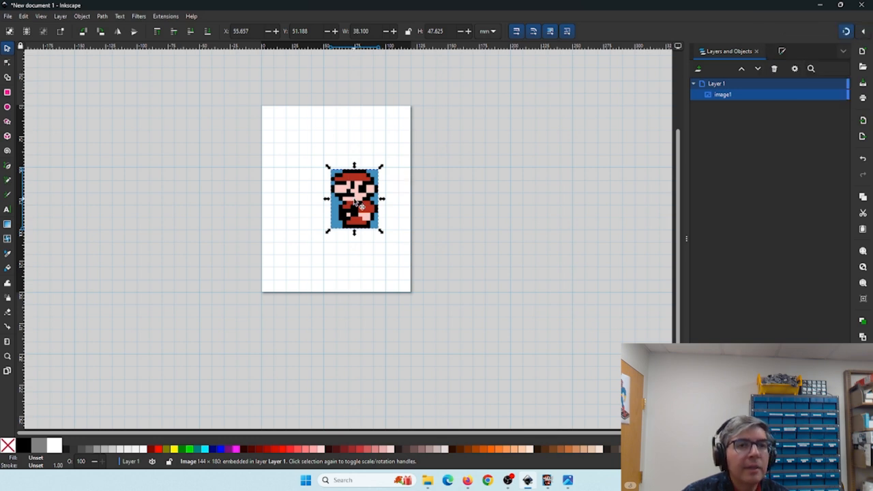
{"action": "left_click_drag", "start_coordinate": [356, 203], "coordinate": [309, 160]}
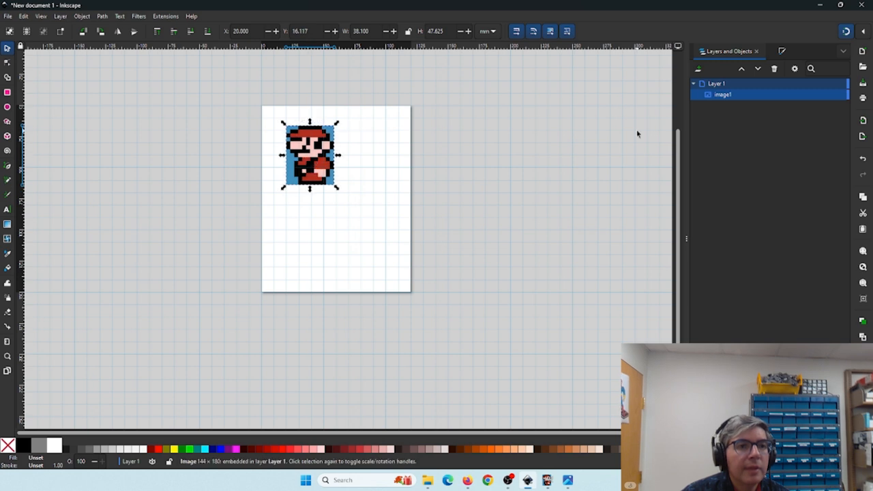
- Snap the sprite image to the page's top-left corner and scale it to 120 x 150 mm to fill the page
{"action": "left_click", "coordinate": [863, 32]}
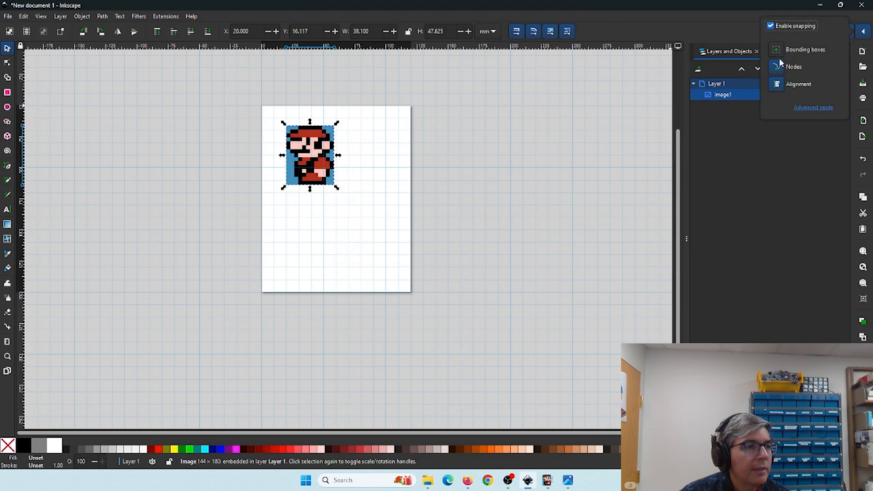
{"action": "left_click", "coordinate": [704, 152]}
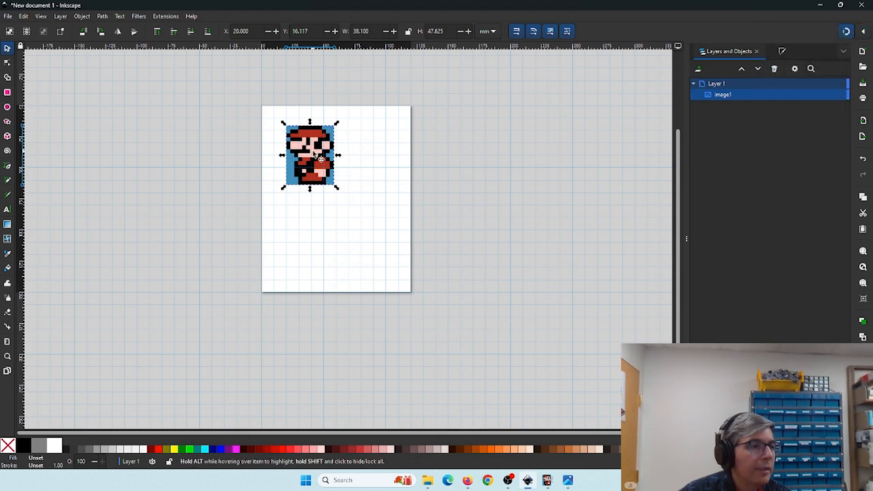
{"action": "left_click_drag", "start_coordinate": [318, 159], "coordinate": [297, 140]}
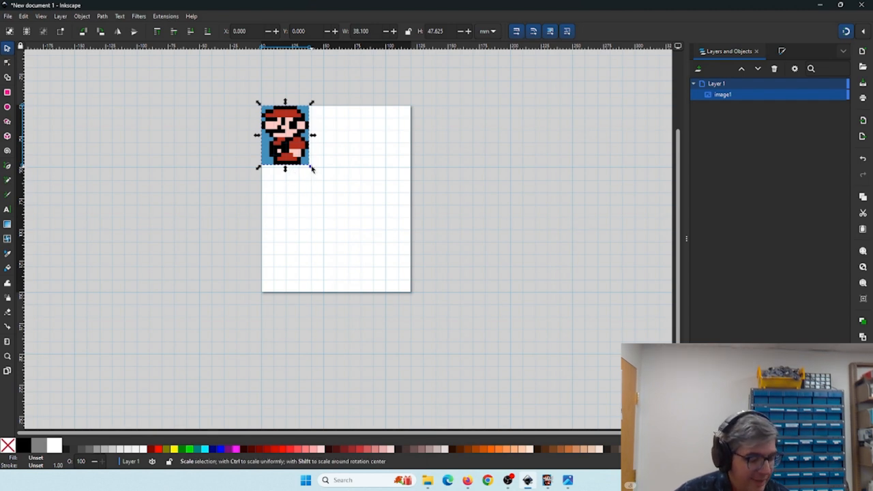
{"action": "left_click_drag", "start_coordinate": [310, 169], "coordinate": [427, 295]}
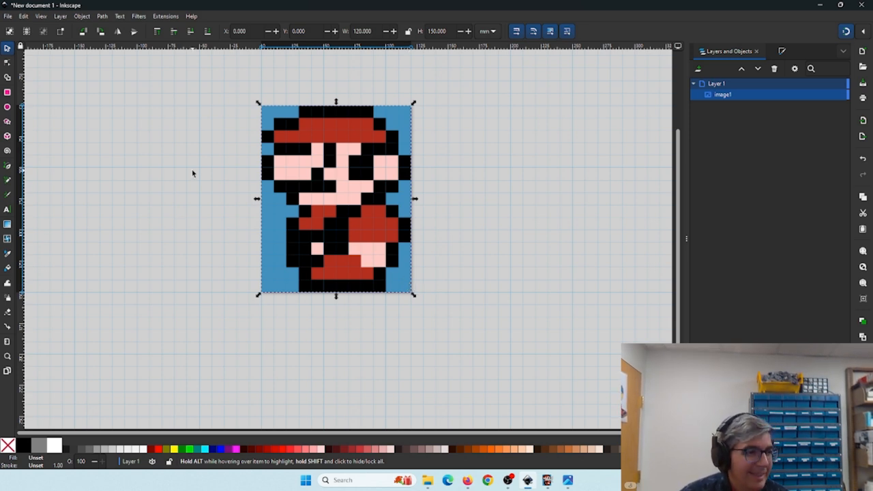
- Rename Layer 1 to sprite
{"action": "scroll", "coordinate": [197, 178], "scroll_direction": "up", "scroll_amount": 1}
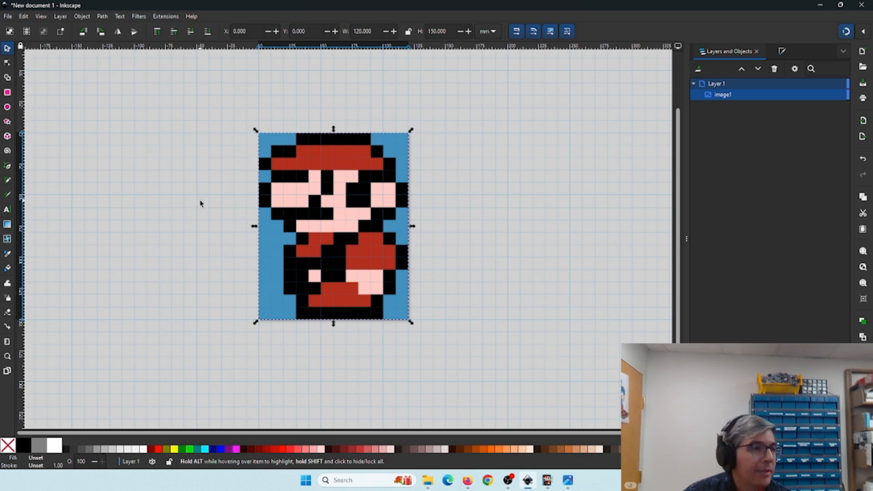
{"action": "key", "text": "plus"}
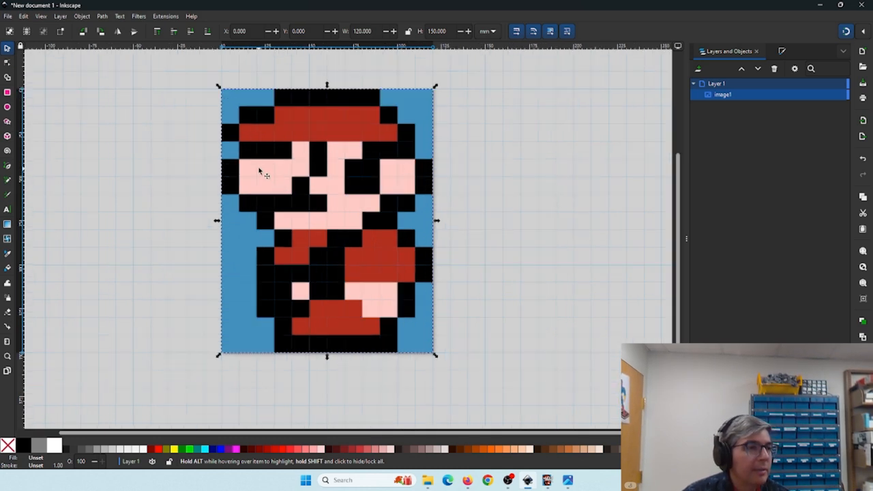
{"action": "left_click_drag", "start_coordinate": [265, 157], "coordinate": [283, 181]}
{"action": "key", "text": "plus"}
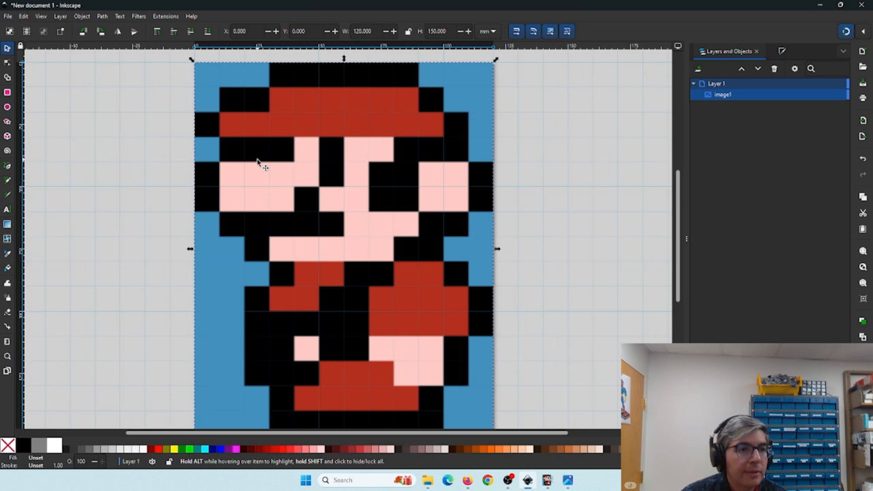
{"action": "key", "text": "minus"}
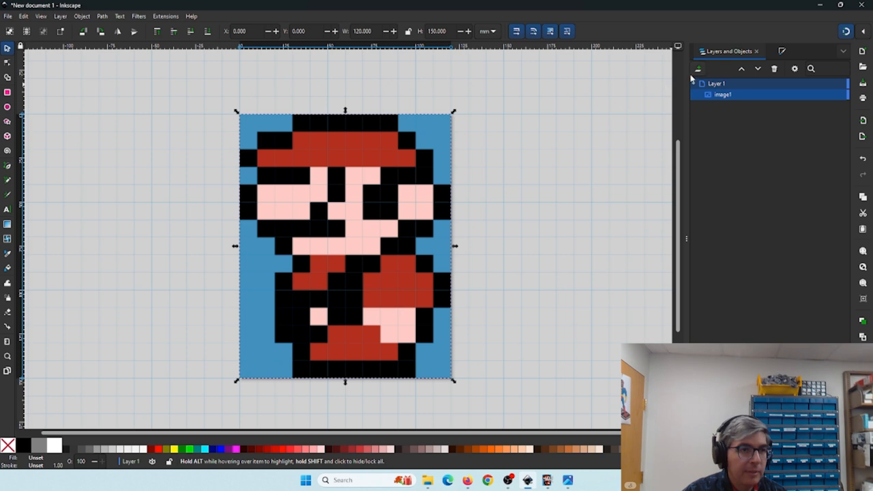
{"action": "double_click", "coordinate": [715, 84]}
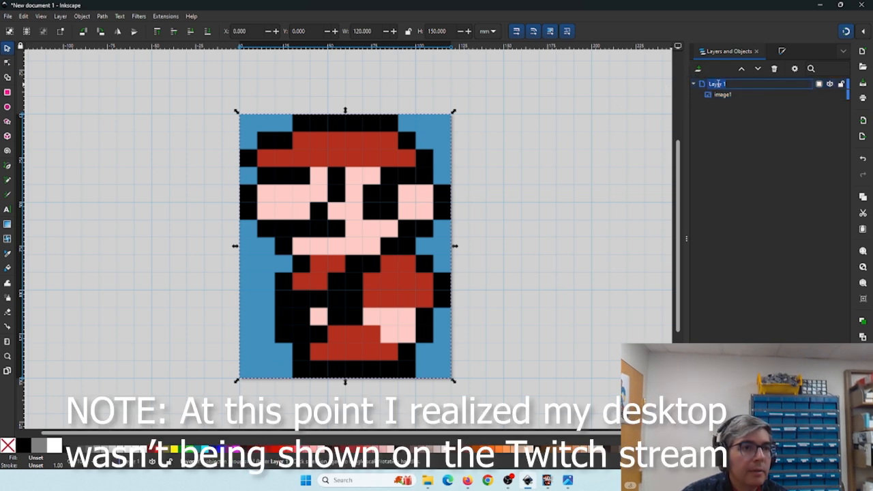
{"action": "type", "text": "sprite"}
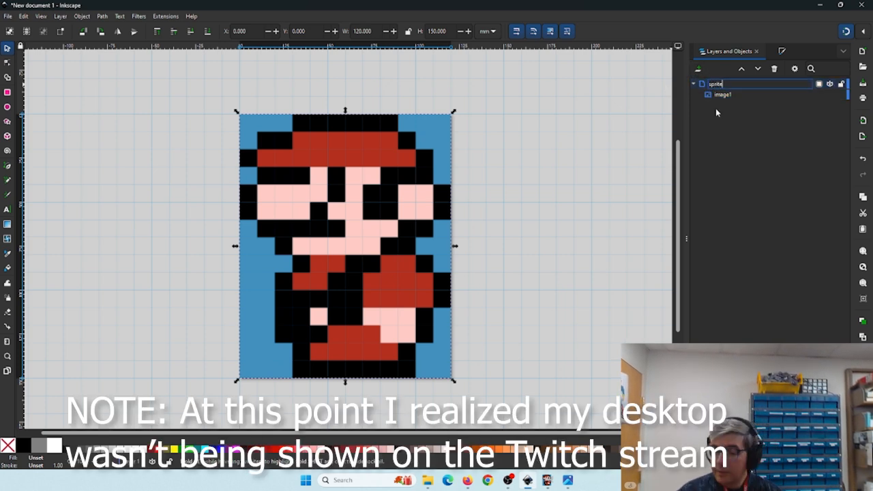
{"action": "key", "text": "Return"}
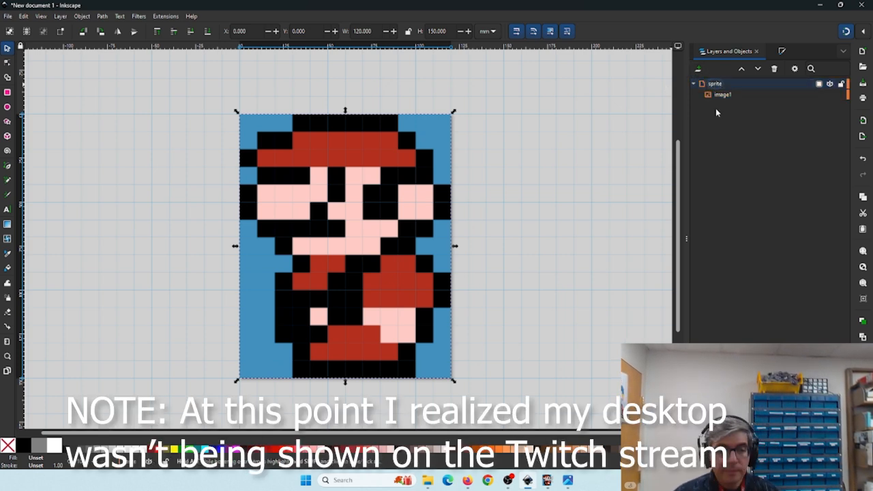
{"action": "left_click", "coordinate": [698, 71]}
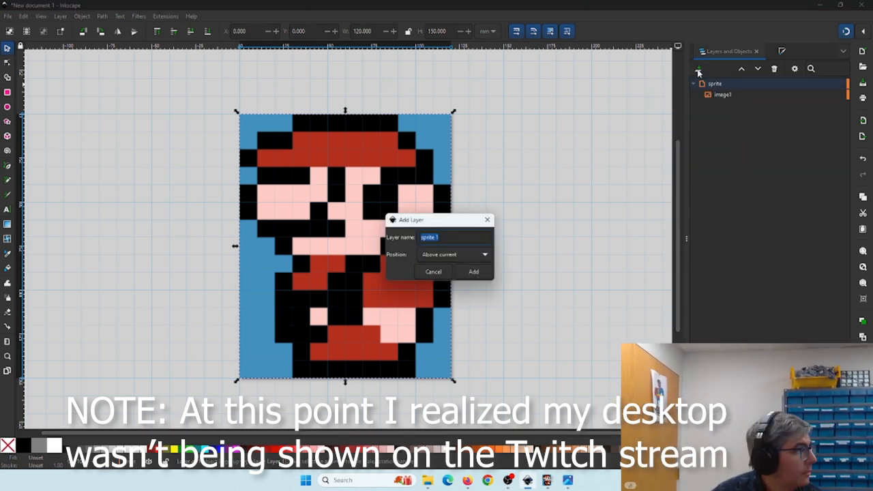
{"action": "left_click", "coordinate": [487, 220]}
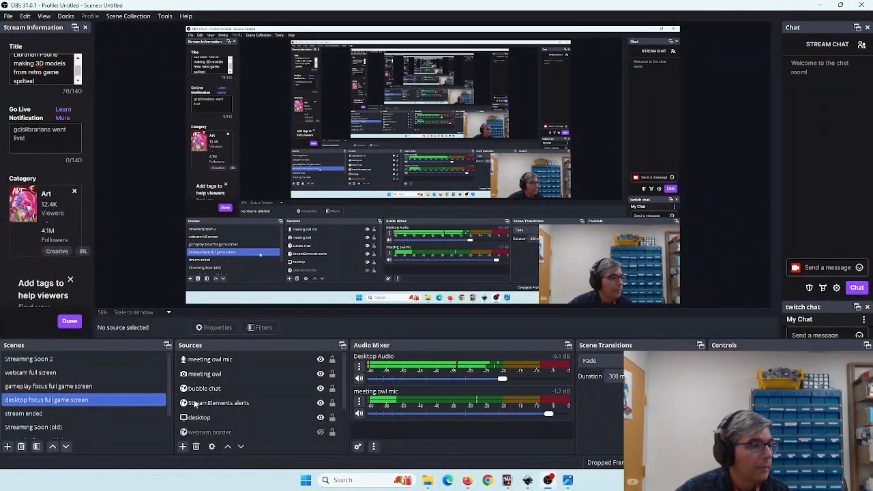
{"action": "left_click", "coordinate": [548, 481]}
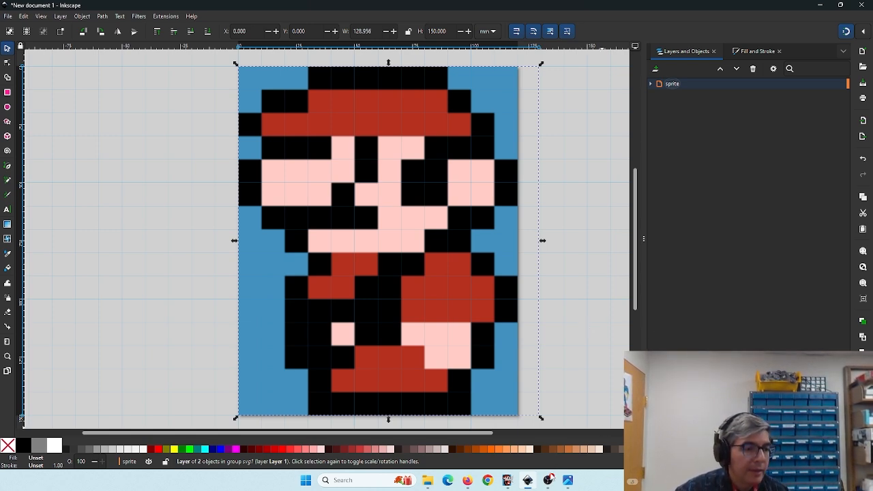
{"action": "left_click", "coordinate": [548, 480]}
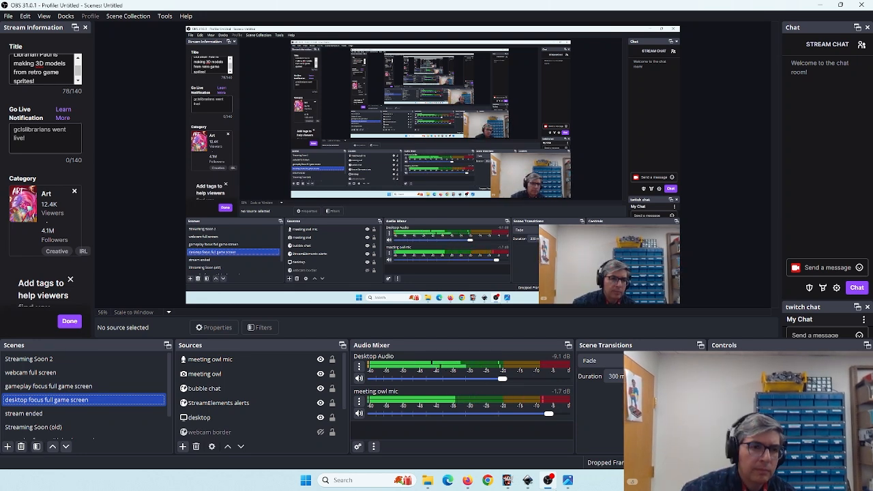
{"action": "mouse_move", "coordinate": [511, 475]}
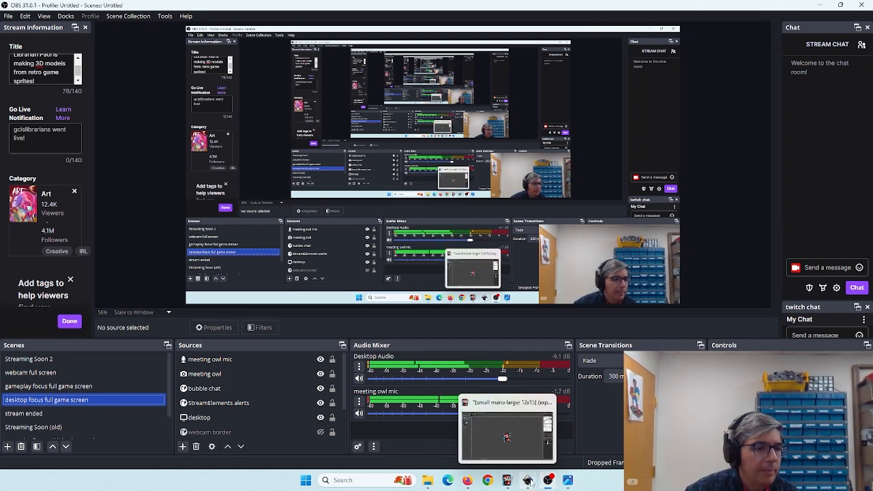
{"action": "mouse_move", "coordinate": [546, 484]}
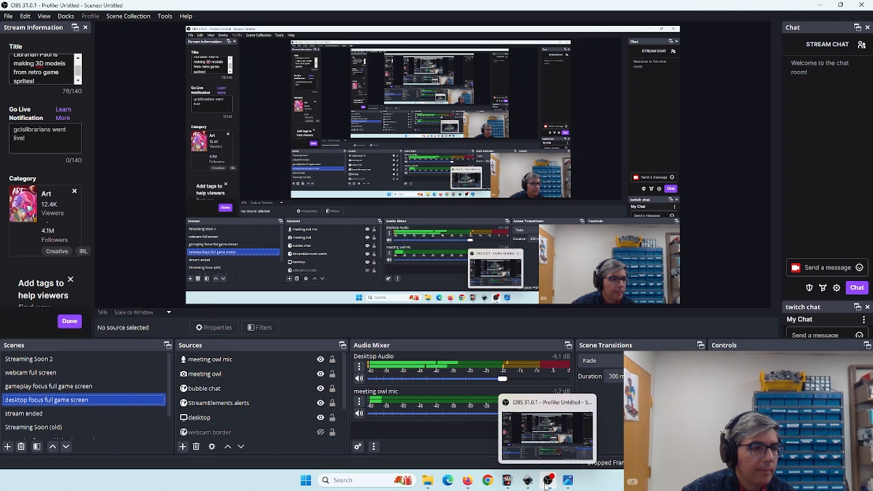
{"action": "left_click", "coordinate": [508, 483]}
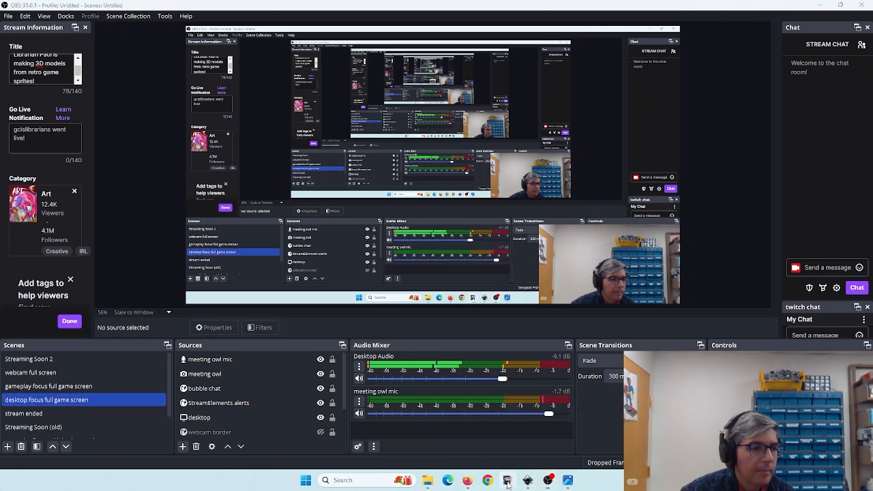
{"action": "left_click", "coordinate": [547, 481]}
{"action": "left_click", "coordinate": [531, 481]}
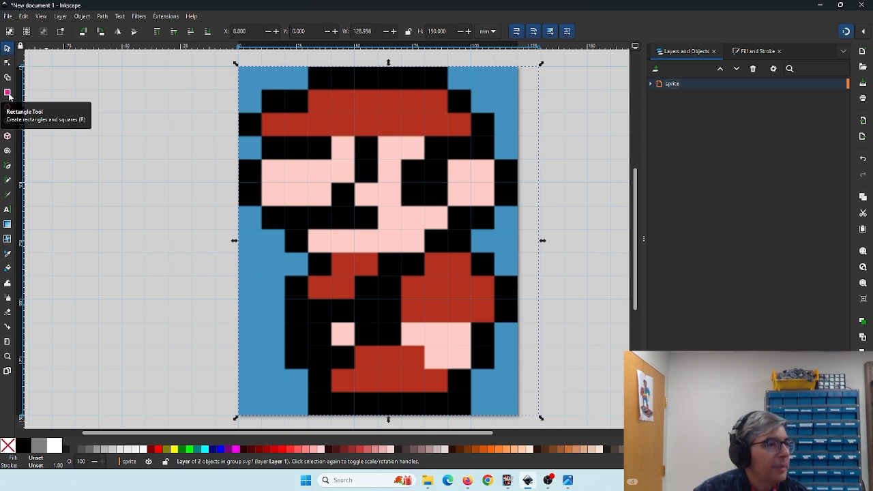
- Add a new layer above the current one and name it layer 1 peach
{"action": "left_click", "coordinate": [655, 70]}
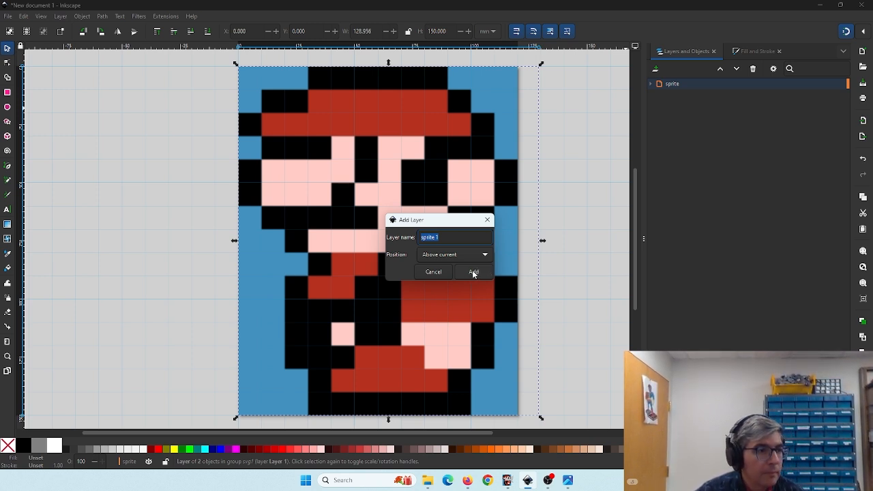
{"action": "left_click", "coordinate": [474, 272]}
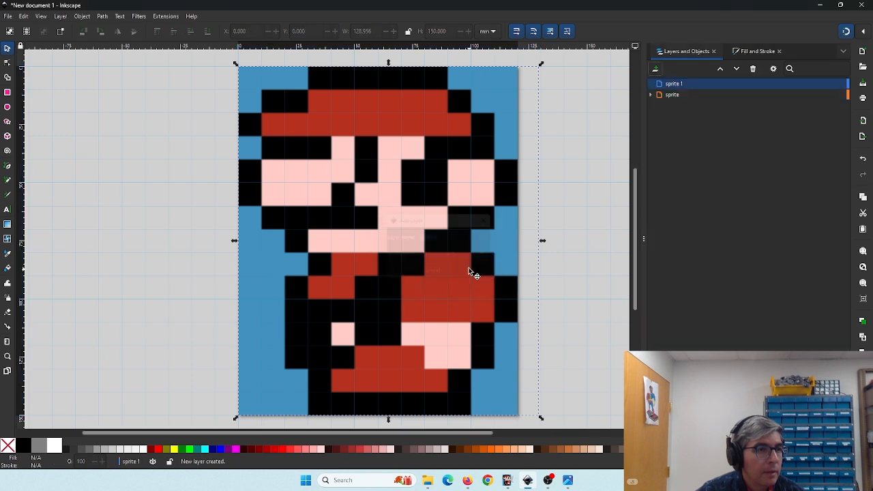
{"action": "left_click", "coordinate": [696, 83]}
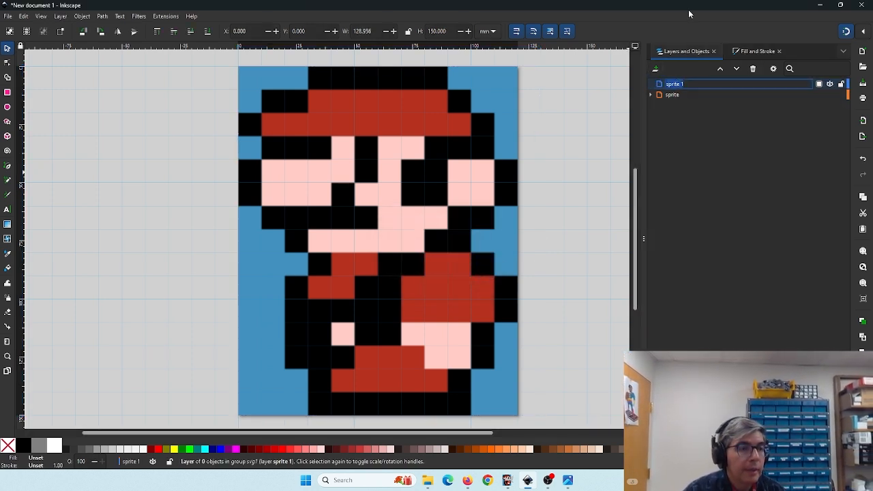
{"action": "type", "text": "layer 1"}
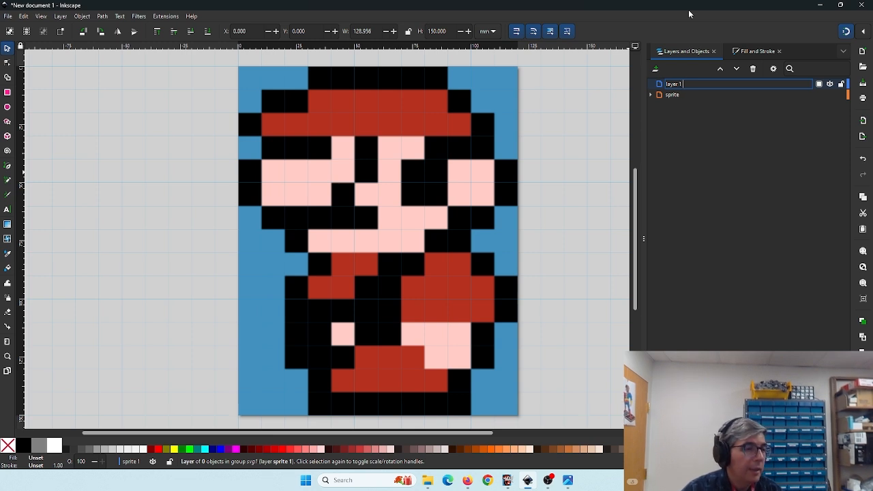
{"action": "type", "text": " peach"}
{"action": "key", "text": "Return"}
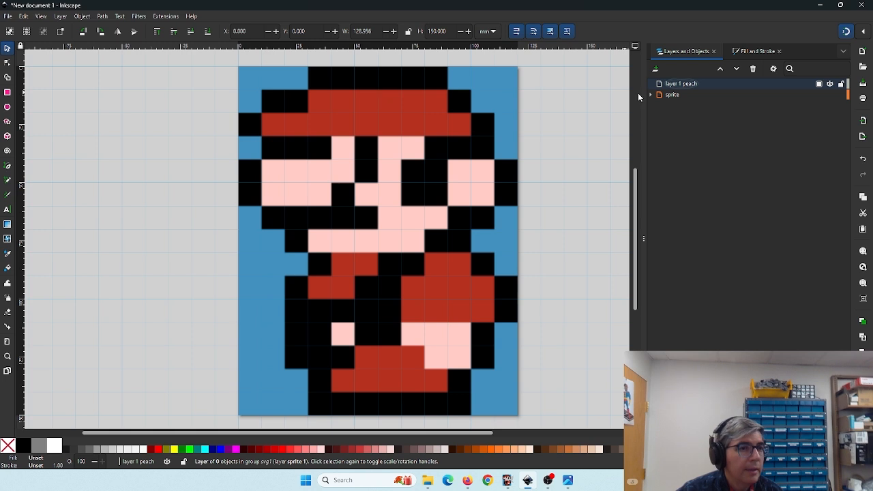
- On the new layer, draw a 110 x 150 mm rectangle over the sprite and set its opacity to 40%
{"action": "left_click", "coordinate": [681, 83]}
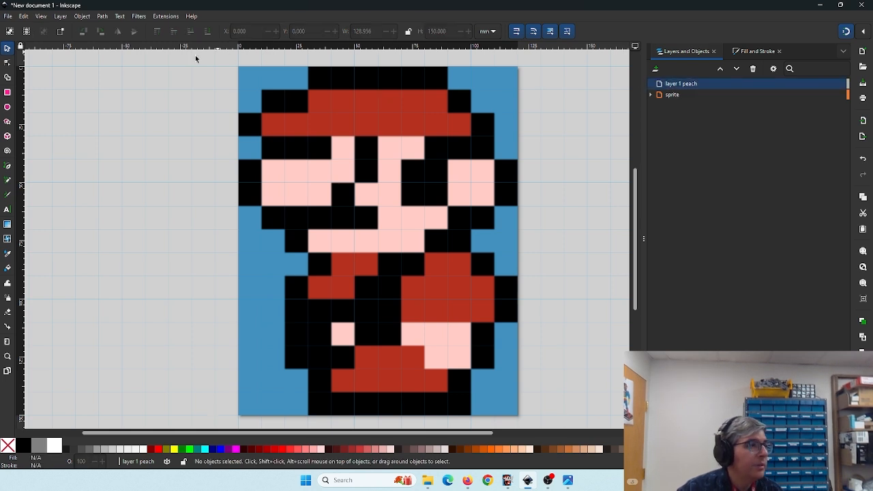
{"action": "left_click", "coordinate": [7, 92]}
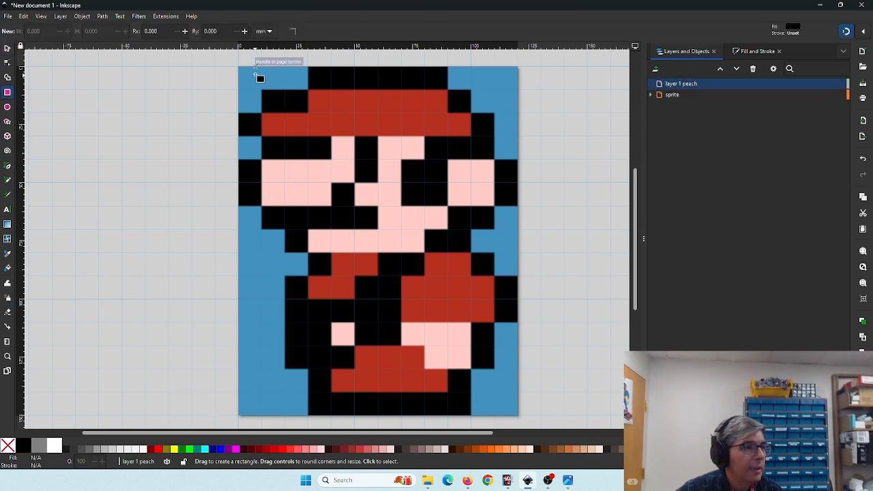
{"action": "left_click_drag", "start_coordinate": [263, 68], "coordinate": [517, 414]}
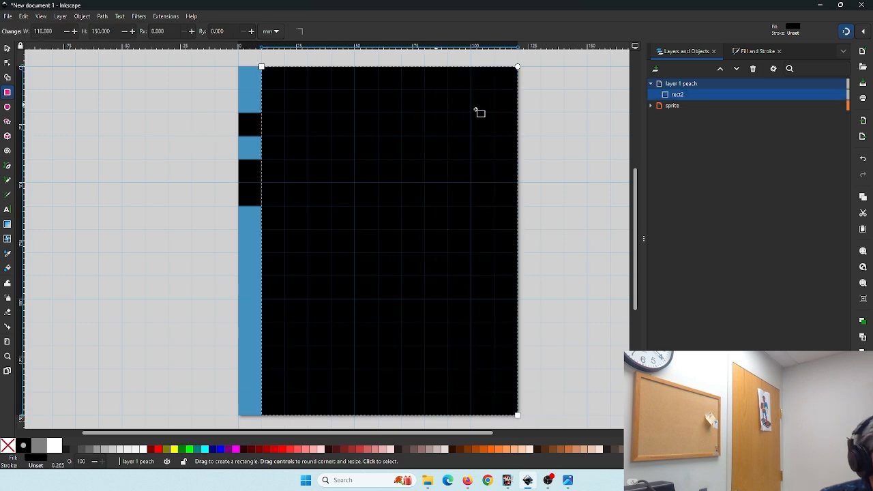
{"action": "double_click", "coordinate": [84, 461]}
{"action": "type", "text": "40"}
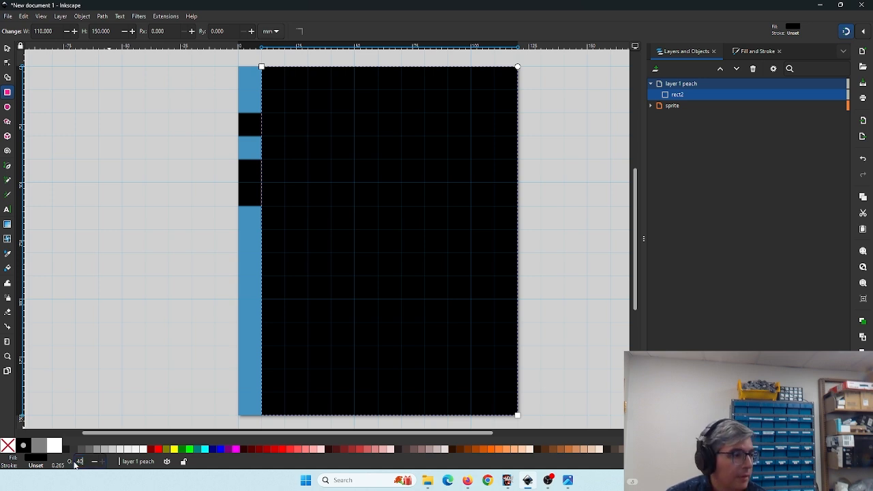
{"action": "key", "text": "Return"}
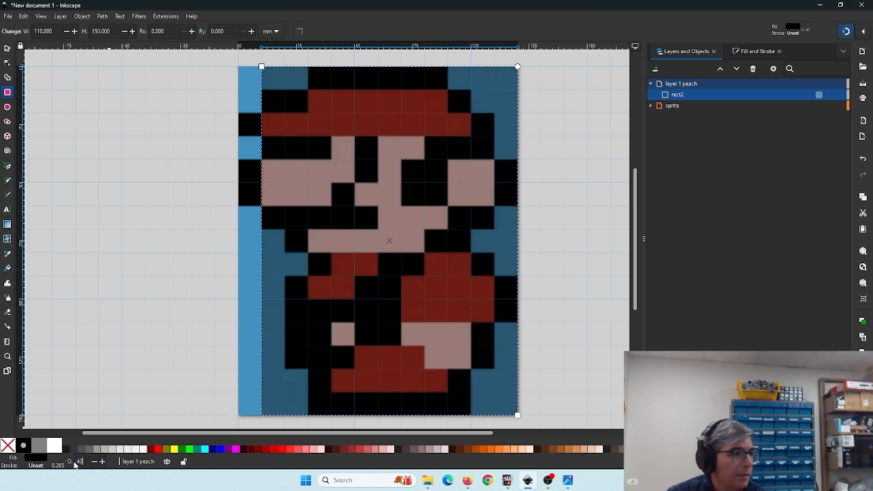
- Fill the rectangle magenta and convert it to a path for node editing
{"action": "left_click", "coordinate": [235, 448]}
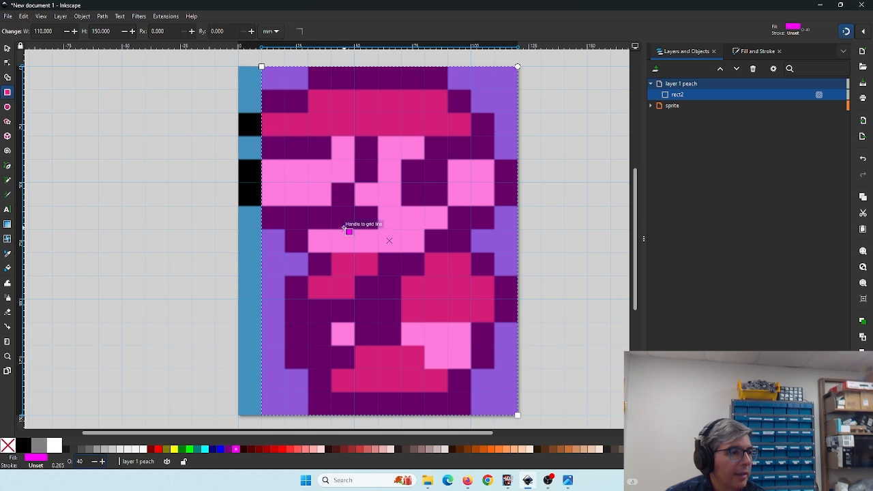
{"action": "left_click_drag", "start_coordinate": [379, 241], "coordinate": [315, 241]}
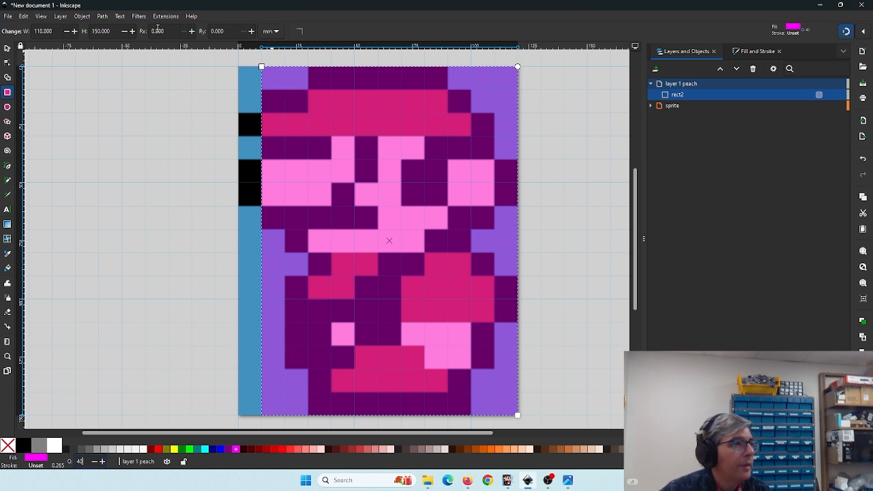
{"action": "left_click", "coordinate": [102, 16]}
{"action": "left_click", "coordinate": [114, 29]}
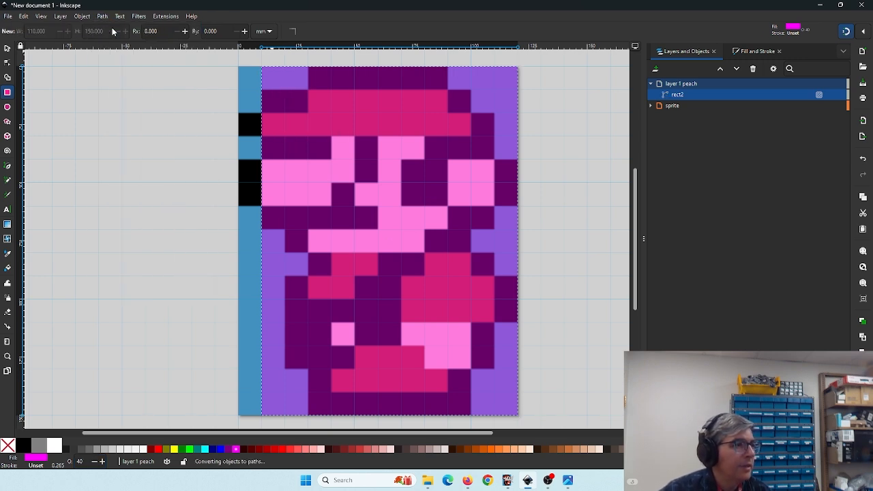
{"action": "left_click", "coordinate": [7, 63]}
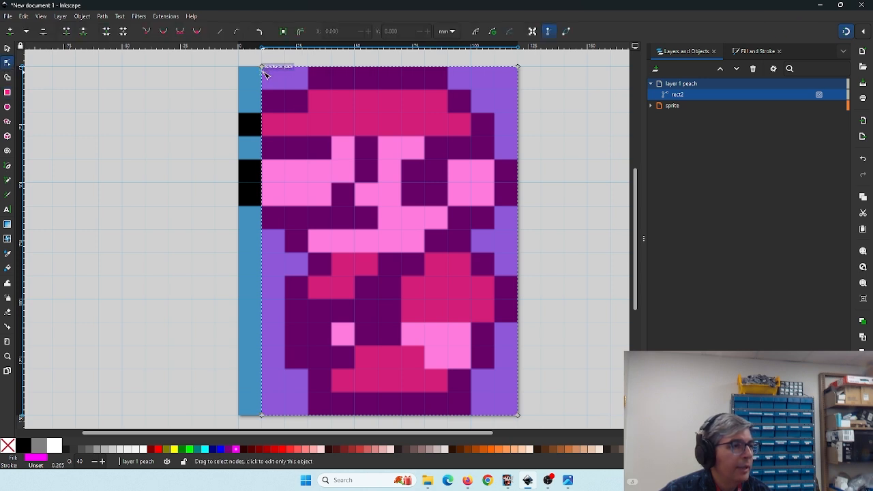
- Move the path's top corner nodes inward onto grid lines to match the top edge of the hat
{"action": "left_click_drag", "start_coordinate": [263, 69], "coordinate": [307, 69]}
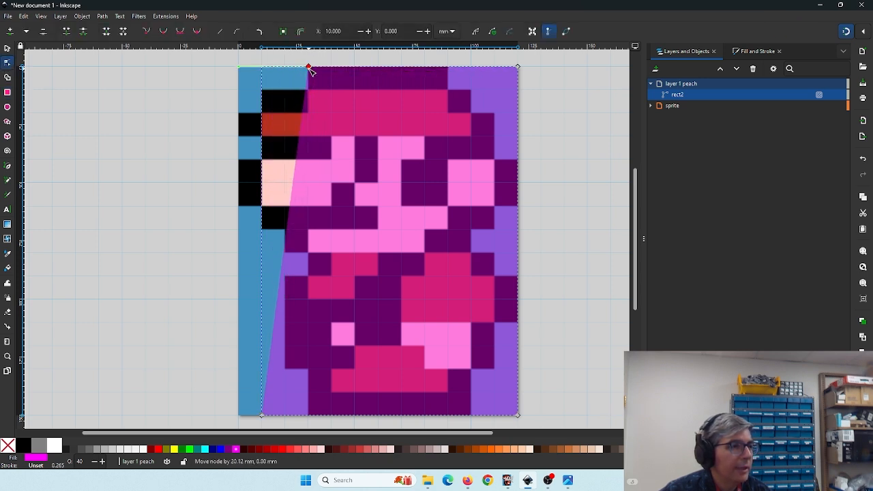
{"action": "left_click", "coordinate": [517, 67]}
{"action": "left_click_drag", "start_coordinate": [516, 67], "coordinate": [448, 68]}
{"action": "left_click_drag", "start_coordinate": [447, 75], "coordinate": [446, 71]}
- Insert nodes on the path's left side and snap them to grid corners to follow the hat's stepped outline
{"action": "double_click", "coordinate": [304, 108]}
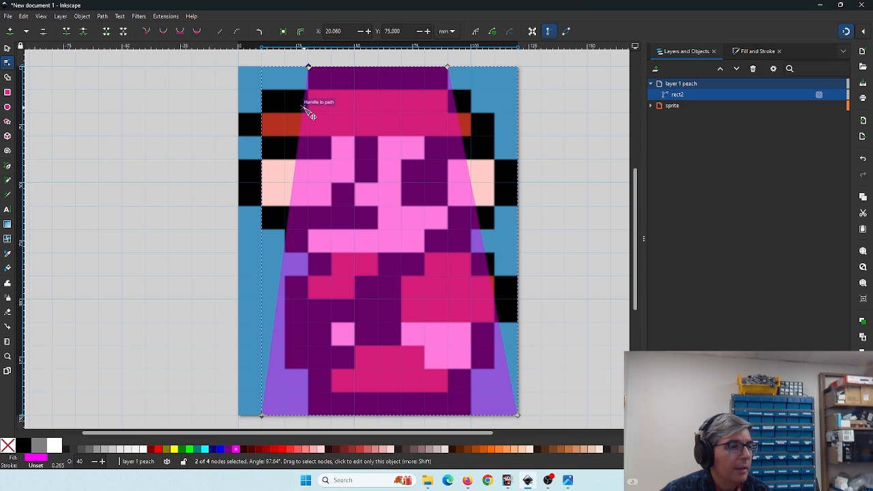
{"action": "left_click_drag", "start_coordinate": [304, 107], "coordinate": [308, 89]}
{"action": "scroll", "coordinate": [353, 89], "scroll_direction": "up", "scroll_amount": 2, "text": "ctrl"}
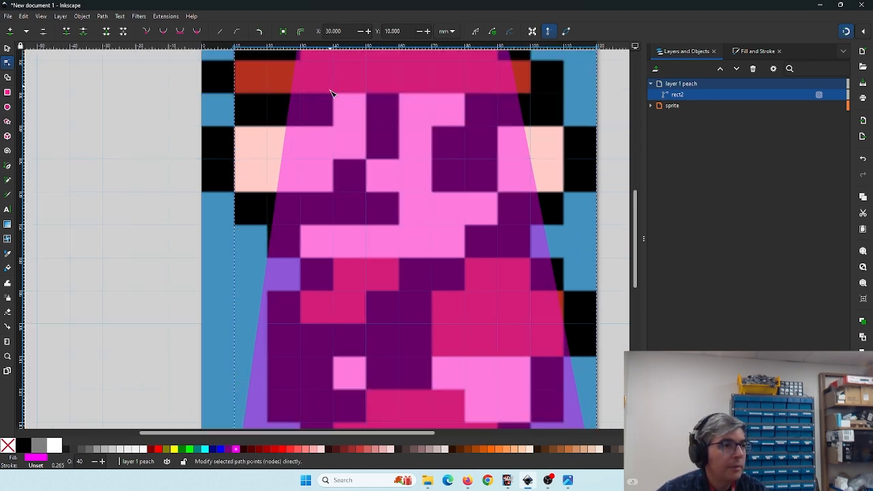
{"action": "left_click_drag", "start_coordinate": [289, 136], "coordinate": [347, 280]}
{"action": "left_click_drag", "start_coordinate": [318, 177], "coordinate": [329, 234]}
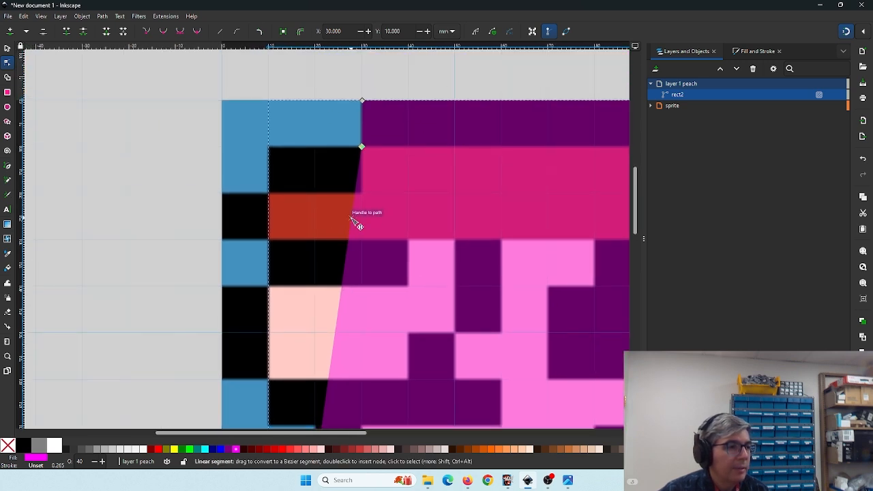
{"action": "double_click", "coordinate": [351, 218]}
{"action": "left_click_drag", "start_coordinate": [351, 218], "coordinate": [270, 148]}
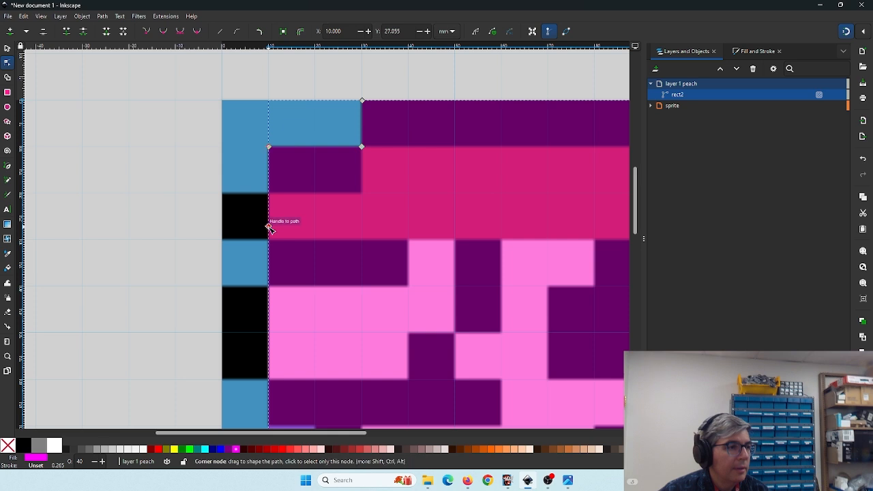
{"action": "double_click", "coordinate": [268, 214]}
{"action": "left_click_drag", "start_coordinate": [269, 215], "coordinate": [271, 195]}
- Add nodes on the left edge and snap them to the page border at 20 mm and 30 mm down
{"action": "double_click", "coordinate": [271, 234]}
{"action": "left_click_drag", "start_coordinate": [271, 234], "coordinate": [231, 201]}
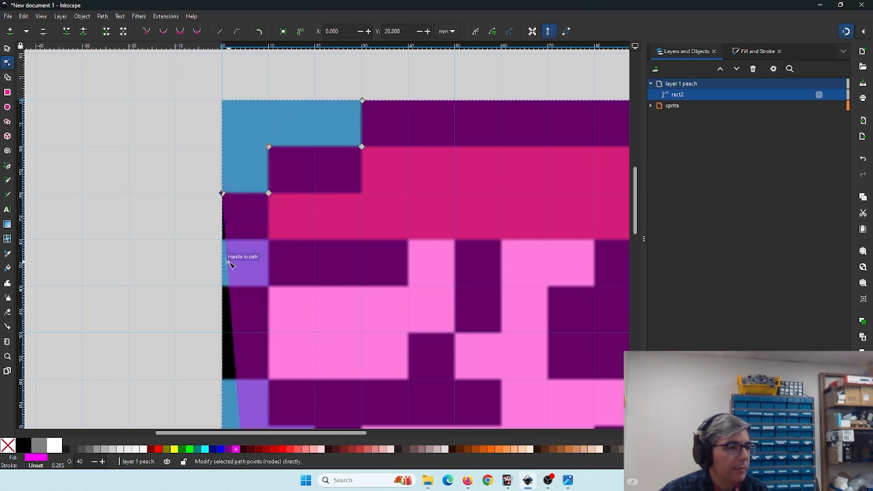
{"action": "double_click", "coordinate": [230, 257]}
{"action": "left_click_drag", "start_coordinate": [230, 258], "coordinate": [226, 238]}
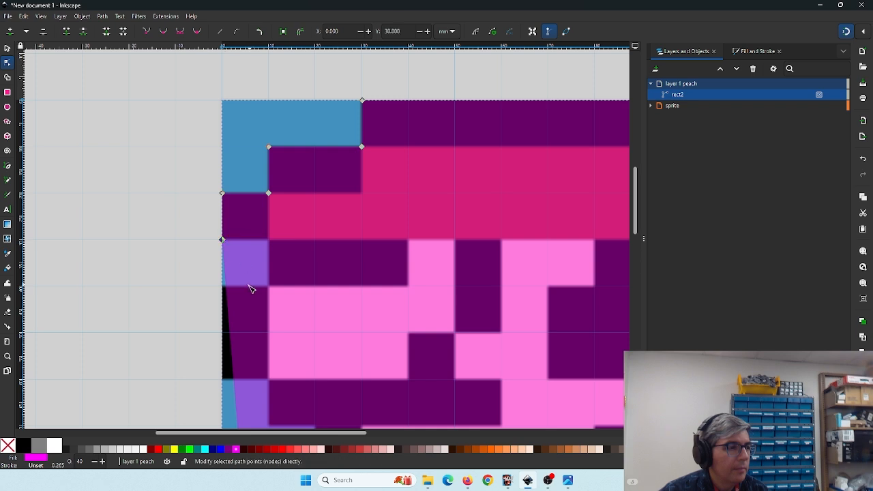
{"action": "left_click_drag", "start_coordinate": [251, 282], "coordinate": [285, 183]}
- Add more nodes stepping the outline in to 10 mm and back to the page border at 40 mm down
{"action": "double_click", "coordinate": [241, 229]}
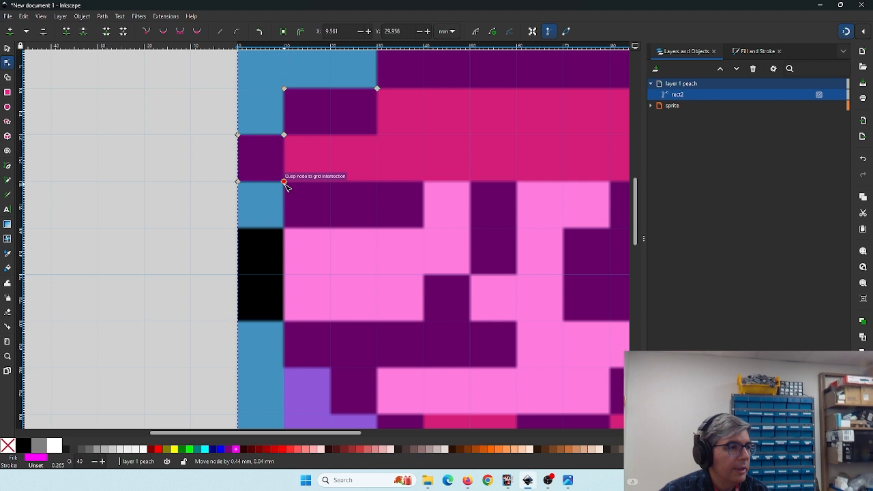
{"action": "double_click", "coordinate": [284, 258]}
{"action": "left_click_drag", "start_coordinate": [284, 258], "coordinate": [284, 229]}
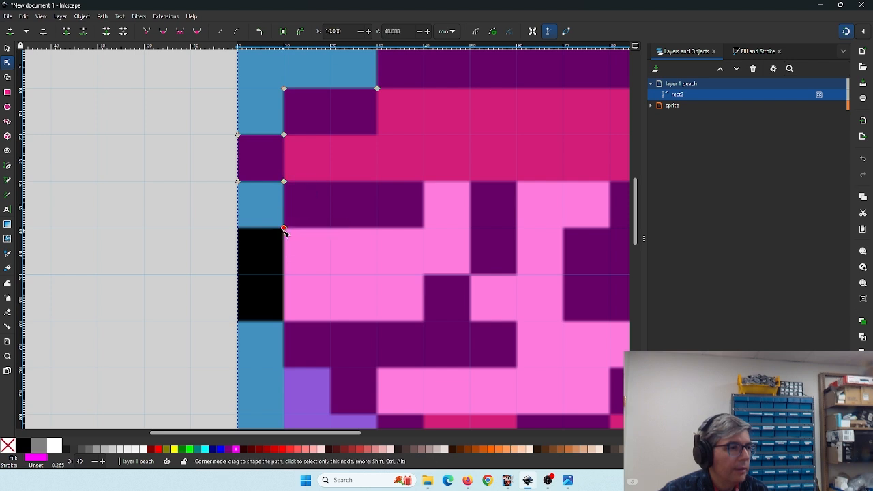
{"action": "left_click_drag", "start_coordinate": [279, 272], "coordinate": [238, 228]}
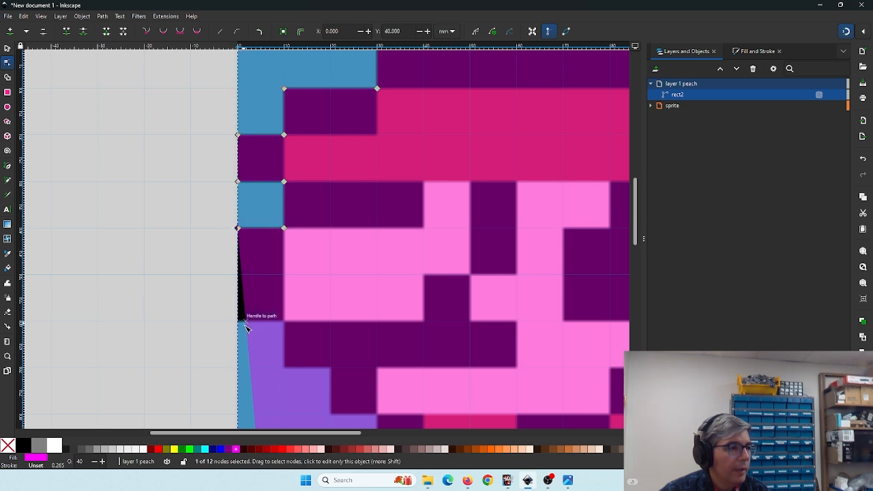
{"action": "left_click_drag", "start_coordinate": [248, 337], "coordinate": [266, 237]}
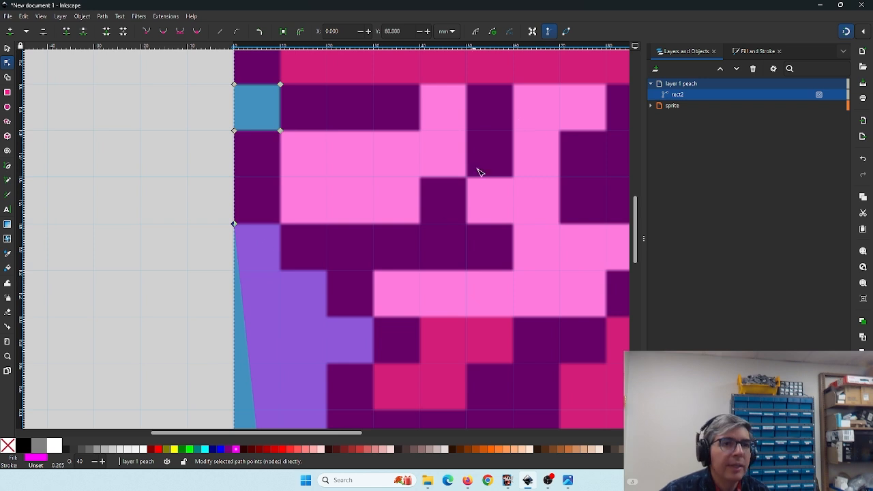
- Open the snapping options to review them
{"action": "left_click", "coordinate": [860, 36]}
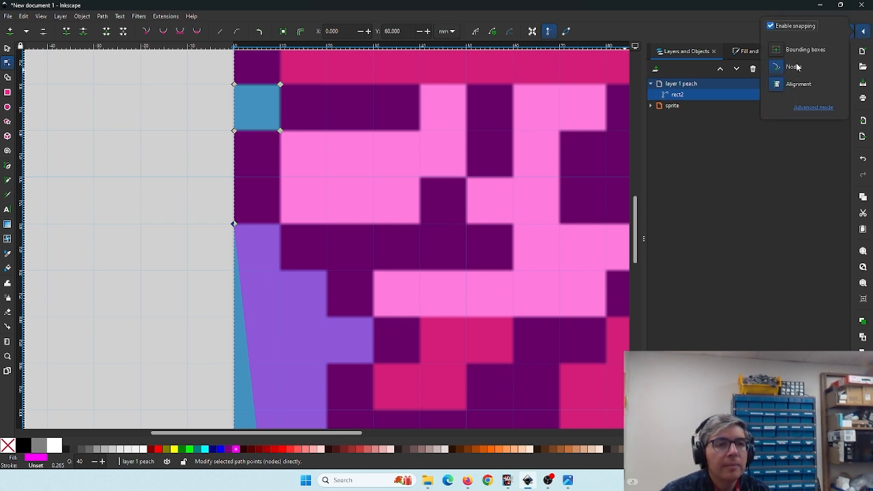
{"action": "left_click", "coordinate": [865, 33]}
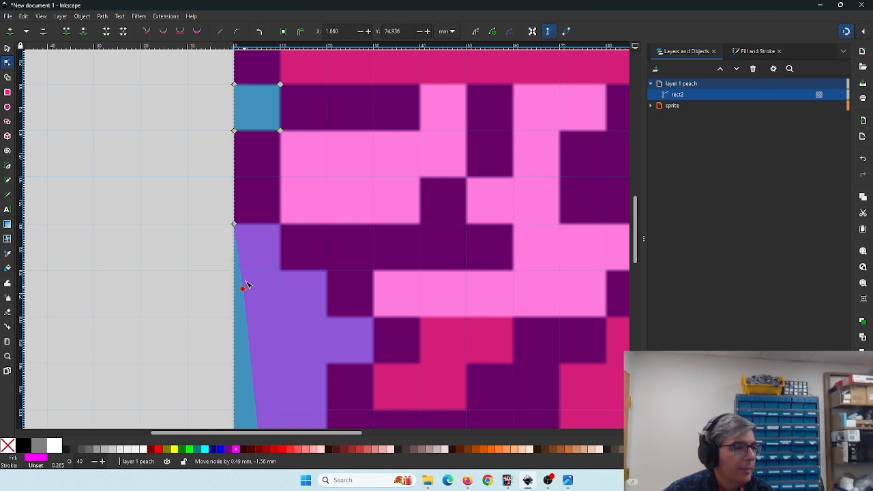
- Snap nodes on the left edge to step the outline in to 10 mm at 60 mm down, then to 20 mm at 70 mm down
{"action": "left_click_drag", "start_coordinate": [244, 287], "coordinate": [280, 226]}
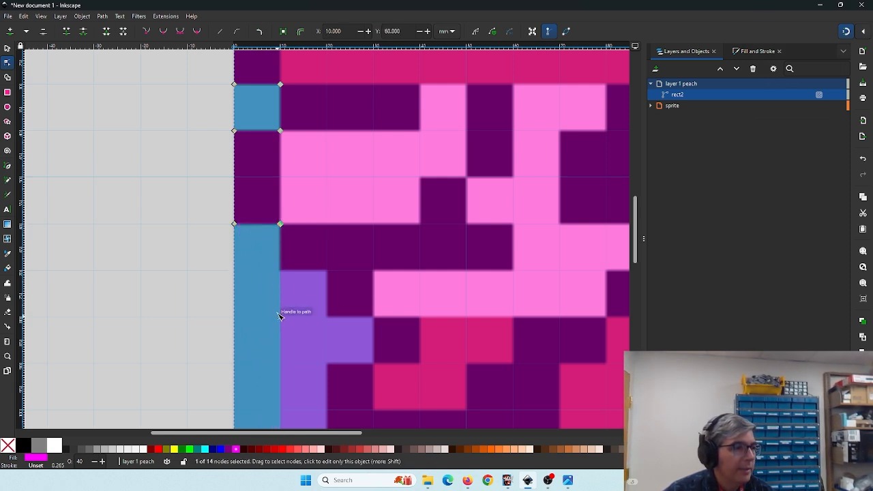
{"action": "left_click_drag", "start_coordinate": [281, 311], "coordinate": [280, 271]}
{"action": "left_click_drag", "start_coordinate": [281, 328], "coordinate": [326, 272]}
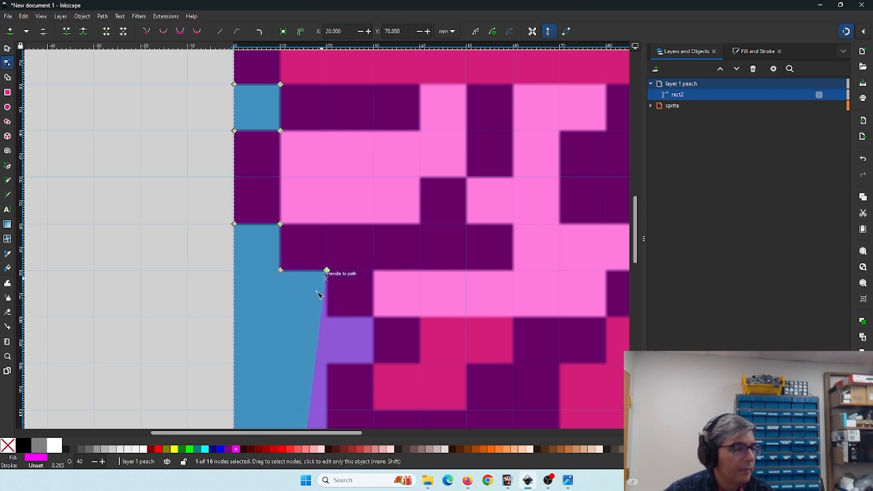
- Insert a node and snap the outline to 20 mm and then 30 mm across at 80 mm down
{"action": "double_click", "coordinate": [322, 335]}
{"action": "left_click_drag", "start_coordinate": [325, 326], "coordinate": [327, 317]}
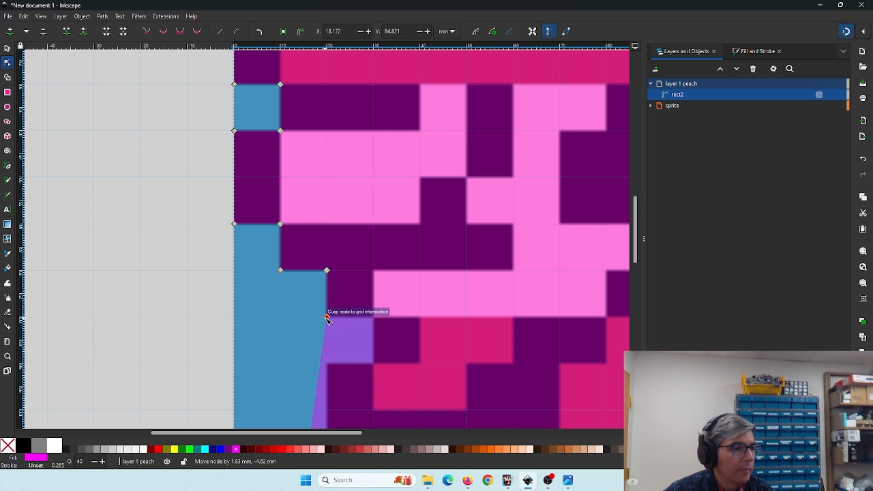
{"action": "left_click_drag", "start_coordinate": [325, 356], "coordinate": [373, 319]}
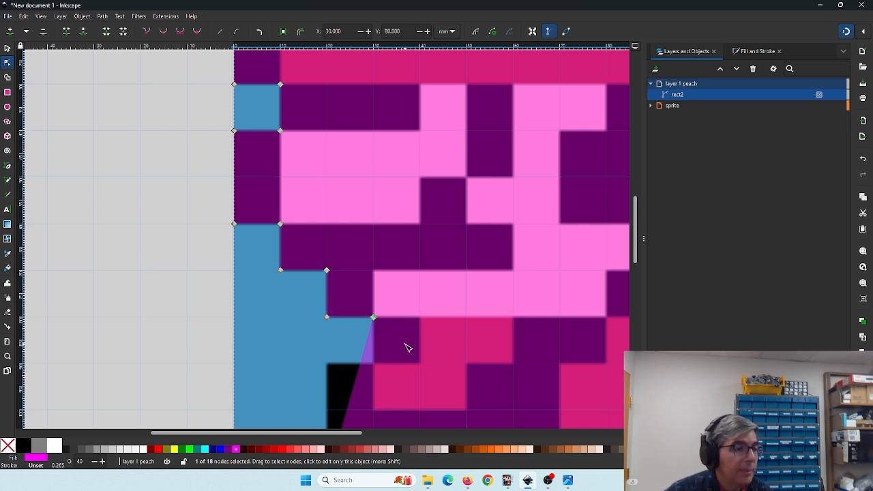
- Add nodes lower down, stepping the left outline out to 30 mm and back to 20 mm at 90 mm down
{"action": "scroll", "coordinate": [405, 347], "scroll_direction": "down", "scroll_amount": 5}
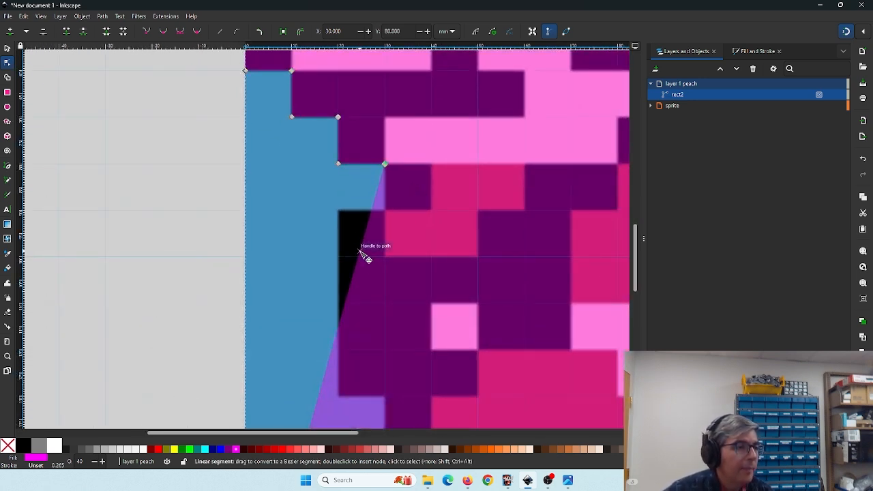
{"action": "double_click", "coordinate": [365, 249]}
{"action": "left_click_drag", "start_coordinate": [367, 248], "coordinate": [385, 211]}
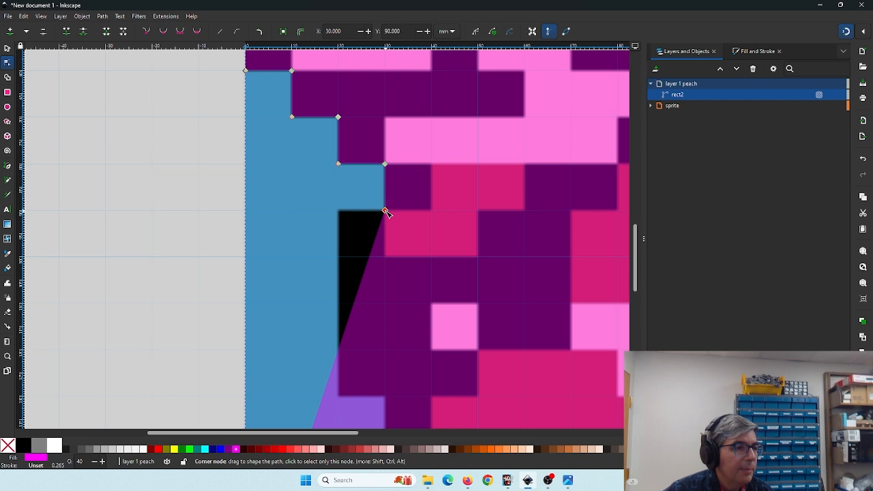
{"action": "double_click", "coordinate": [368, 258]}
{"action": "left_click_drag", "start_coordinate": [368, 257], "coordinate": [339, 212]}
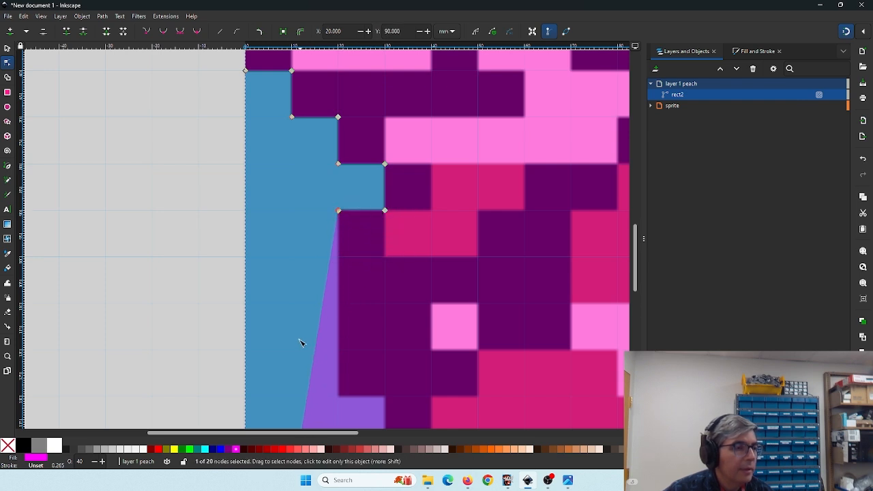
- Trace the lower-left leg outline, snapping nodes to 20 mm and 30 mm across down to the bottom corner at 150 mm
{"action": "scroll", "coordinate": [296, 286], "scroll_direction": "down", "scroll_amount": 4}
{"action": "double_click", "coordinate": [304, 251]}
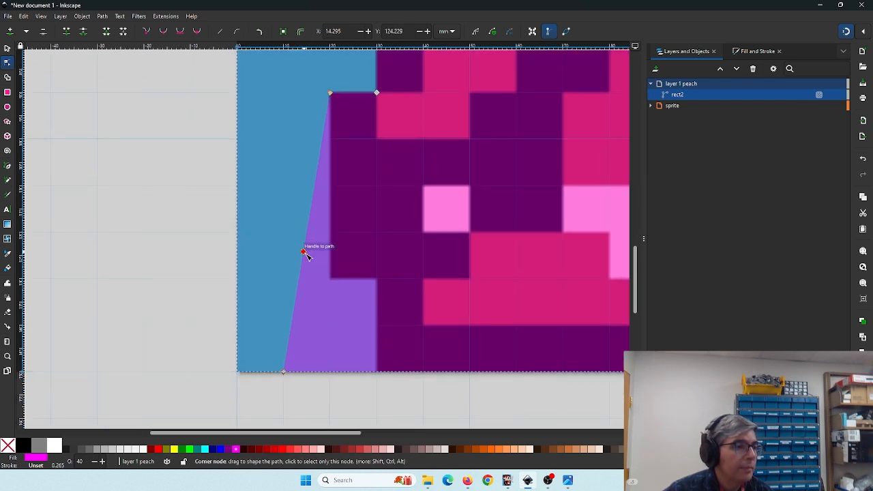
{"action": "left_click_drag", "start_coordinate": [304, 251], "coordinate": [330, 278]}
{"action": "left_click_drag", "start_coordinate": [285, 371], "coordinate": [377, 372]}
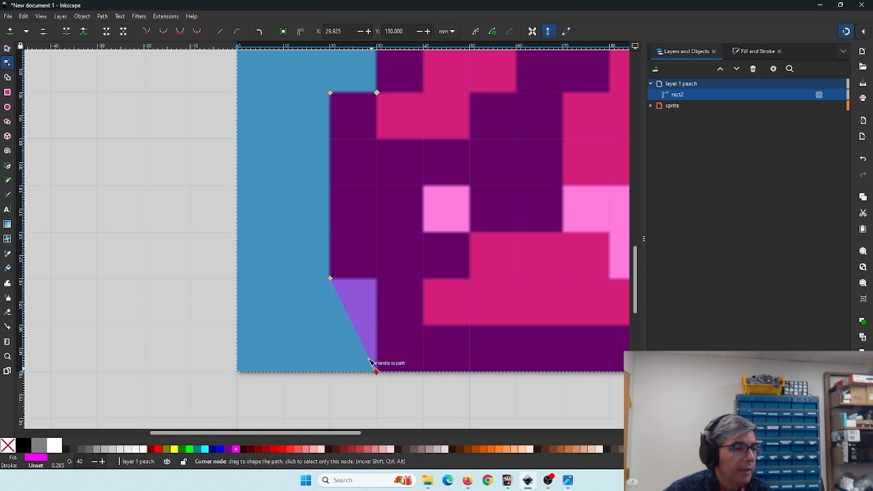
{"action": "double_click", "coordinate": [361, 332]}
{"action": "left_click_drag", "start_coordinate": [361, 332], "coordinate": [376, 278]}
- Move the bottom-right corner node to 100 mm and add nodes stepping the right leg outline at 110 mm and 100 mm across
{"action": "scroll", "coordinate": [472, 312], "scroll_direction": "right", "scroll_amount": 8}
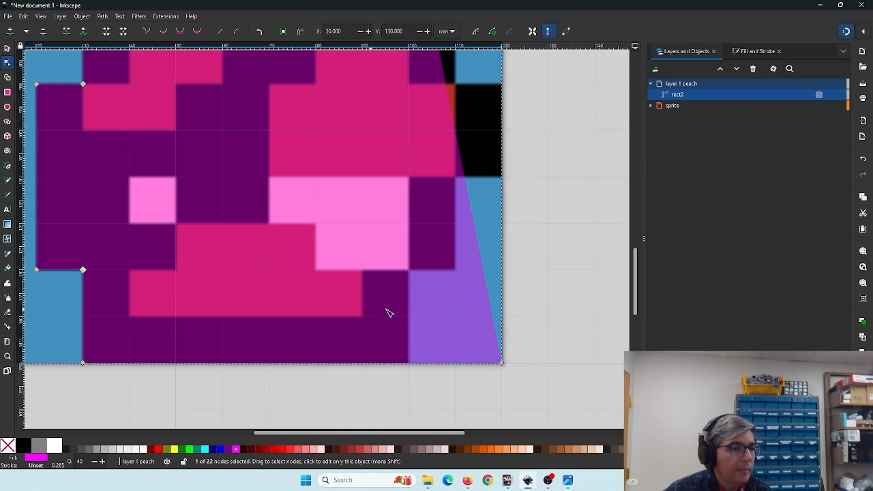
{"action": "scroll", "coordinate": [386, 313], "scroll_direction": "right", "scroll_amount": 1}
{"action": "left_click_drag", "start_coordinate": [468, 365], "coordinate": [374, 365]}
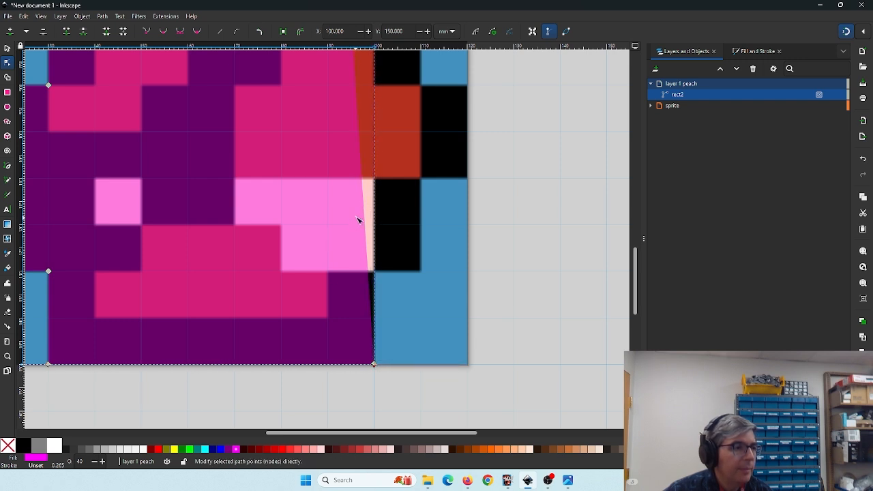
{"action": "left_click_drag", "start_coordinate": [364, 202], "coordinate": [467, 178]}
{"action": "double_click", "coordinate": [442, 233]}
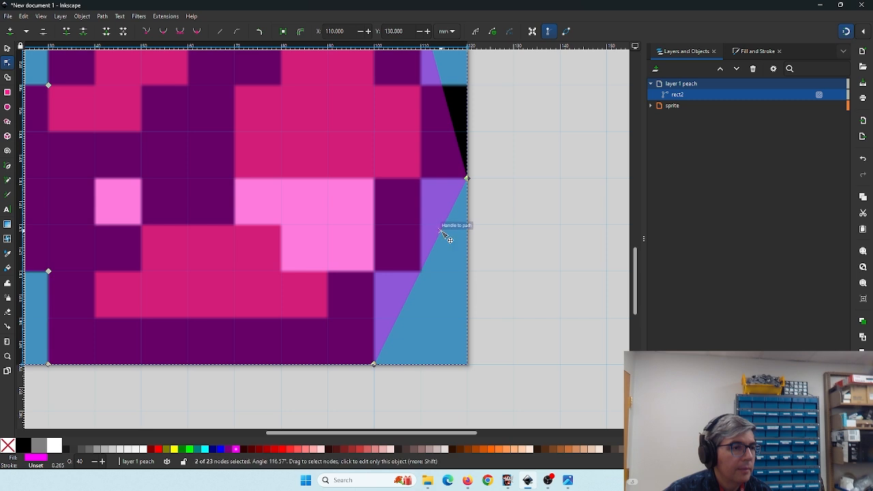
{"action": "left_click_drag", "start_coordinate": [442, 232], "coordinate": [421, 179]}
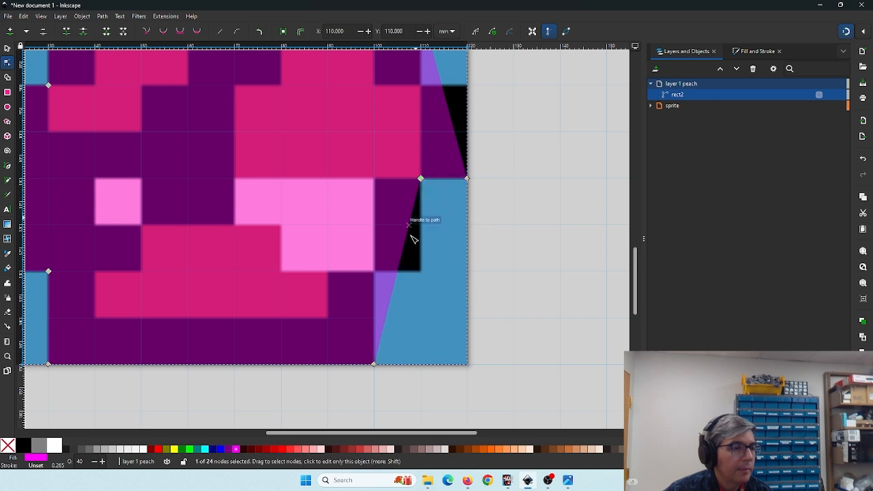
{"action": "double_click", "coordinate": [405, 244]}
{"action": "left_click_drag", "start_coordinate": [404, 244], "coordinate": [420, 271]}
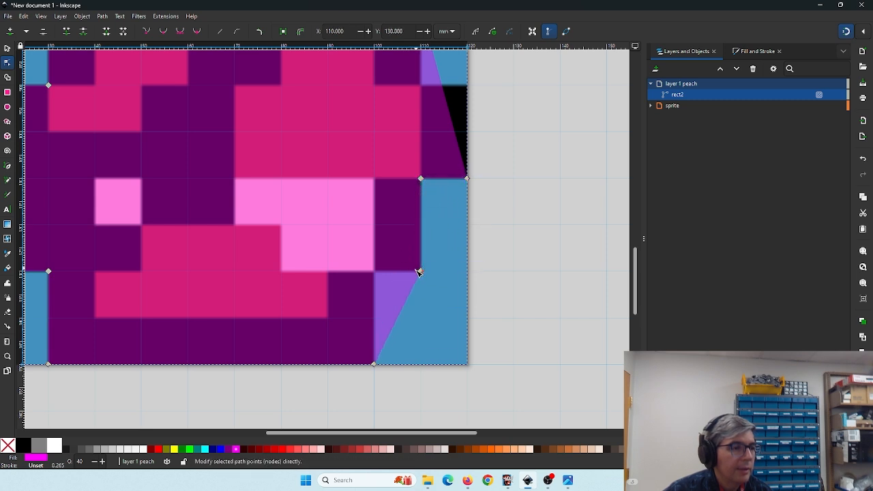
{"action": "left_click_drag", "start_coordinate": [402, 317], "coordinate": [374, 270]}
- Add and snap nodes up the right side to step the outline around the body's right edge
{"action": "scroll", "coordinate": [364, 335], "scroll_direction": "up", "scroll_amount": 5}
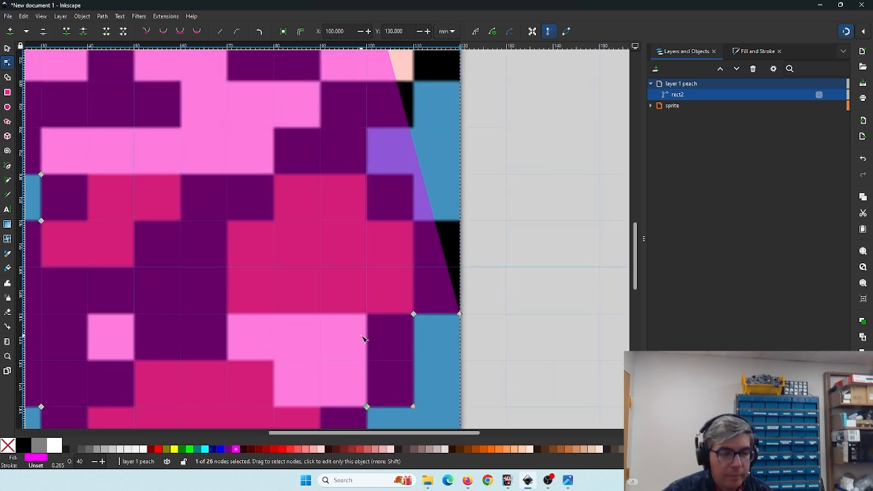
{"action": "left_click_drag", "start_coordinate": [342, 252], "coordinate": [332, 350]}
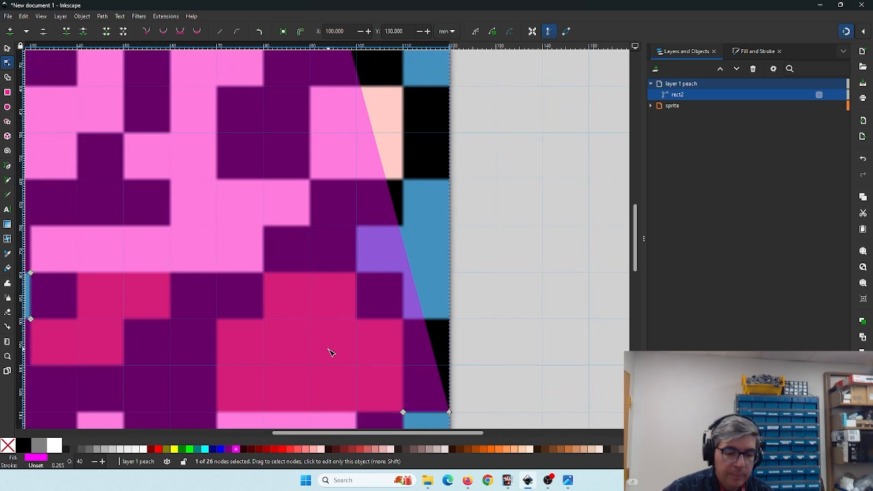
{"action": "double_click", "coordinate": [403, 245]}
{"action": "left_click_drag", "start_coordinate": [403, 246], "coordinate": [436, 318]}
{"action": "left_click_drag", "start_coordinate": [346, 236], "coordinate": [376, 290]}
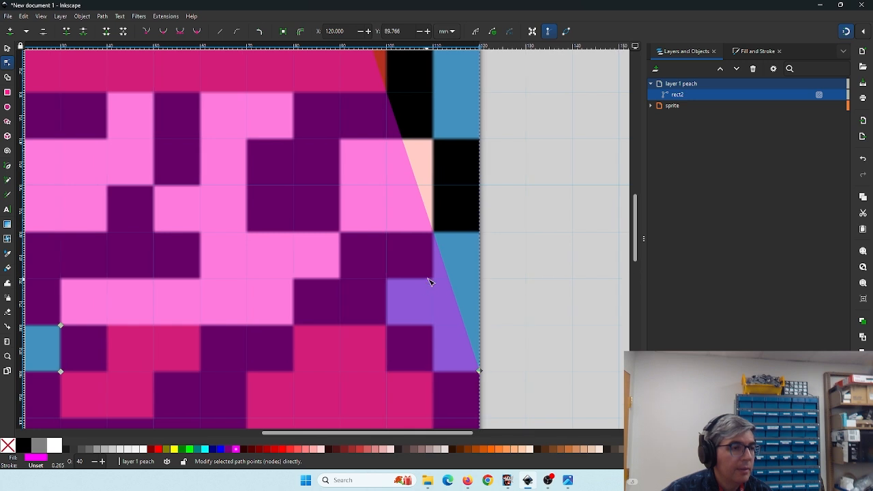
{"action": "double_click", "coordinate": [445, 269]}
{"action": "left_click_drag", "start_coordinate": [445, 269], "coordinate": [432, 372]}
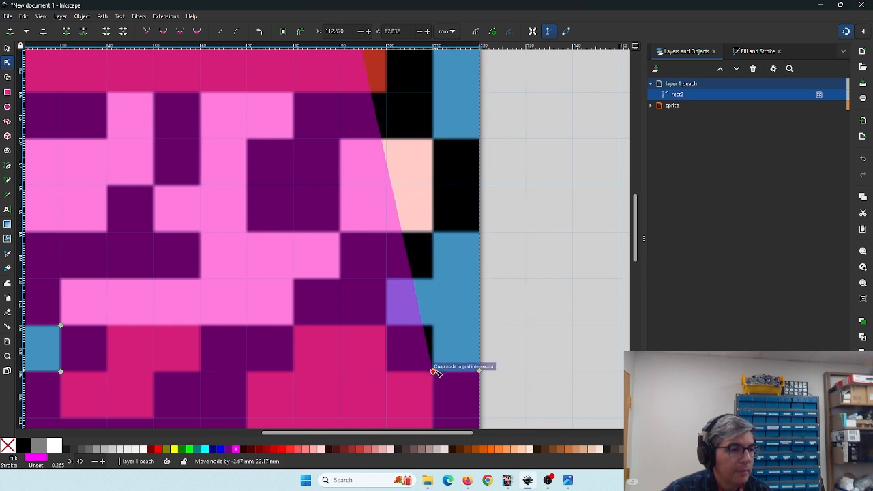
{"action": "double_click", "coordinate": [416, 295]}
{"action": "left_click_drag", "start_coordinate": [417, 297], "coordinate": [432, 325]}
{"action": "double_click", "coordinate": [422, 278]}
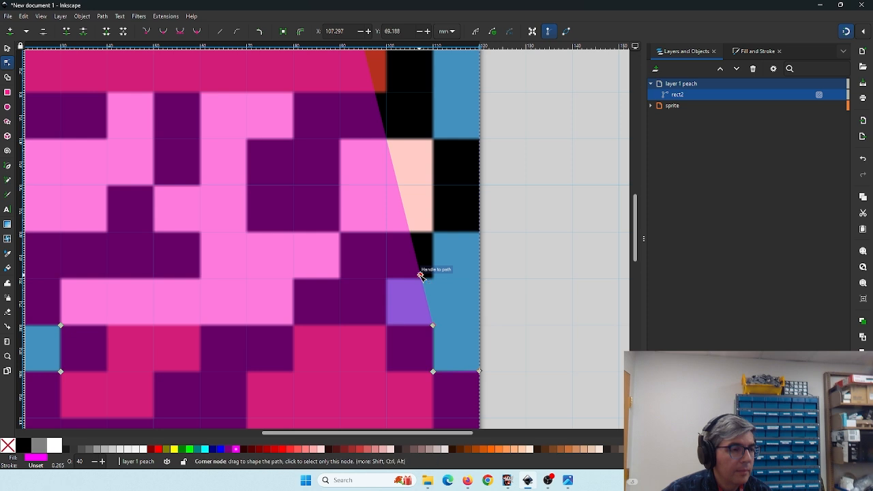
{"action": "left_click_drag", "start_coordinate": [422, 279], "coordinate": [397, 335]}
- Continue adding nodes up the right side, snapping the outline to 120 mm across at 40 mm down
{"action": "scroll", "coordinate": [311, 271], "scroll_direction": "up", "scroll_amount": 2}
{"action": "double_click", "coordinate": [387, 299]}
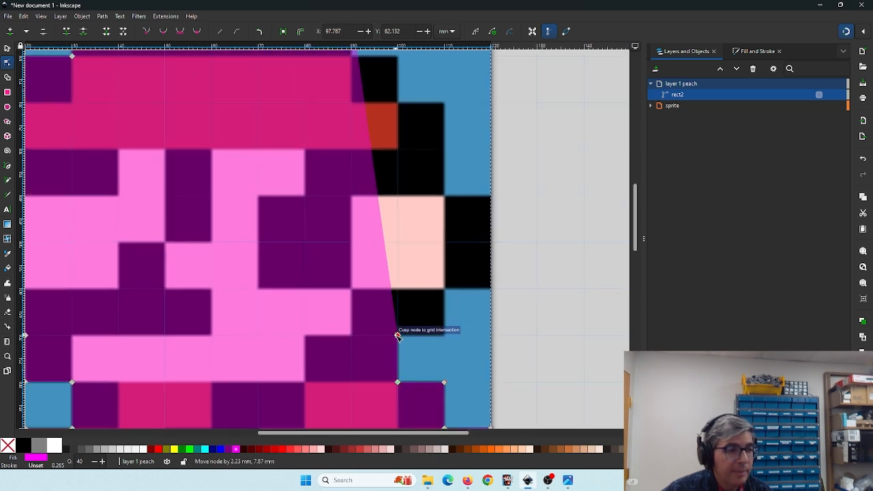
{"action": "double_click", "coordinate": [392, 285]}
{"action": "left_click_drag", "start_coordinate": [392, 285], "coordinate": [438, 316]}
{"action": "double_click", "coordinate": [428, 281]}
{"action": "left_click_drag", "start_coordinate": [428, 282], "coordinate": [439, 291]}
{"action": "left_click_drag", "start_coordinate": [396, 238], "coordinate": [447, 337]}
{"action": "double_click", "coordinate": [382, 280]}
{"action": "double_click", "coordinate": [394, 235]}
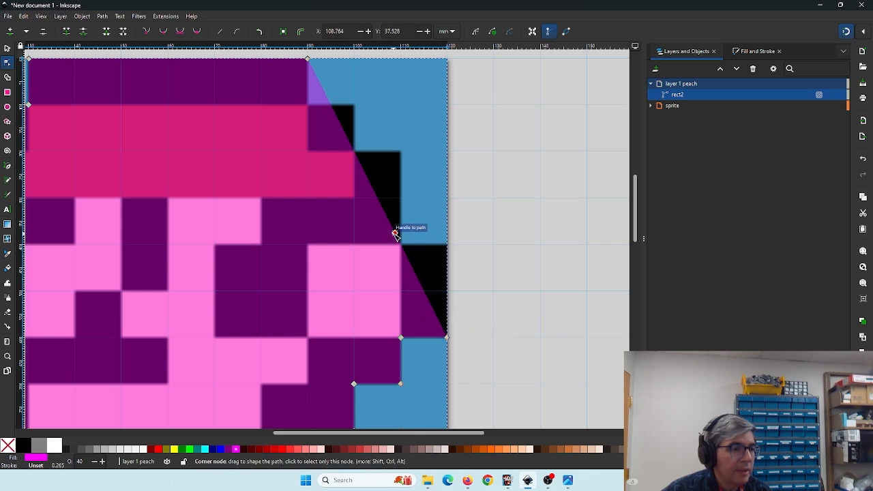
{"action": "left_click_drag", "start_coordinate": [394, 235], "coordinate": [444, 244]}
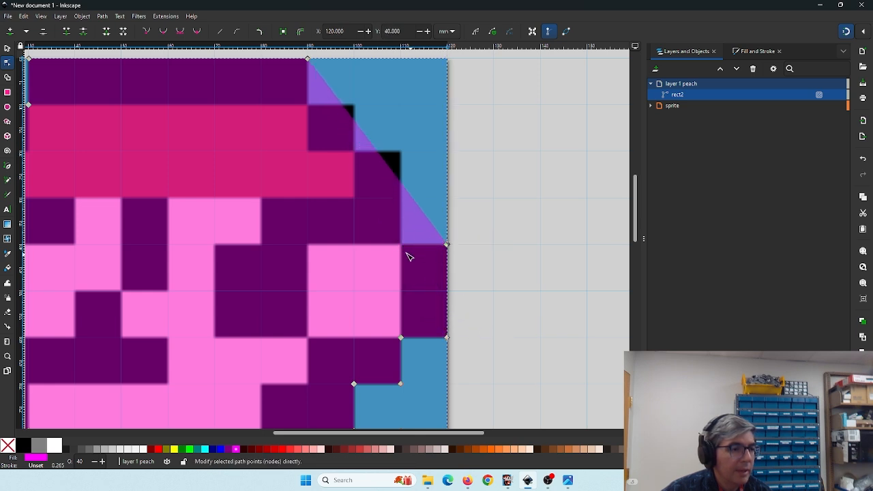
- Step the upper-right hat outline with nodes snapped inward from 110 mm at 40 mm down to 90 mm at 10 mm down
{"action": "left_click_drag", "start_coordinate": [328, 184], "coordinate": [373, 233]}
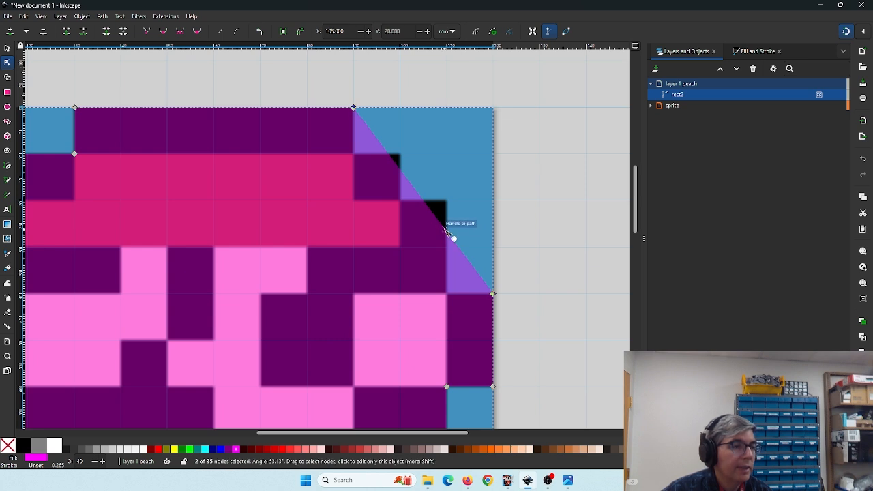
{"action": "left_click_drag", "start_coordinate": [444, 234], "coordinate": [448, 293]}
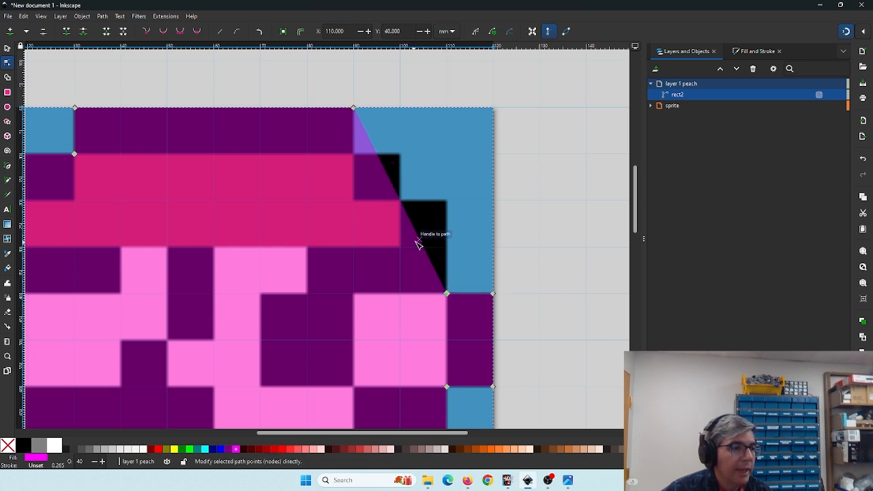
{"action": "double_click", "coordinate": [420, 243]}
{"action": "left_click_drag", "start_coordinate": [420, 239], "coordinate": [446, 202]}
{"action": "double_click", "coordinate": [421, 173]}
{"action": "left_click_drag", "start_coordinate": [421, 173], "coordinate": [353, 154]}
{"action": "double_click", "coordinate": [389, 173]}
{"action": "double_click", "coordinate": [384, 137]}
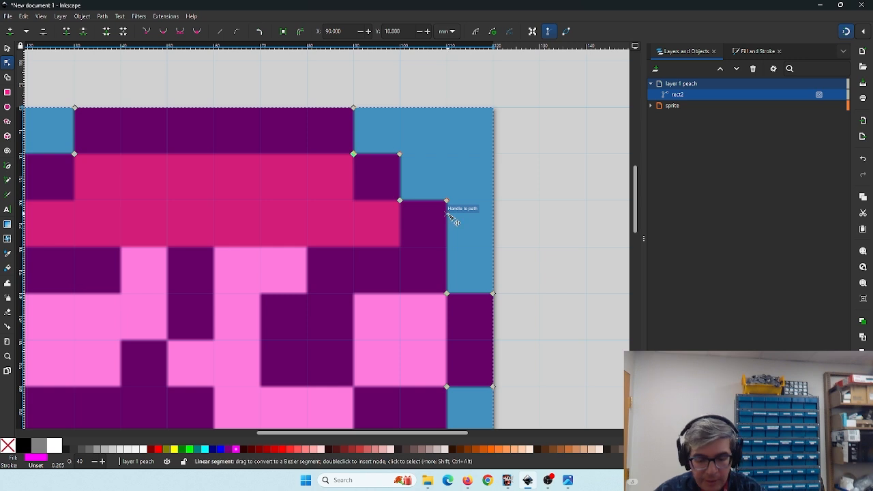
- Add a new layer named "layer 2 black" above the current one, hide layer 1 peach, and select the new layer
{"action": "scroll", "coordinate": [454, 222], "scroll_direction": "down", "scroll_amount": 4}
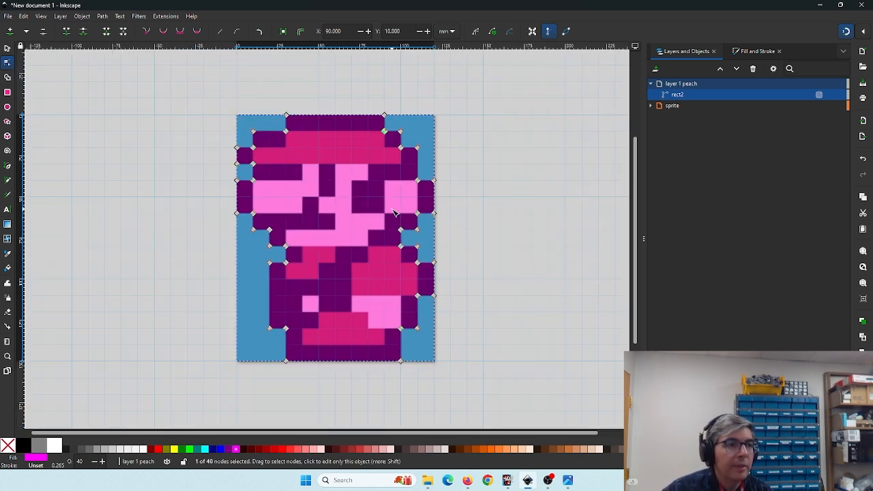
{"action": "left_click", "coordinate": [655, 69]}
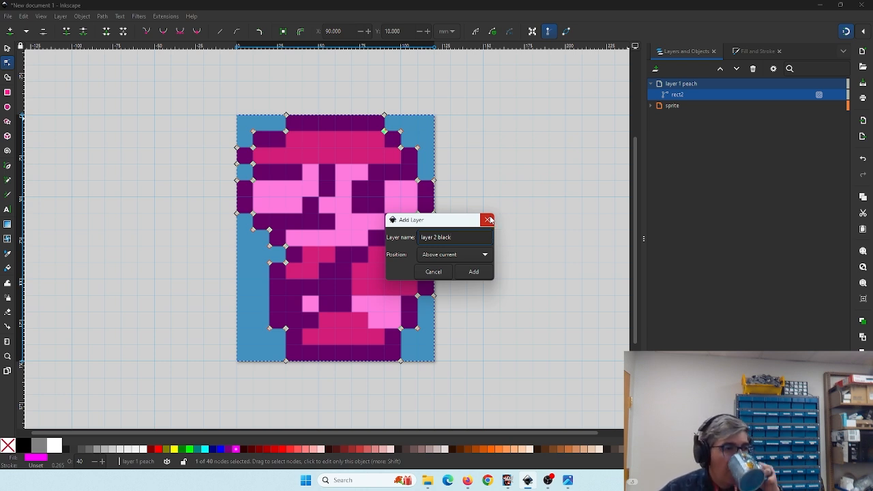
{"action": "left_click", "coordinate": [474, 272]}
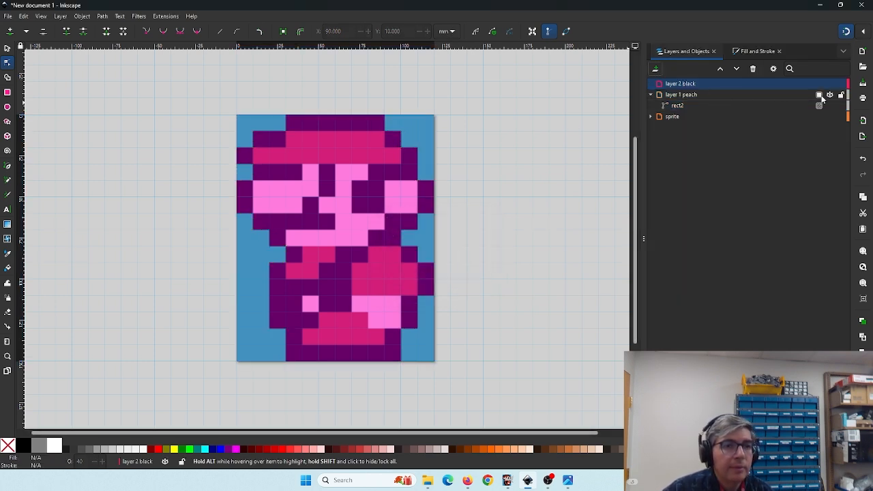
{"action": "left_click", "coordinate": [829, 95]}
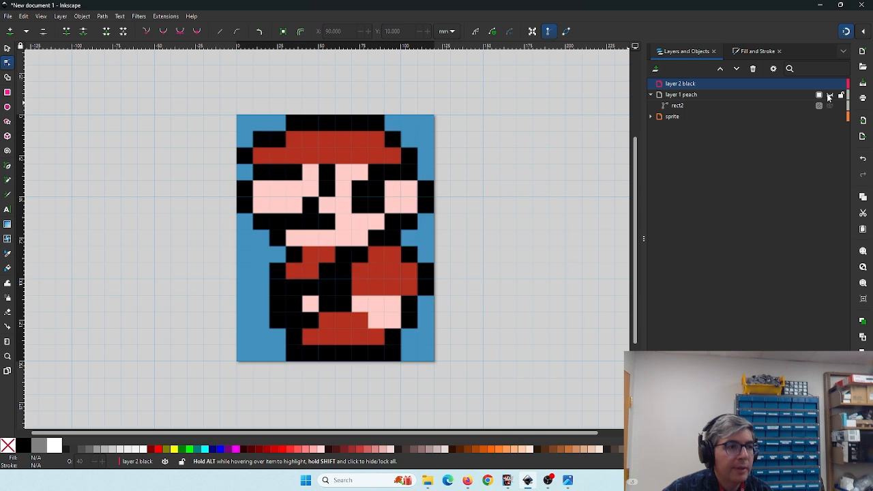
{"action": "left_click", "coordinate": [690, 86]}
- Draw grid-snapped rectangles over the hat: a 60 × 10 mm top row and 10 mm-high blocks down its left side
{"action": "left_click", "coordinate": [8, 92]}
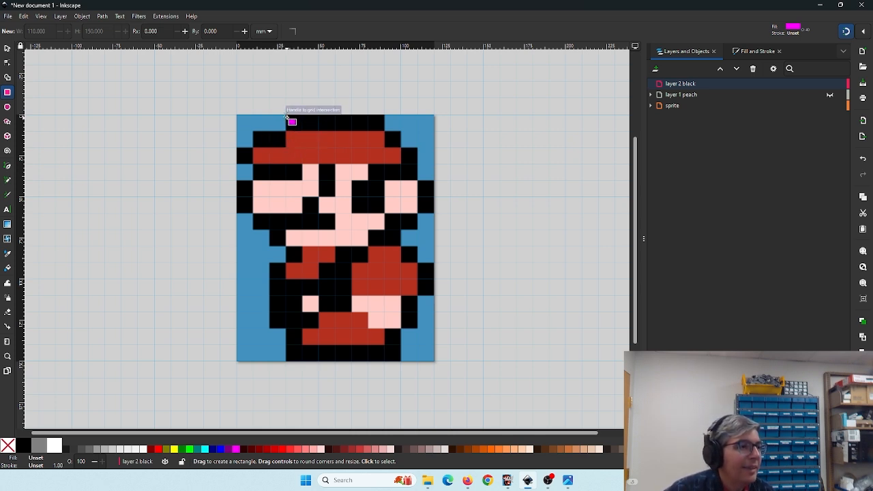
{"action": "left_click_drag", "start_coordinate": [287, 116], "coordinate": [384, 130]}
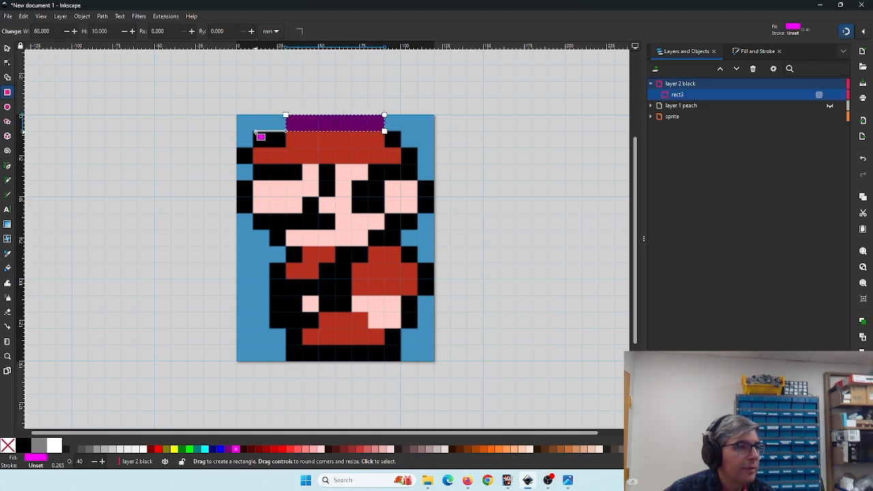
{"action": "left_click_drag", "start_coordinate": [253, 132], "coordinate": [254, 165]}
{"action": "left_click", "coordinate": [283, 146]}
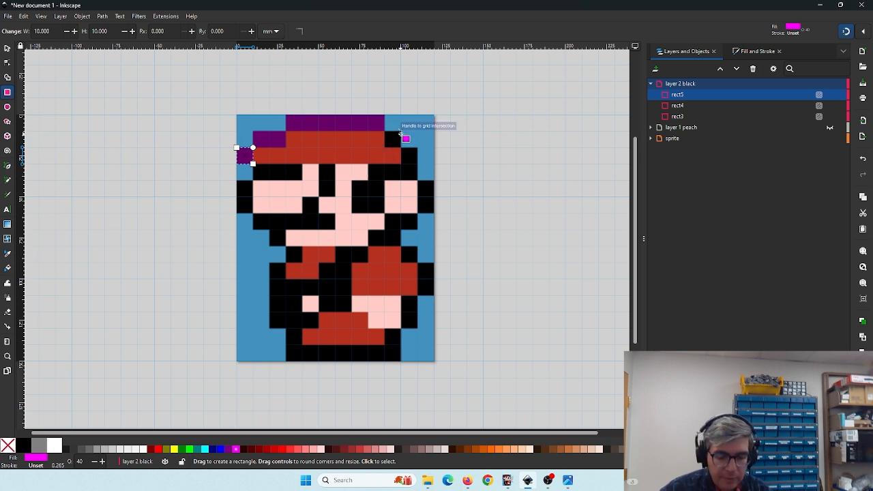
- Zoom in and draw a 10 mm square on the hat's right step and a 30 × 10 mm rectangle under the left brim
{"action": "key", "text": "plus"}
{"action": "key", "text": "plus"}
{"action": "left_click_drag", "start_coordinate": [409, 127], "coordinate": [366, 231]}
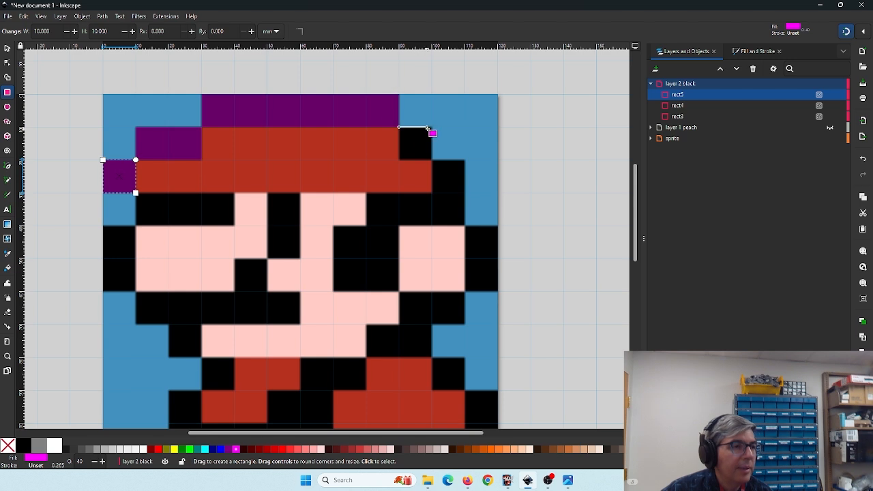
{"action": "left_click_drag", "start_coordinate": [432, 128], "coordinate": [400, 160]}
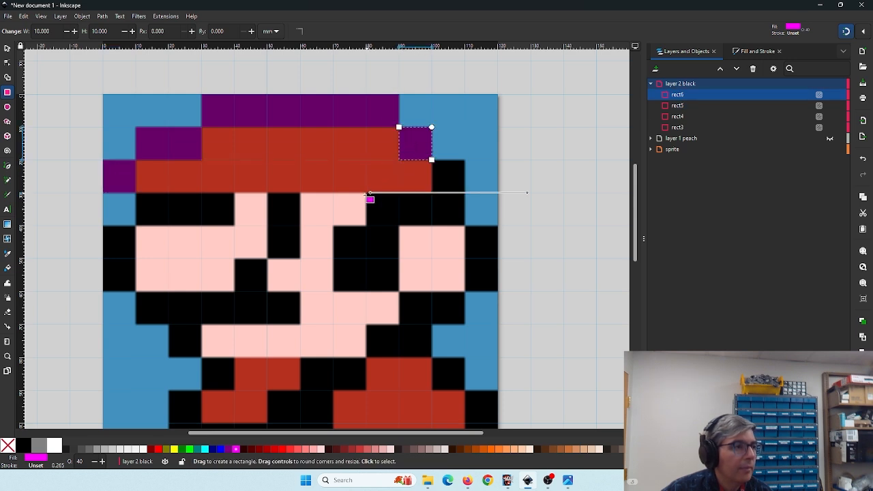
{"action": "left_click_drag", "start_coordinate": [139, 198], "coordinate": [232, 224]}
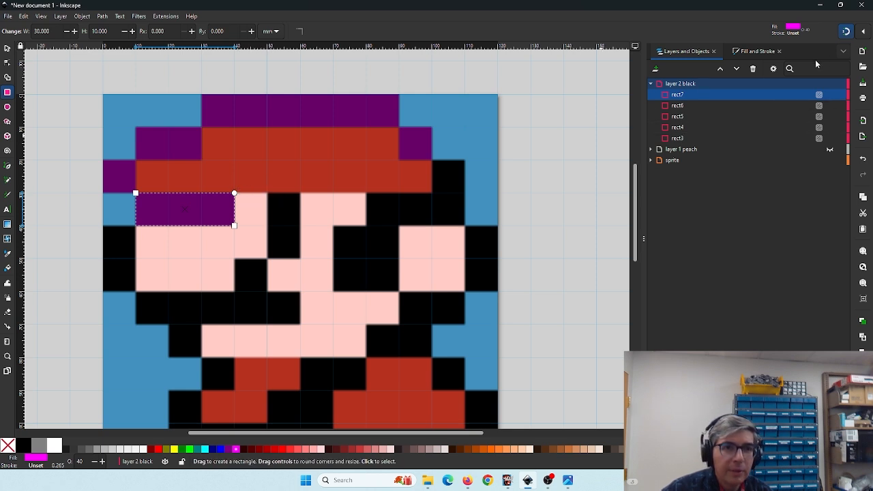
{"action": "left_click", "coordinate": [861, 32]}
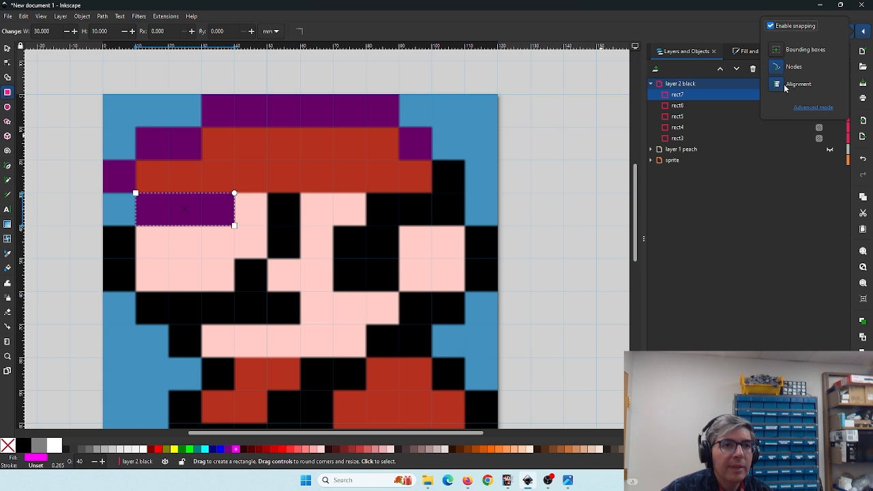
{"action": "left_click", "coordinate": [275, 200]}
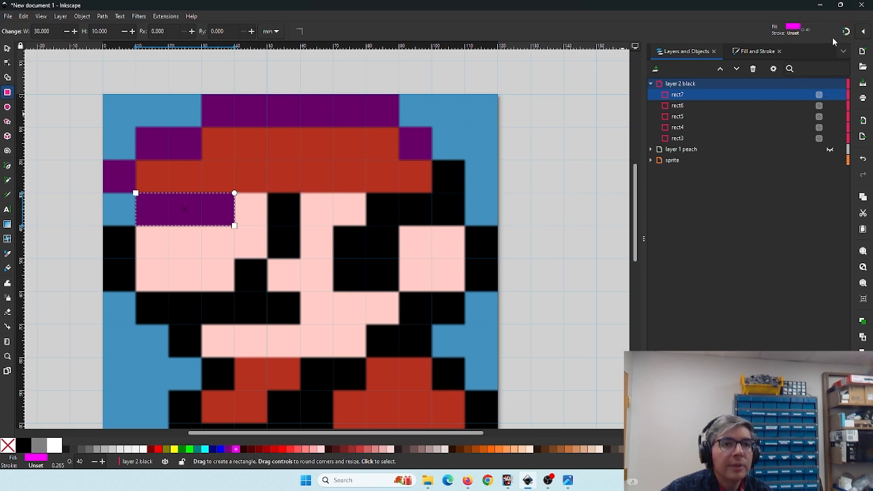
{"action": "left_click", "coordinate": [863, 33]}
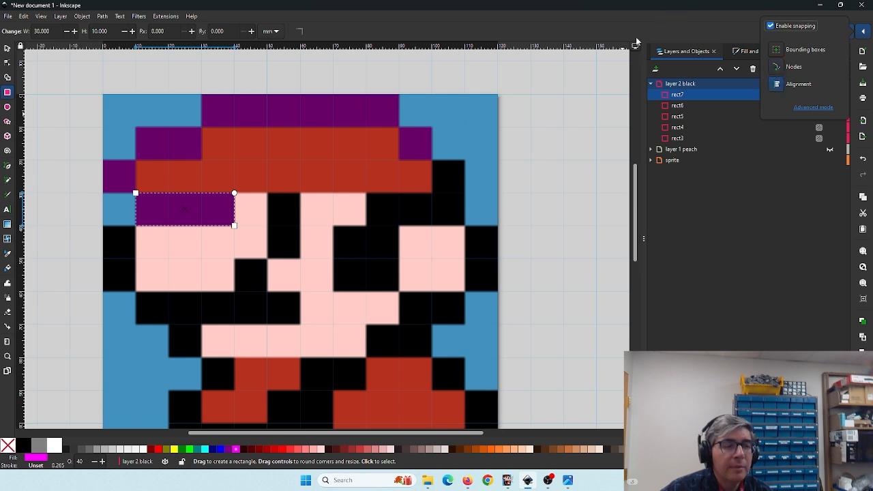
{"action": "left_click", "coordinate": [274, 200]}
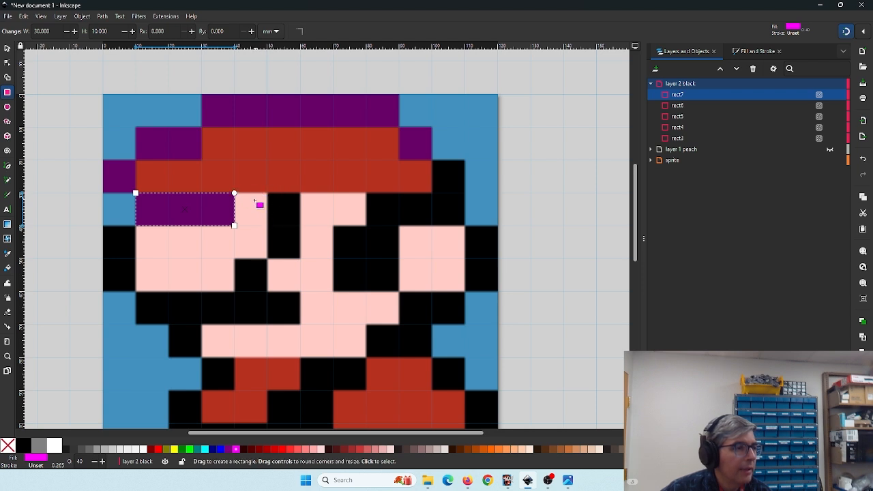
- Draw grid-snapped 10 × 20 mm rectangles over the central eye column and the left edge below the hat
{"action": "left_click_drag", "start_coordinate": [301, 195], "coordinate": [274, 249]}
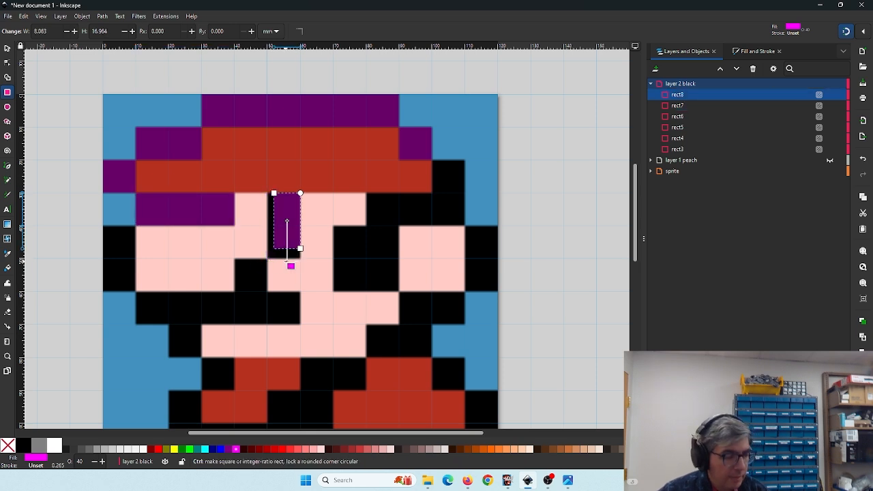
{"action": "key", "text": "Delete"}
{"action": "left_click", "coordinate": [863, 32]}
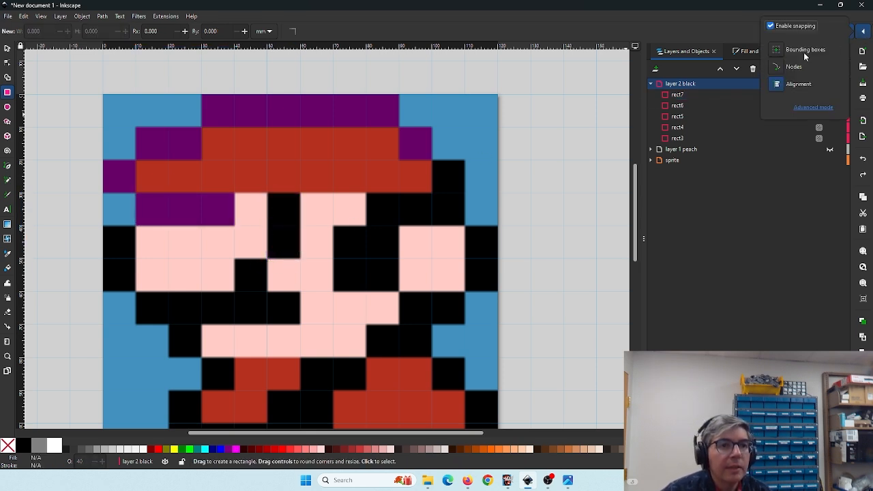
{"action": "left_click", "coordinate": [271, 196]}
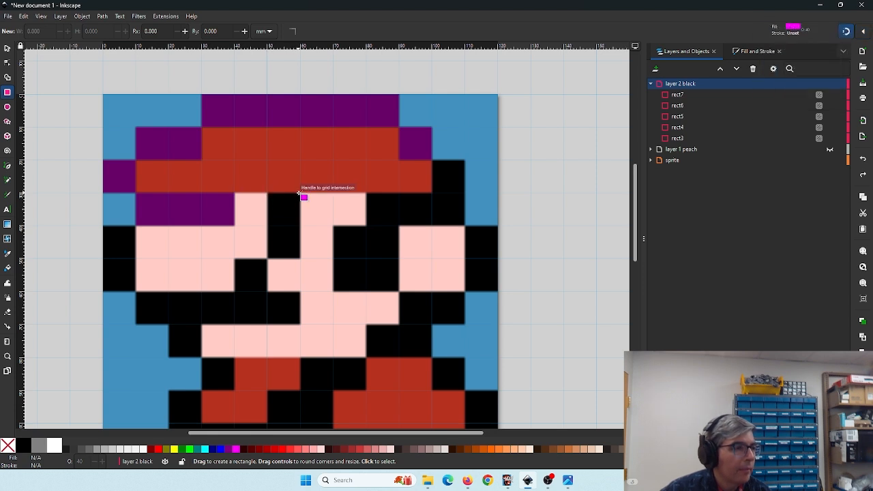
{"action": "left_click_drag", "start_coordinate": [300, 195], "coordinate": [268, 259]}
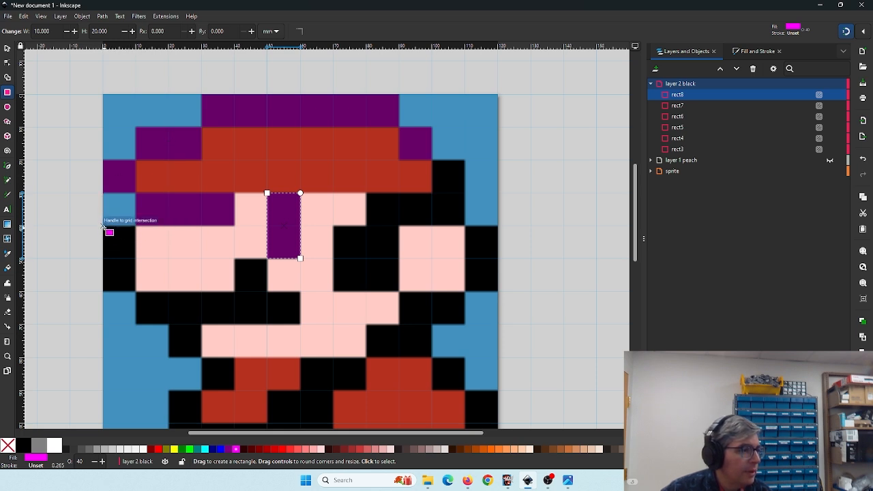
{"action": "left_click_drag", "start_coordinate": [103, 226], "coordinate": [137, 292]}
- Draw a 30 × 10 mm rectangle over the black row right of the eyes
{"action": "scroll", "coordinate": [314, 263], "scroll_direction": "down", "scroll_amount": 1}
{"action": "scroll", "coordinate": [286, 249], "scroll_direction": "right", "scroll_amount": 2}
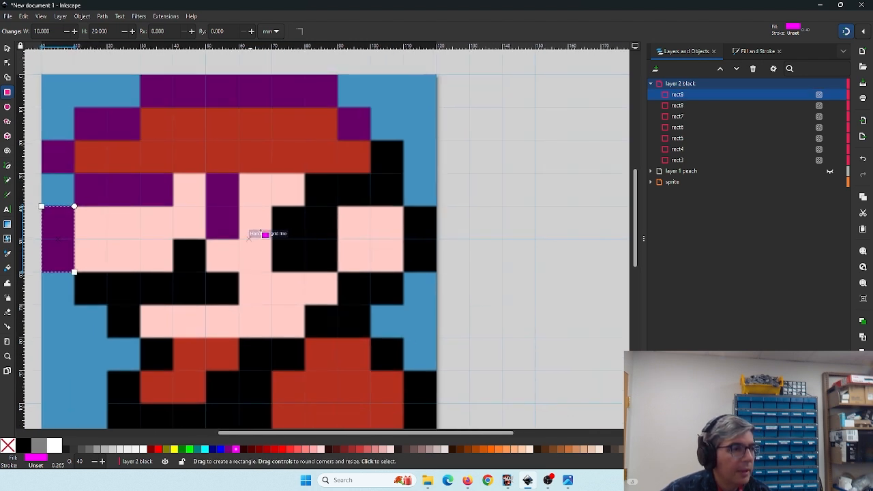
{"action": "left_click", "coordinate": [862, 32]}
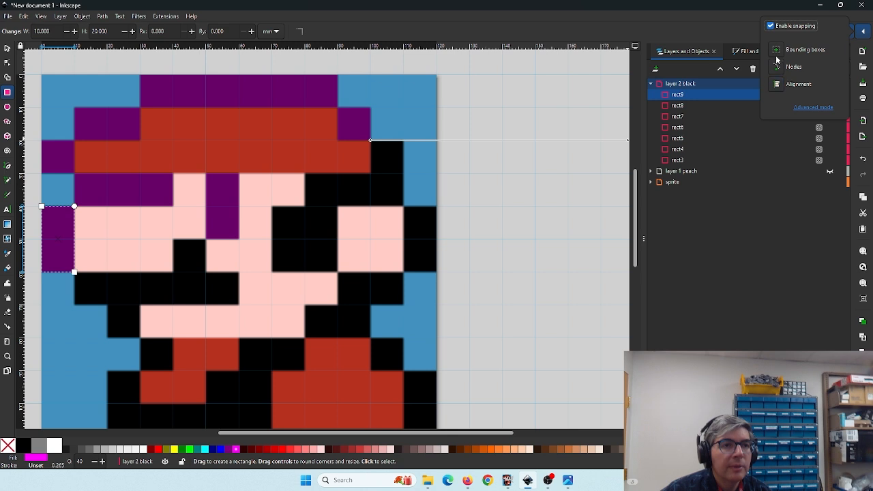
{"action": "left_click", "coordinate": [315, 188]}
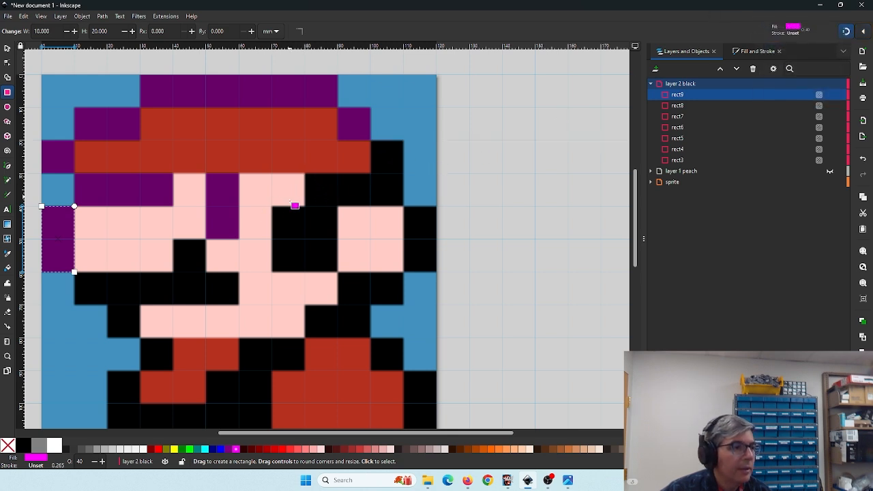
{"action": "left_click", "coordinate": [864, 33]}
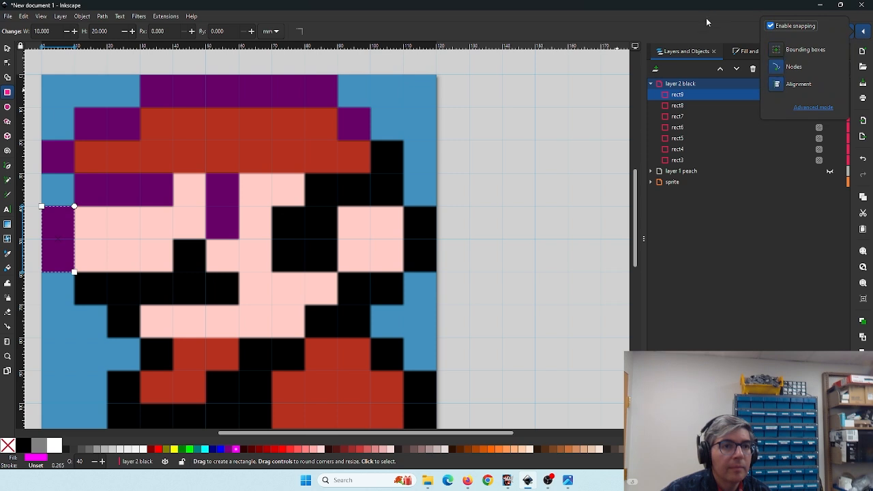
{"action": "left_click", "coordinate": [863, 32]}
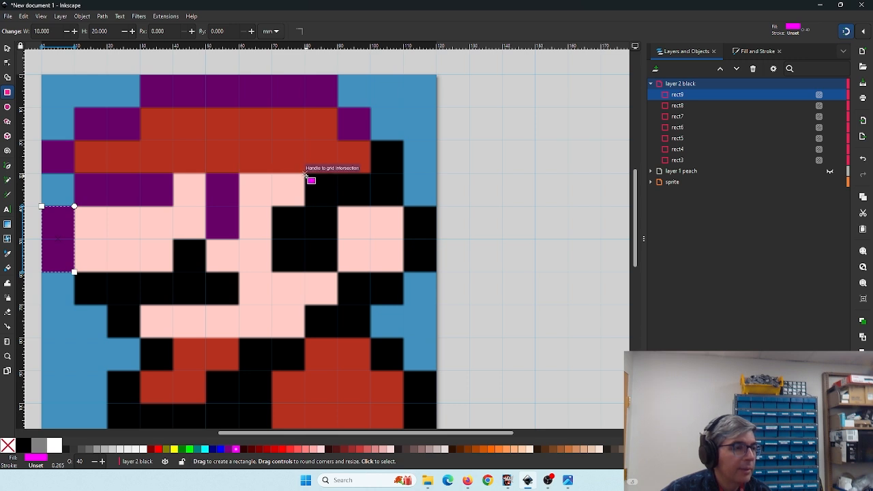
{"action": "left_click_drag", "start_coordinate": [306, 175], "coordinate": [404, 206]}
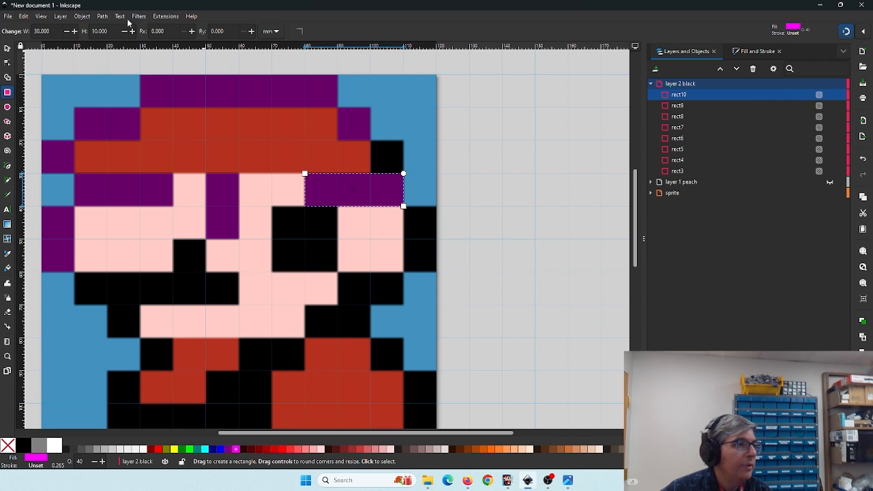
- Convert that rectangle to a path, raise its upper-right node to 30 mm and add a stepped node at 40 mm
{"action": "left_click", "coordinate": [103, 19]}
{"action": "left_click", "coordinate": [111, 27]}
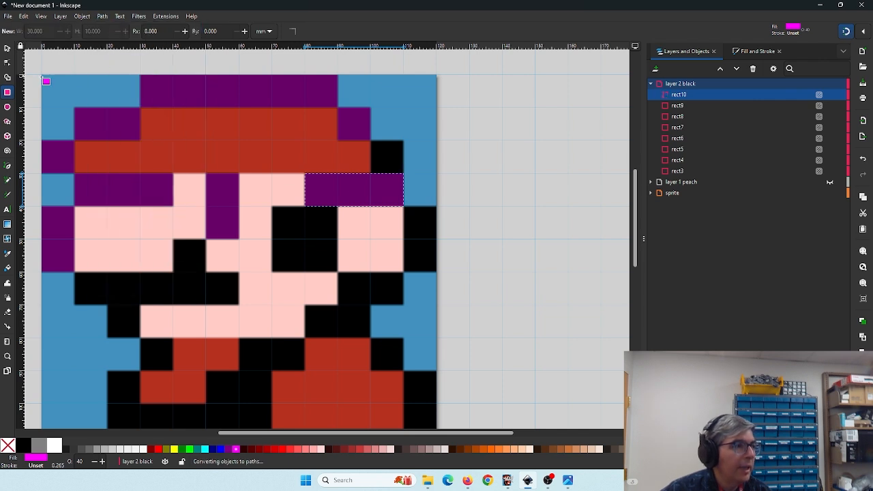
{"action": "left_click", "coordinate": [7, 63]}
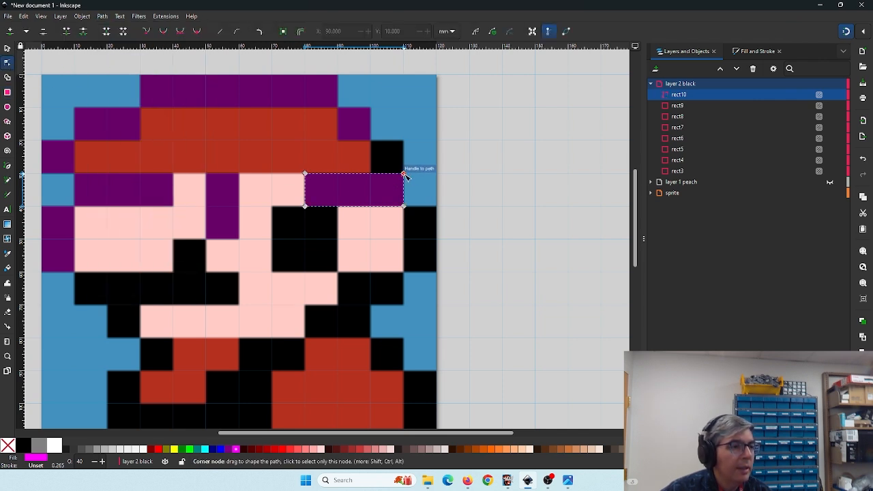
{"action": "left_click_drag", "start_coordinate": [404, 175], "coordinate": [406, 142]}
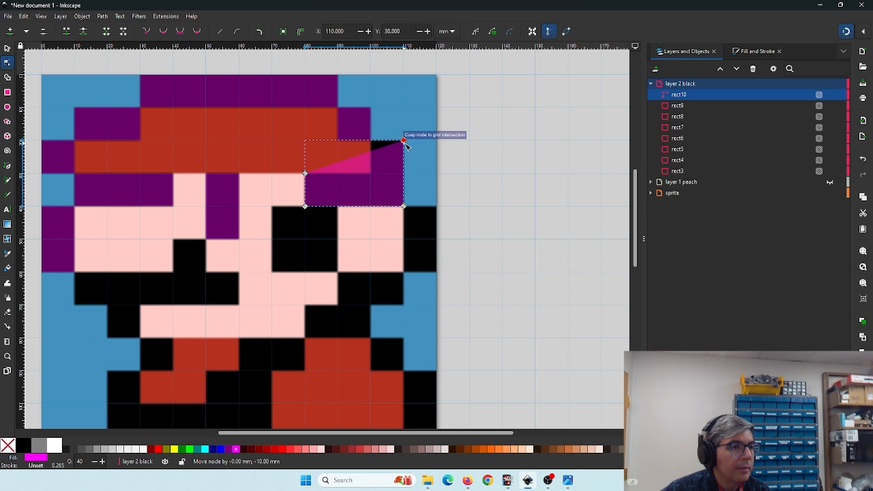
{"action": "double_click", "coordinate": [357, 156]}
{"action": "left_click_drag", "start_coordinate": [356, 157], "coordinate": [370, 173]}
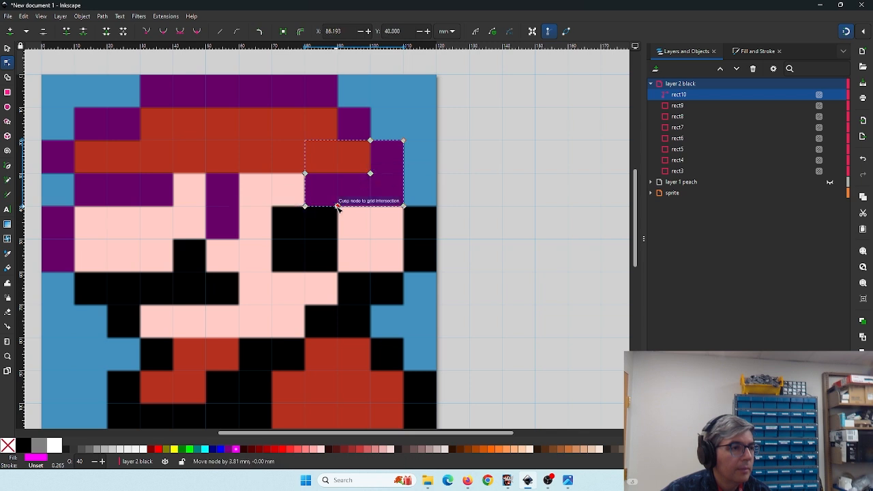
- Add a bottom node and move the lower nodes down to 60 mm and left to 70 mm to cover the eye block
{"action": "double_click", "coordinate": [337, 207]}
{"action": "left_click_drag", "start_coordinate": [338, 207], "coordinate": [337, 271]}
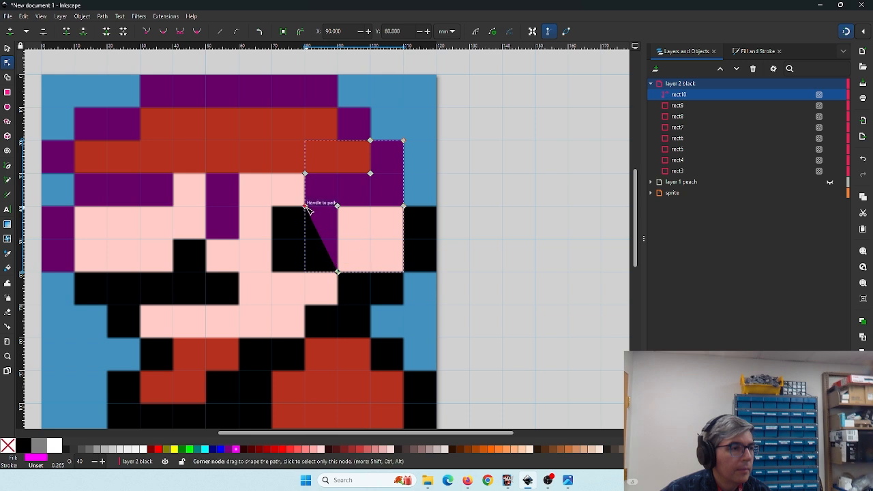
{"action": "left_click_drag", "start_coordinate": [313, 221], "coordinate": [273, 207]}
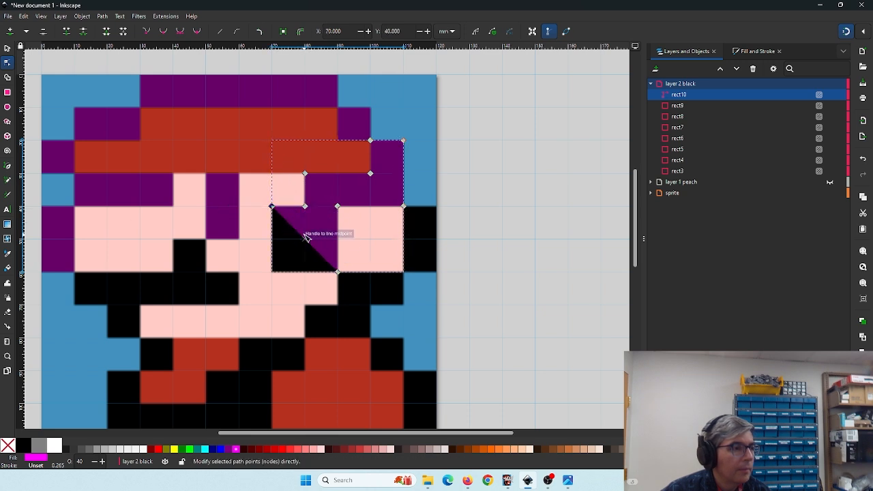
{"action": "left_click_drag", "start_coordinate": [307, 241], "coordinate": [275, 270]}
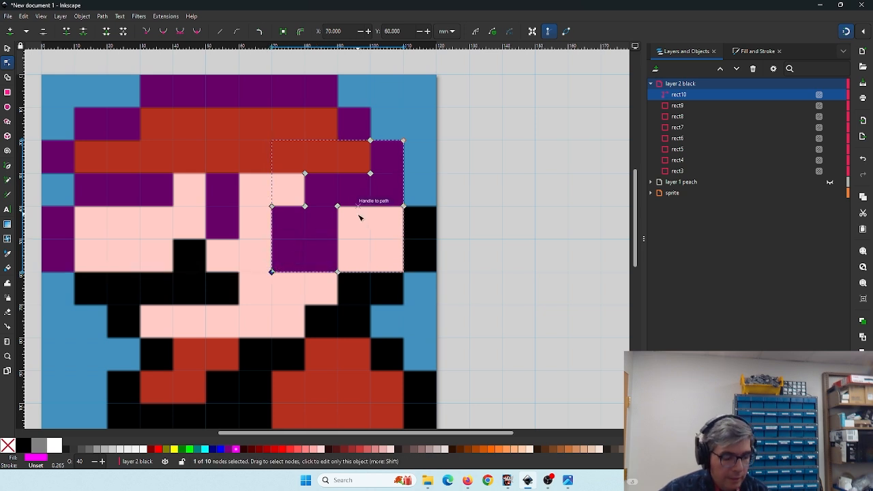
- Draw a 10 × 20 mm rectangle on the right edge and a 20 × 10 mm rectangle below the right eye
{"action": "key", "text": "r"}
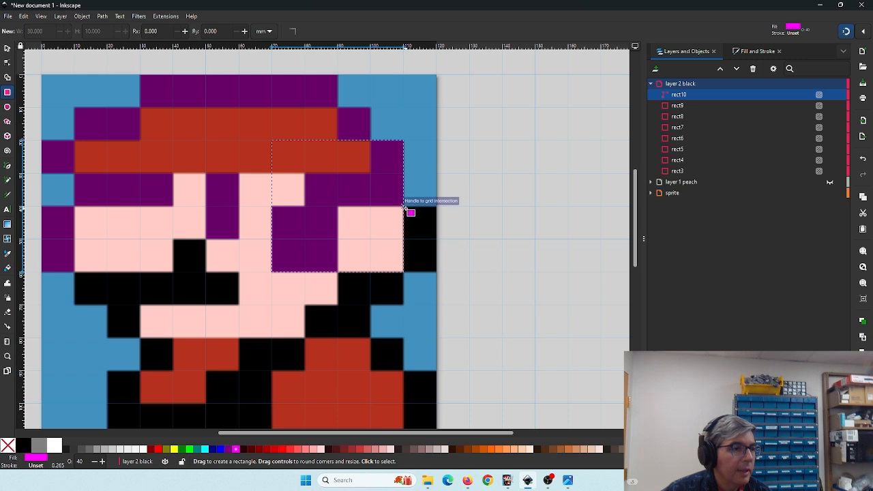
{"action": "left_click_drag", "start_coordinate": [404, 206], "coordinate": [436, 271]}
{"action": "left_click_drag", "start_coordinate": [339, 274], "coordinate": [403, 304]}
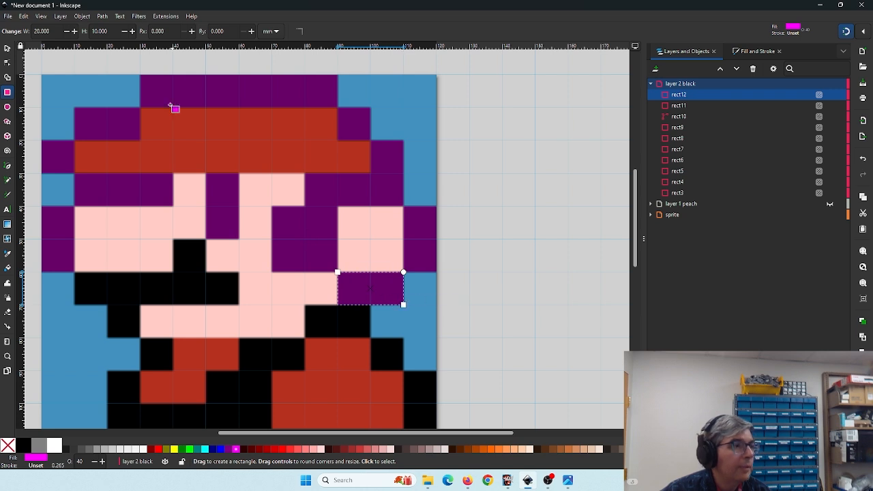
- Convert the 20 × 10 mm rectangle to a path and add nodes extending it down and left over the black area
{"action": "left_click", "coordinate": [102, 16]}
{"action": "left_click", "coordinate": [110, 28]}
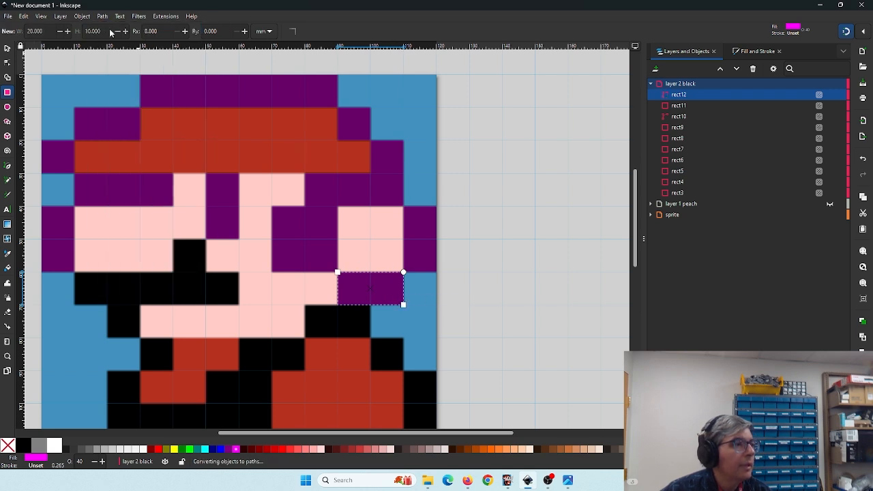
{"action": "left_click", "coordinate": [8, 63]}
{"action": "left_click_drag", "start_coordinate": [414, 301], "coordinate": [458, 236]}
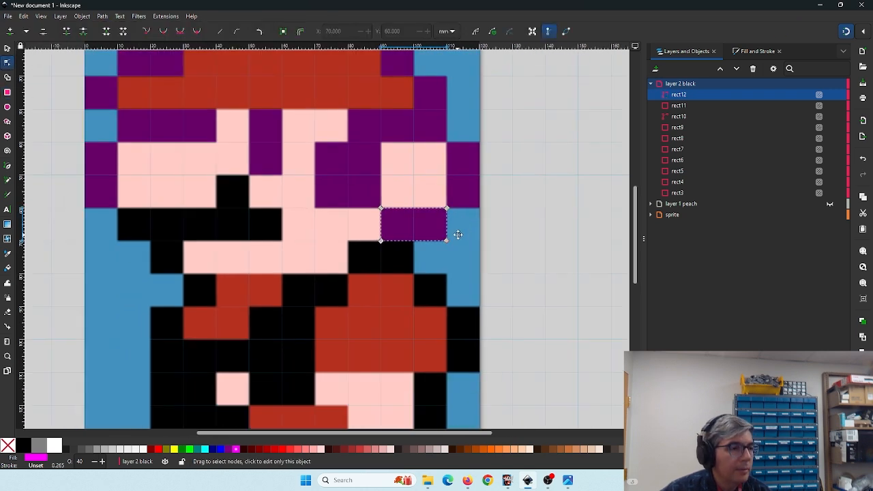
{"action": "double_click", "coordinate": [414, 241]}
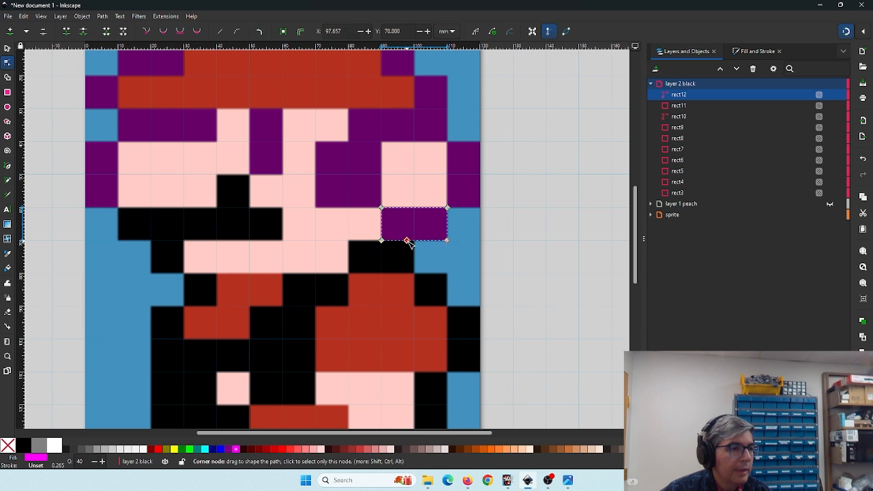
{"action": "left_click_drag", "start_coordinate": [409, 240], "coordinate": [350, 273]}
{"action": "double_click", "coordinate": [395, 254]}
{"action": "left_click_drag", "start_coordinate": [245, 255], "coordinate": [345, 262]}
- Draw a 50 × 10 mm rectangle over the moustache row and convert it to a path for node editing
{"action": "key", "text": "r"}
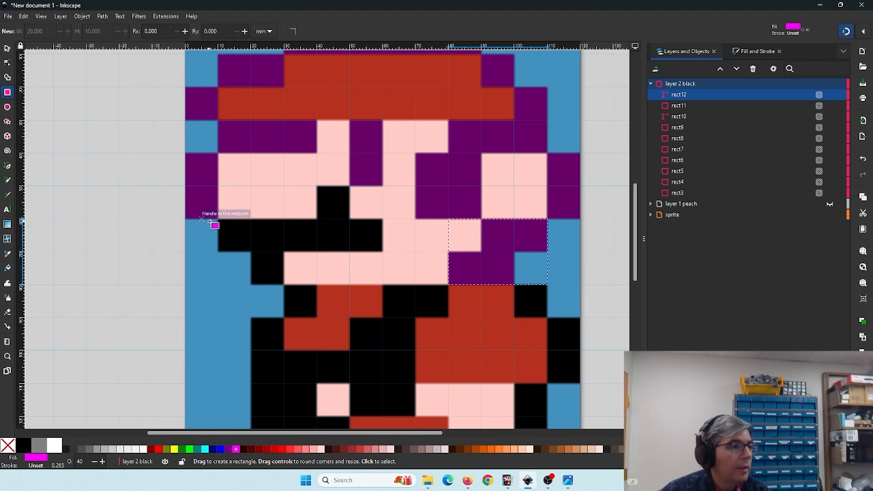
{"action": "left_click_drag", "start_coordinate": [232, 228], "coordinate": [380, 252]}
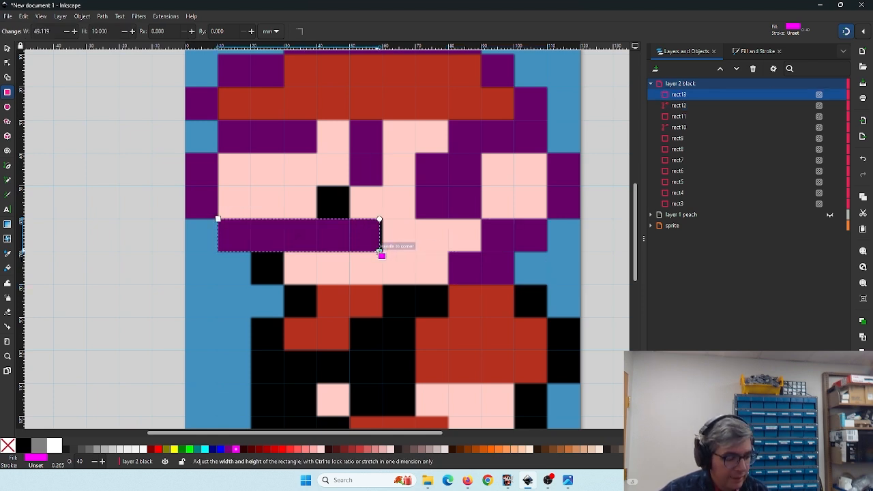
{"action": "key", "text": "ctrl+z"}
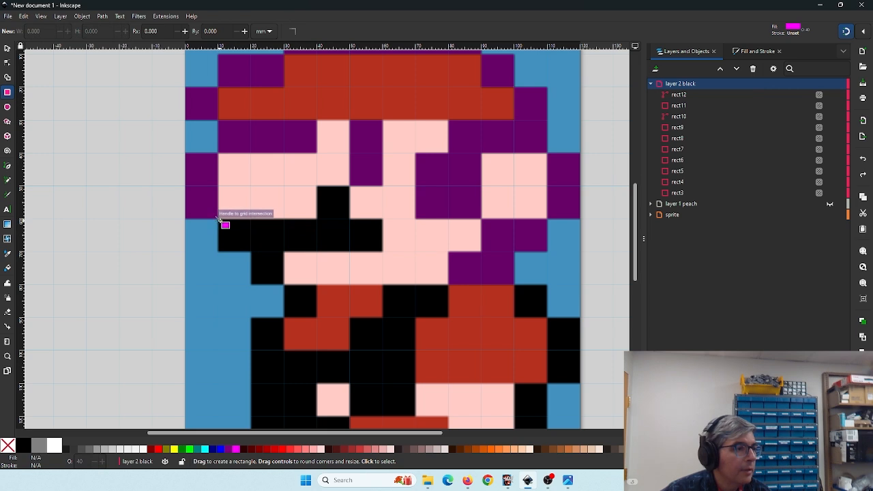
{"action": "left_click_drag", "start_coordinate": [217, 221], "coordinate": [383, 251]}
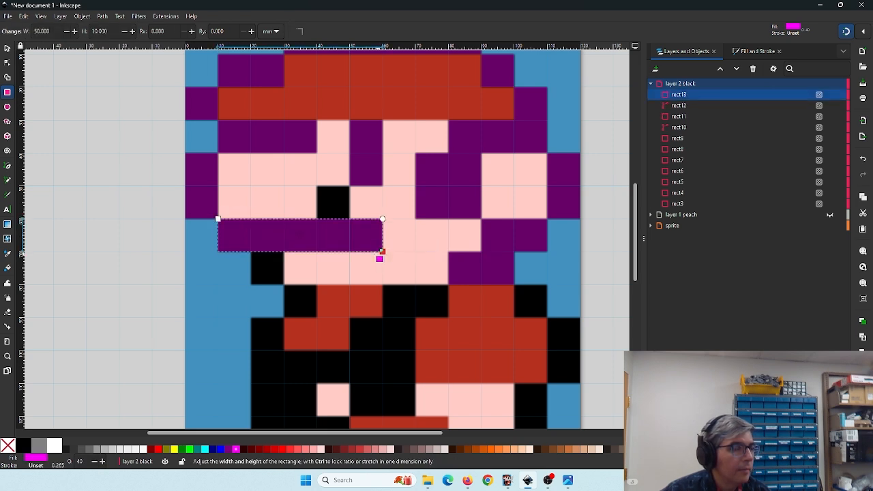
{"action": "left_click", "coordinate": [102, 16]}
{"action": "left_click", "coordinate": [108, 28]}
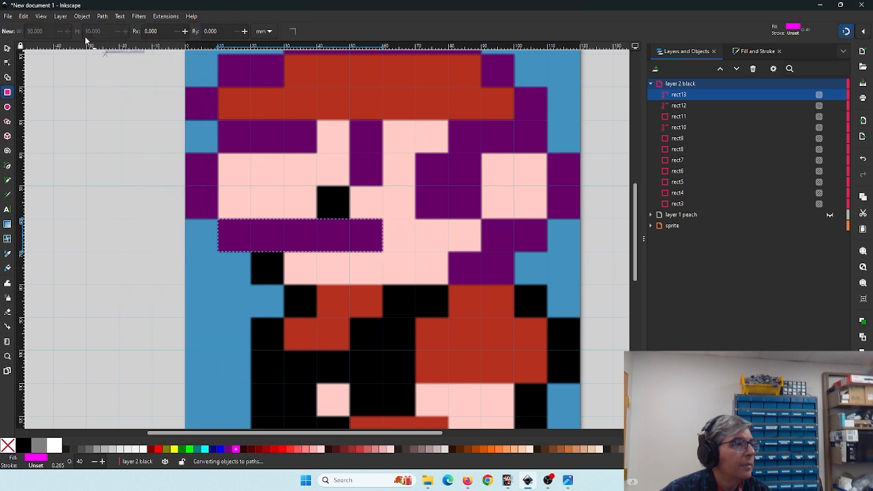
{"action": "left_click", "coordinate": [10, 64]}
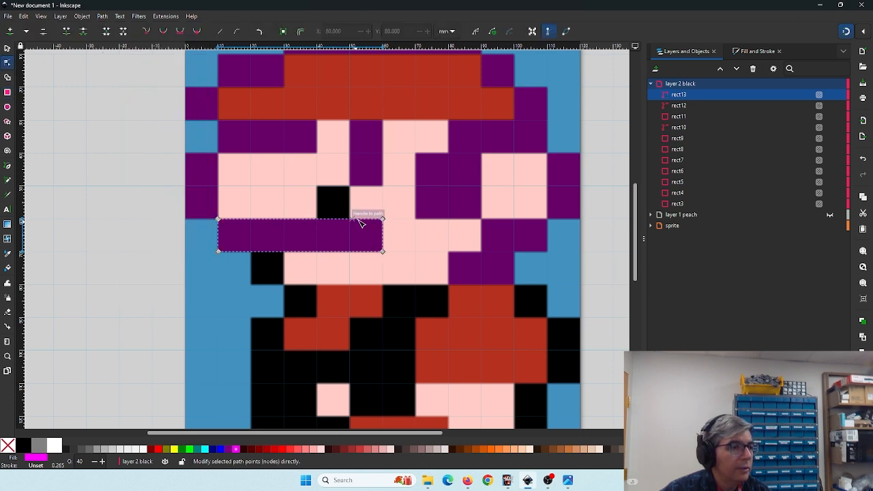
- Add nodes to the moustache path and raise a section to cover the black pixel above it
{"action": "left_click_drag", "start_coordinate": [355, 219], "coordinate": [349, 185]}
{"action": "double_click", "coordinate": [332, 219]}
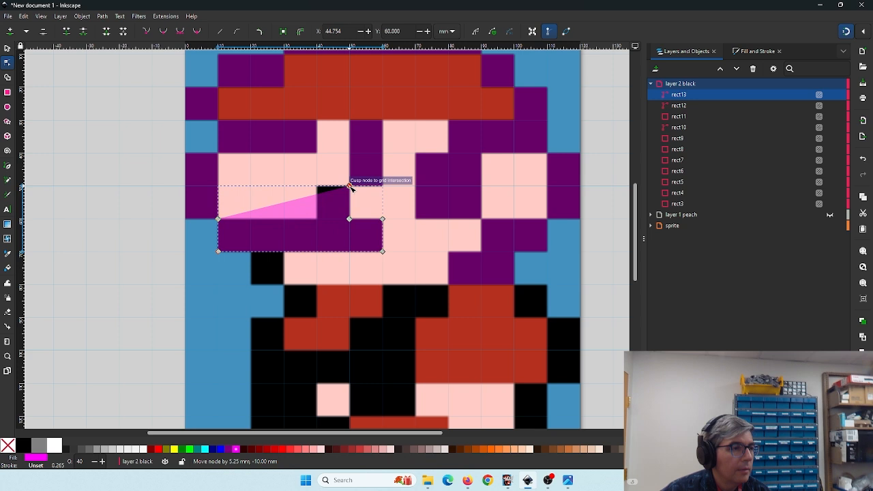
{"action": "double_click", "coordinate": [292, 202]}
{"action": "left_click_drag", "start_coordinate": [292, 202], "coordinate": [317, 185]}
{"action": "double_click", "coordinate": [332, 200]}
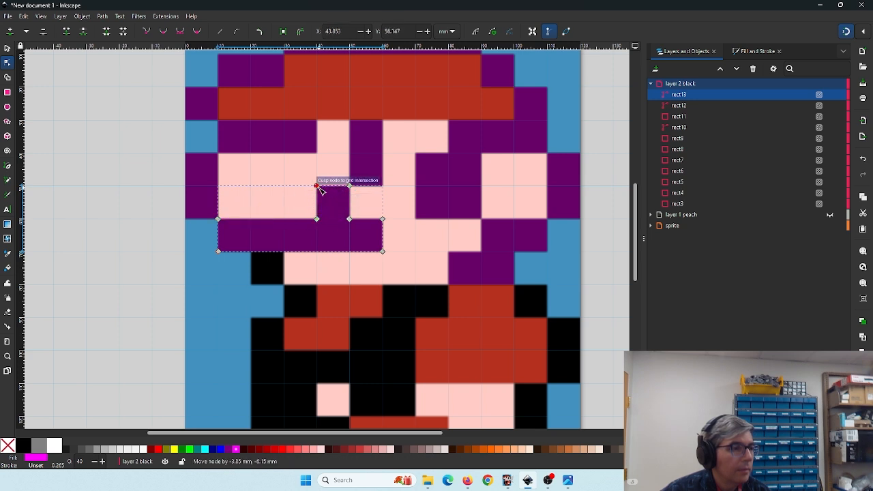
- Add nodes along the path's lower edge and pull them down to 80 mm to cover the black pixels below
{"action": "double_click", "coordinate": [244, 252]}
{"action": "left_click_drag", "start_coordinate": [244, 251], "coordinate": [251, 285]}
{"action": "double_click", "coordinate": [269, 252]}
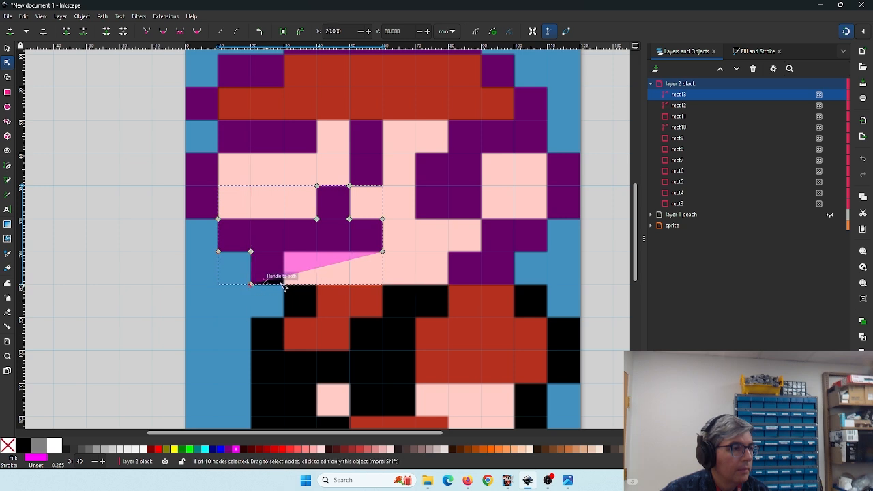
{"action": "double_click", "coordinate": [293, 260]}
{"action": "left_click_drag", "start_coordinate": [293, 261], "coordinate": [285, 286]}
- Draw a 10 × 10 mm rectangle over the black pixel beneath the moustache's left end
{"action": "scroll", "coordinate": [310, 179], "scroll_direction": "down", "scroll_amount": 4}
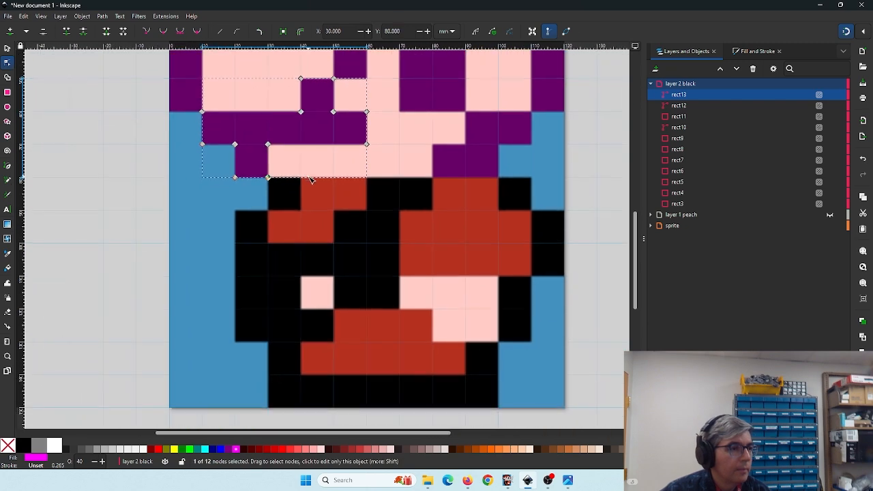
{"action": "key", "text": "r"}
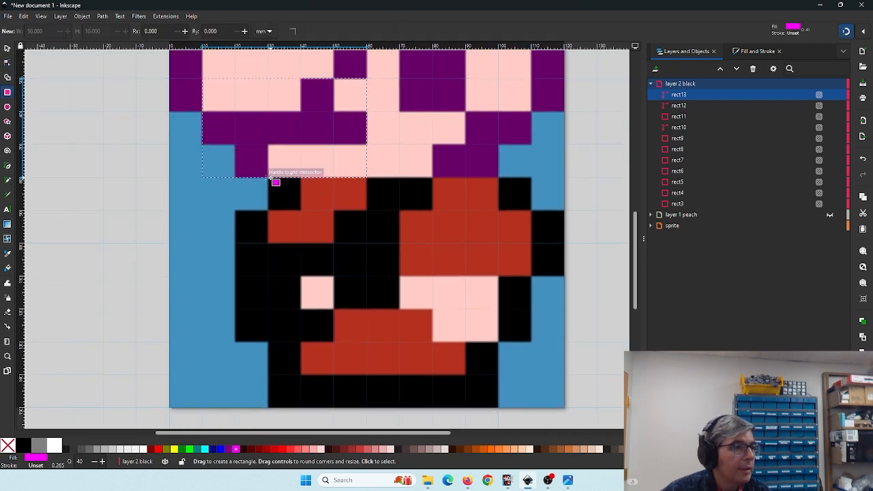
{"action": "left_click_drag", "start_coordinate": [271, 179], "coordinate": [301, 208]}
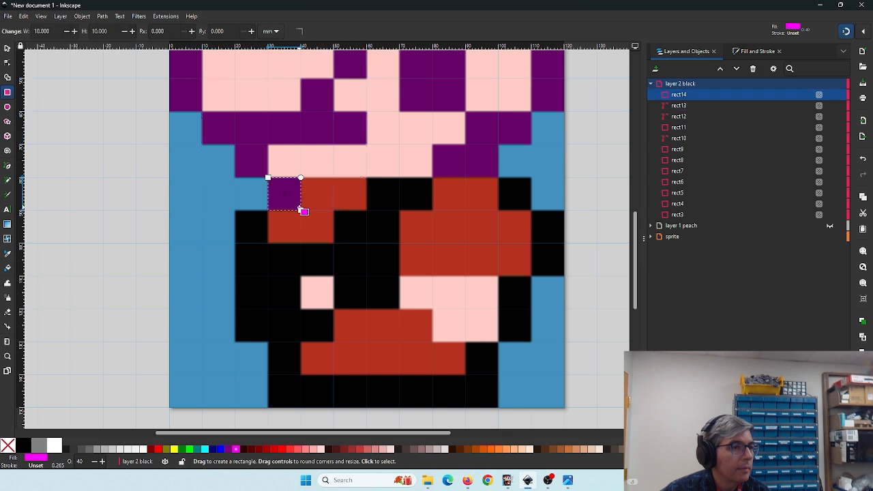
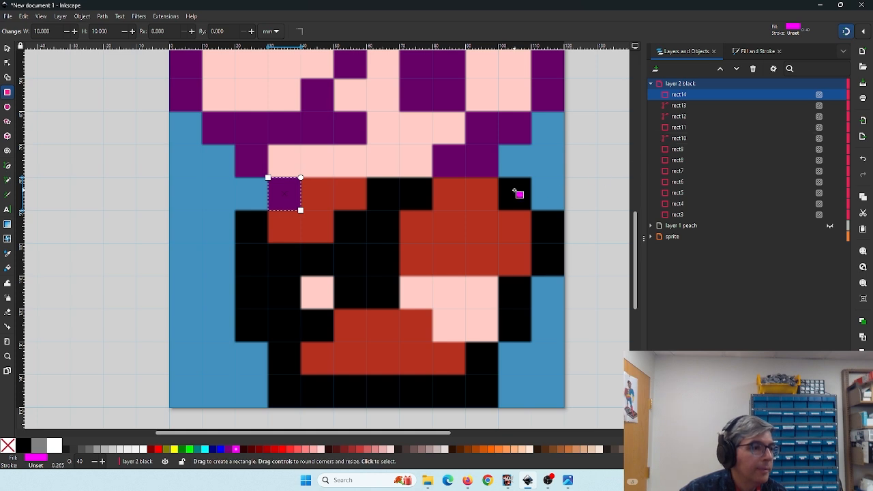
- Draw 10 mm-wide rectangles over the black pixels right of the moustache and down the body's right edge
{"action": "left_click_drag", "start_coordinate": [499, 178], "coordinate": [531, 210]}
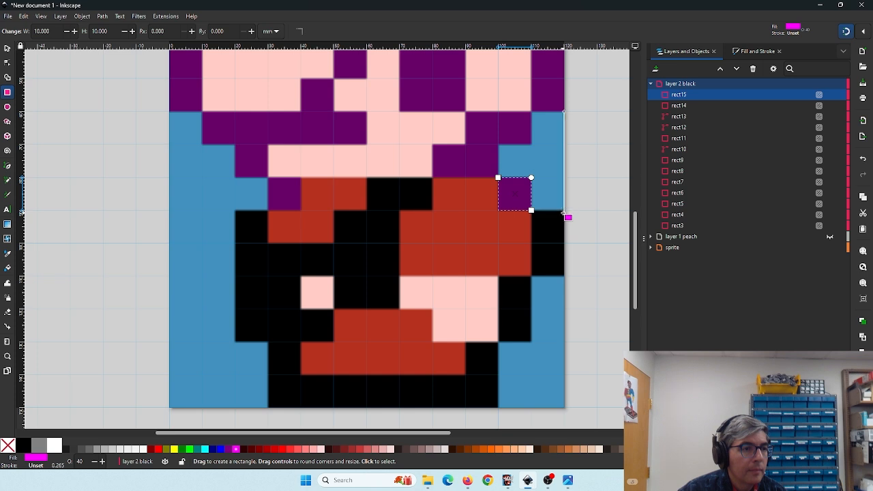
{"action": "left_click_drag", "start_coordinate": [564, 211], "coordinate": [531, 341]}
{"action": "left_click_drag", "start_coordinate": [432, 293], "coordinate": [470, 272]}
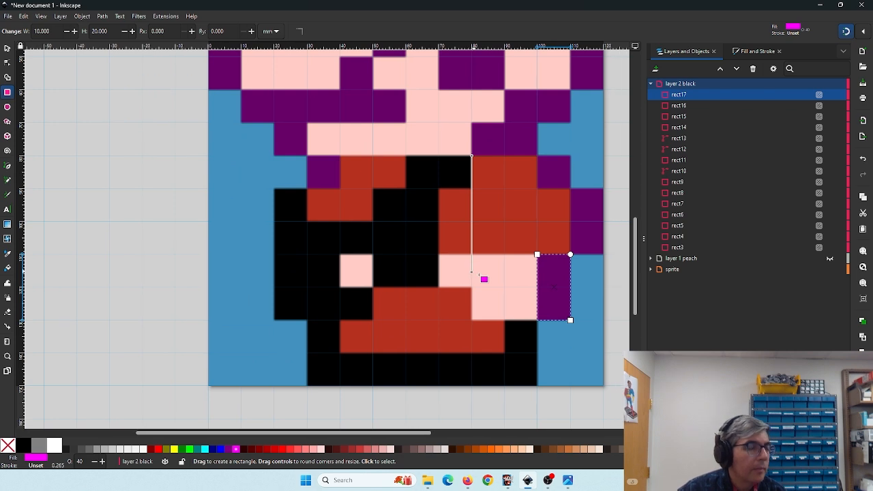
{"action": "left_click", "coordinate": [375, 192]}
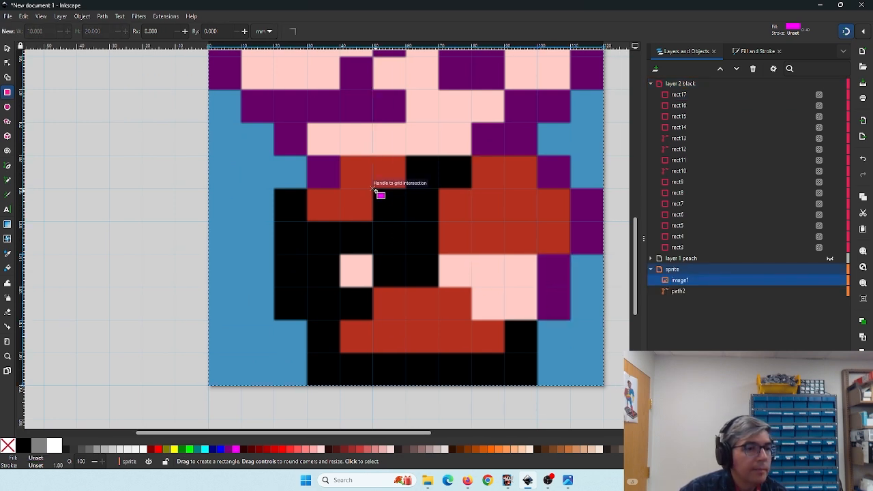
{"action": "key", "text": "ctrl"}
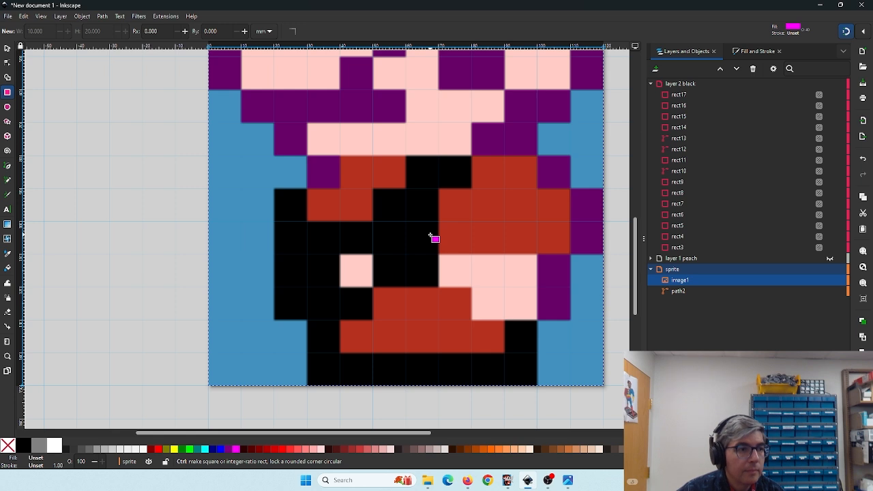
{"action": "key", "text": "ctrl+z"}
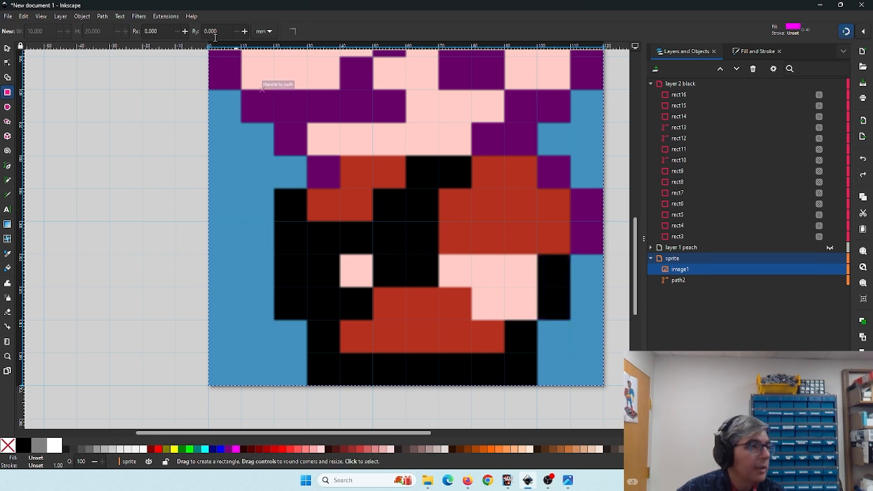
{"action": "left_click", "coordinate": [33, 15]}
{"action": "left_click", "coordinate": [31, 44]}
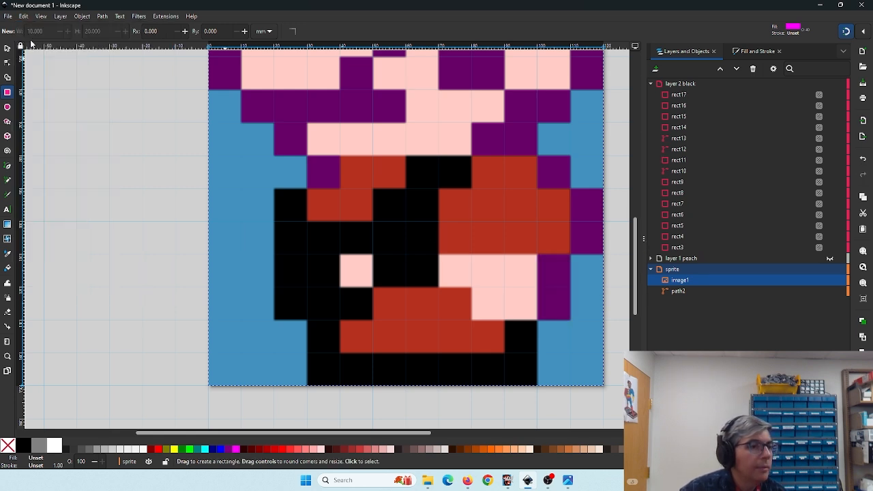
- On the black layer, draw a 20 × 30 mm rectangle over the central black area and convert it to a path
{"action": "left_click", "coordinate": [669, 84]}
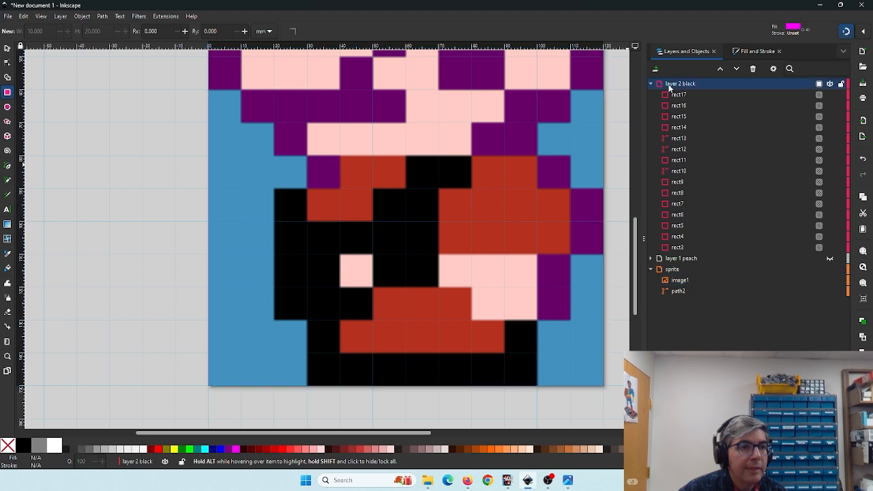
{"action": "left_click_drag", "start_coordinate": [374, 189], "coordinate": [437, 286]}
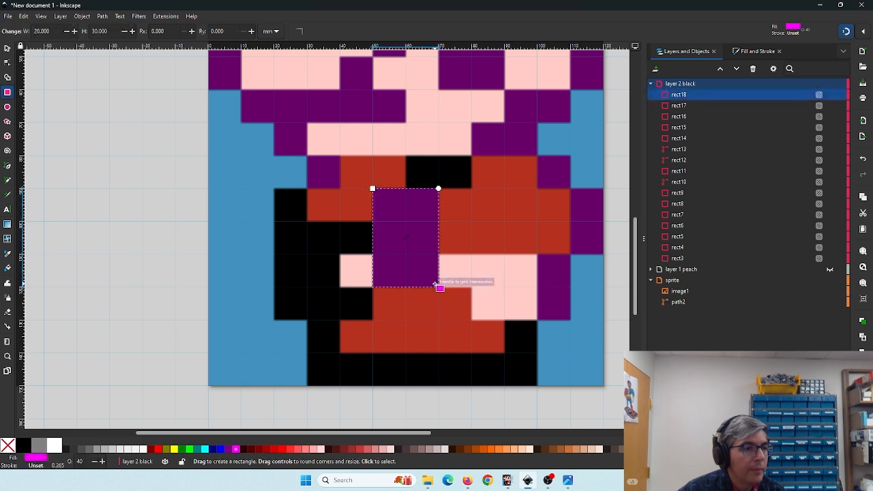
{"action": "left_click", "coordinate": [83, 17]}
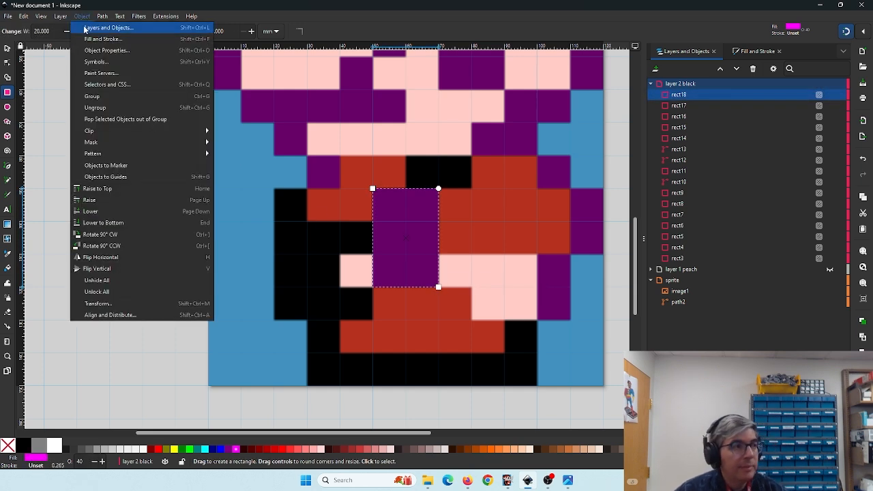
{"action": "left_click", "coordinate": [84, 29]}
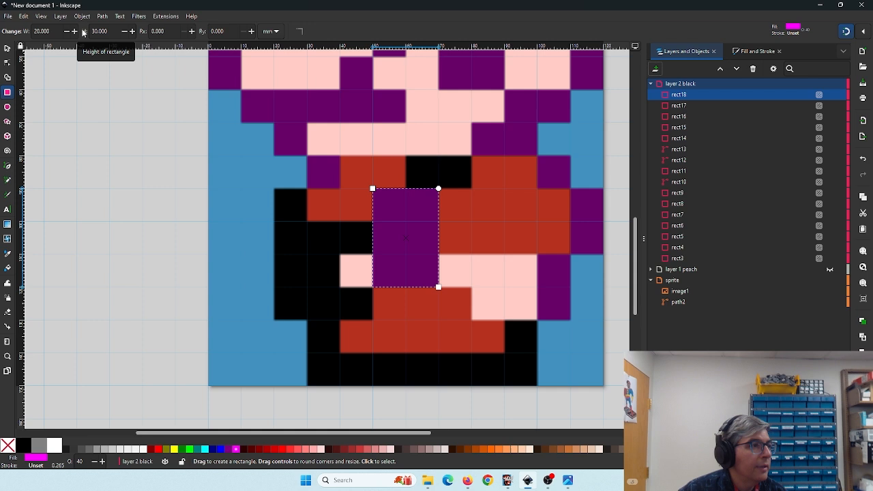
{"action": "left_click", "coordinate": [8, 63]}
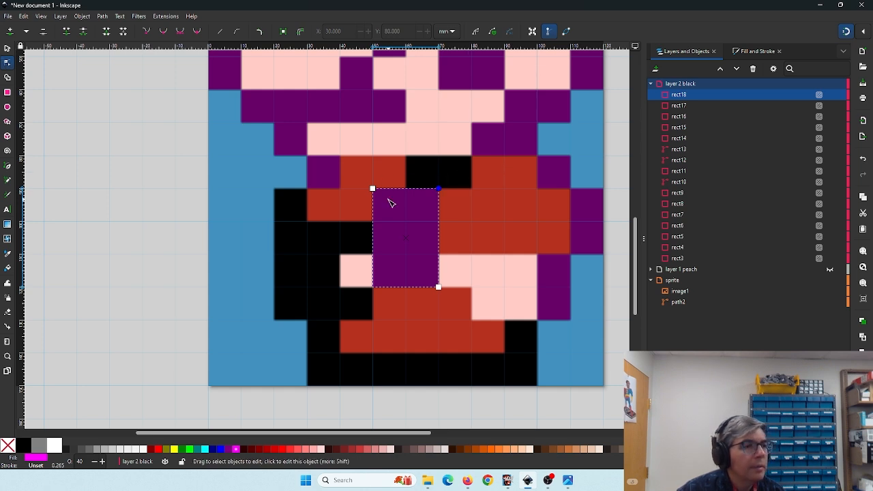
{"action": "left_click", "coordinate": [102, 15]}
{"action": "left_click", "coordinate": [109, 28]}
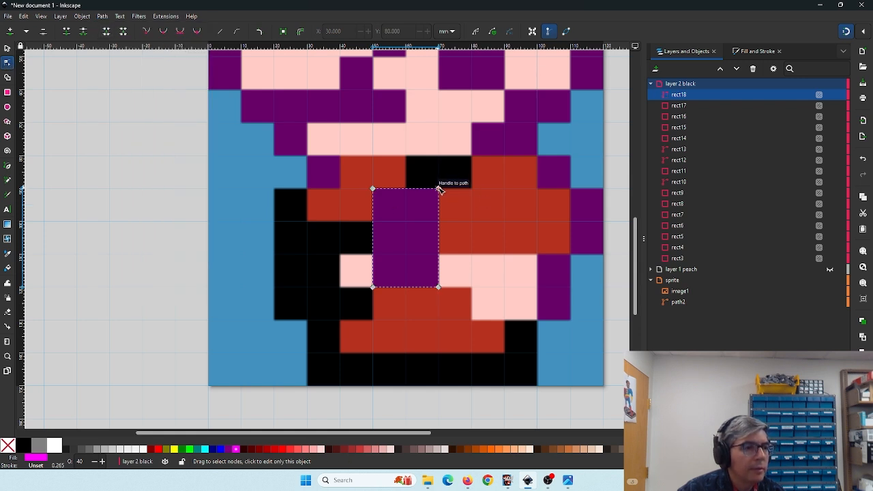
- Pull the path's upper-right corner up and add nodes so it covers the black pixels beside the moustache
{"action": "left_click_drag", "start_coordinate": [438, 189], "coordinate": [472, 156]}
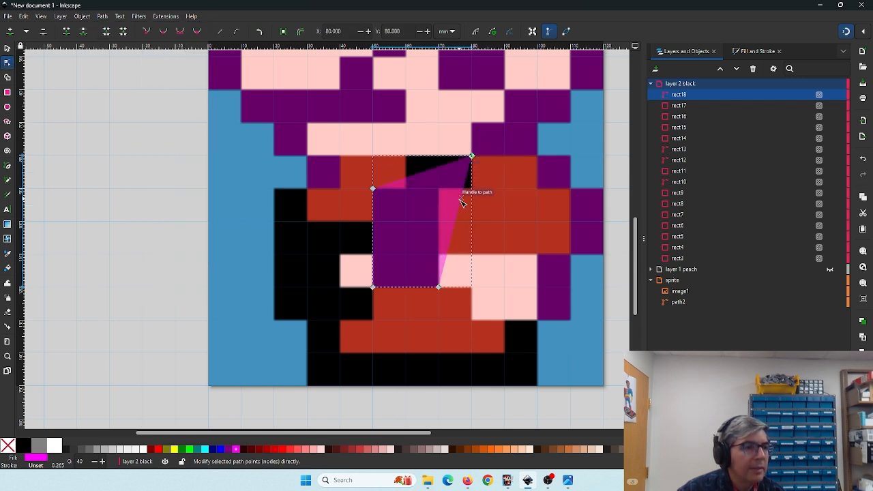
{"action": "double_click", "coordinate": [462, 202]}
{"action": "left_click_drag", "start_coordinate": [461, 202], "coordinate": [406, 189]}
{"action": "double_click", "coordinate": [451, 178]}
{"action": "double_click", "coordinate": [423, 179]}
{"action": "double_click", "coordinate": [400, 171]}
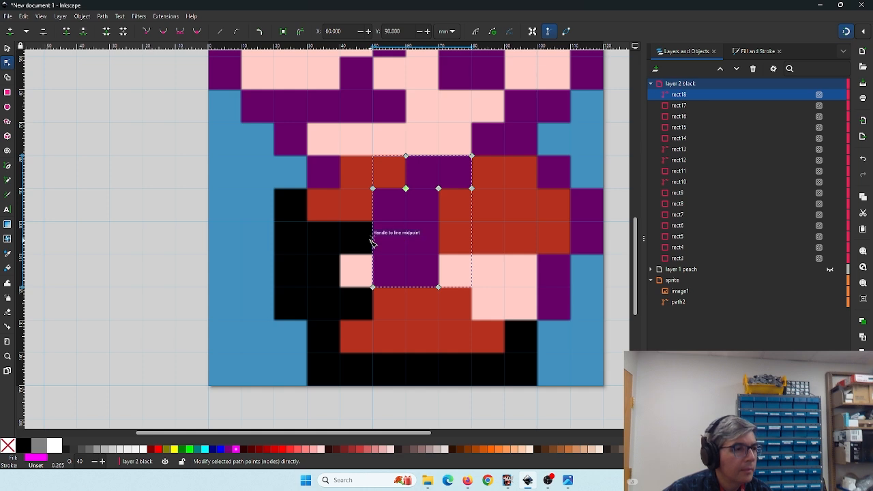
- Add a node on the path's left edge and pull the lower-left corner out to cover the black block on the left
{"action": "double_click", "coordinate": [372, 241]}
{"action": "left_click_drag", "start_coordinate": [373, 241], "coordinate": [372, 221]}
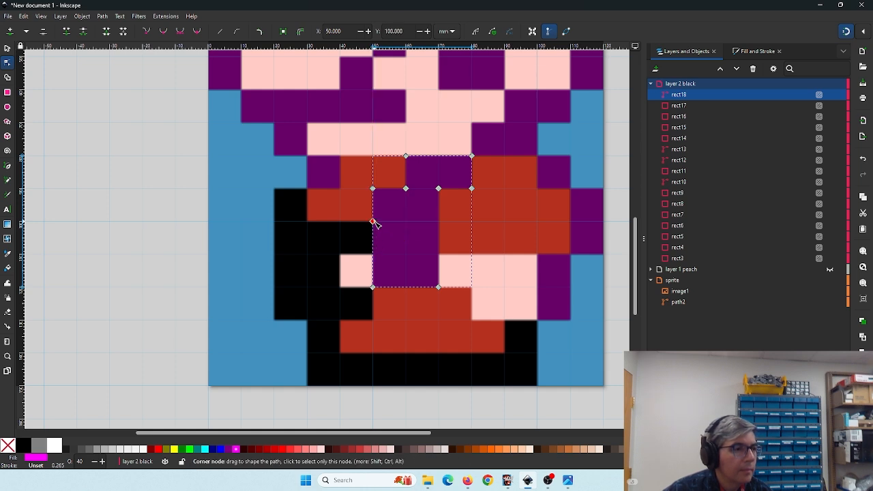
{"action": "left_click_drag", "start_coordinate": [372, 240], "coordinate": [275, 320]}
{"action": "double_click", "coordinate": [331, 244]}
{"action": "double_click", "coordinate": [290, 229]}
{"action": "double_click", "coordinate": [295, 209]}
{"action": "scroll", "coordinate": [360, 307], "scroll_direction": "down", "scroll_amount": 2}
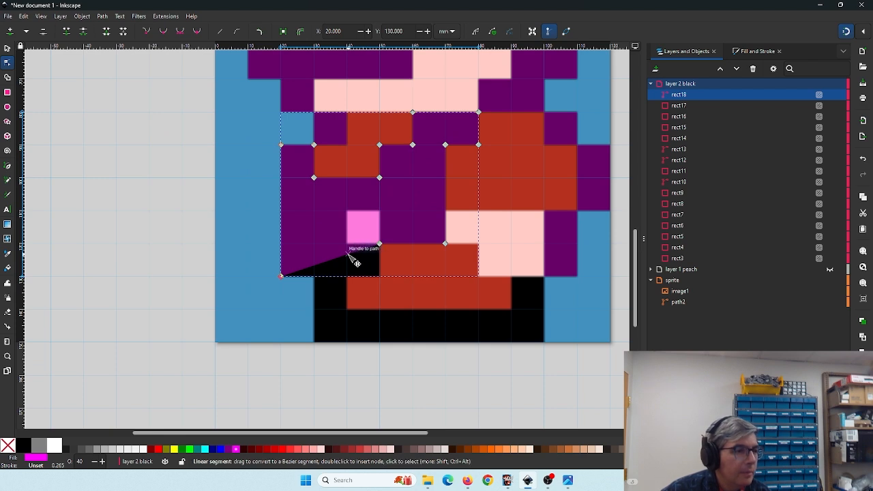
- Reshape the nodes around the peach pixel so the path wraps around it
{"action": "mouse_move", "coordinate": [380, 244]}
{"action": "left_mouse_down"}
{"action": "mouse_move", "coordinate": [333, 236]}
{"action": "mouse_move", "coordinate": [370, 228]}
{"action": "mouse_move", "coordinate": [379, 213]}
{"action": "mouse_move", "coordinate": [381, 243]}
{"action": "left_mouse_up"}
{"action": "left_click", "coordinate": [396, 221]}
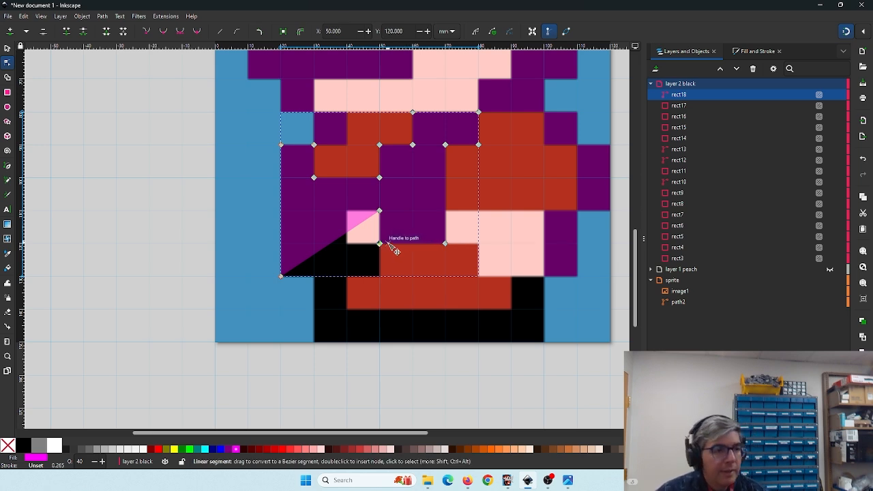
{"action": "left_click", "coordinate": [378, 245]}
{"action": "left_click_drag", "start_coordinate": [357, 245], "coordinate": [346, 211]}
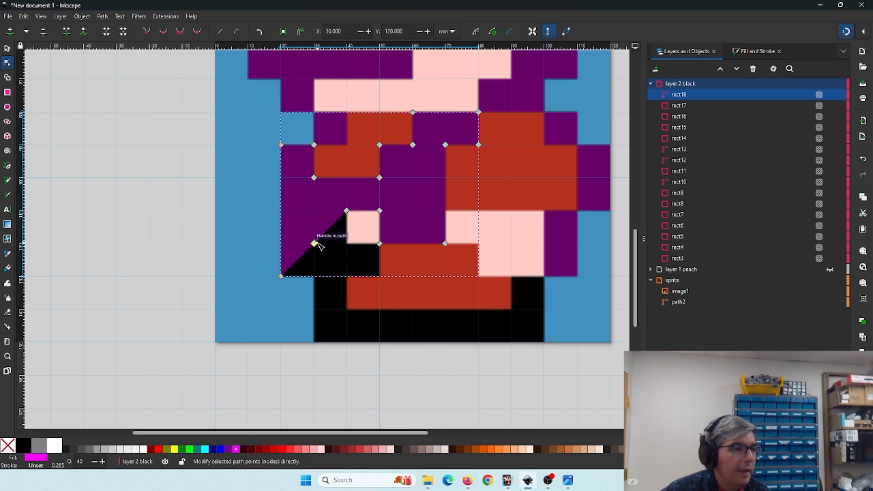
{"action": "left_click_drag", "start_coordinate": [314, 244], "coordinate": [347, 246]}
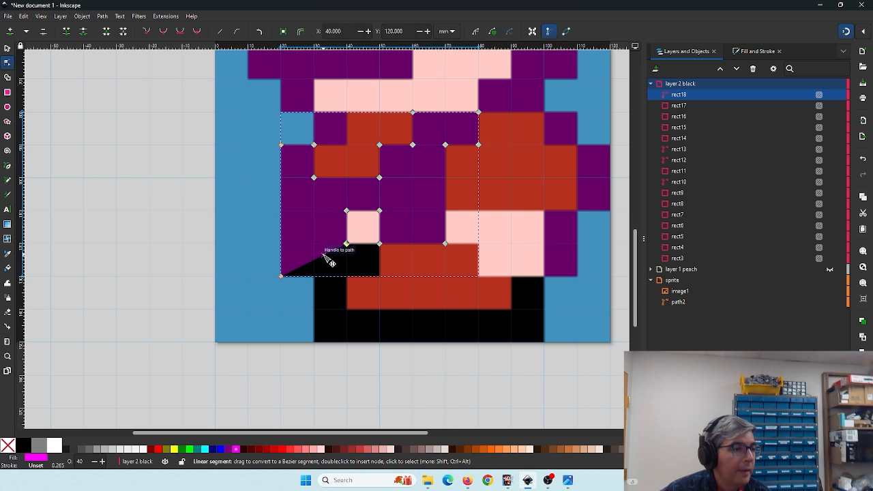
- Add nodes on the lower edge and pull them down to cover the black pixels around the lower-left red block
{"action": "double_click", "coordinate": [323, 254]}
{"action": "left_click_drag", "start_coordinate": [323, 254], "coordinate": [315, 342]}
{"action": "double_click", "coordinate": [329, 262]}
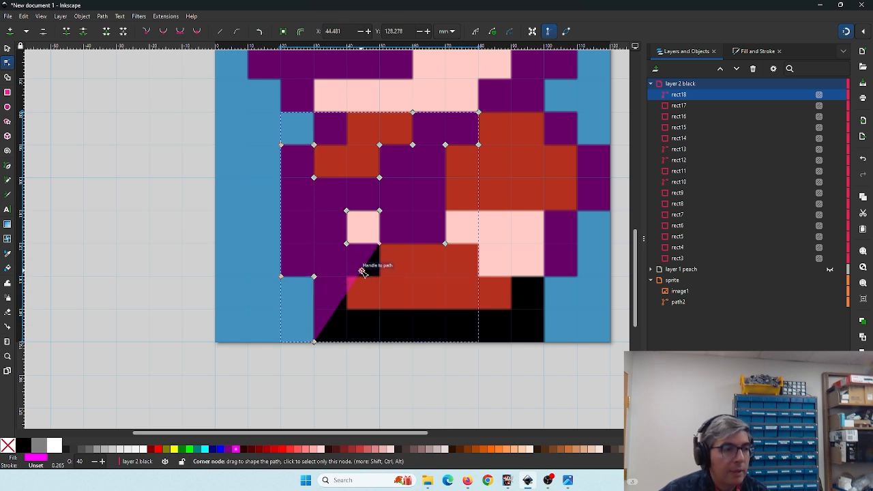
{"action": "left_click_drag", "start_coordinate": [363, 272], "coordinate": [379, 277]}
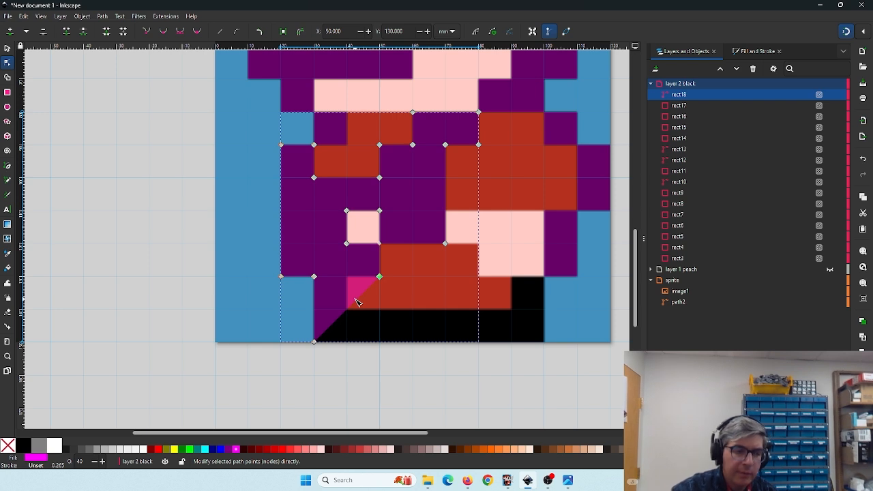
{"action": "left_click", "coordinate": [357, 301]}
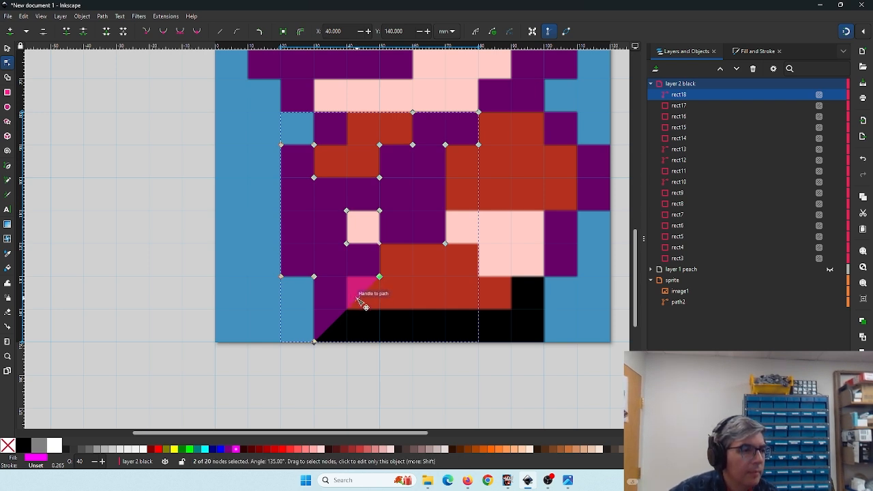
{"action": "left_click_drag", "start_coordinate": [357, 300], "coordinate": [347, 277]}
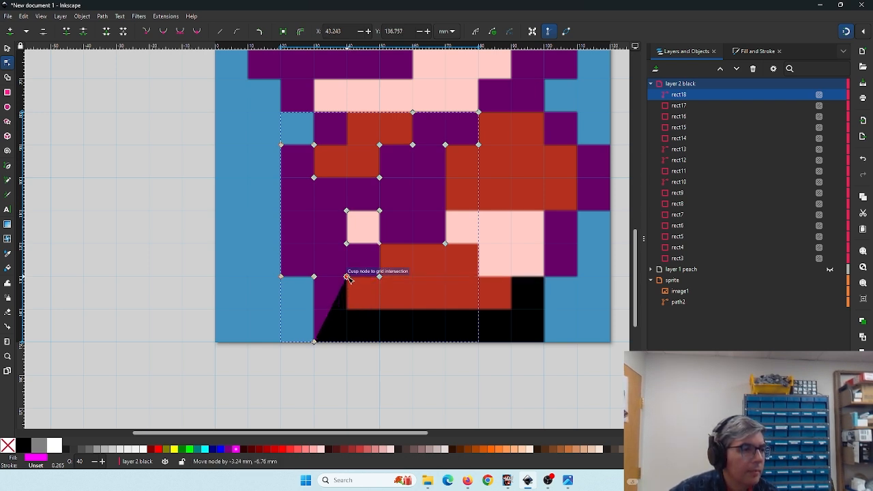
- Extend the path's bottom to the lower-right corner and raise a node to fit around the red belt block
{"action": "double_click", "coordinate": [332, 309]}
{"action": "left_click_drag", "start_coordinate": [332, 308], "coordinate": [544, 341]}
{"action": "double_click", "coordinate": [332, 327]}
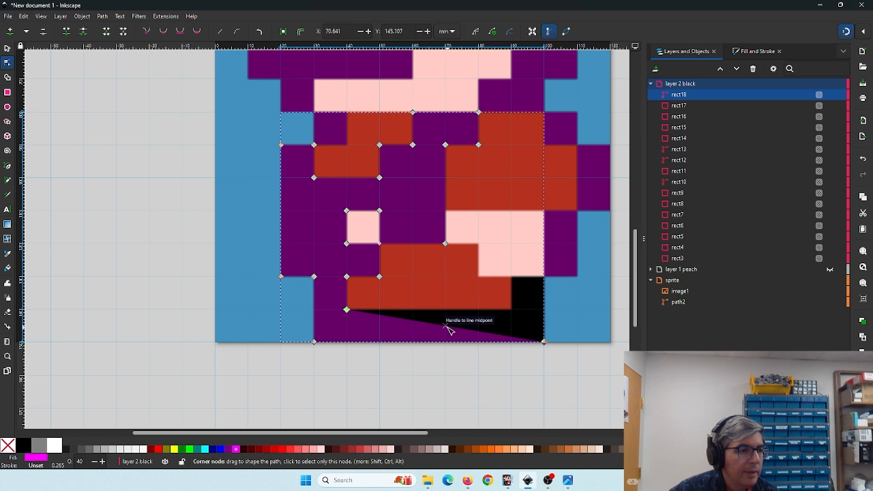
{"action": "left_click_drag", "start_coordinate": [449, 330], "coordinate": [515, 280]}
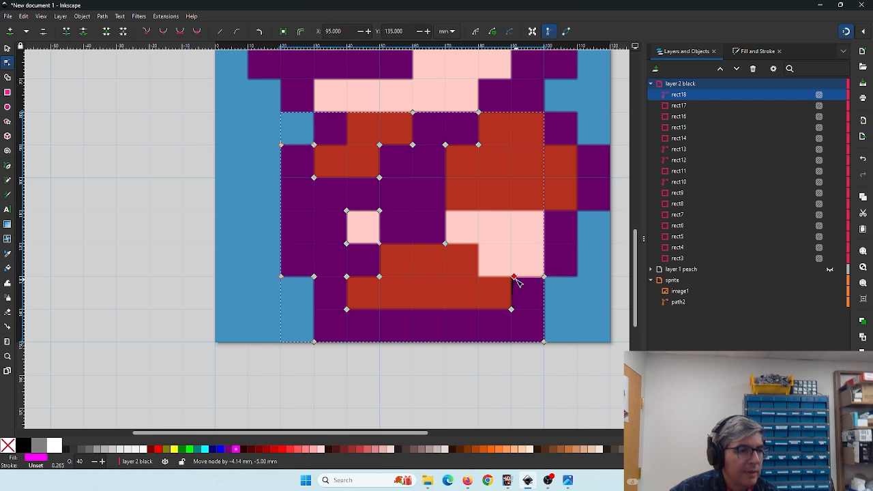
{"action": "left_click_drag", "start_coordinate": [515, 280], "coordinate": [513, 285]}
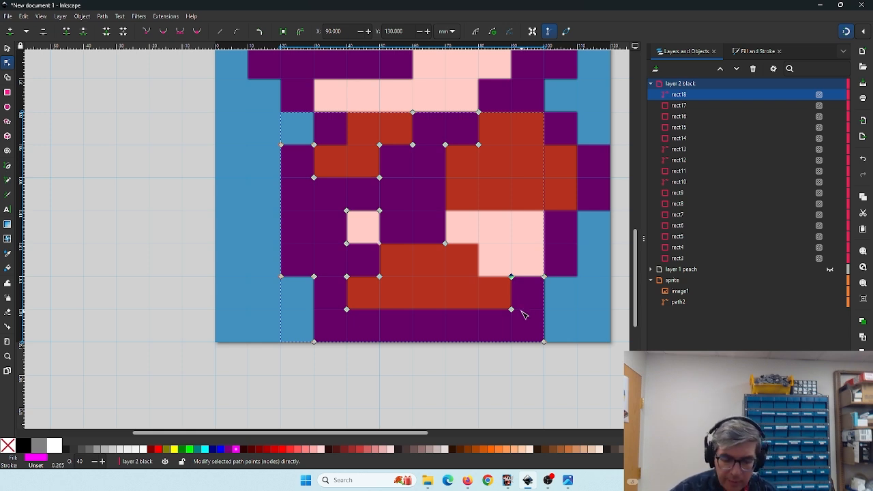
- Collapse and hide the black layer
{"action": "key", "text": "minus"}
{"action": "key", "text": "minus"}
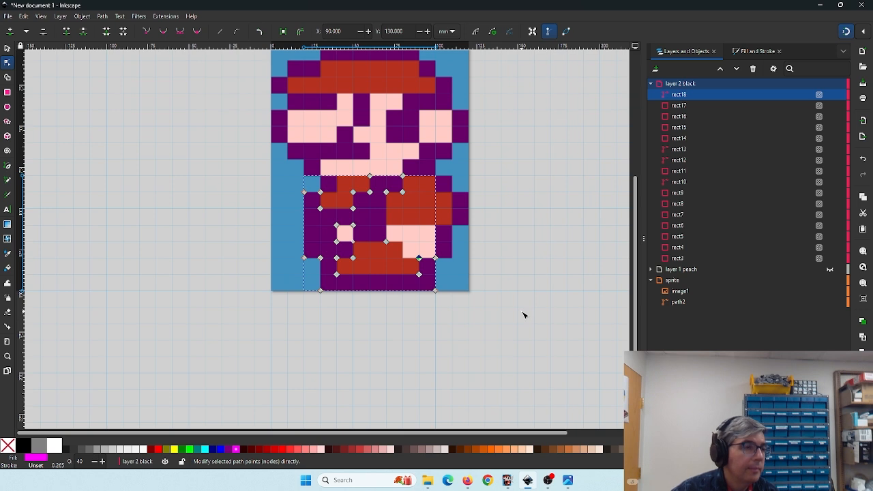
{"action": "scroll", "coordinate": [458, 245], "scroll_direction": "up", "scroll_amount": 3}
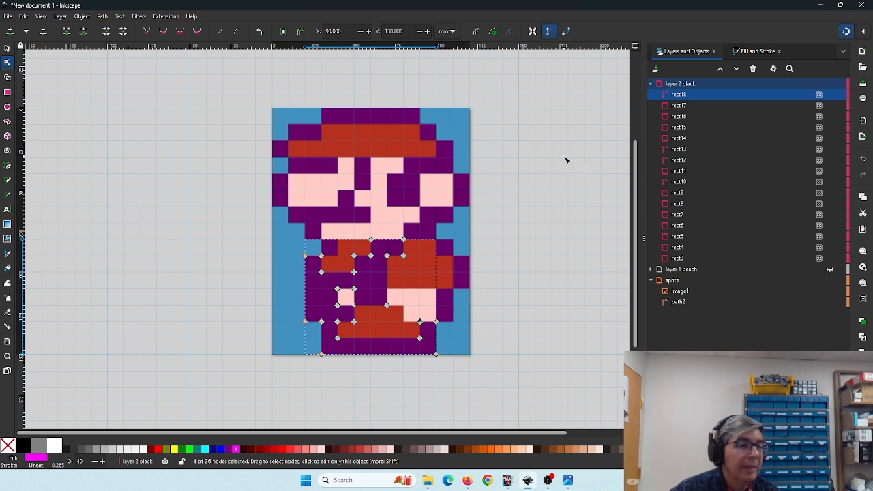
{"action": "left_click", "coordinate": [651, 84]}
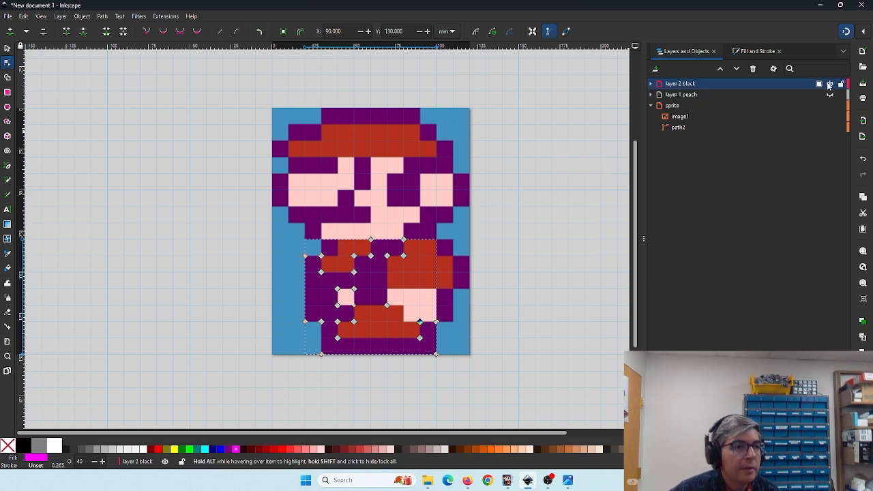
{"action": "left_click", "coordinate": [829, 84]}
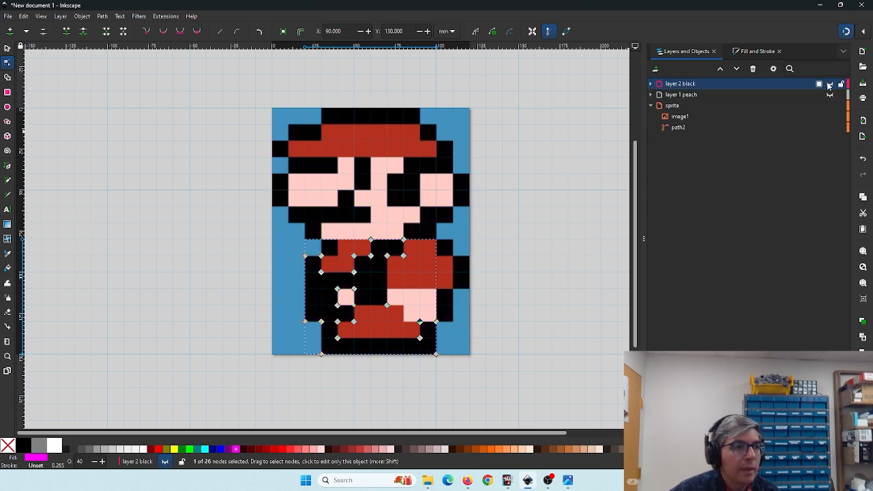
- Add a new layer named "layer 3 red" above the current one
{"action": "left_click", "coordinate": [656, 69]}
{"action": "left_click_drag", "start_coordinate": [457, 237], "coordinate": [439, 237]}
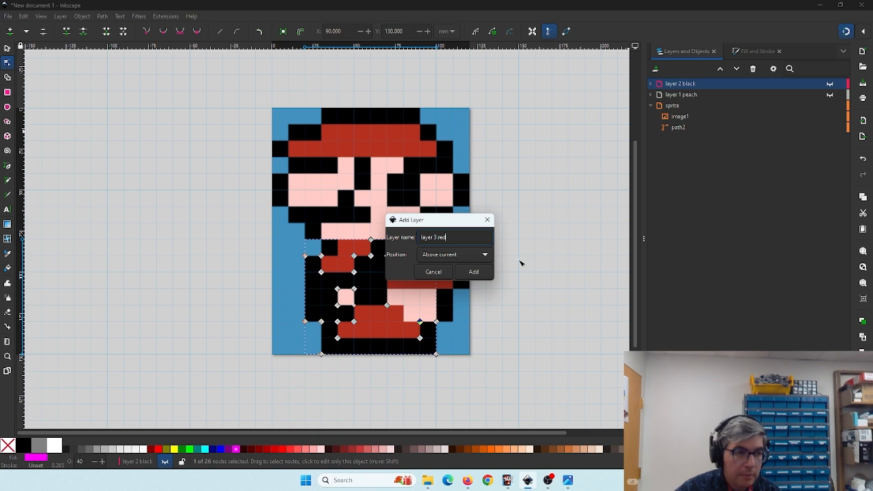
{"action": "key", "text": "Return"}
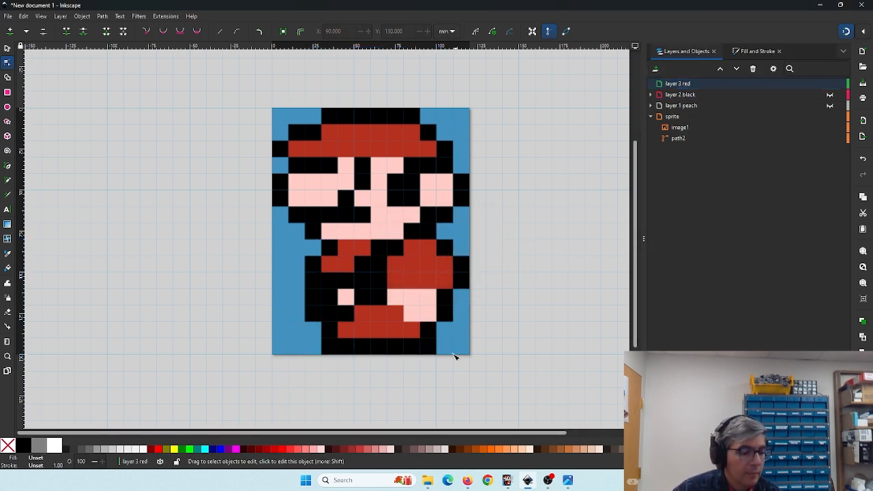
- Draw a 60 × 20 mm rectangle over the red top of the hat
{"action": "key", "text": "plus"}
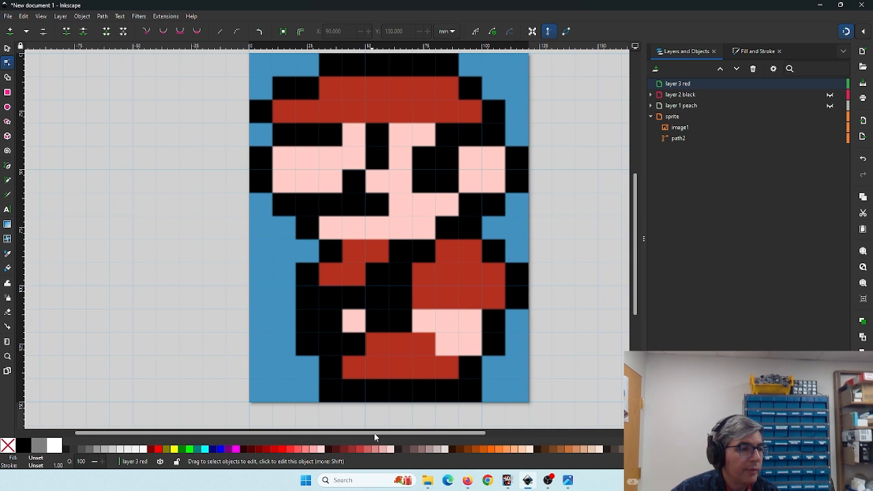
{"action": "key", "text": "r"}
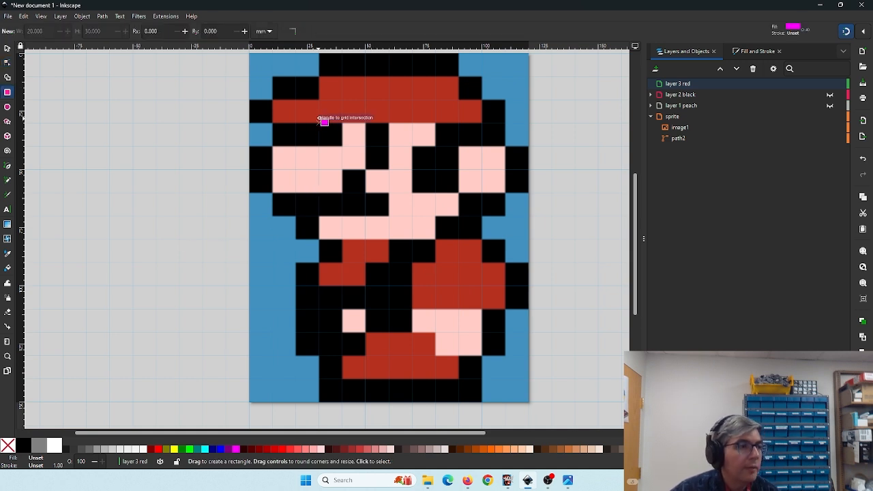
{"action": "left_click_drag", "start_coordinate": [322, 80], "coordinate": [459, 123]}
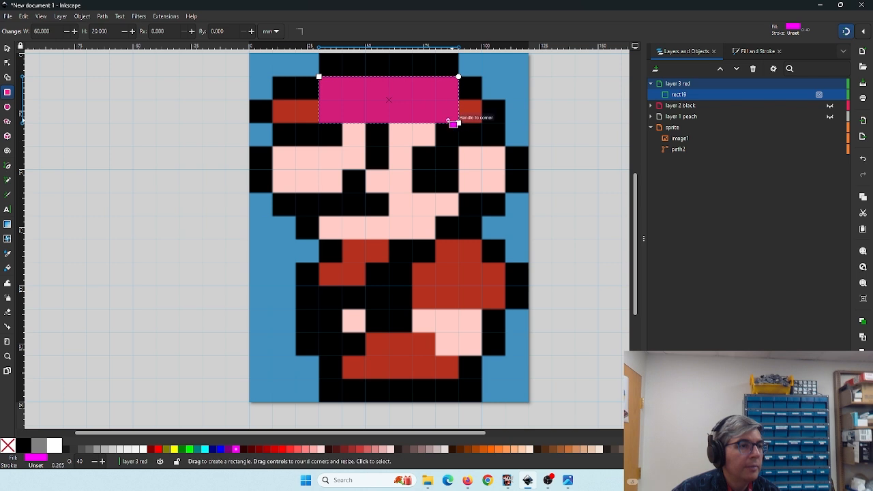
- Convert the hat rectangle to a path and extend its lower part left and right to cover the hat brim
{"action": "left_click", "coordinate": [102, 17]}
{"action": "left_click", "coordinate": [110, 28]}
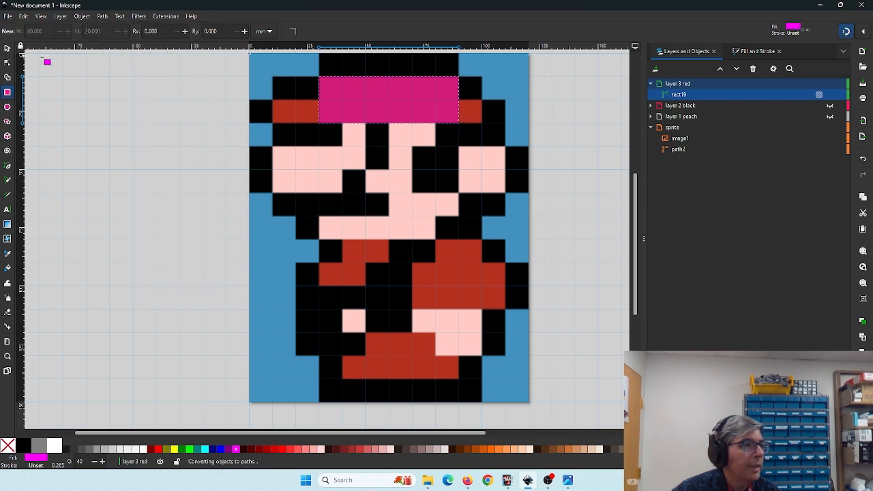
{"action": "left_click", "coordinate": [6, 64]}
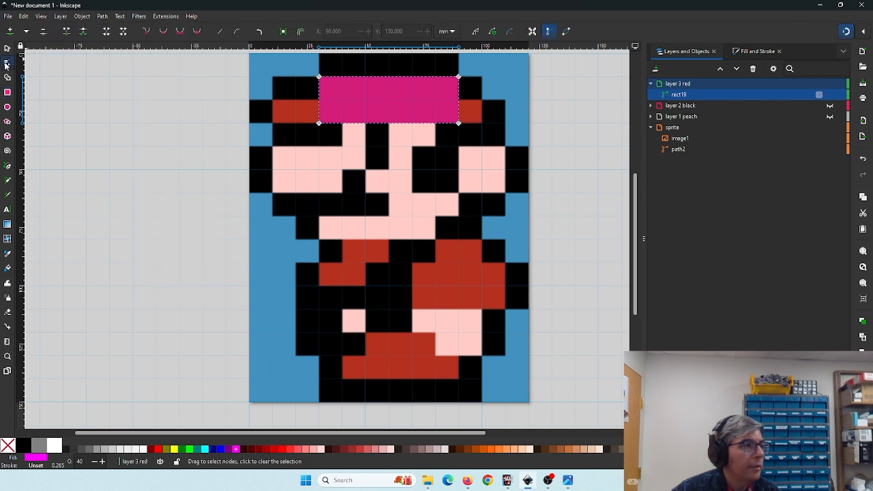
{"action": "left_click", "coordinate": [458, 101]}
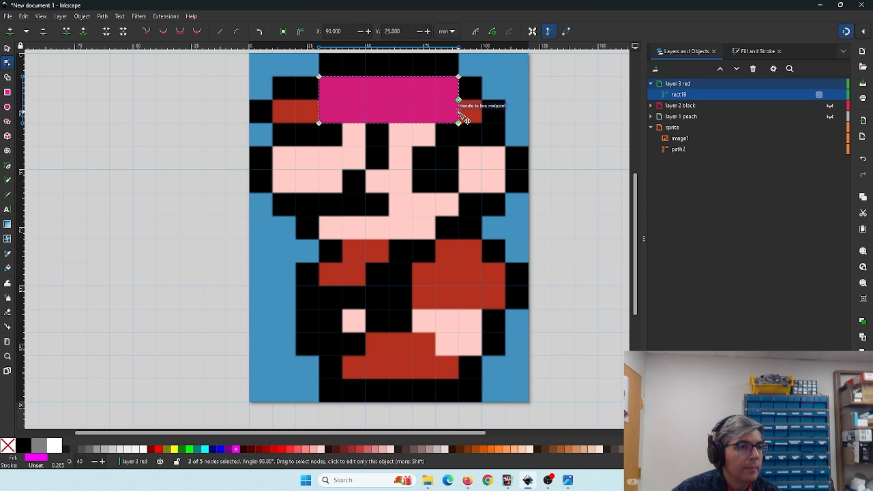
{"action": "left_click_drag", "start_coordinate": [462, 109], "coordinate": [481, 123]}
{"action": "double_click", "coordinate": [470, 113]}
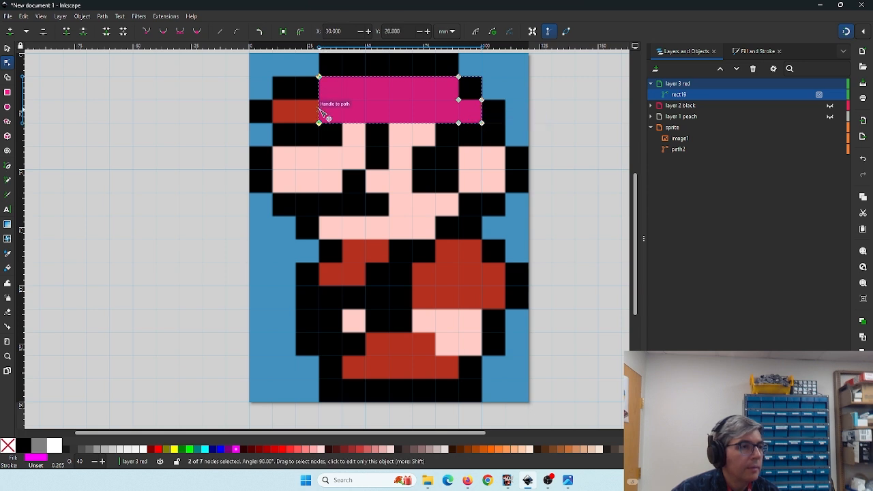
{"action": "double_click", "coordinate": [319, 110]}
{"action": "left_click_drag", "start_coordinate": [319, 109], "coordinate": [272, 124]}
{"action": "double_click", "coordinate": [318, 112]}
{"action": "double_click", "coordinate": [293, 110]}
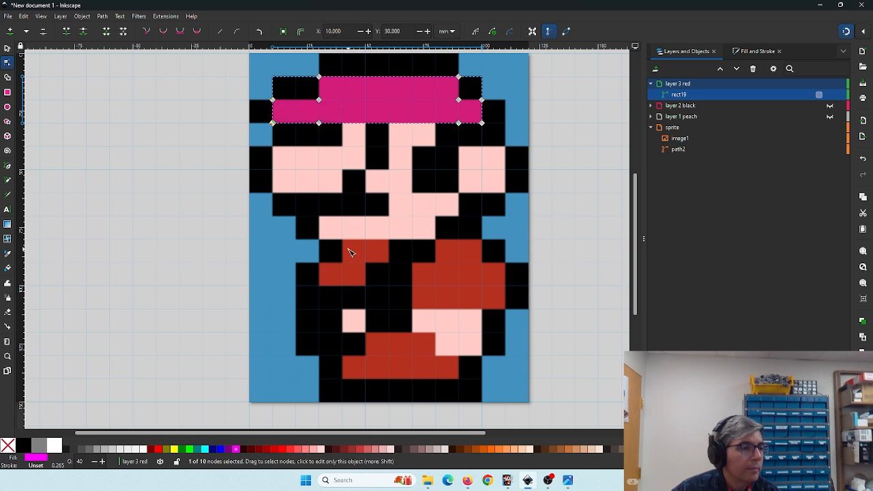
- Draw a 20 × 10 mm rectangle over the red block at the left shoulder
{"action": "key", "text": "r"}
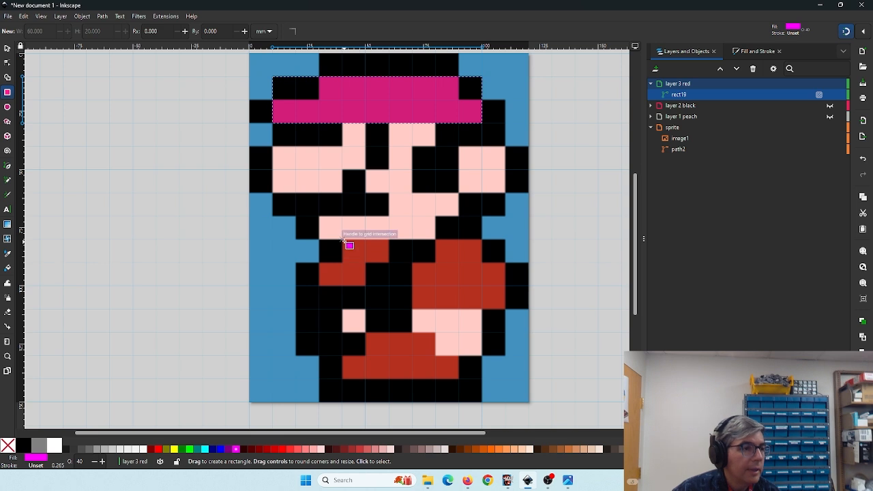
{"action": "left_click_drag", "start_coordinate": [343, 240], "coordinate": [388, 262]}
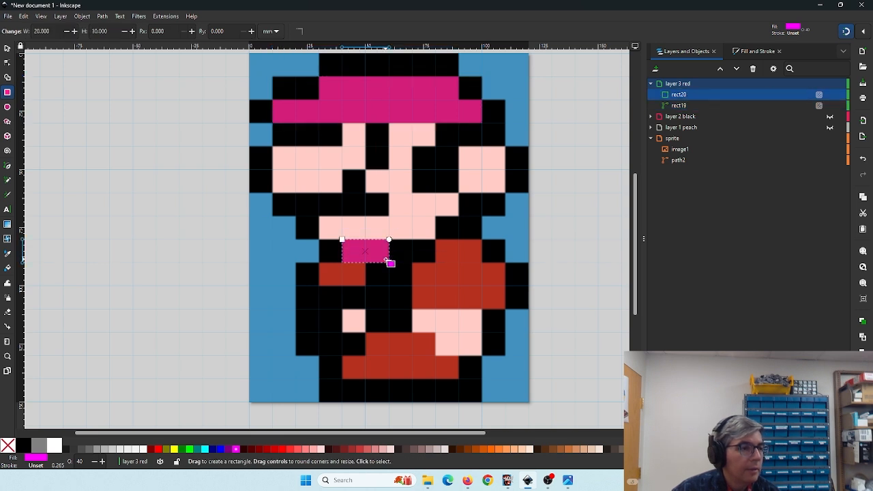
- Convert the shoulder rectangle to a path and extend its lower-left corner down over the red block below
{"action": "left_click", "coordinate": [101, 17]}
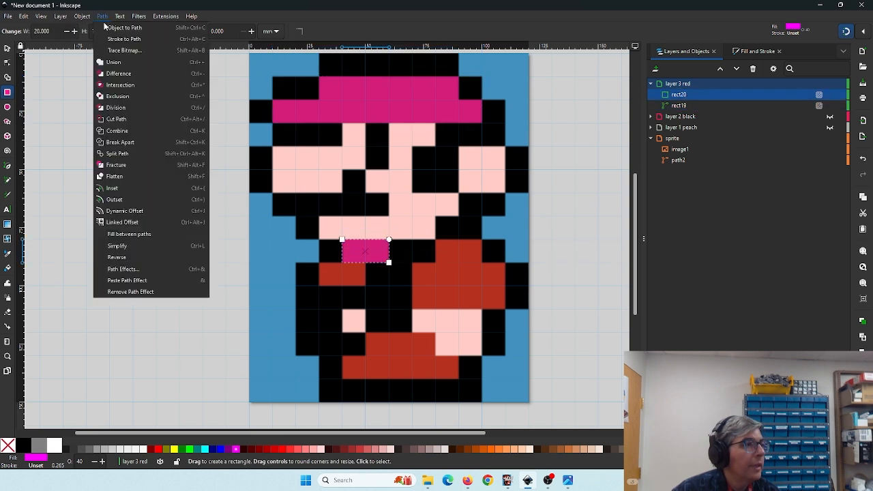
{"action": "left_click", "coordinate": [107, 28]}
{"action": "left_click", "coordinate": [8, 63]}
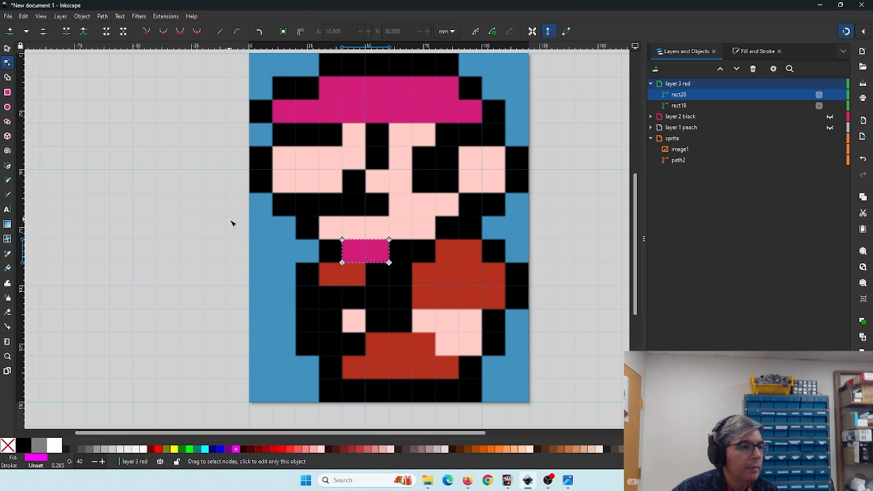
{"action": "left_click_drag", "start_coordinate": [231, 220], "coordinate": [238, 184]}
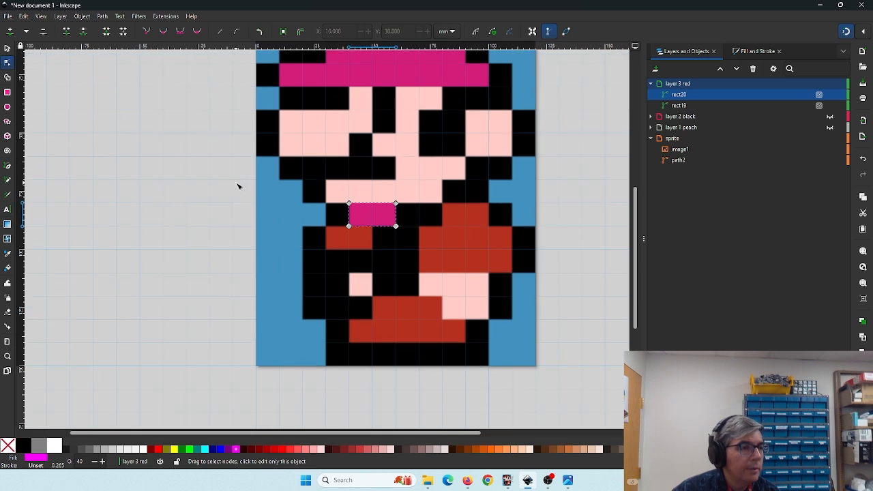
{"action": "double_click", "coordinate": [358, 227]}
{"action": "left_click_drag", "start_coordinate": [359, 226], "coordinate": [330, 248]}
{"action": "double_click", "coordinate": [358, 238]}
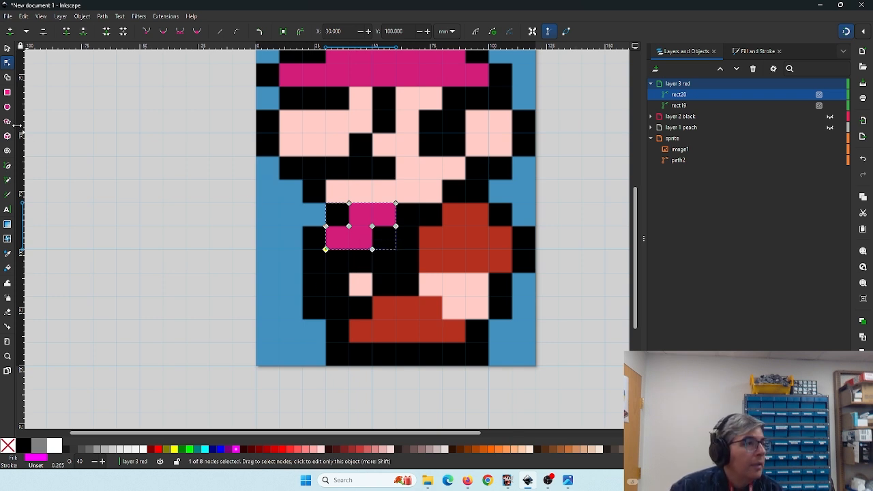
- Draw a rectangle about 20 × 30 mm over the red overalls on the right
{"action": "left_click", "coordinate": [8, 93]}
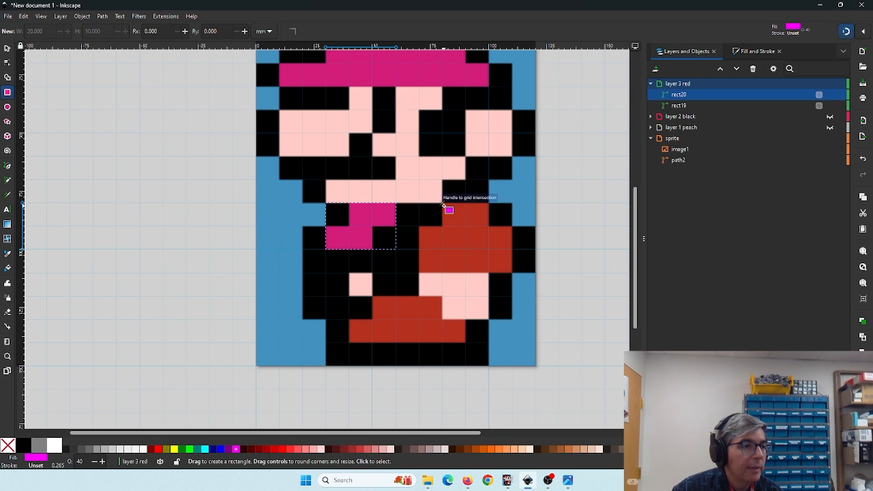
{"action": "left_click_drag", "start_coordinate": [442, 204], "coordinate": [488, 272]}
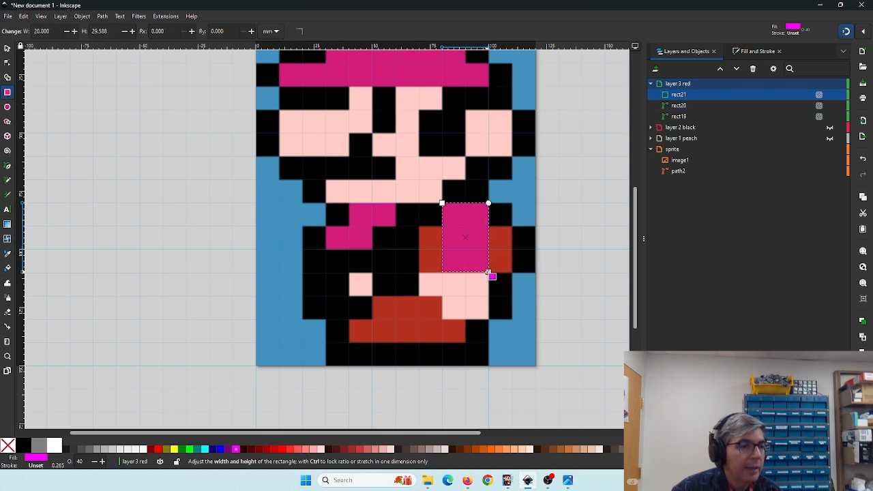
- Convert the overalls rectangle to a path and extend its lower half left over the adjacent red block
{"action": "left_click", "coordinate": [102, 20]}
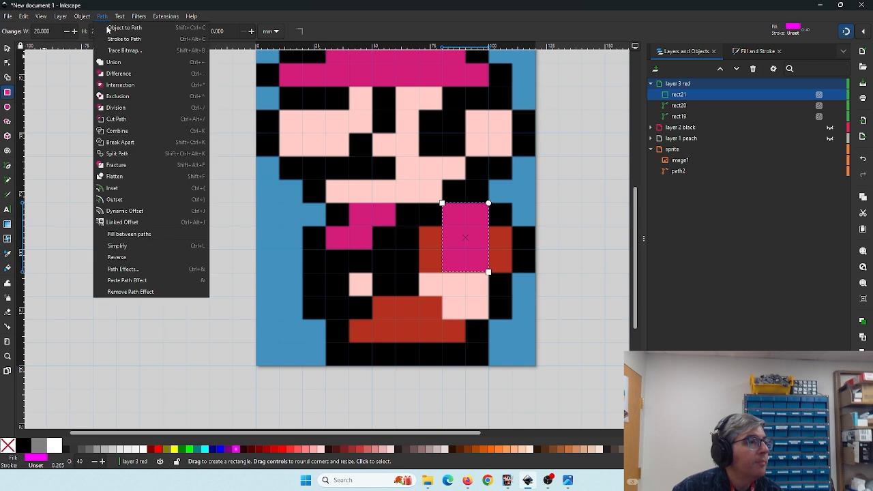
{"action": "left_click", "coordinate": [110, 28]}
{"action": "left_click", "coordinate": [7, 63]}
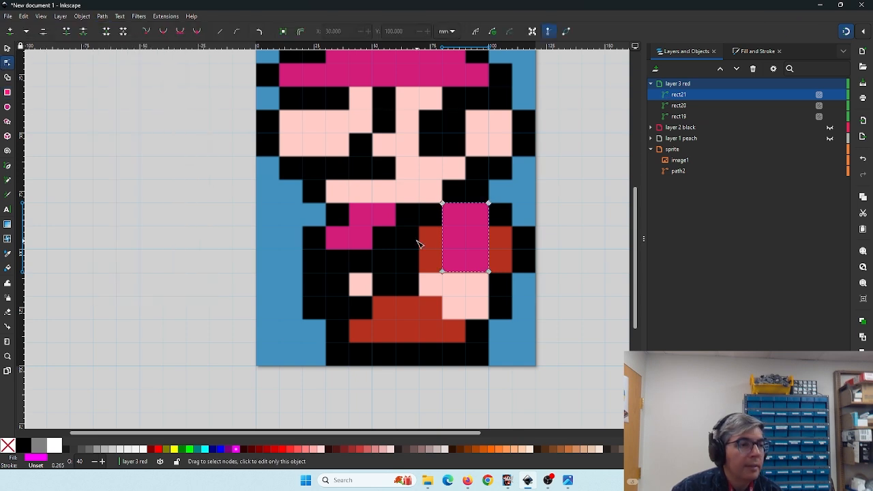
{"action": "double_click", "coordinate": [443, 247]}
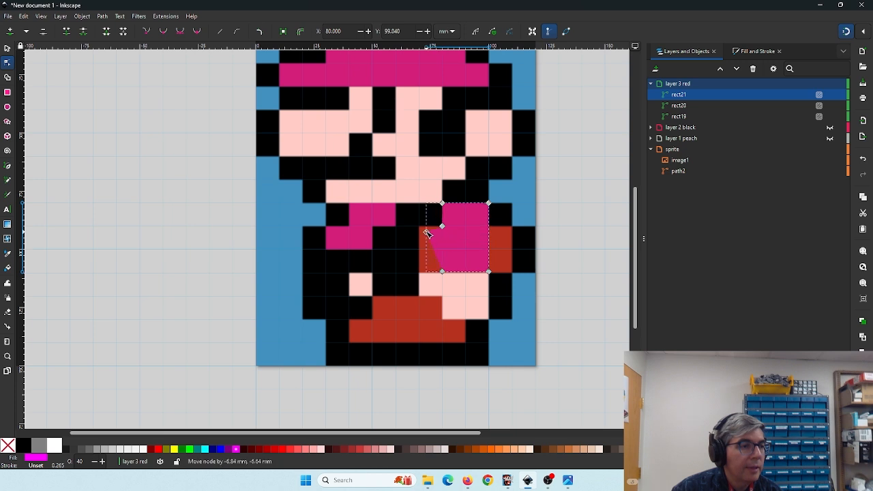
{"action": "left_click_drag", "start_coordinate": [442, 226], "coordinate": [418, 226]}
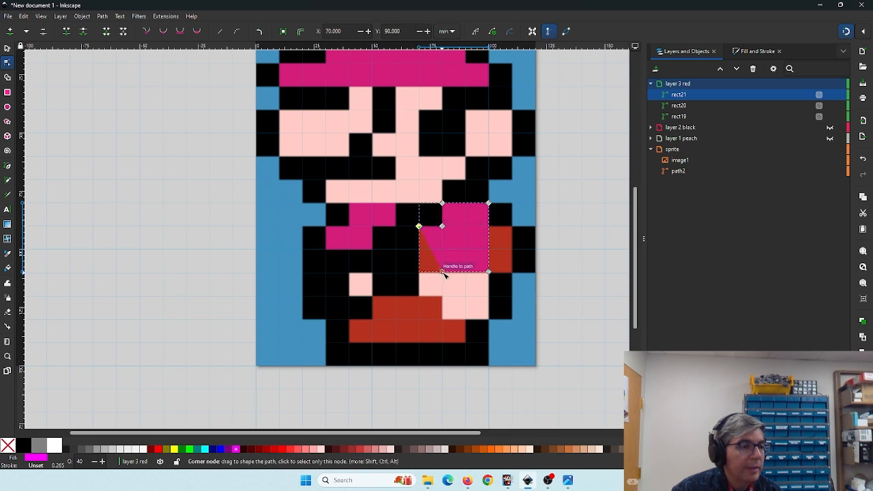
{"action": "left_click_drag", "start_coordinate": [442, 272], "coordinate": [418, 273]}
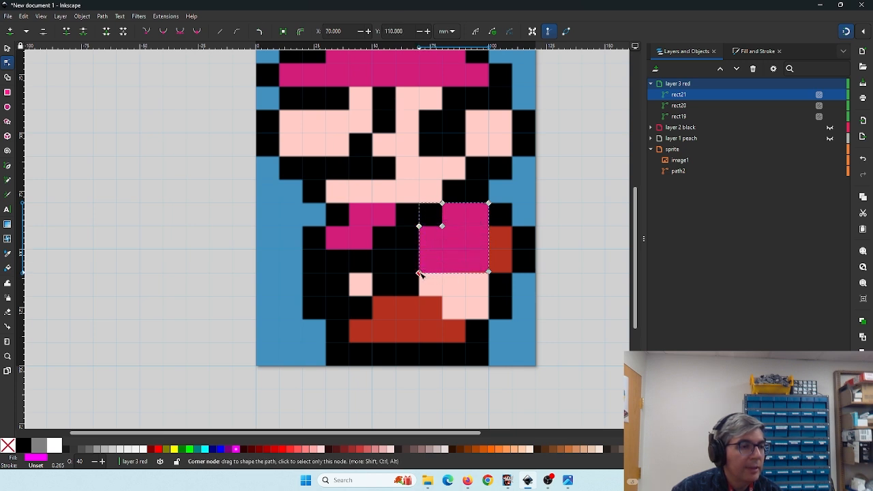
- Add a node on the overalls path's right edge and extend its lower-right corner over the red block beside it
{"action": "double_click", "coordinate": [489, 243]}
{"action": "left_click_drag", "start_coordinate": [488, 243], "coordinate": [512, 272]}
{"action": "double_click", "coordinate": [489, 247]}
{"action": "left_click_drag", "start_coordinate": [385, 287], "coordinate": [395, 257]}
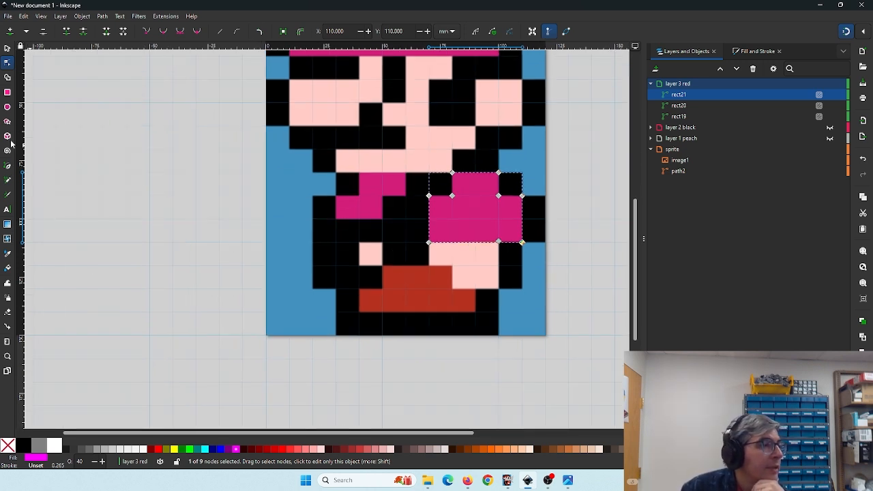
- Draw a 30 × 20 mm rectangle over the red trousers at the bottom
{"action": "left_click", "coordinate": [8, 95]}
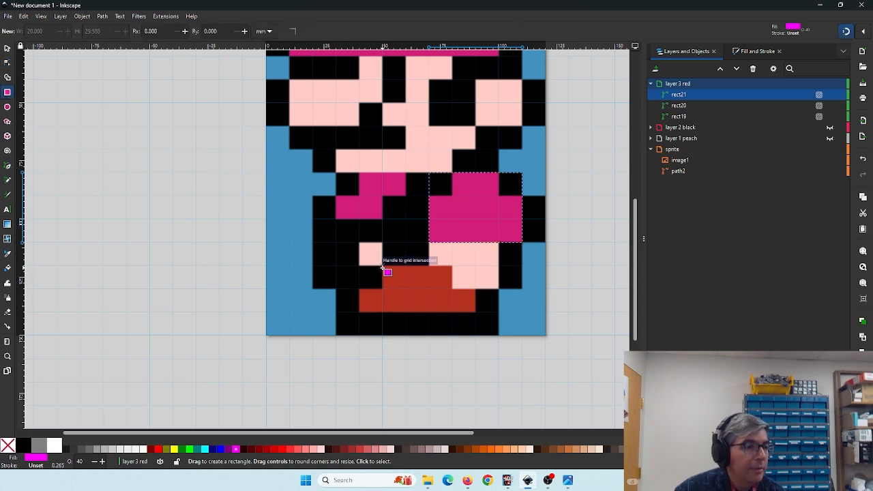
{"action": "left_click_drag", "start_coordinate": [384, 268], "coordinate": [452, 312]}
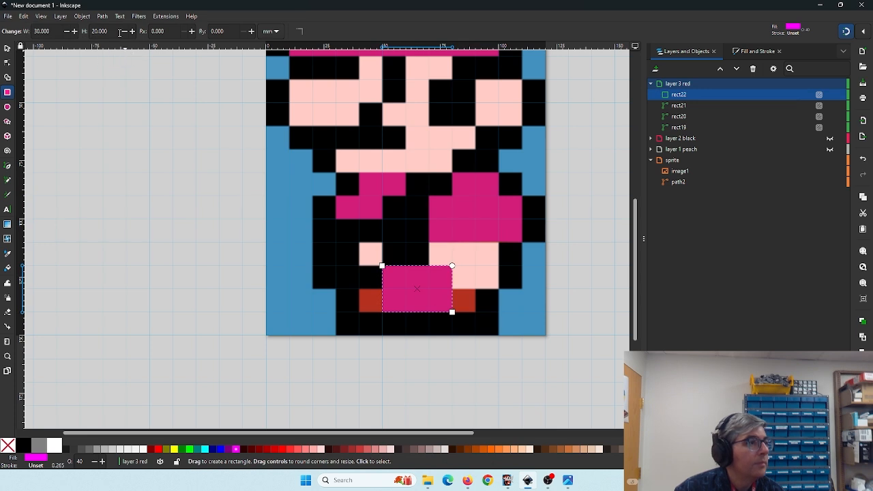
- Convert the trousers rectangle to a path and extend its lower corners left and right over the red blocks beside it
{"action": "left_click", "coordinate": [102, 16]}
{"action": "left_click", "coordinate": [109, 27]}
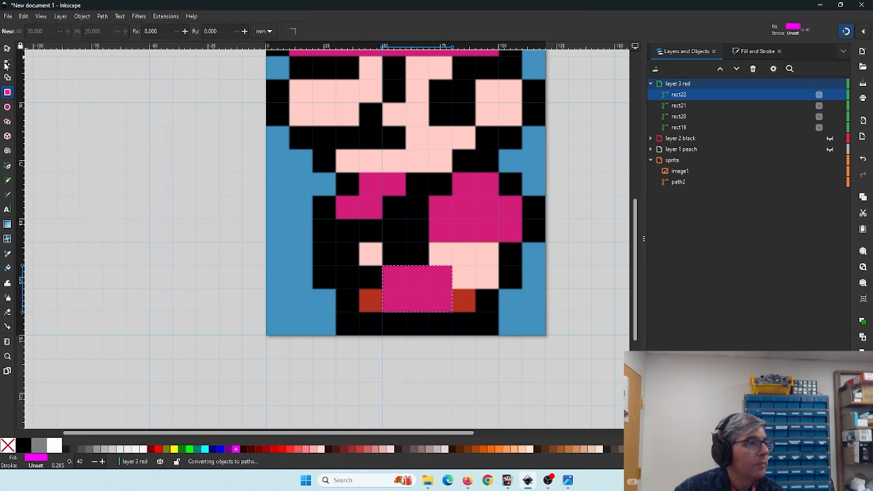
{"action": "key", "text": "n"}
{"action": "double_click", "coordinate": [382, 301]}
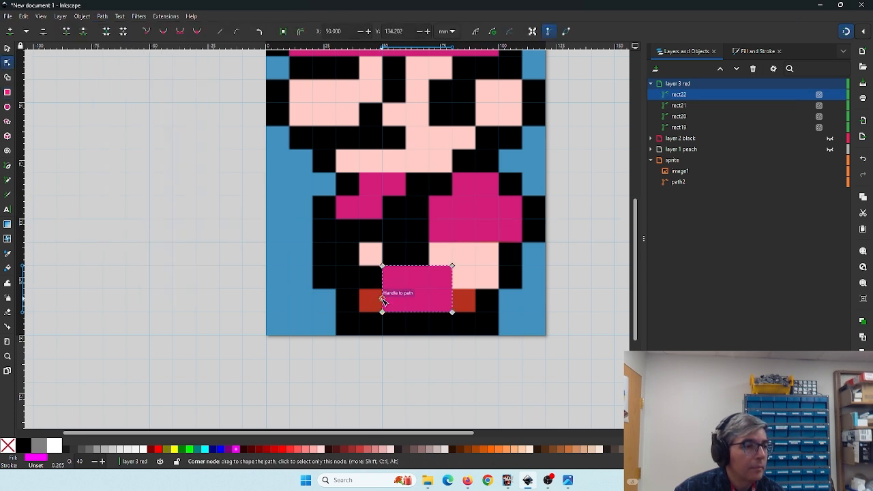
{"action": "left_click_drag", "start_coordinate": [382, 301], "coordinate": [359, 313]}
{"action": "double_click", "coordinate": [371, 300]}
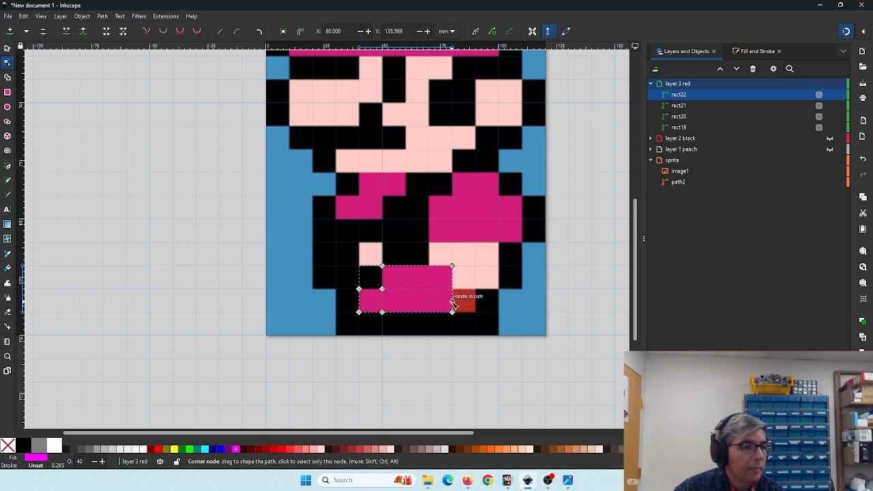
{"action": "double_click", "coordinate": [452, 303]}
{"action": "left_click_drag", "start_coordinate": [452, 303], "coordinate": [474, 311]}
{"action": "double_click", "coordinate": [464, 300]}
{"action": "key", "text": "minus"}
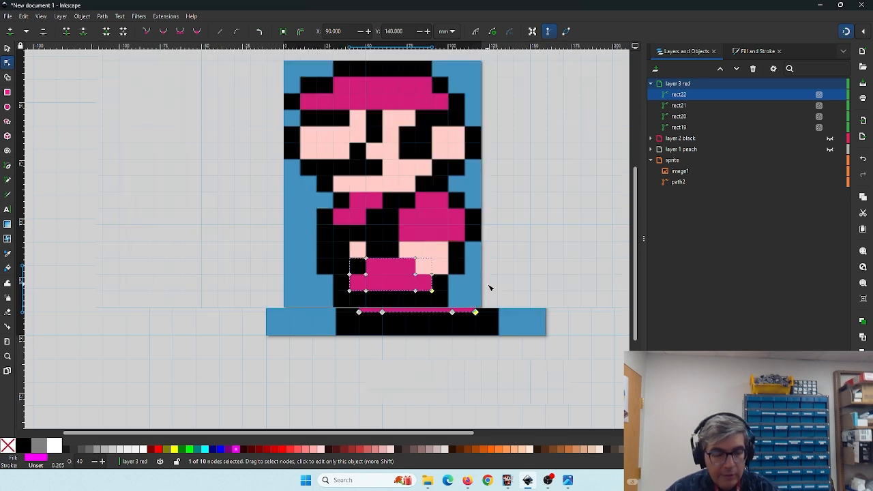
- Hide the sprite layer, collapse the layers, and toggle the colour layers' visibility to compare the traced regions
{"action": "left_click_drag", "start_coordinate": [458, 188], "coordinate": [431, 255]}
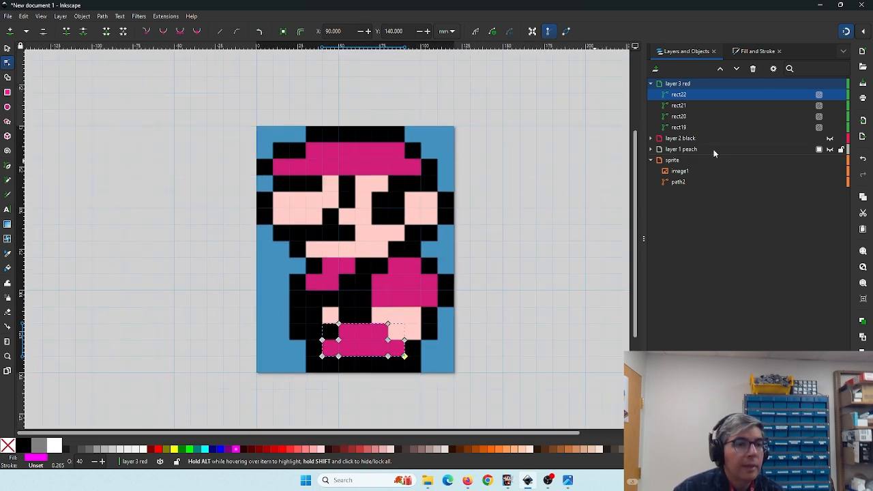
{"action": "left_click", "coordinate": [829, 161]}
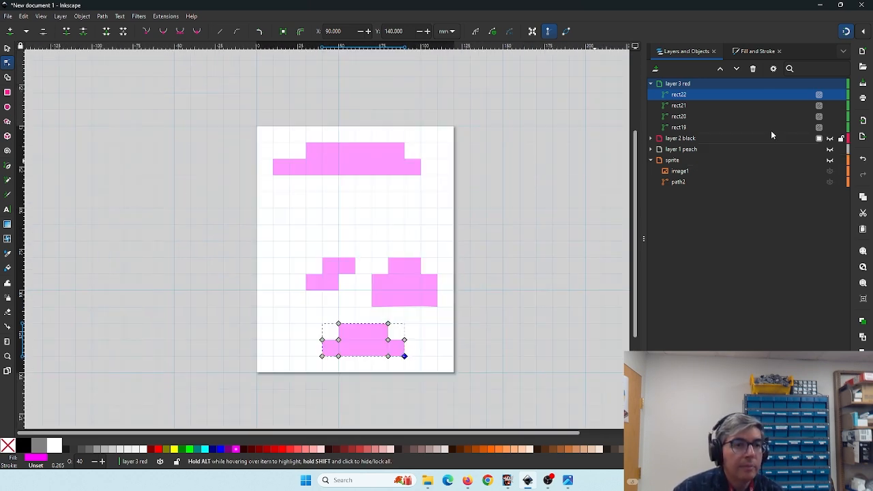
{"action": "left_click", "coordinate": [651, 84]}
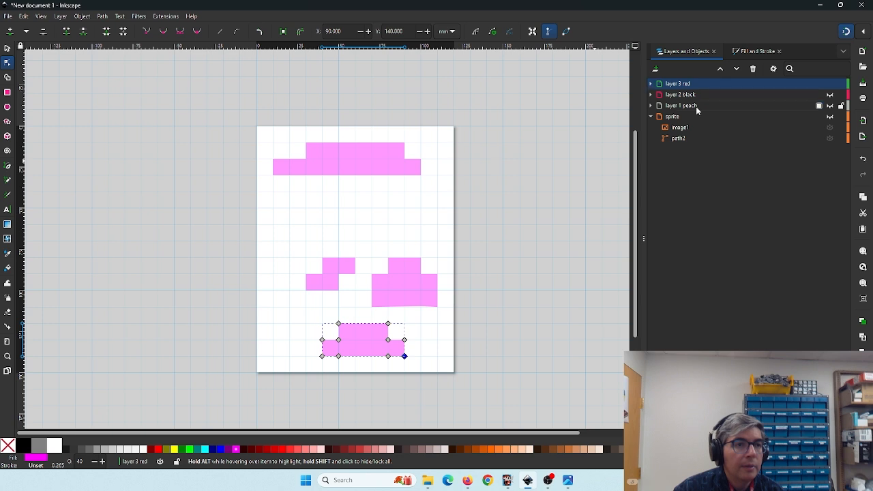
{"action": "left_click", "coordinate": [650, 117]}
{"action": "left_click", "coordinate": [830, 95]}
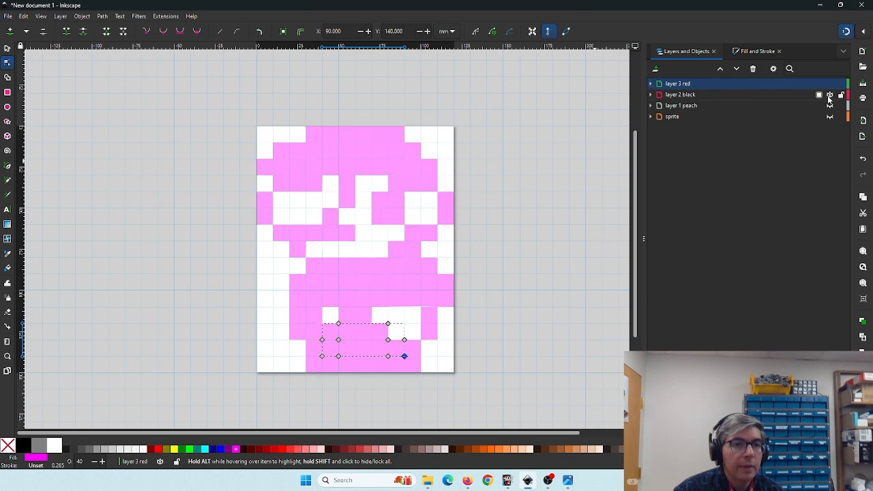
{"action": "left_click", "coordinate": [830, 106]}
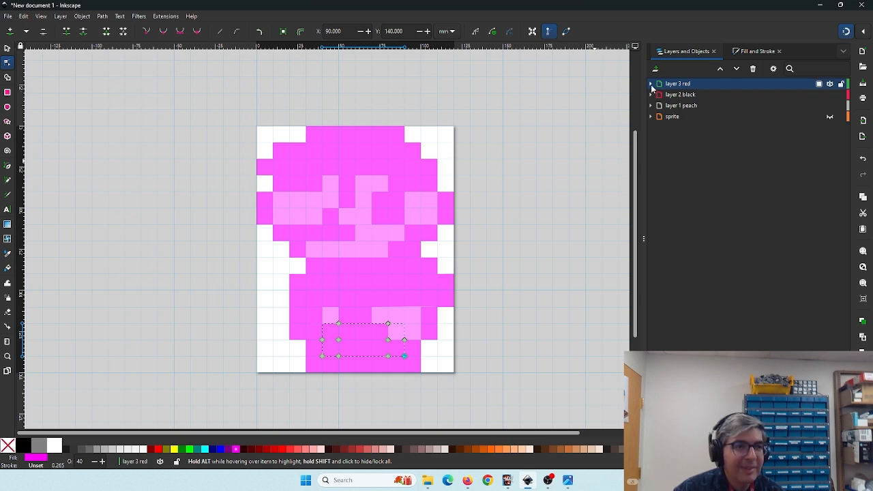
{"action": "left_click", "coordinate": [829, 83]}
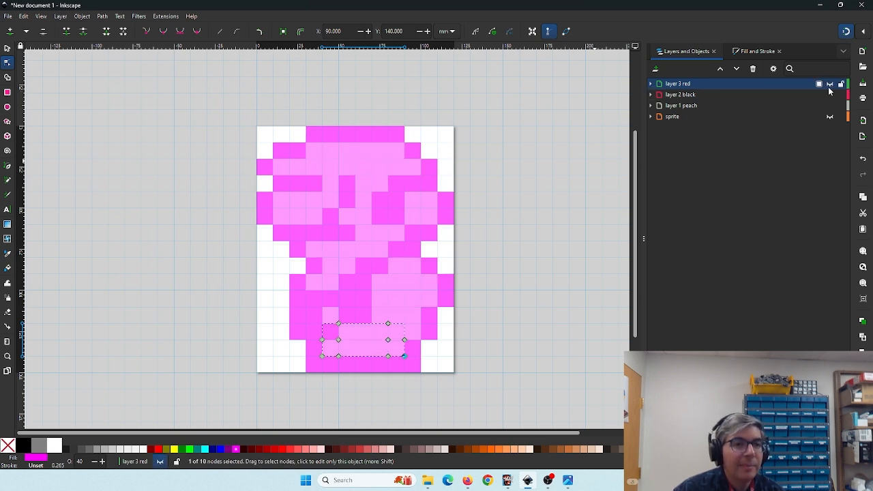
{"action": "left_click", "coordinate": [830, 95]}
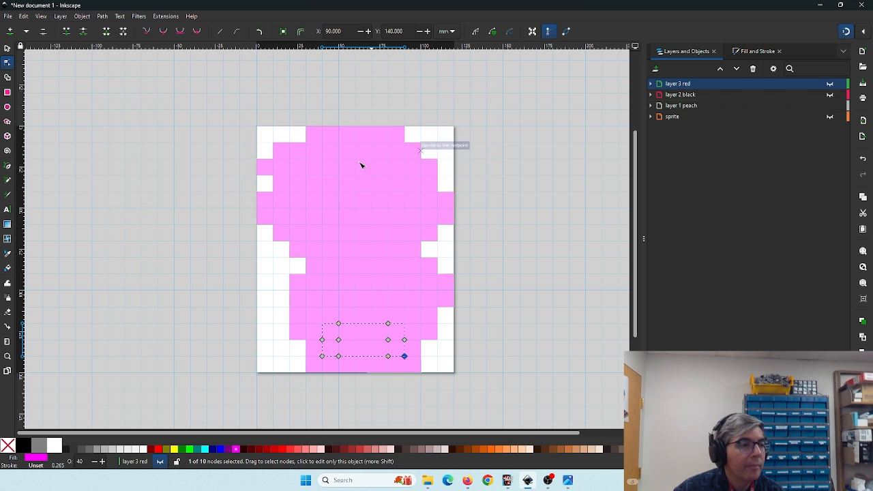
- Select the peach layer's path, give it a light peach fill, and hide the peach layer
{"action": "left_click", "coordinate": [6, 48]}
{"action": "left_click_drag", "start_coordinate": [199, 107], "coordinate": [477, 407]}
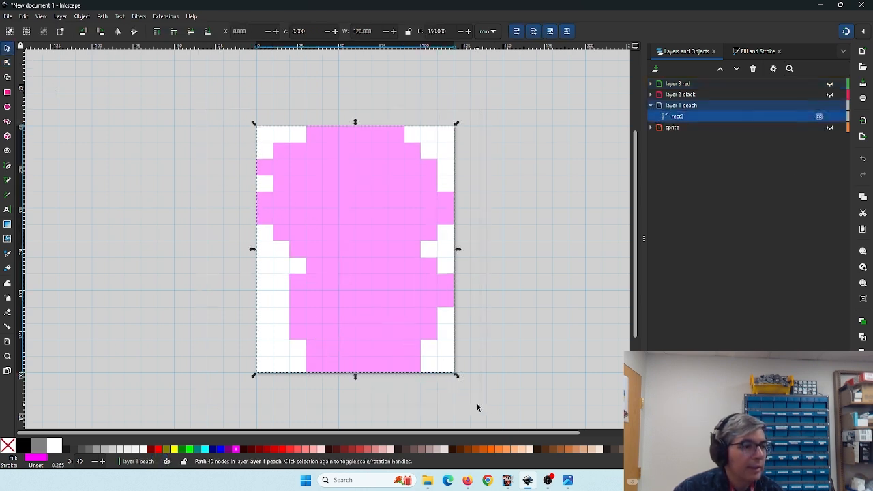
{"action": "left_click", "coordinate": [383, 450]}
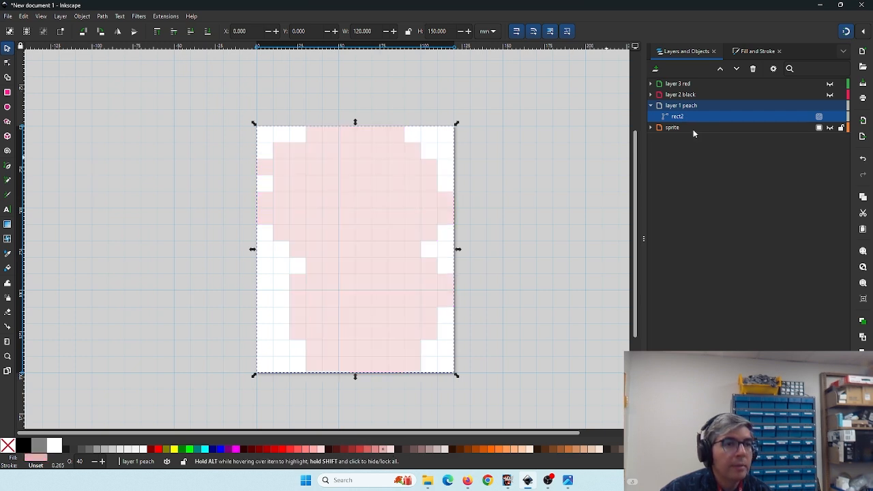
{"action": "left_click", "coordinate": [830, 107]}
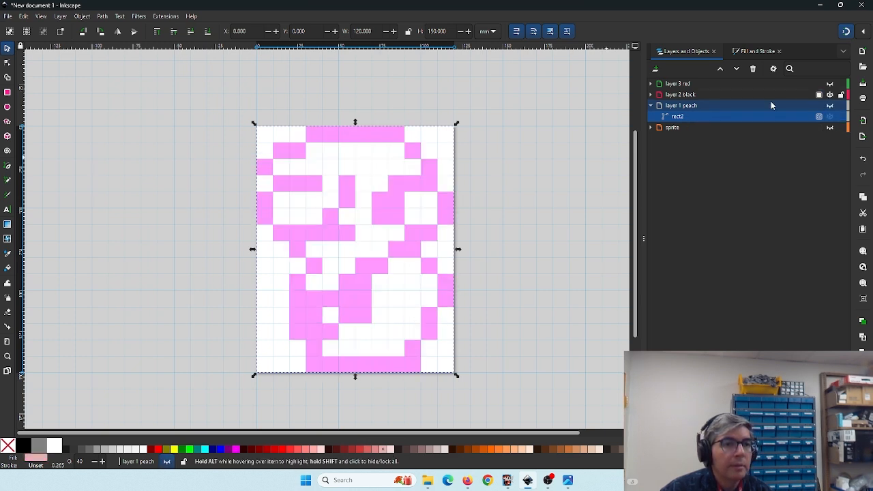
- Select all shapes on the black layer and give them a dark brown fill
{"action": "left_click_drag", "start_coordinate": [228, 106], "coordinate": [487, 397]}
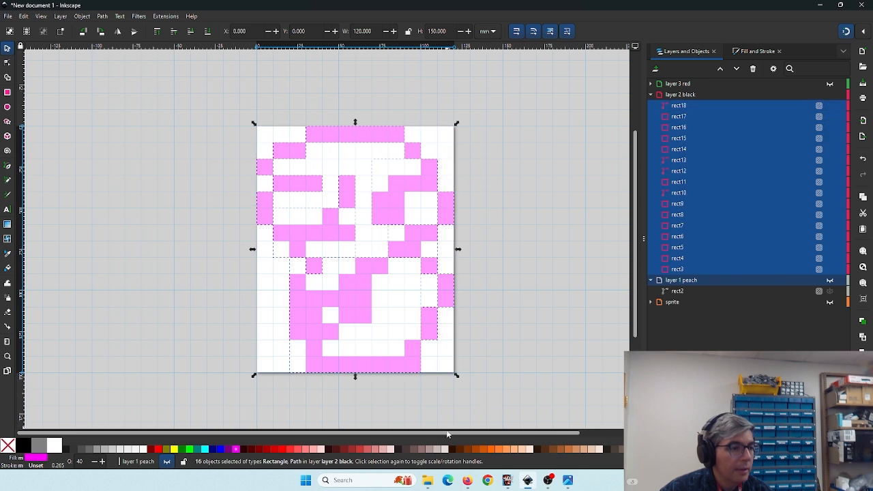
{"action": "left_click", "coordinate": [455, 450]}
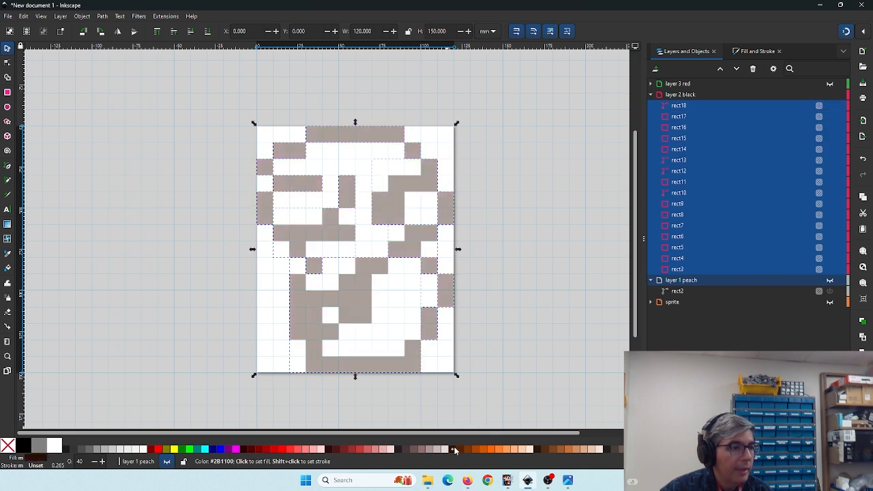
{"action": "left_click", "coordinate": [651, 95]}
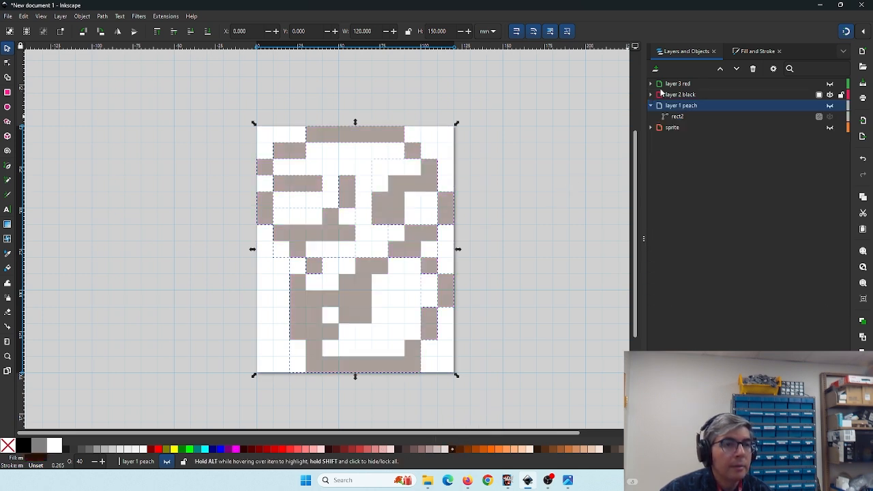
- Show the red layer, hide the black layer, and fill all the red layer's shapes red
{"action": "left_click", "coordinate": [828, 85]}
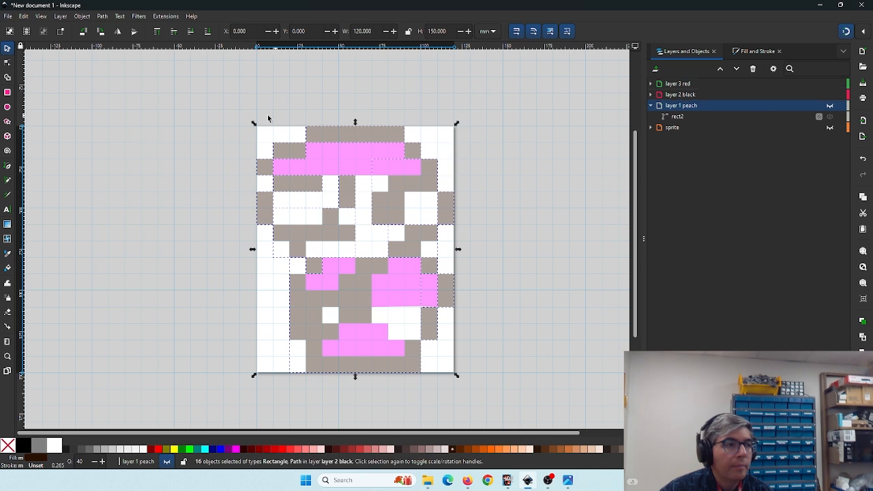
{"action": "left_click", "coordinate": [830, 95]}
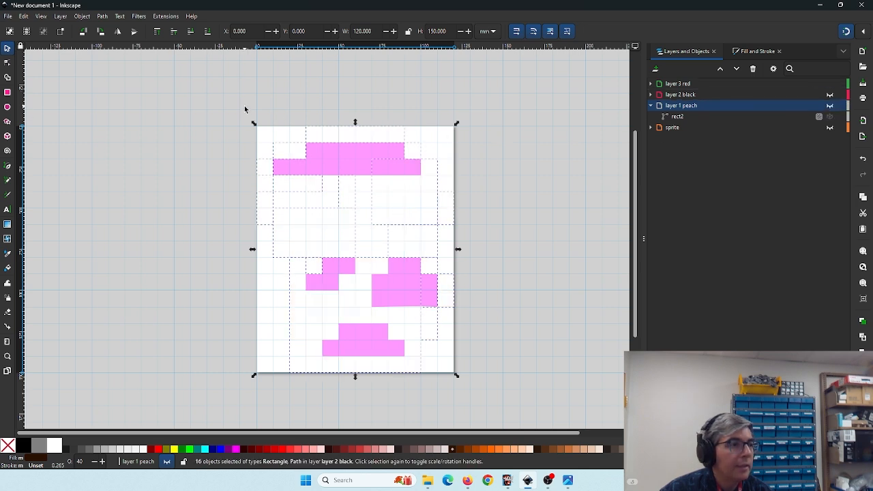
{"action": "left_click_drag", "start_coordinate": [244, 106], "coordinate": [491, 413]}
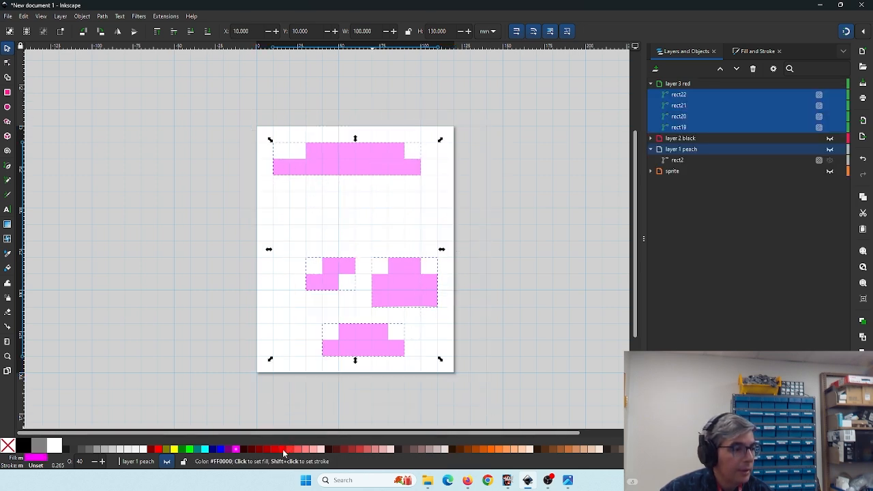
{"action": "left_click", "coordinate": [158, 449]}
- Collapse the layers and toggle the colour and sprite layers' visibility to compare the traced regions
{"action": "left_click", "coordinate": [651, 83]}
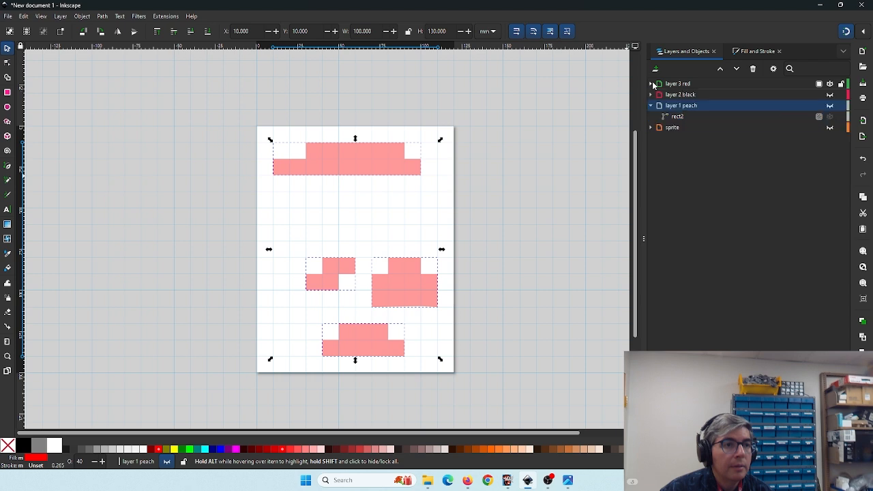
{"action": "left_click", "coordinate": [650, 105]}
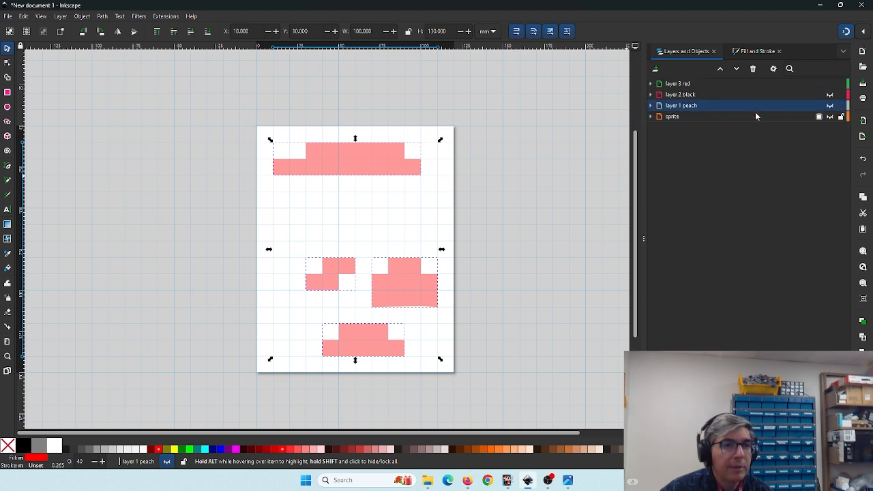
{"action": "left_click", "coordinate": [829, 105]}
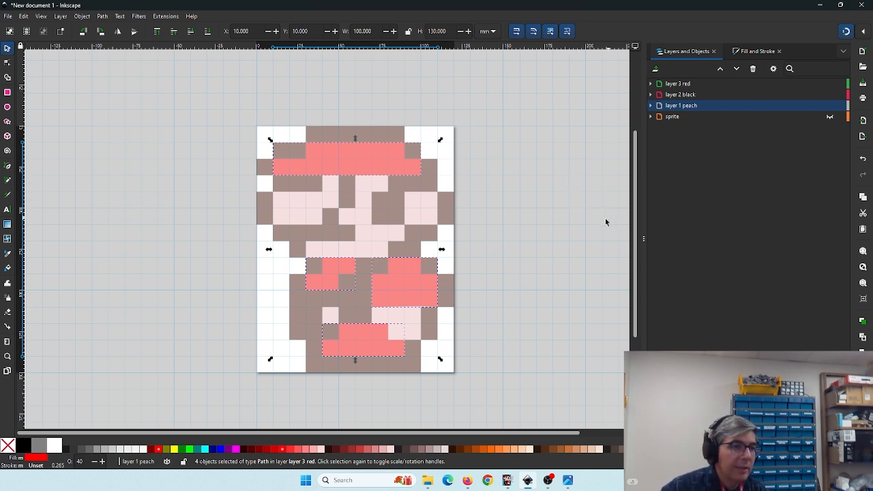
{"action": "left_click", "coordinate": [829, 117]}
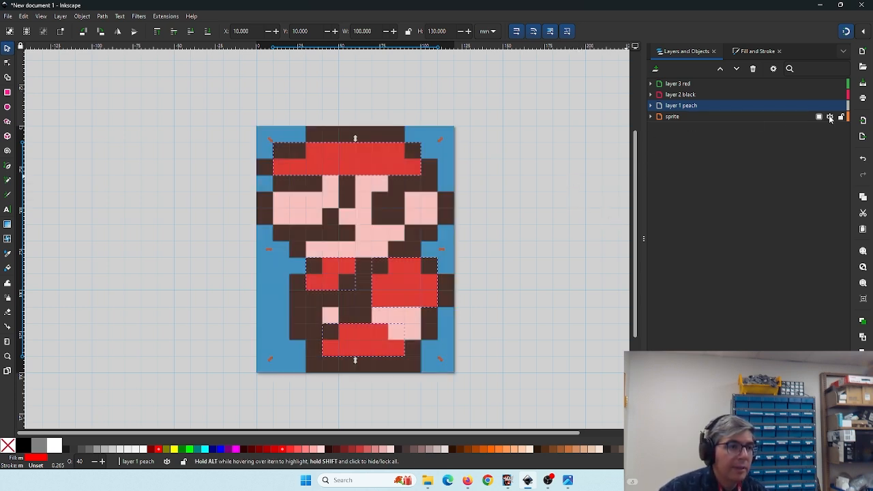
{"action": "left_click", "coordinate": [829, 117]}
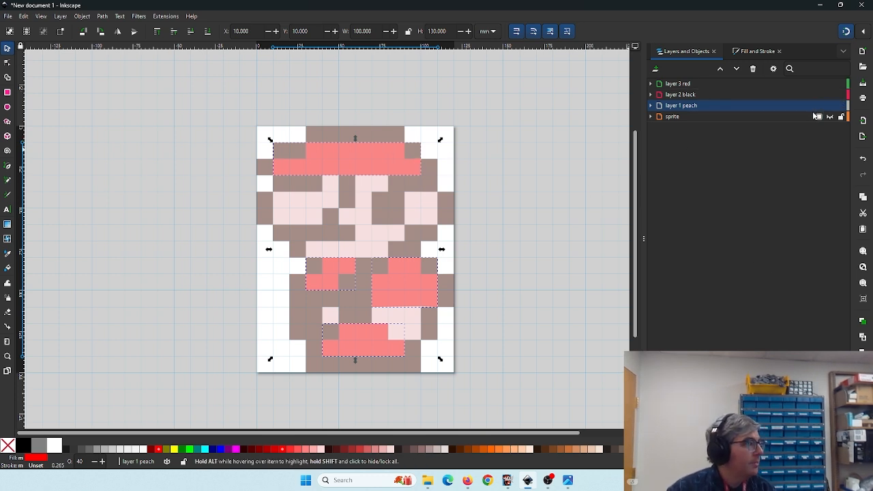
- Save the drawing as mario sprite.svg in a new mario folder inside Documents
{"action": "left_click", "coordinate": [8, 17]}
{"action": "left_click", "coordinate": [41, 96]}
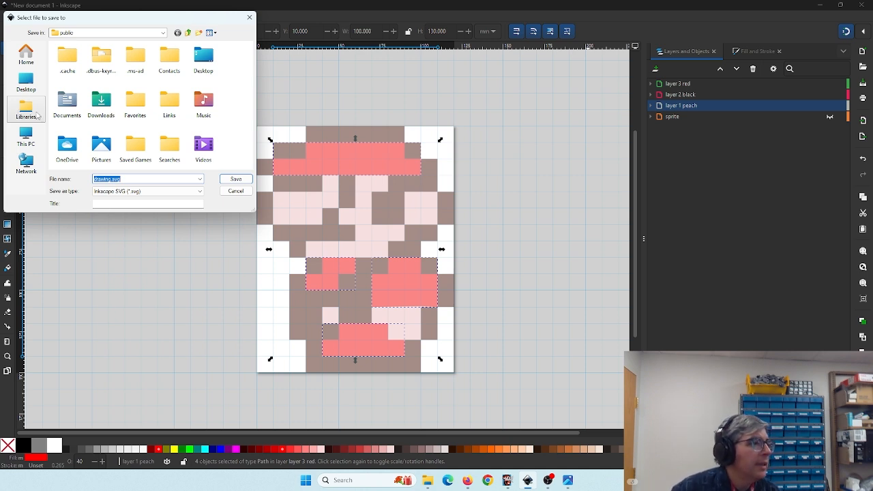
{"action": "double_click", "coordinate": [61, 104]}
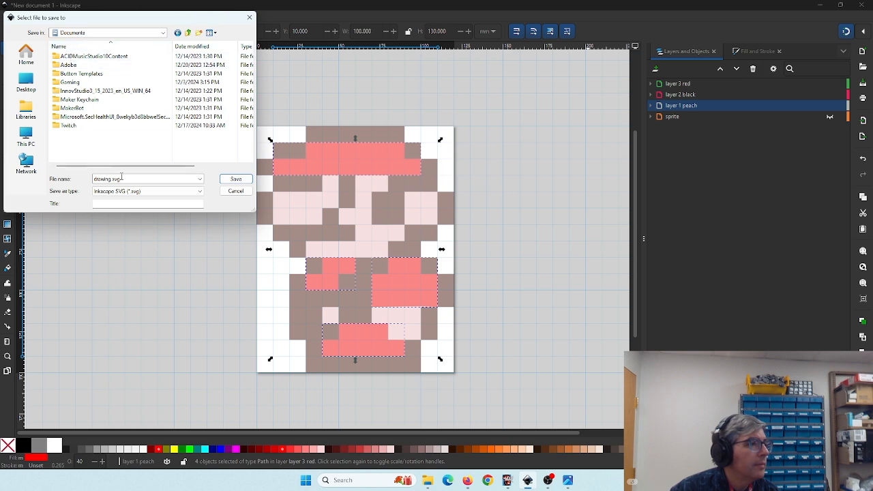
{"action": "left_click", "coordinate": [199, 32]}
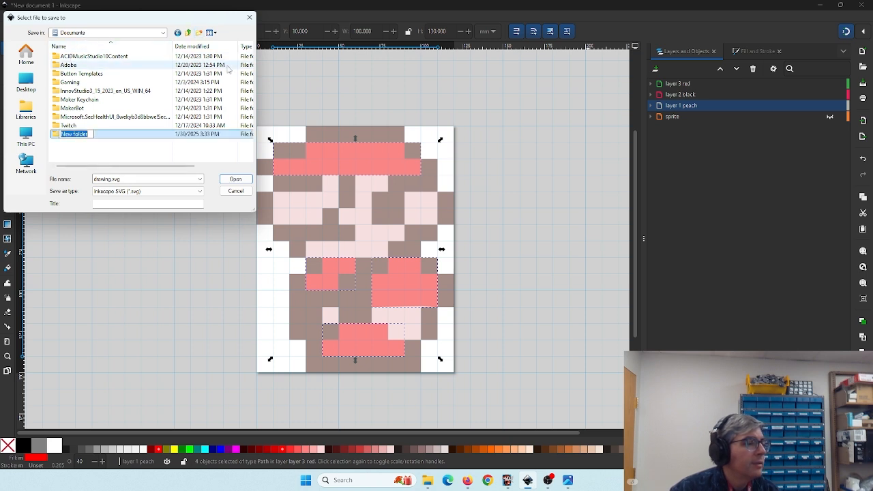
{"action": "type", "text": "mario"}
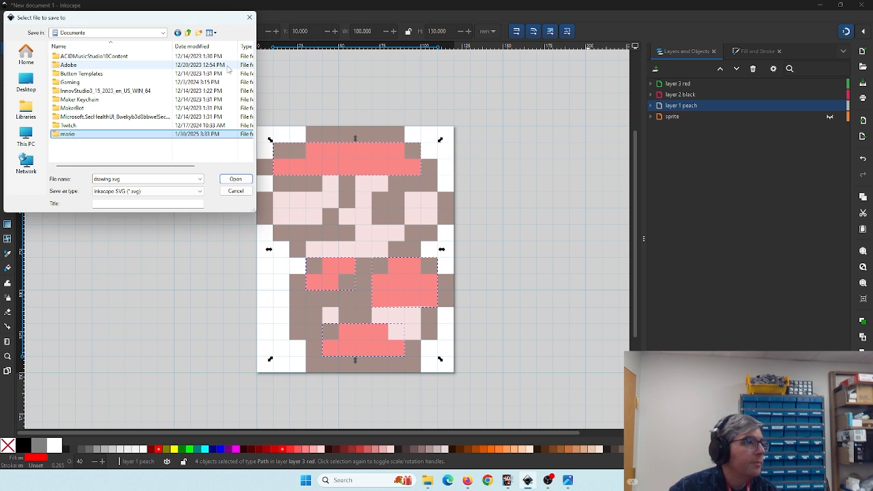
{"action": "double_click", "coordinate": [67, 136]}
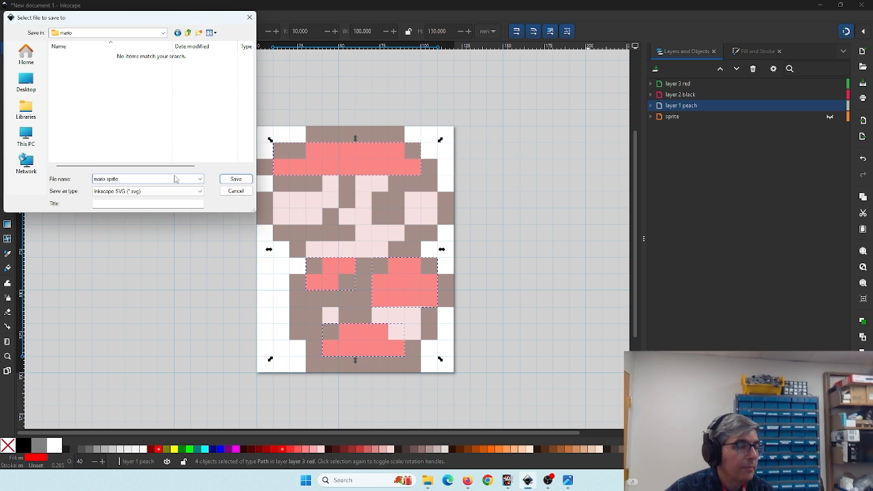
{"action": "key", "text": "Return"}
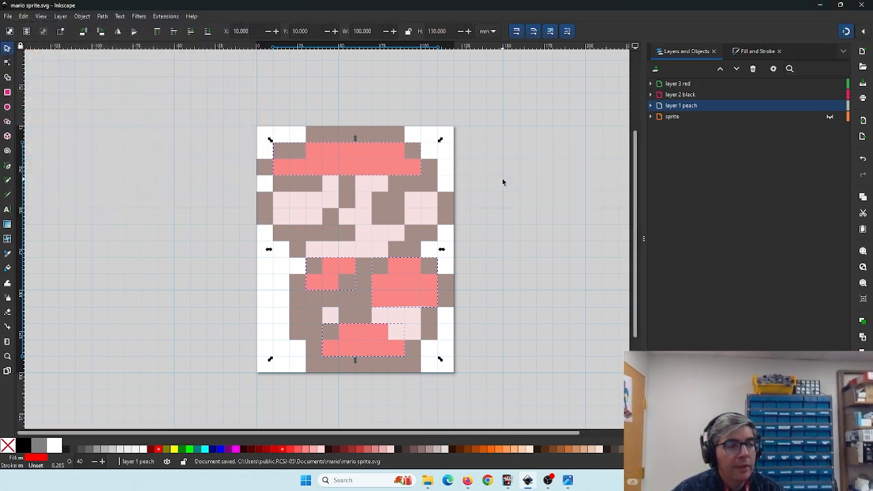
- Hide the red and black layers and save a copy as mario sprite layer 1 peach.svg
{"action": "left_click", "coordinate": [830, 83]}
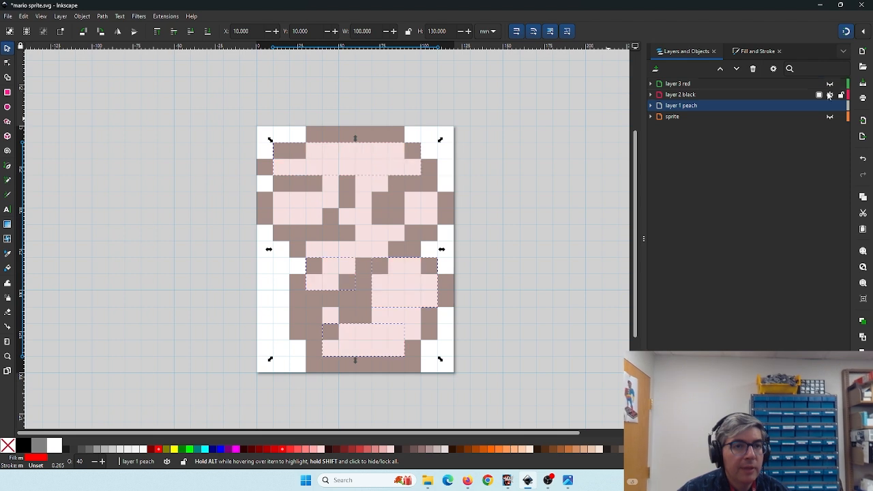
{"action": "left_click", "coordinate": [829, 95]}
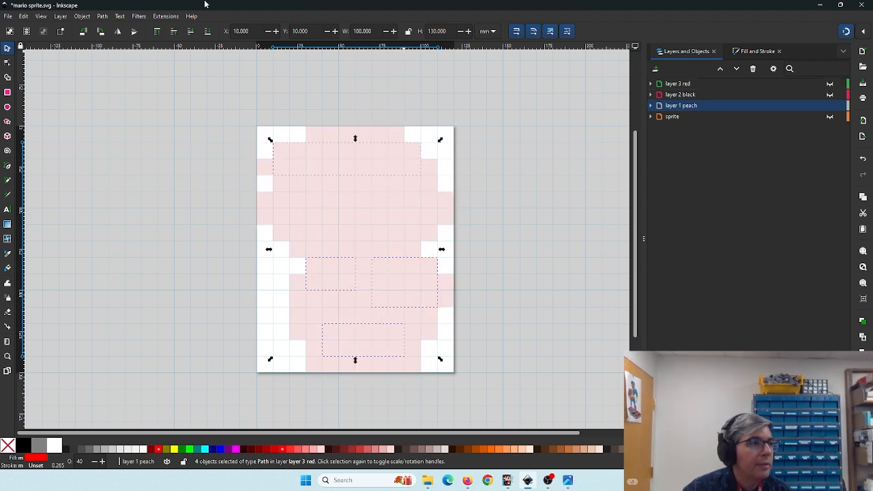
{"action": "left_click", "coordinate": [8, 16]}
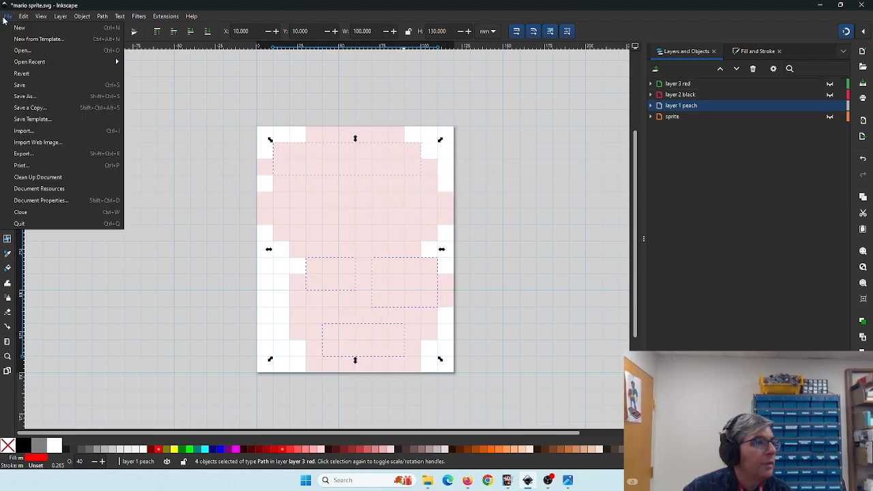
{"action": "left_click", "coordinate": [26, 95]}
{"action": "left_click", "coordinate": [118, 178]}
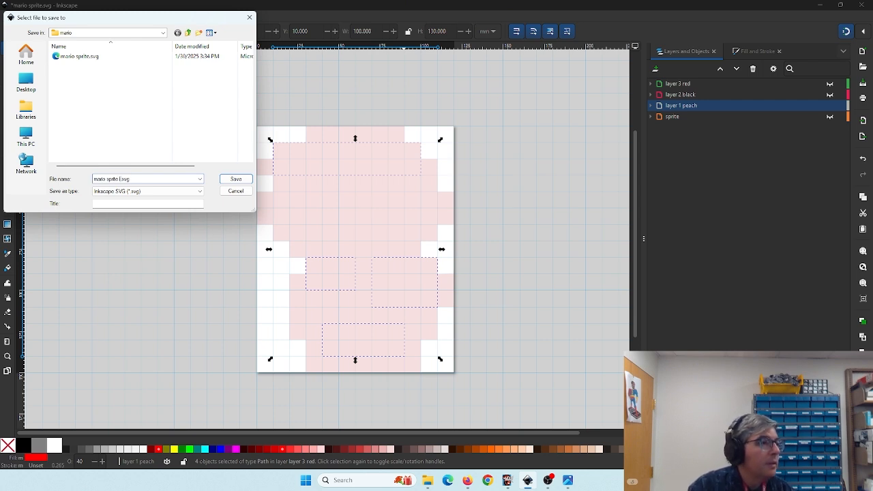
{"action": "type", "text": "layer 1 peach"}
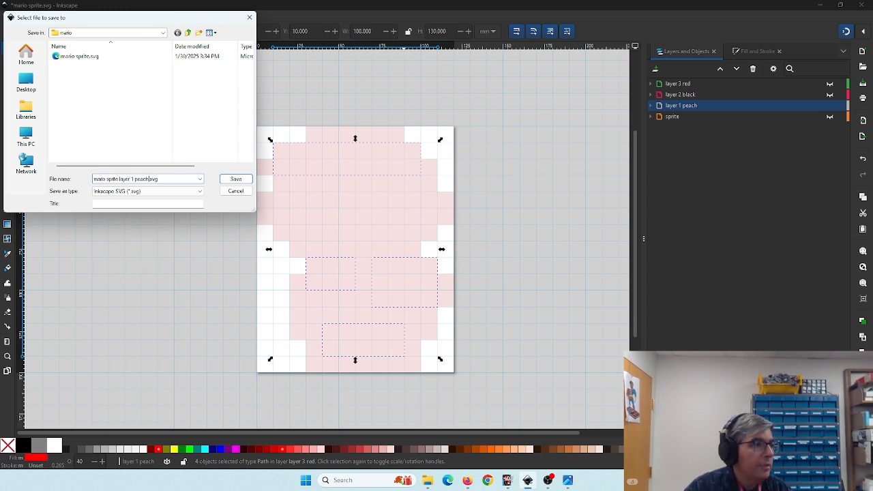
{"action": "key", "text": "Return"}
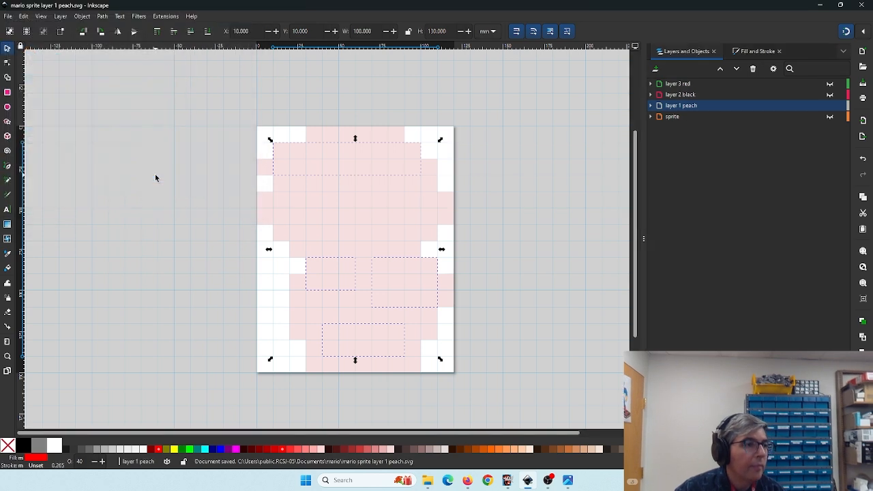
- Show only the black layer and save the file as mario sprite layer 2 black.svg
{"action": "left_click", "coordinate": [830, 105]}
{"action": "left_click", "coordinate": [829, 94]}
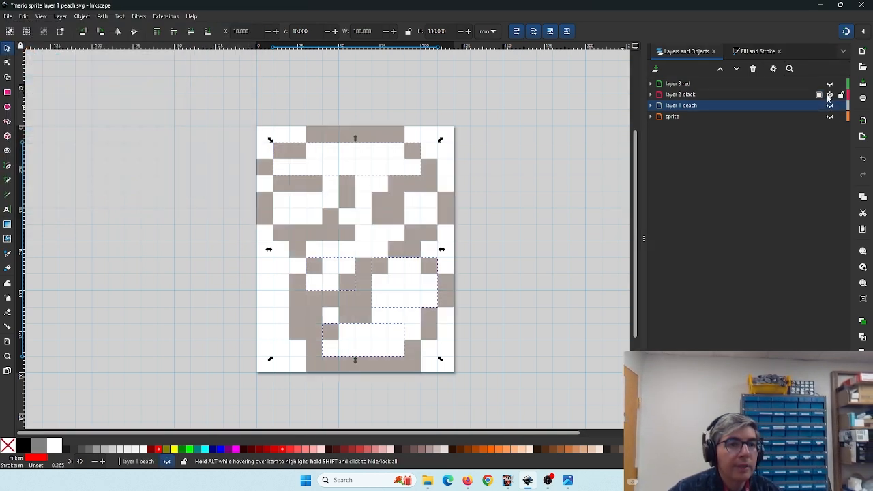
{"action": "left_click", "coordinate": [8, 19]}
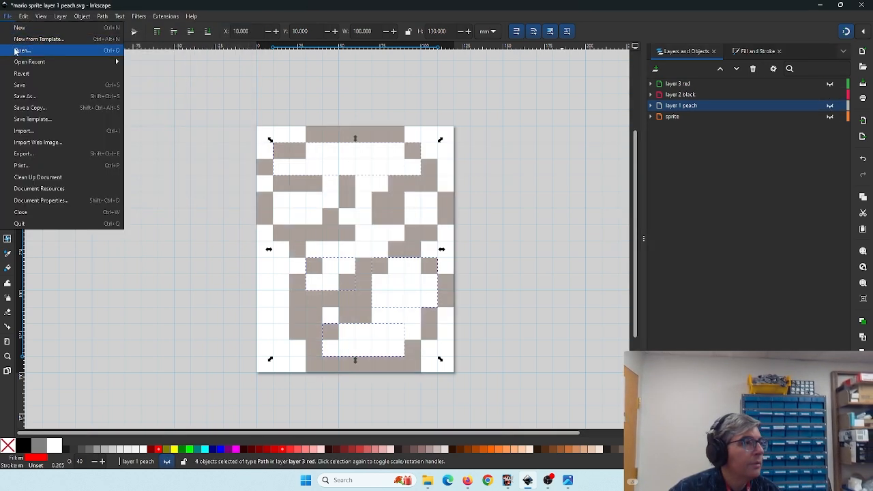
{"action": "left_click", "coordinate": [24, 95]}
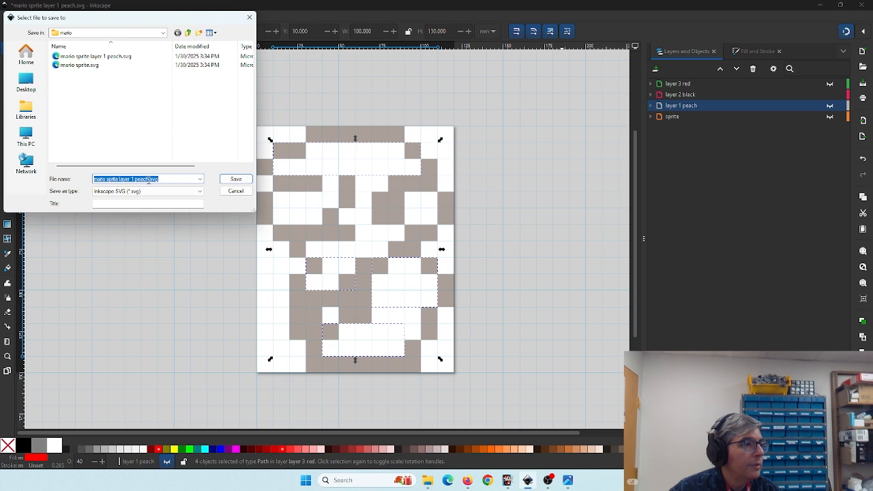
{"action": "left_click_drag", "start_coordinate": [149, 179], "coordinate": [131, 178]}
{"action": "key", "text": "BackSpace"}
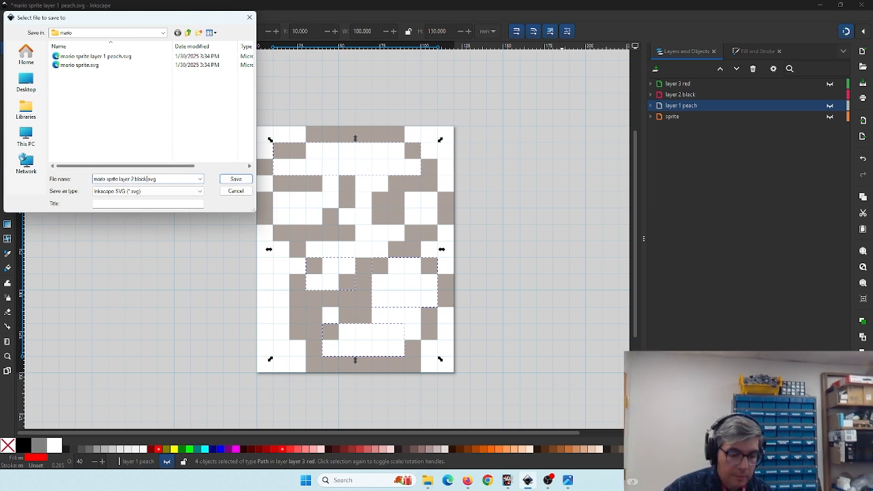
{"action": "key", "text": "Return"}
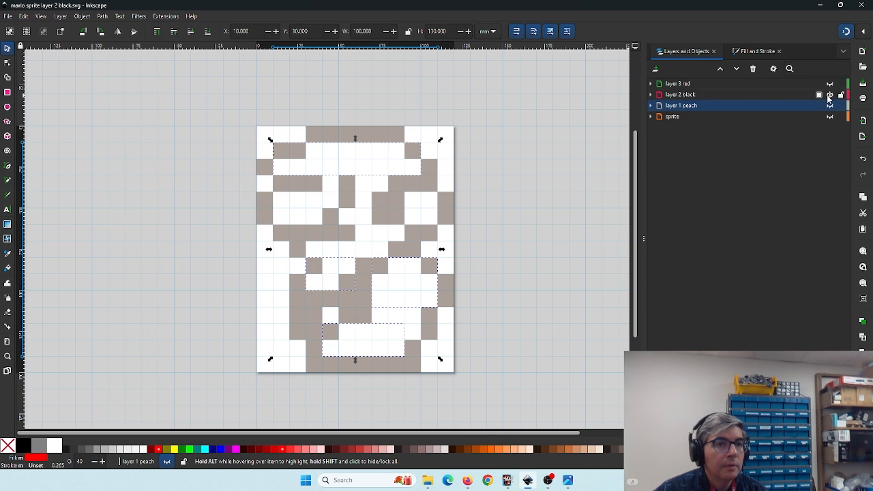
- Show only the red layer, save it as mario sprite layer 3 red.svg, then show all colour layers again
{"action": "left_click", "coordinate": [830, 94]}
{"action": "left_click", "coordinate": [8, 16]}
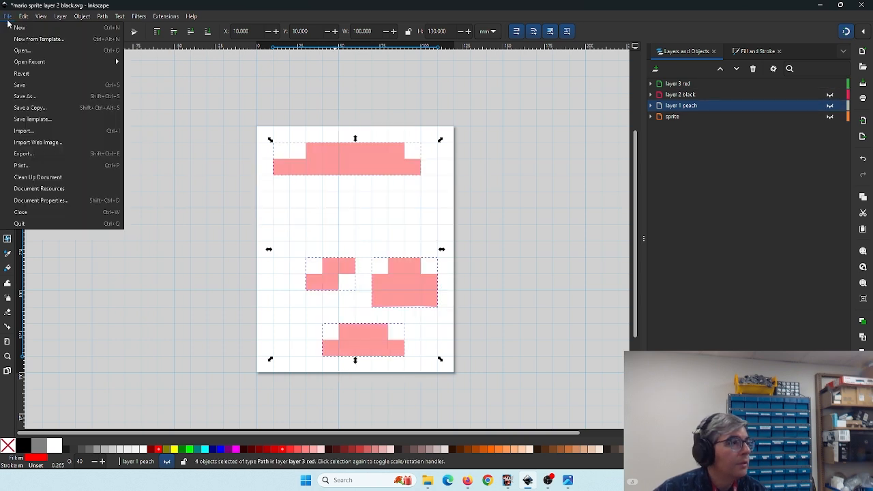
{"action": "left_click", "coordinate": [27, 101]}
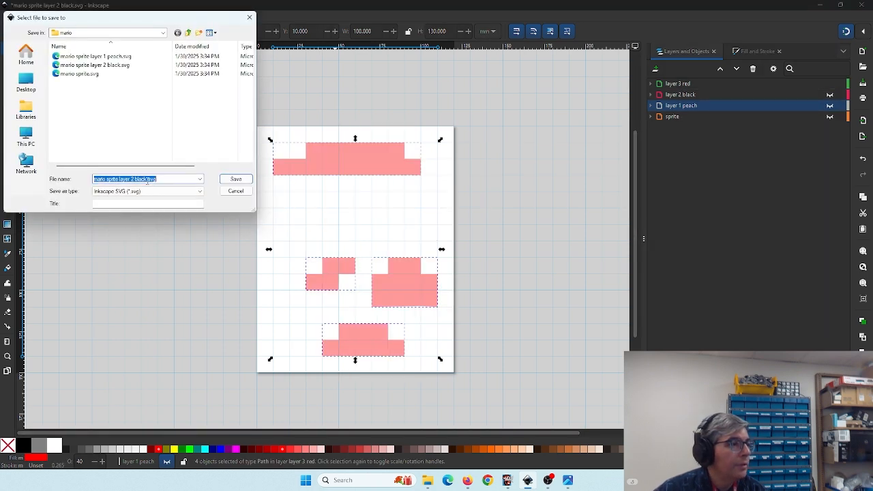
{"action": "left_click_drag", "start_coordinate": [147, 179], "coordinate": [129, 179]}
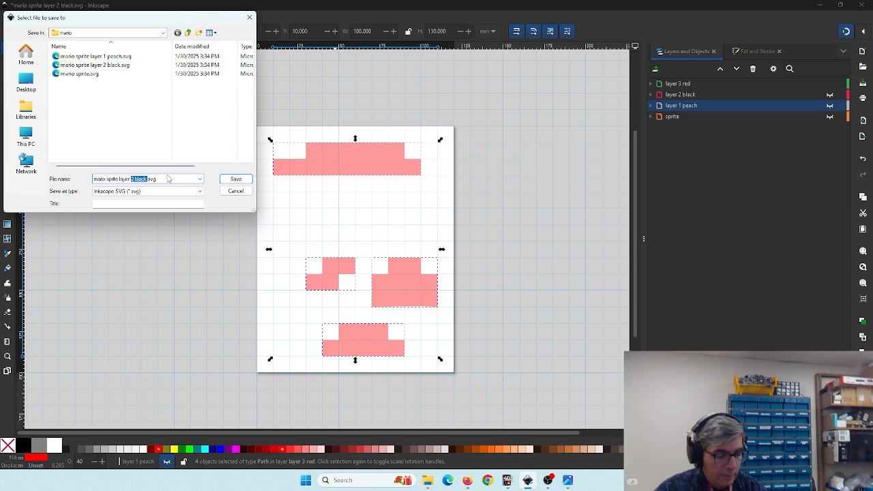
{"action": "type", "text": "3 red"}
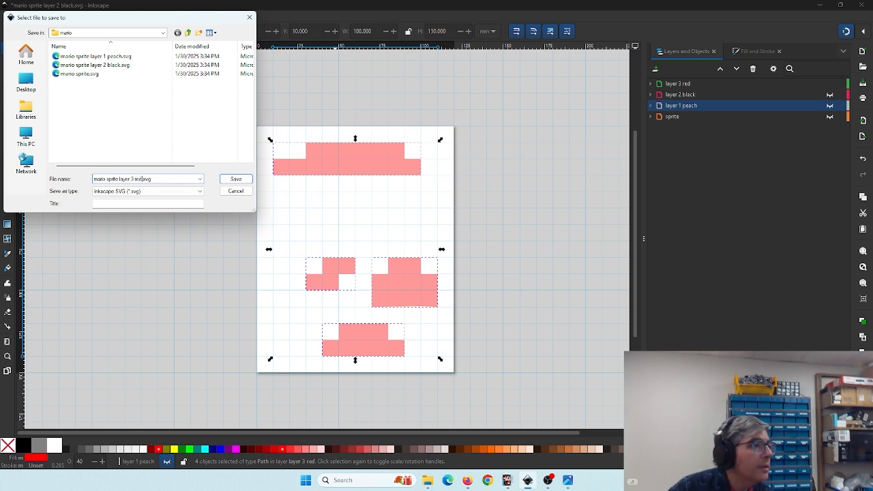
{"action": "key", "text": "Return"}
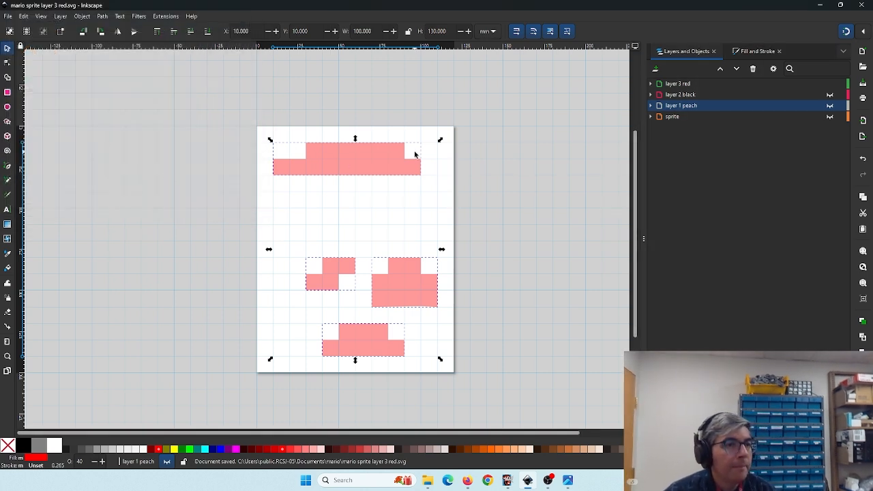
{"action": "left_click", "coordinate": [830, 94]}
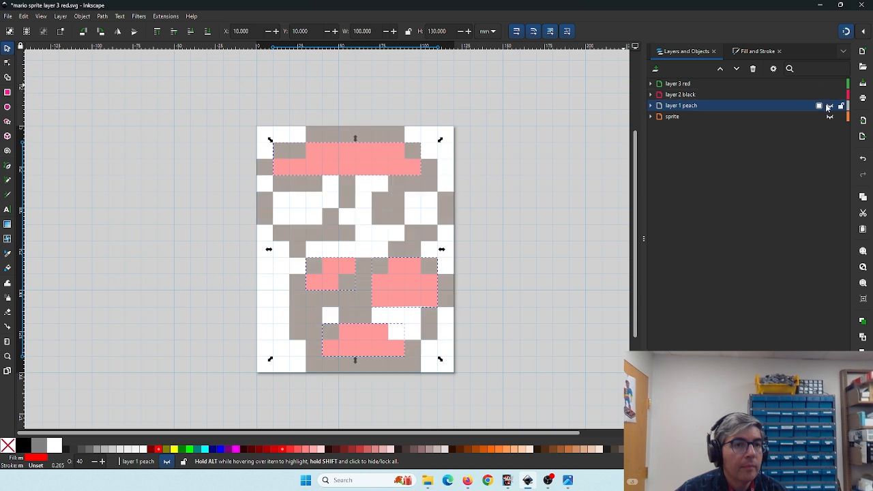
{"action": "left_click", "coordinate": [829, 105]}
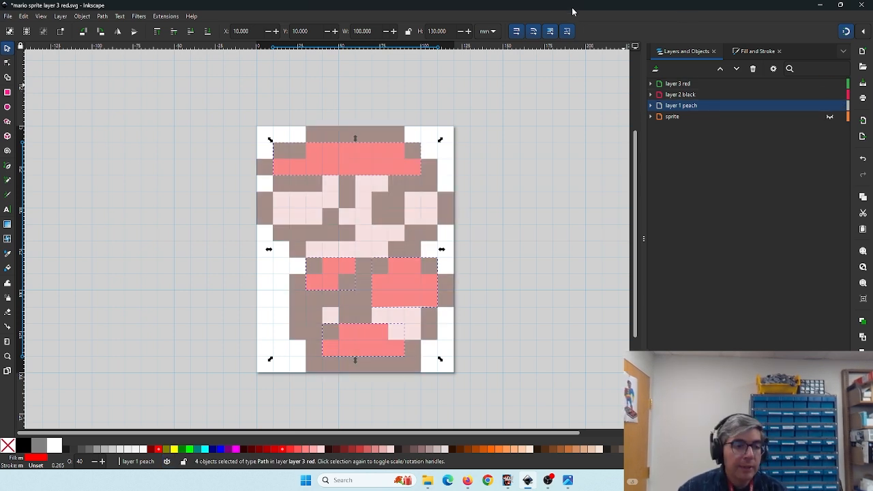
- Open the mario folder in Documents to check the saved layer SVG files
{"action": "left_click", "coordinate": [428, 481]}
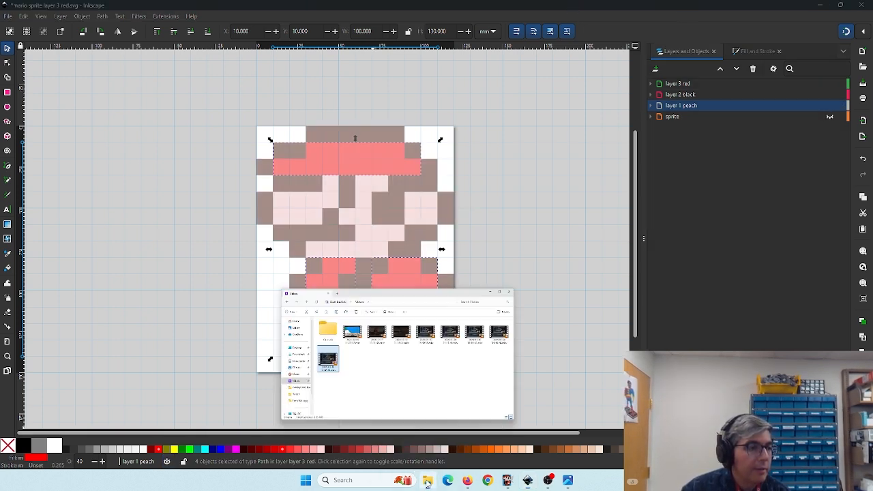
{"action": "left_click", "coordinate": [153, 234]}
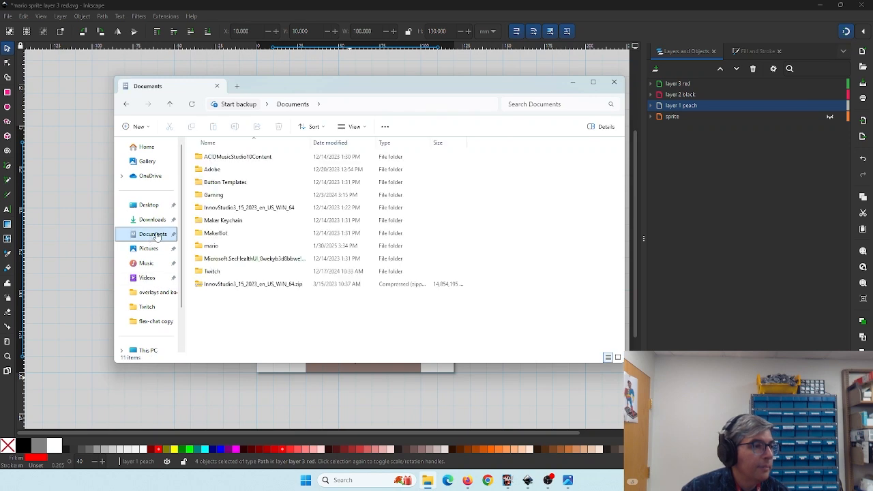
{"action": "double_click", "coordinate": [211, 246]}
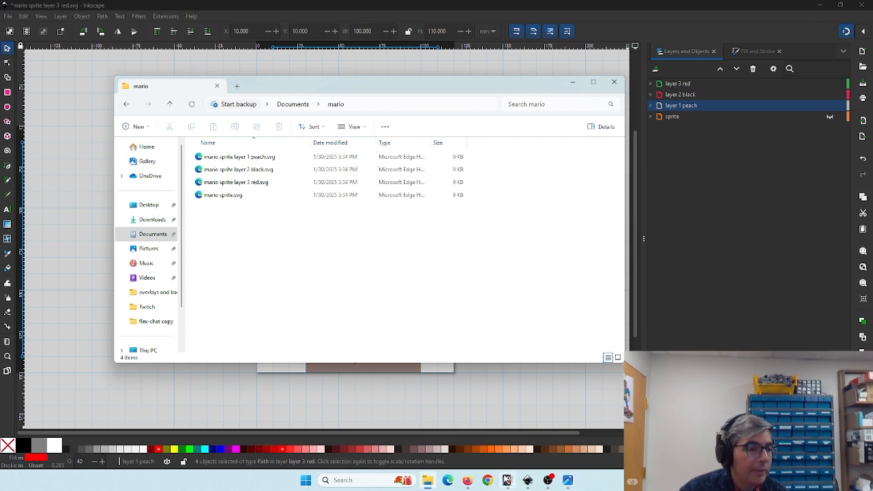
{"action": "mouse_move", "coordinate": [545, 481]}
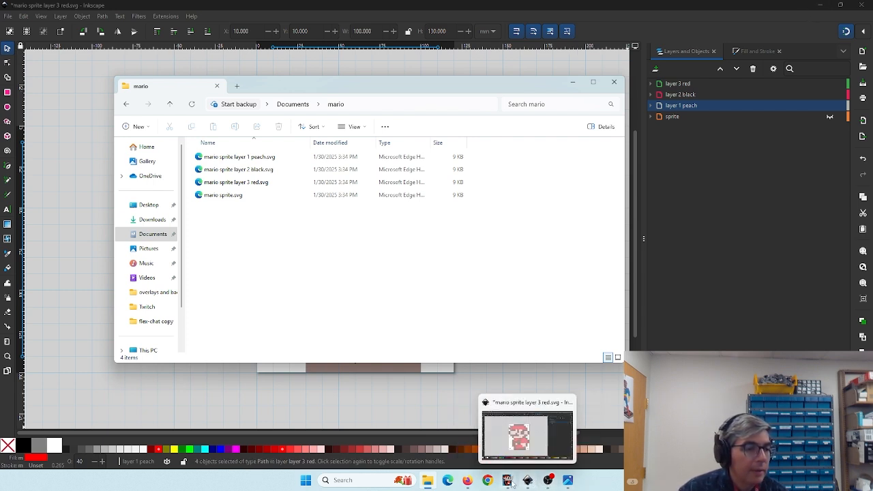
- Switch to Tinkercad in the browser and create a new 3D design
{"action": "left_click", "coordinate": [467, 481]}
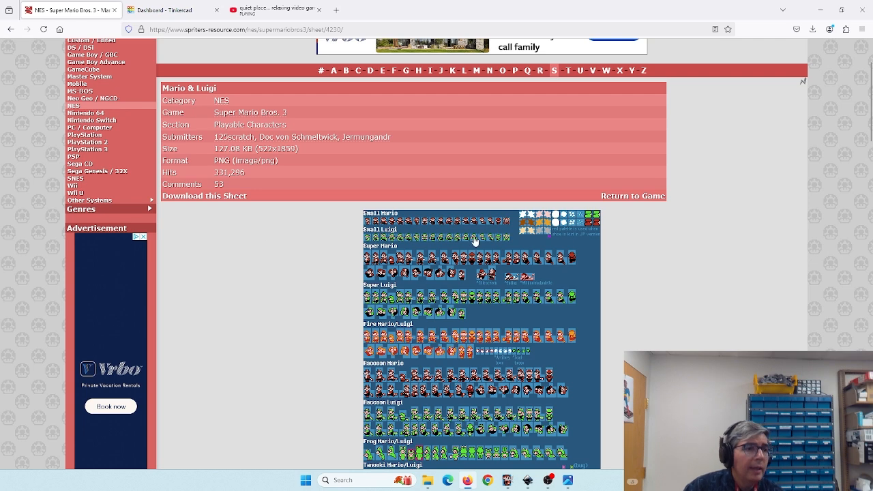
{"action": "left_click", "coordinate": [168, 10]}
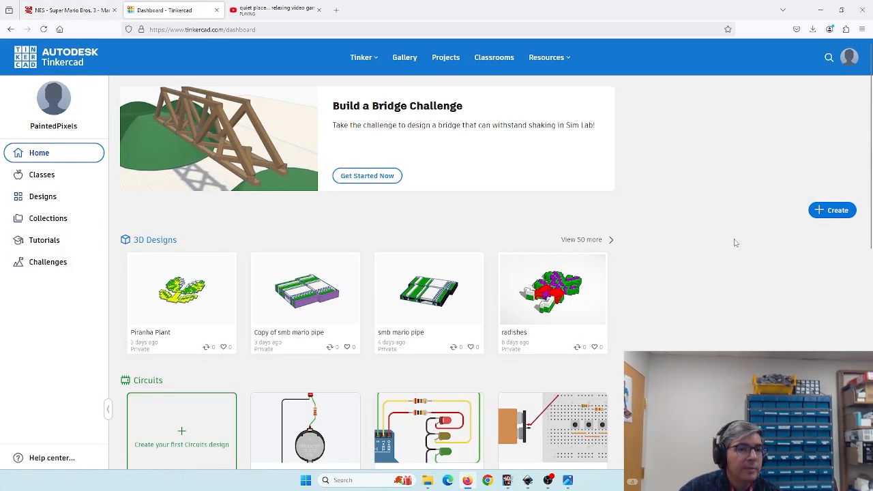
{"action": "left_click", "coordinate": [831, 212]}
{"action": "left_click", "coordinate": [795, 240]}
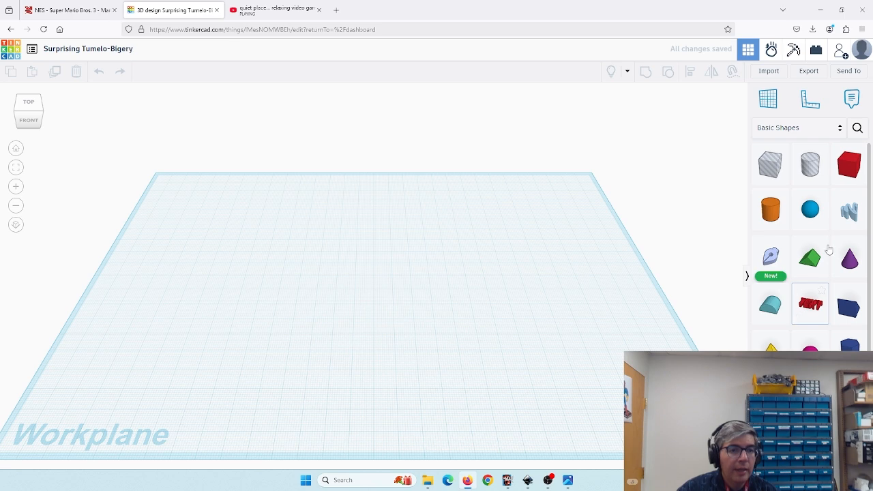
{"action": "left_click_drag", "start_coordinate": [849, 167], "coordinate": [573, 332]}
{"action": "left_click_drag", "start_coordinate": [510, 368], "coordinate": [539, 353]}
{"action": "scroll", "coordinate": [408, 285], "scroll_direction": "up", "scroll_amount": 4}
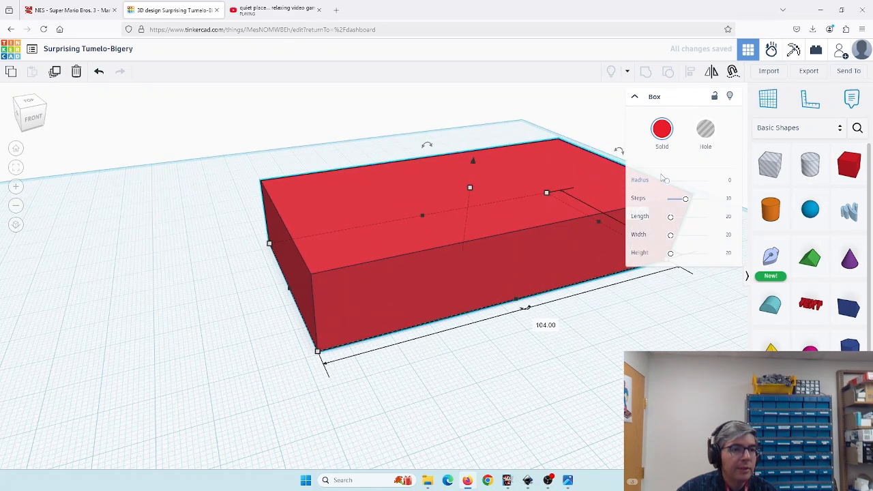
{"action": "left_click_drag", "start_coordinate": [667, 180], "coordinate": [690, 199]}
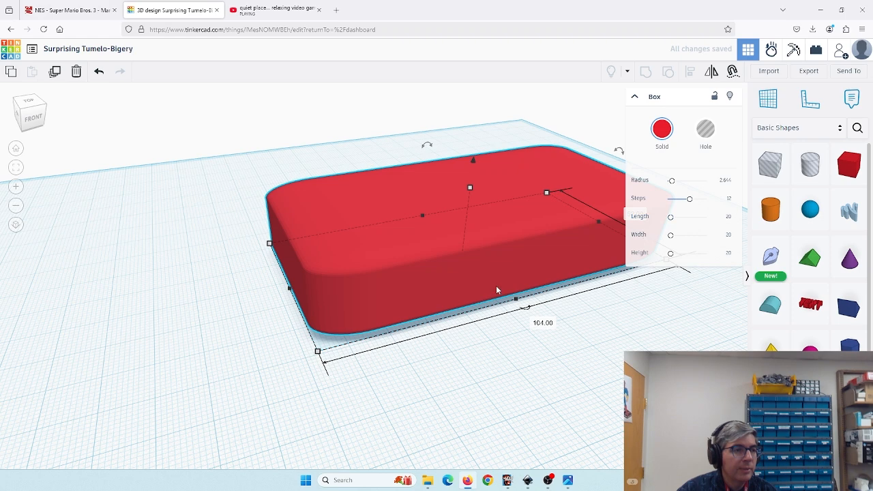
{"action": "left_click_drag", "start_coordinate": [536, 352], "coordinate": [485, 337]}
{"action": "scroll", "coordinate": [595, 355], "scroll_direction": "down", "scroll_amount": 2}
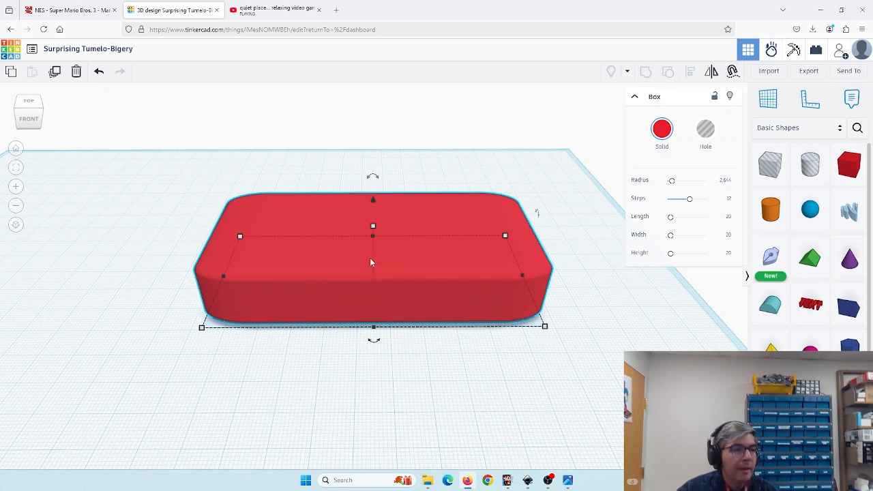
{"action": "key", "text": "Delete"}
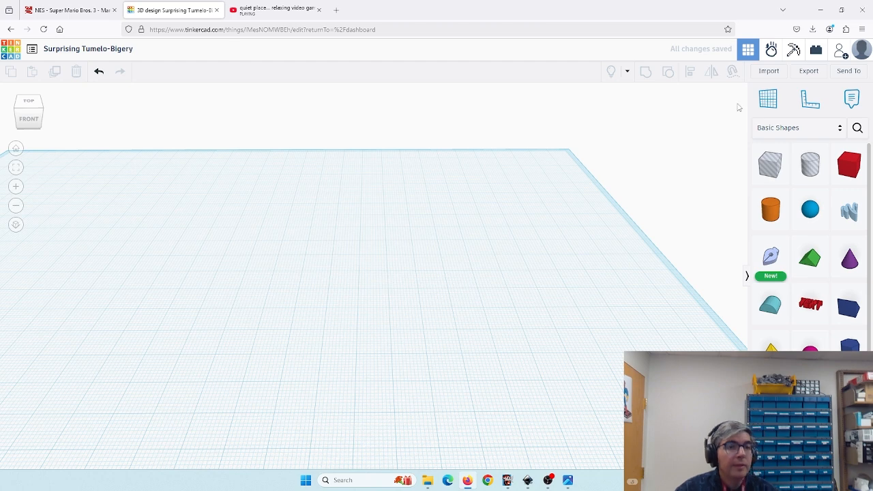
{"action": "left_click", "coordinate": [286, 8]}
{"action": "left_click", "coordinate": [238, 260]}
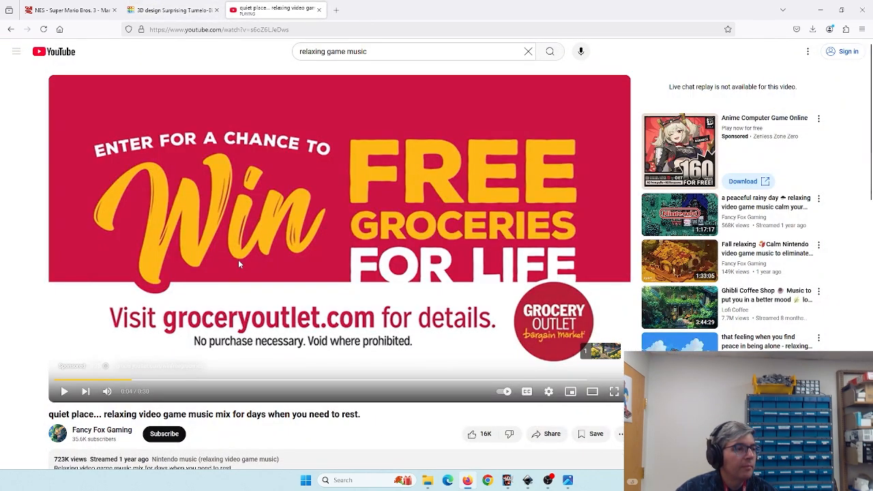
{"action": "left_click", "coordinate": [187, 300]}
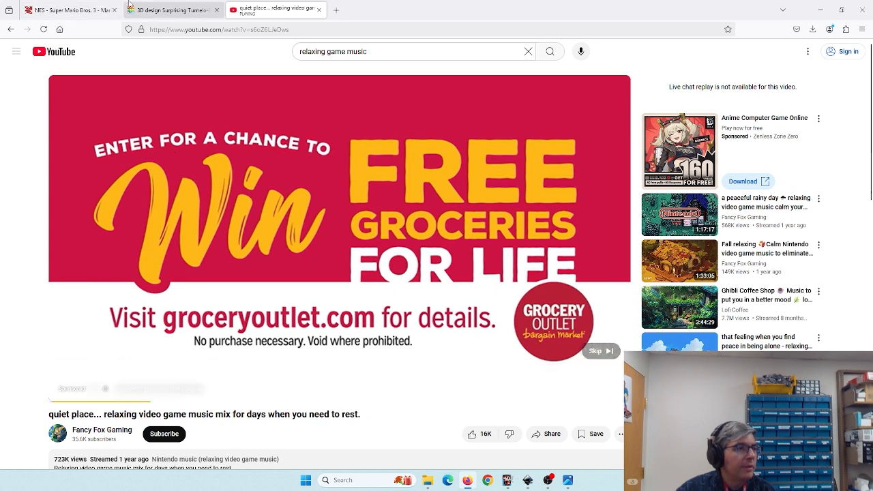
{"action": "left_click", "coordinate": [158, 11]}
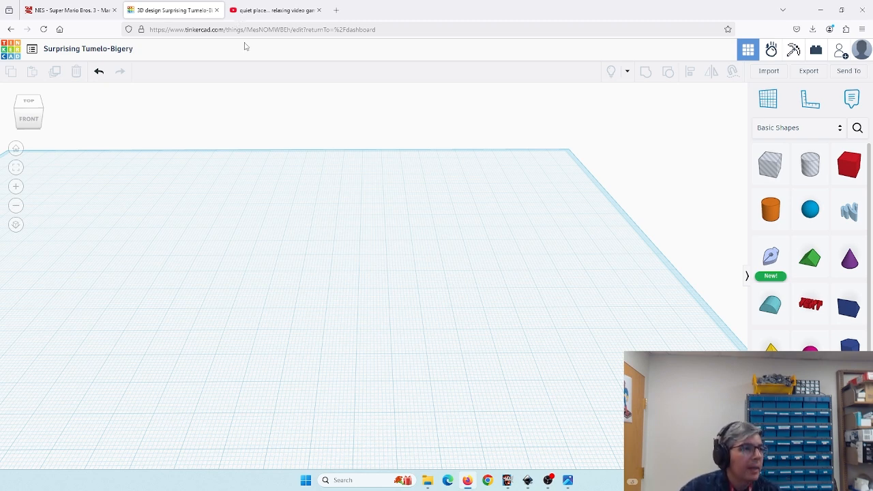
- Open the shape import dialog
{"action": "scroll", "coordinate": [380, 268], "scroll_direction": "down", "scroll_amount": 4}
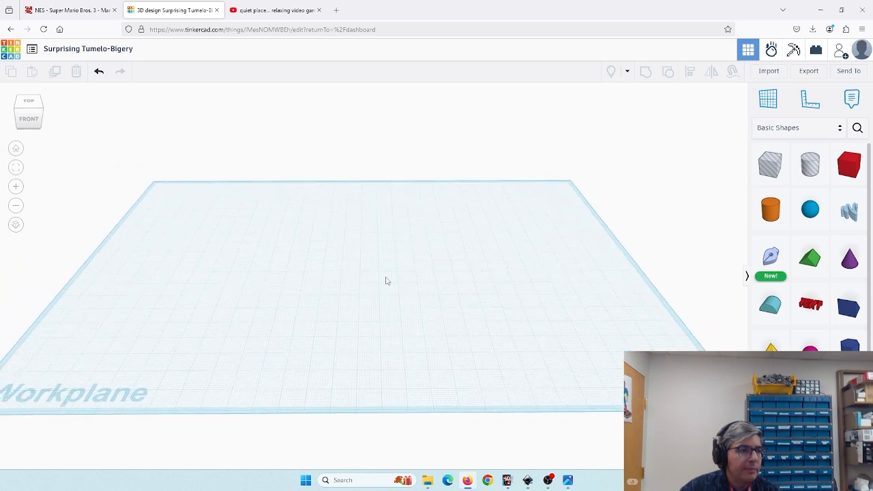
{"action": "left_click", "coordinate": [768, 71]}
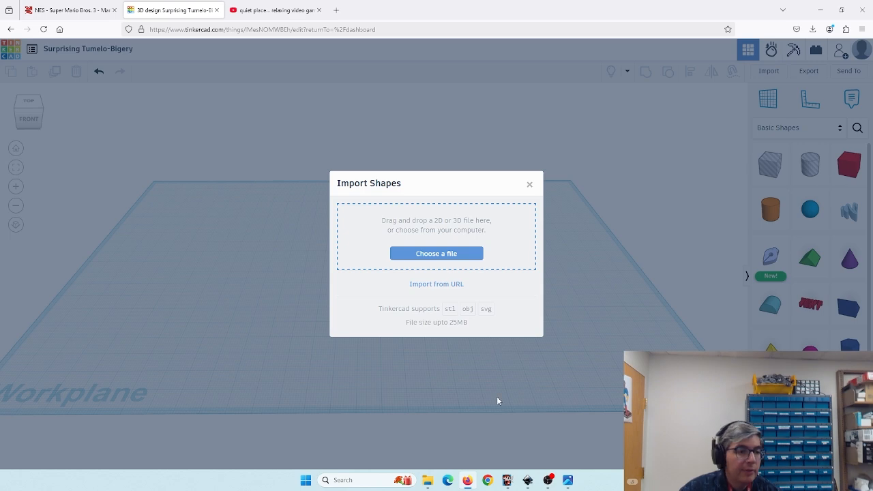
{"action": "left_click", "coordinate": [272, 10]}
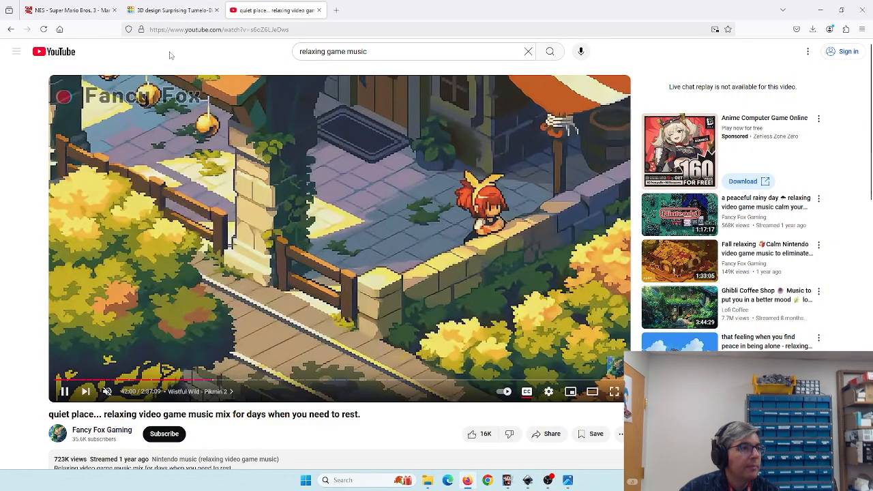
{"action": "left_click", "coordinate": [107, 392]}
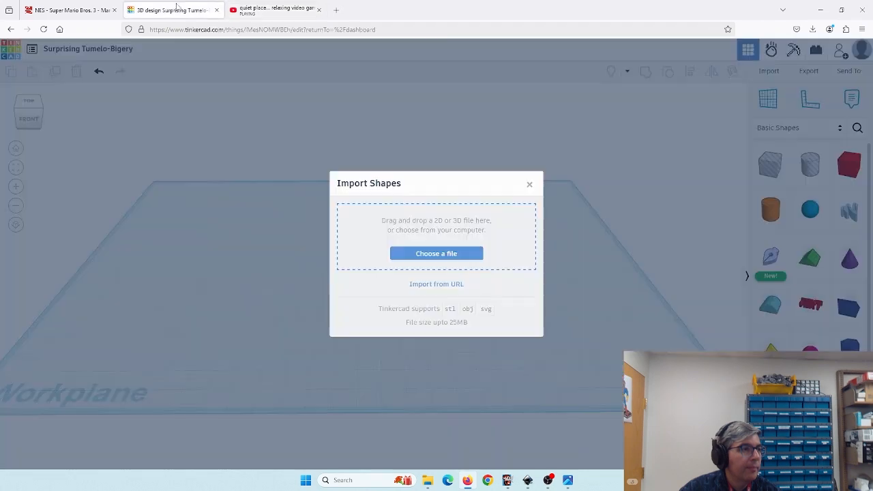
{"action": "left_click", "coordinate": [174, 10]}
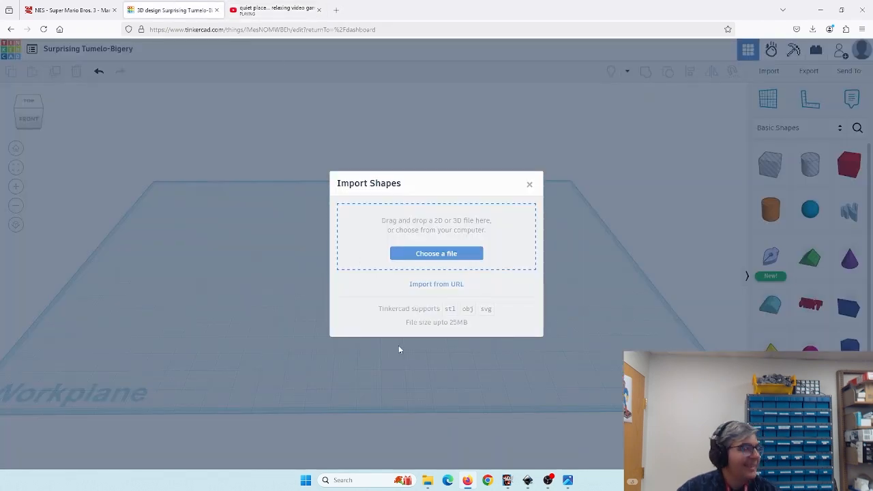
- Import mario sprite layer 1 peach.svg from the mario folder into the design
{"action": "left_click", "coordinate": [428, 480]}
{"action": "left_click_drag", "start_coordinate": [316, 91], "coordinate": [686, 124]}
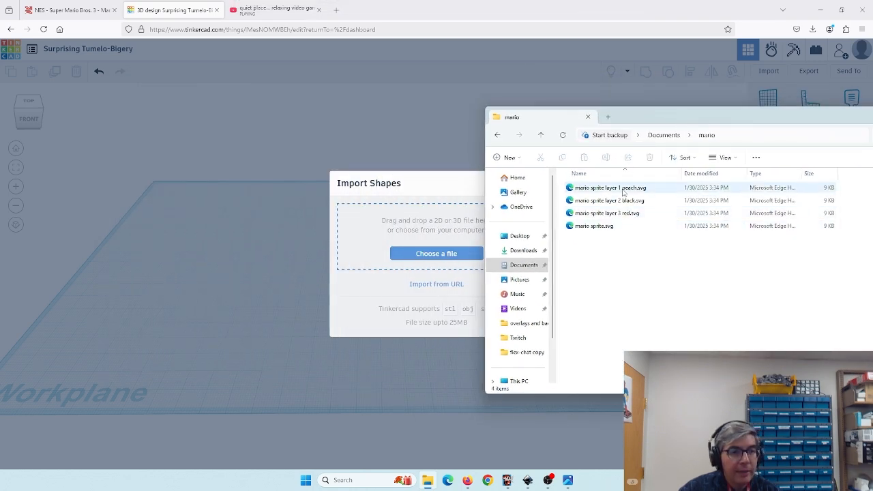
{"action": "left_click_drag", "start_coordinate": [638, 118], "coordinate": [713, 117]}
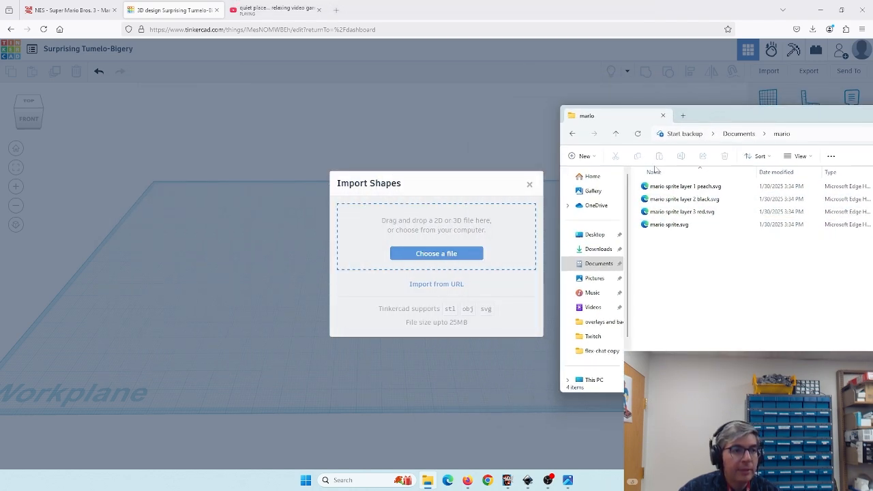
{"action": "left_click_drag", "start_coordinate": [672, 186], "coordinate": [427, 254]}
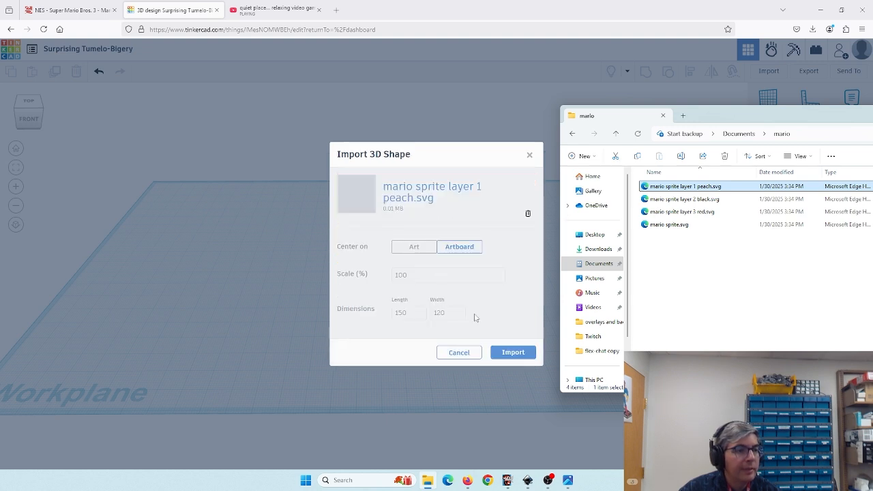
{"action": "left_click", "coordinate": [506, 353]}
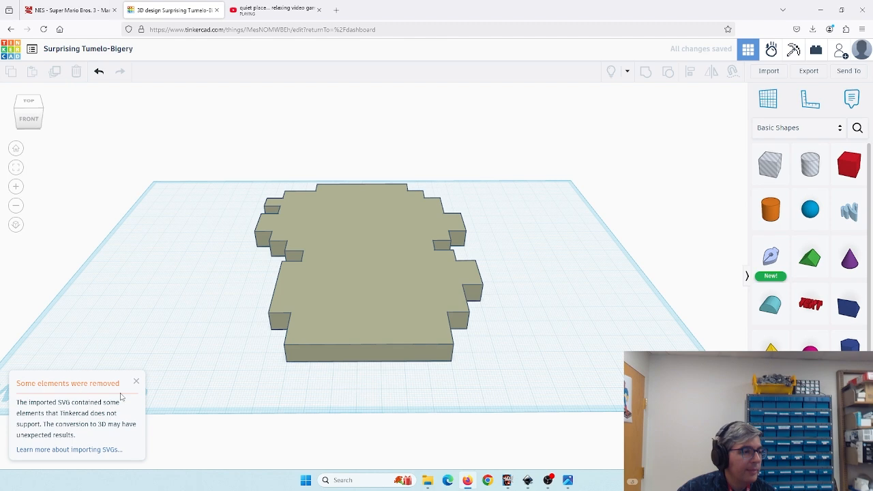
- Colour the imported peach shape with a custom peach colour, hex ffe1c1
{"action": "left_click_drag", "start_coordinate": [196, 324], "coordinate": [345, 274]}
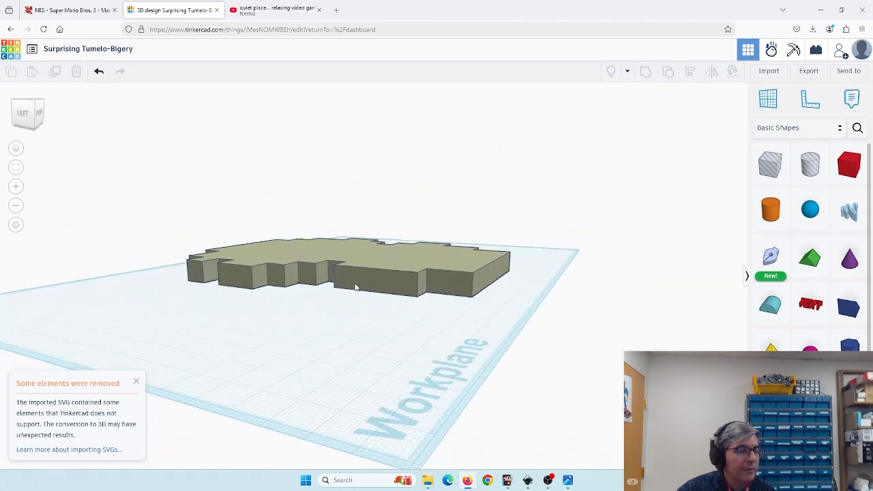
{"action": "left_click_drag", "start_coordinate": [422, 344], "coordinate": [267, 403]}
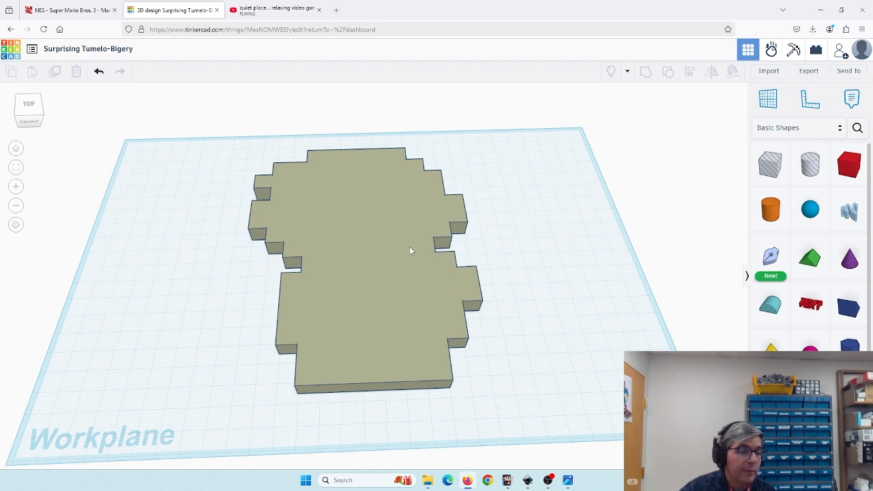
{"action": "left_click", "coordinate": [380, 238]}
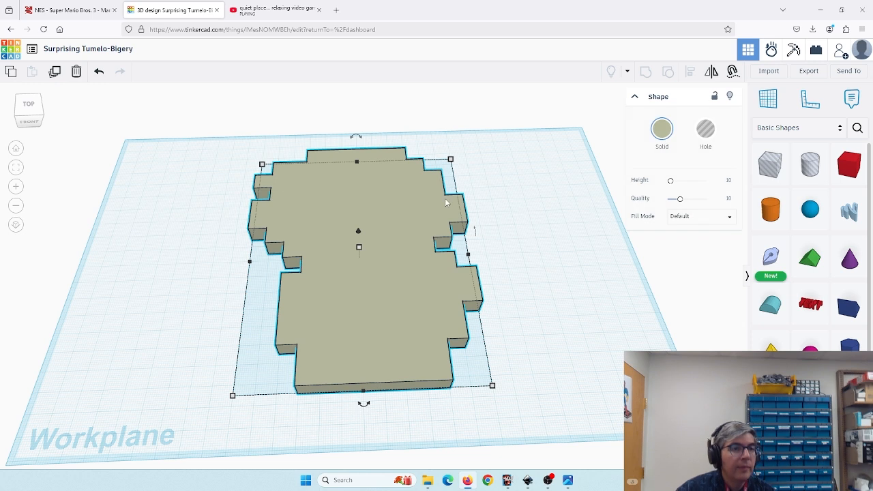
{"action": "left_click", "coordinate": [662, 135]}
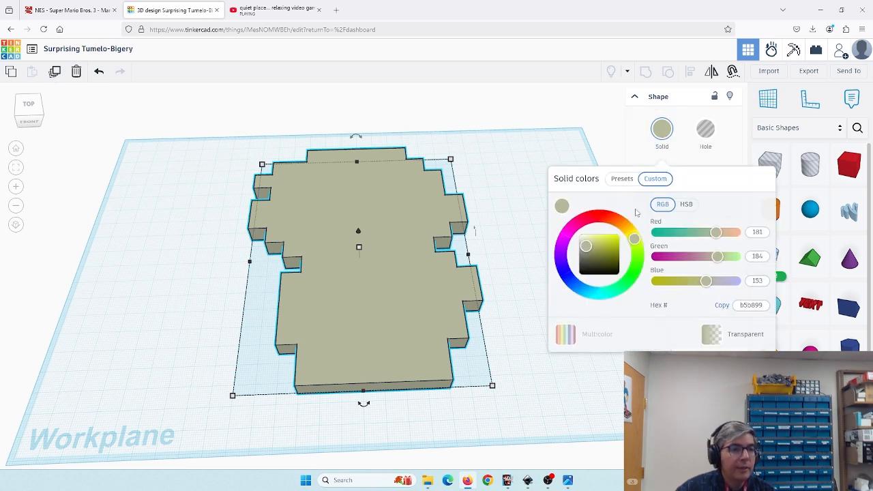
{"action": "left_click_drag", "start_coordinate": [634, 238], "coordinate": [623, 224]}
{"action": "mouse_move", "coordinate": [586, 246]}
{"action": "left_mouse_down"}
{"action": "mouse_move", "coordinate": [620, 221]}
{"action": "mouse_move", "coordinate": [589, 236]}
{"action": "left_mouse_up"}
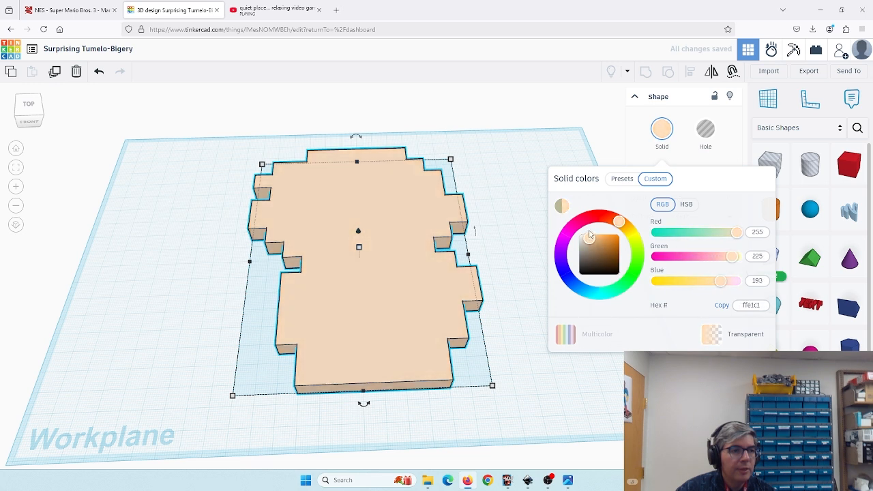
{"action": "left_click", "coordinate": [618, 126]}
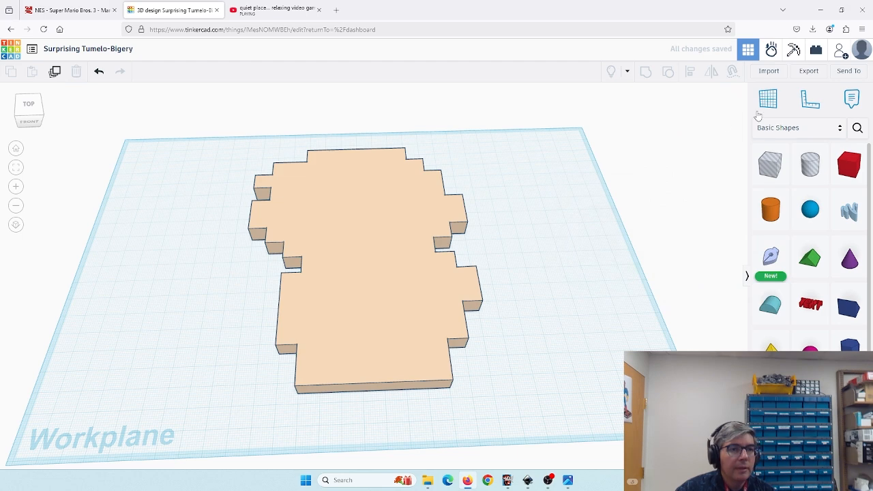
- Import mario sprite layer 2 black.svg from the mario folder into the design
{"action": "left_click", "coordinate": [770, 72]}
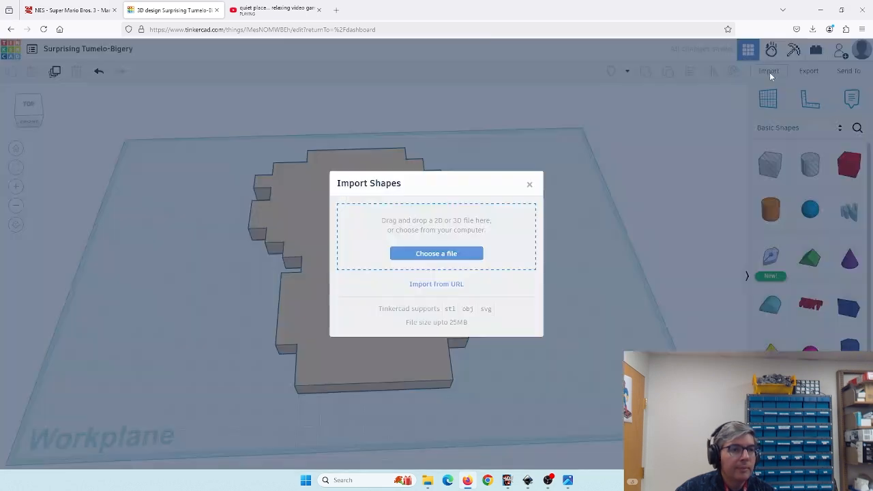
{"action": "left_click", "coordinate": [428, 480]}
{"action": "left_click_drag", "start_coordinate": [682, 198], "coordinate": [482, 247]}
{"action": "left_click", "coordinate": [512, 352]}
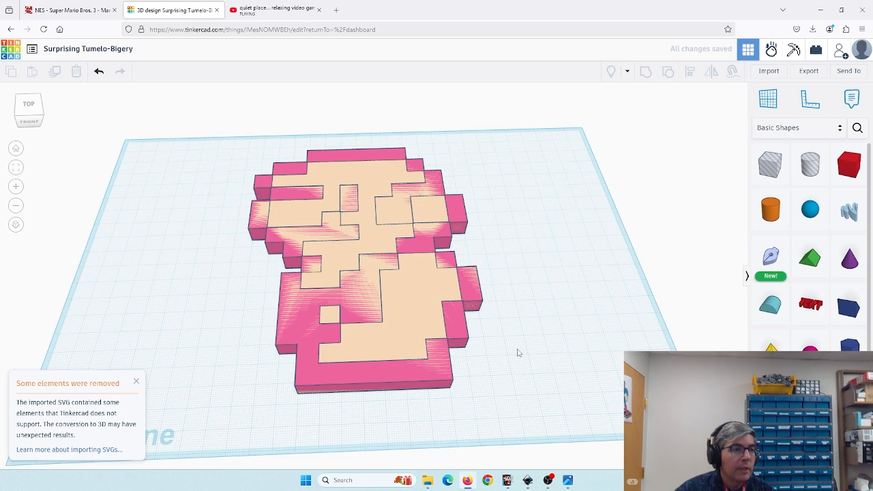
- Colour the imported black layer with a custom pure black, hex 000000
{"action": "left_click", "coordinate": [349, 376]}
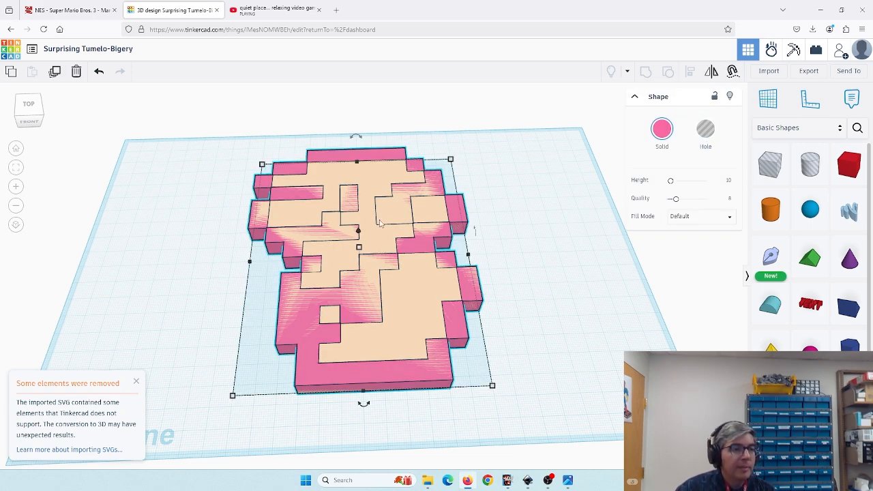
{"action": "mouse_move", "coordinate": [184, 349]}
{"action": "left_mouse_down"}
{"action": "mouse_move", "coordinate": [252, 334]}
{"action": "mouse_move", "coordinate": [336, 259]}
{"action": "mouse_move", "coordinate": [349, 264]}
{"action": "mouse_move", "coordinate": [307, 291]}
{"action": "mouse_move", "coordinate": [333, 282]}
{"action": "left_mouse_up"}
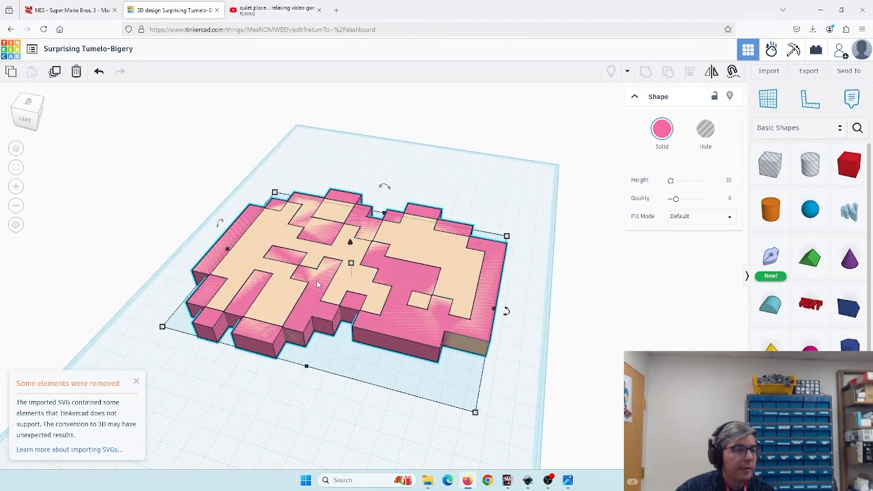
{"action": "mouse_move", "coordinate": [470, 210]}
{"action": "left_mouse_down"}
{"action": "mouse_move", "coordinate": [472, 202]}
{"action": "mouse_move", "coordinate": [413, 220]}
{"action": "mouse_move", "coordinate": [329, 221]}
{"action": "mouse_move", "coordinate": [343, 227]}
{"action": "left_mouse_up"}
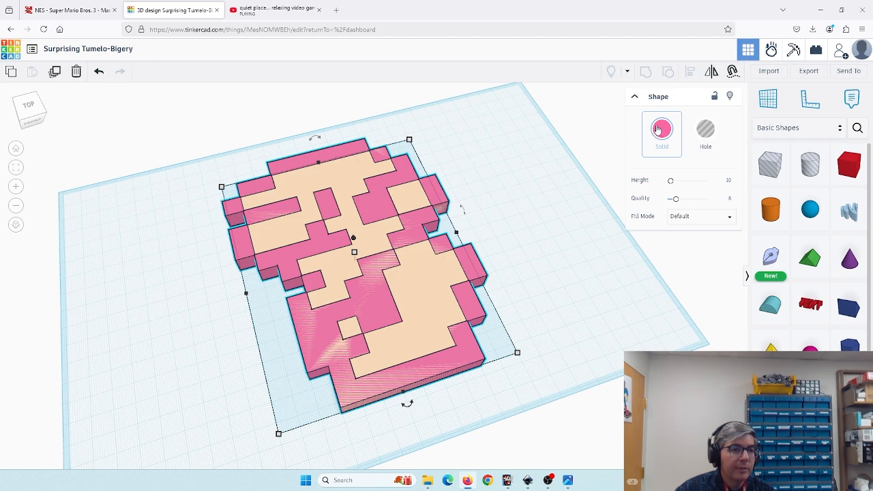
{"action": "left_click_drag", "start_coordinate": [573, 300], "coordinate": [526, 299]}
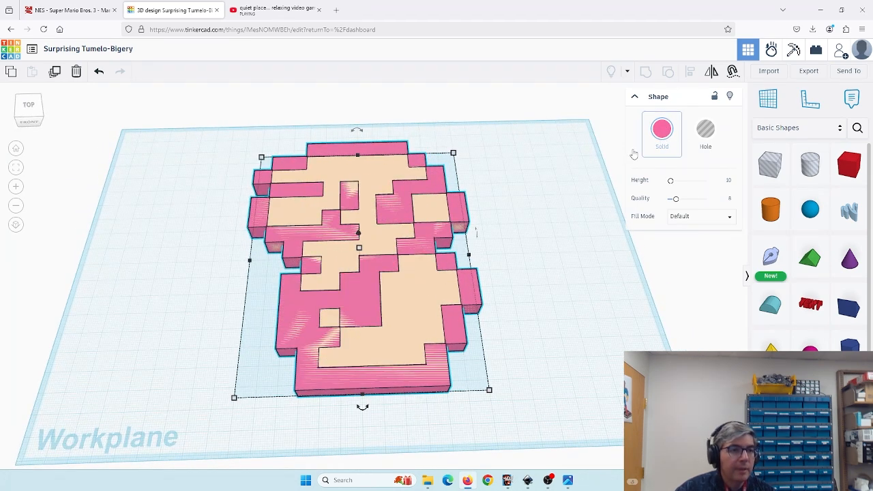
{"action": "left_click", "coordinate": [414, 287]}
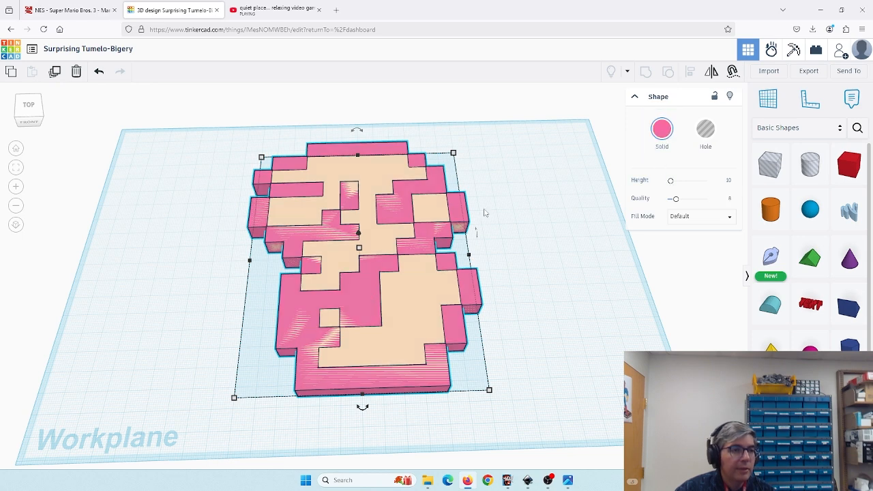
{"action": "left_click", "coordinate": [663, 135]}
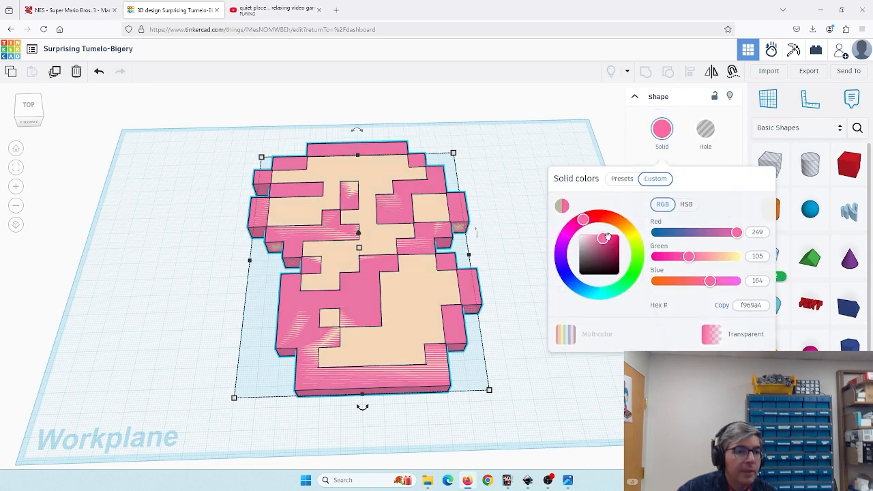
{"action": "left_click_drag", "start_coordinate": [604, 238], "coordinate": [598, 273]}
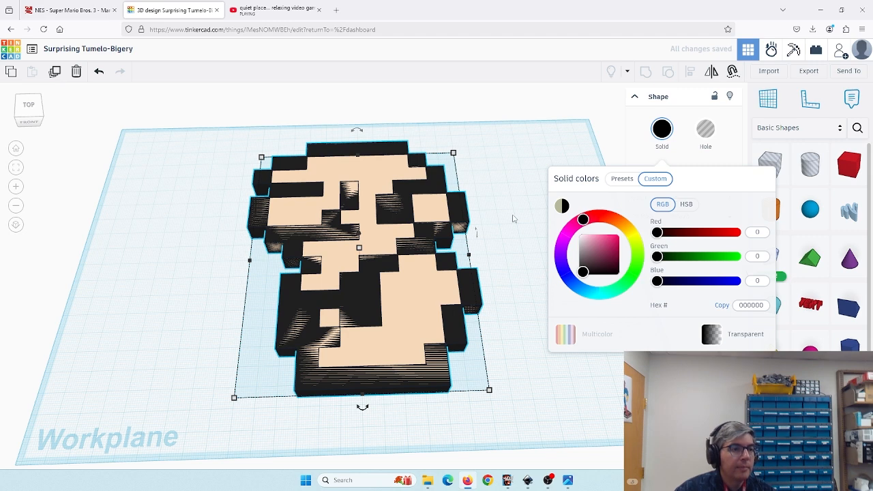
{"action": "left_click", "coordinate": [527, 230]}
- Import mario sprite layer 3 red.svg from the mario folder into the design
{"action": "left_click", "coordinate": [768, 71]}
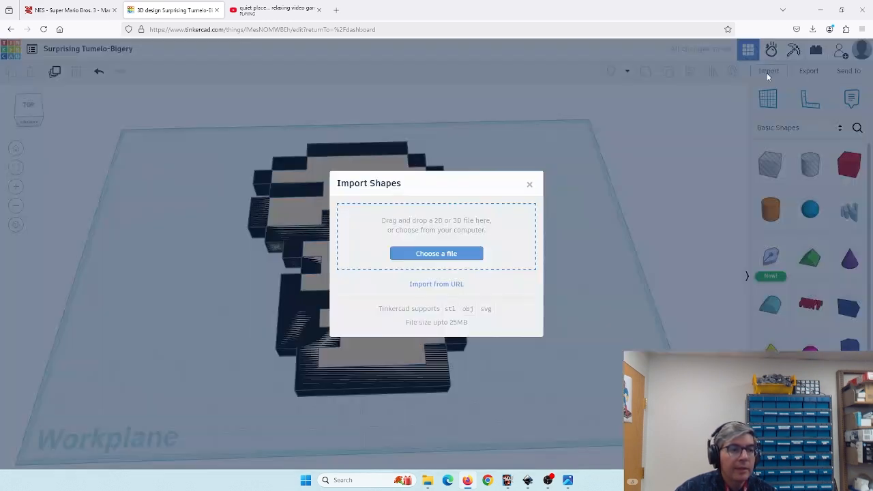
{"action": "left_click", "coordinate": [427, 480]}
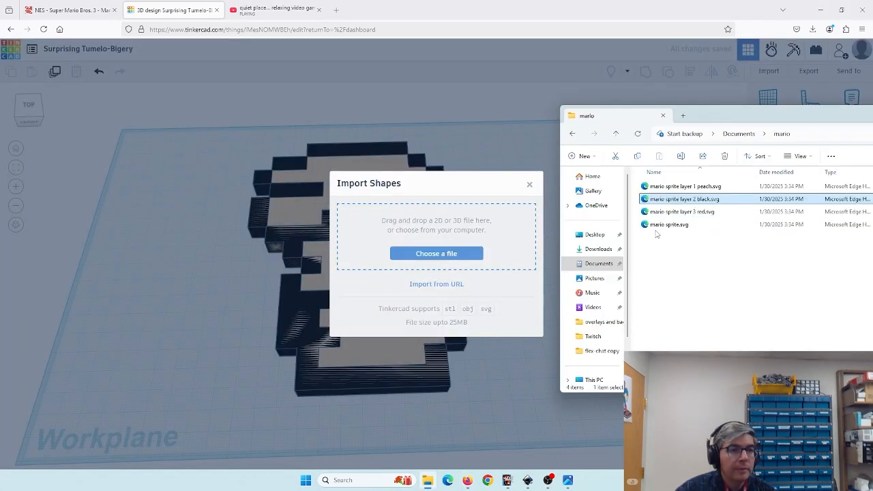
{"action": "left_click_drag", "start_coordinate": [679, 213], "coordinate": [451, 246]}
{"action": "left_click", "coordinate": [452, 246]}
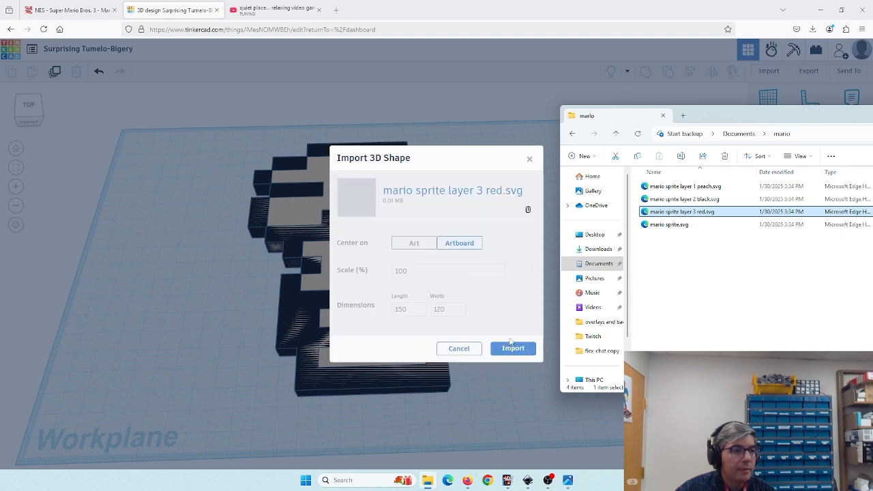
{"action": "left_click", "coordinate": [512, 349]}
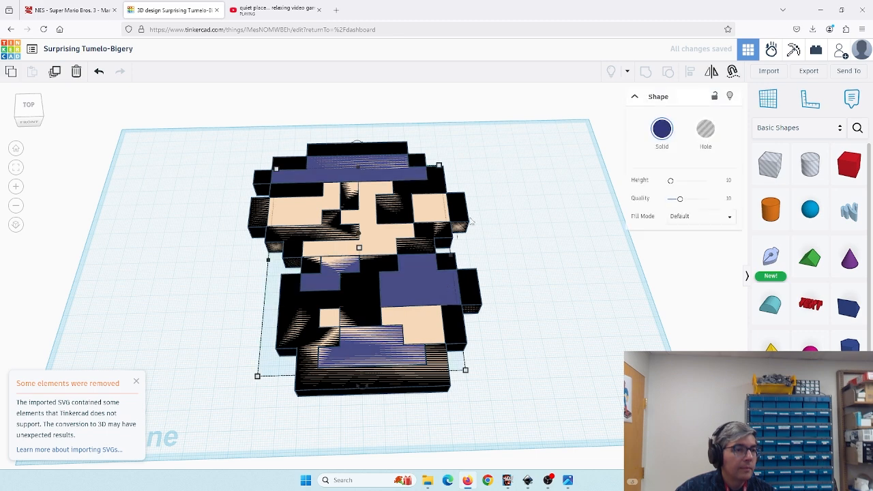
- Colour the imported red layer bright red using the custom colour wheel
{"action": "left_click", "coordinate": [662, 128]}
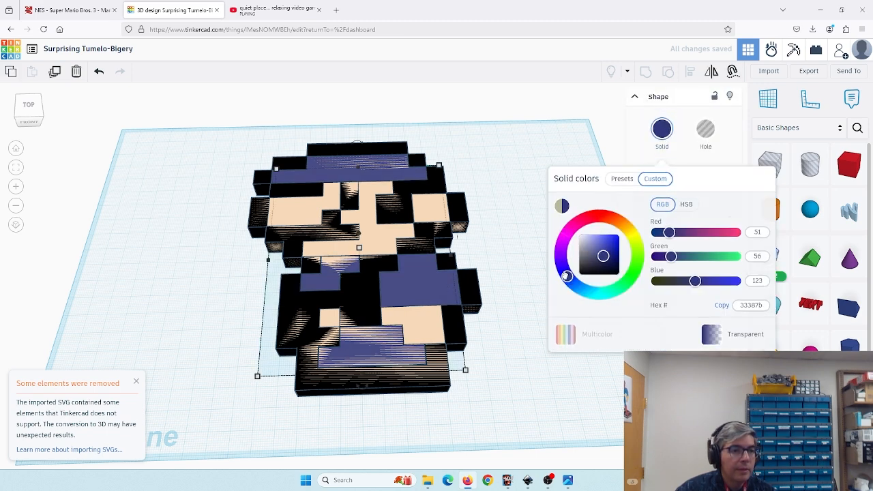
{"action": "mouse_move", "coordinate": [566, 275]}
{"action": "left_mouse_down"}
{"action": "mouse_move", "coordinate": [577, 225]}
{"action": "mouse_move", "coordinate": [597, 215]}
{"action": "left_mouse_up"}
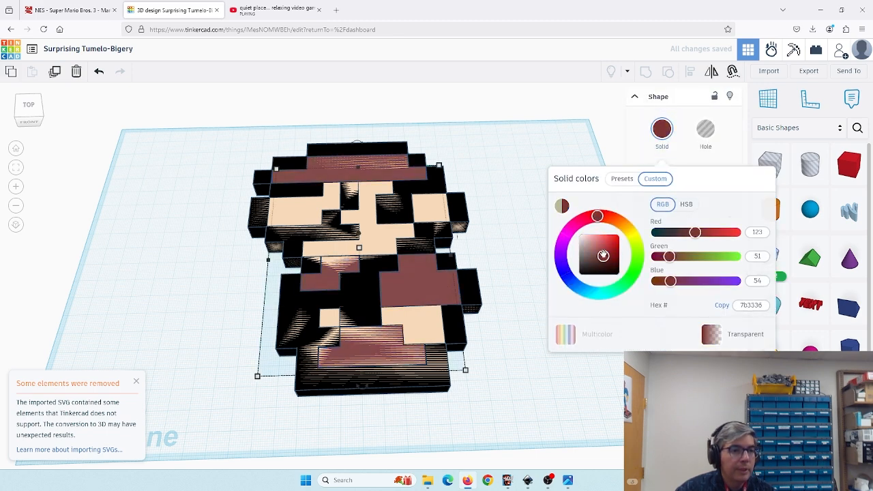
{"action": "left_click_drag", "start_coordinate": [603, 255], "coordinate": [617, 236]}
{"action": "left_click", "coordinate": [525, 208]}
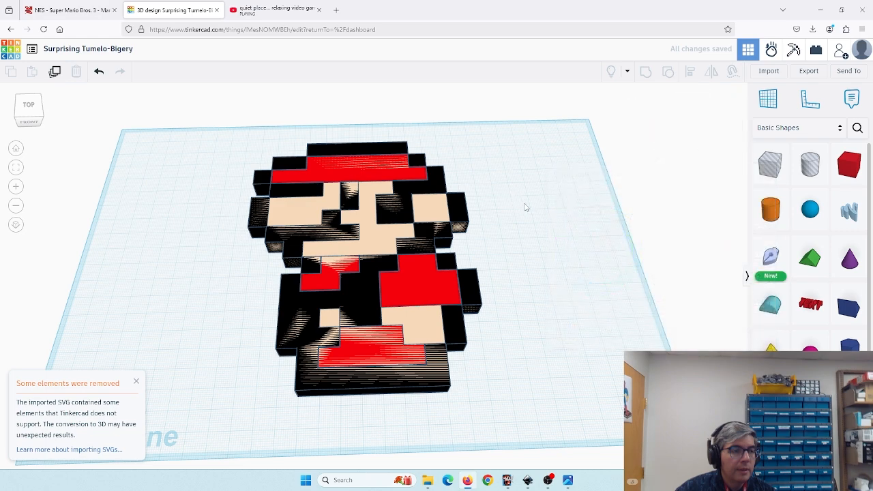
- Select all three layers, scale them together to about 40 by 50 mm, and move them nearer the workplane centre
{"action": "scroll", "coordinate": [524, 204], "scroll_direction": "down", "scroll_amount": 1}
{"action": "left_click_drag", "start_coordinate": [525, 207], "coordinate": [556, 237]}
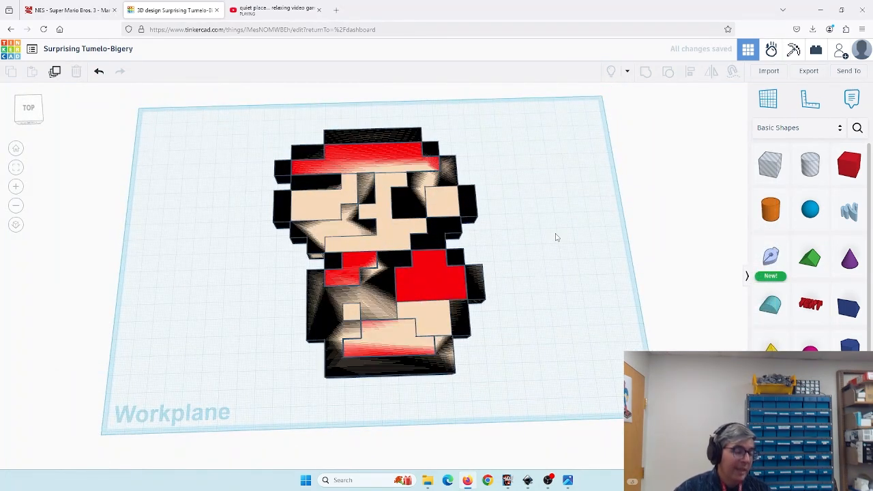
{"action": "left_click_drag", "start_coordinate": [482, 246], "coordinate": [512, 243]}
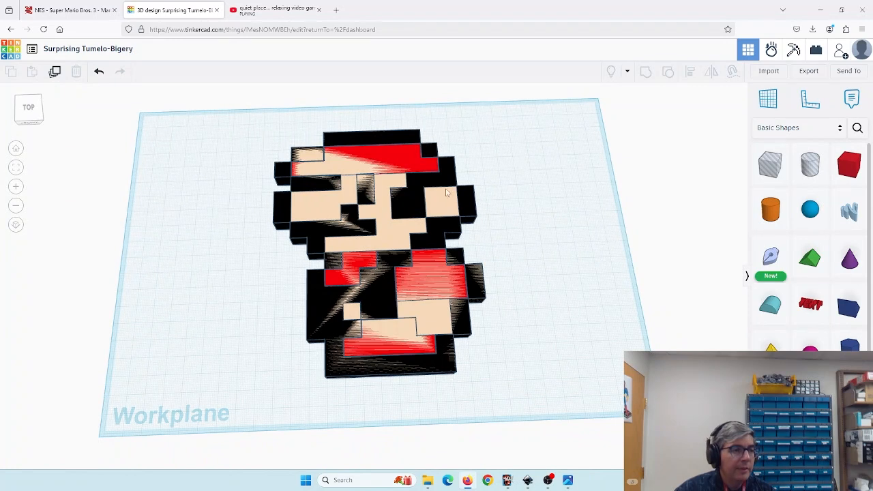
{"action": "left_click_drag", "start_coordinate": [290, 160], "coordinate": [524, 402]}
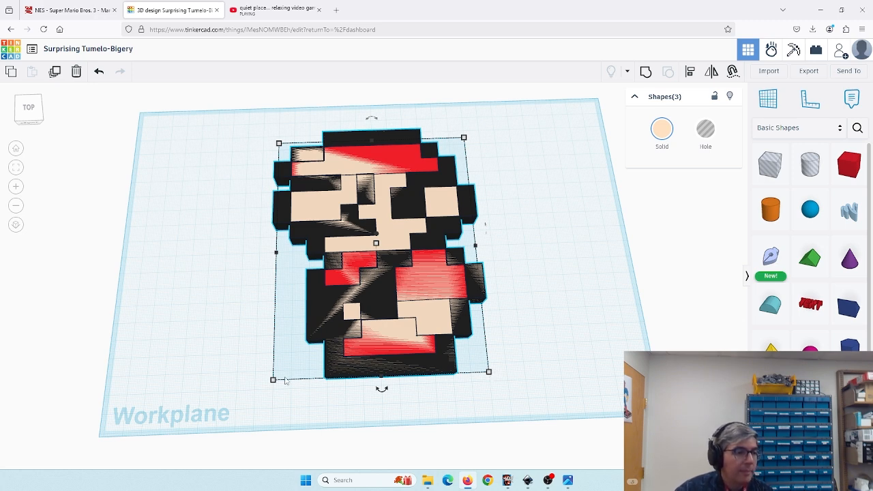
{"action": "mouse_move", "coordinate": [276, 384]}
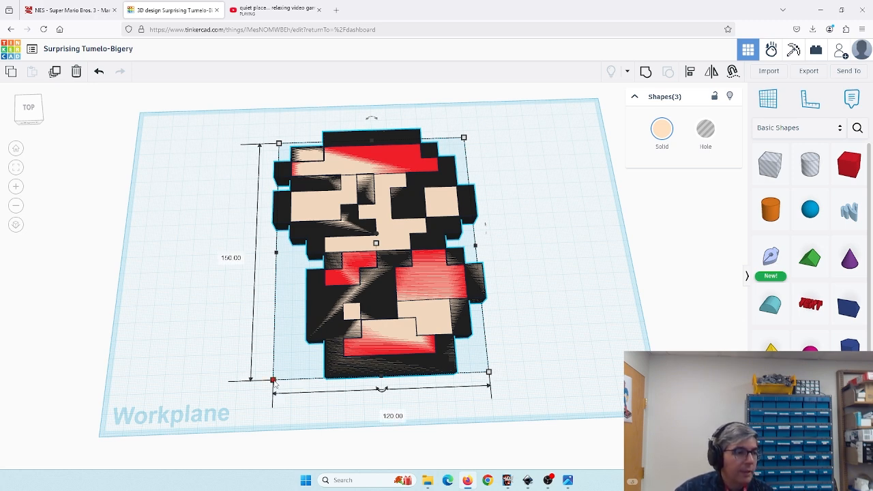
{"action": "left_click_drag", "start_coordinate": [275, 384], "coordinate": [405, 194]}
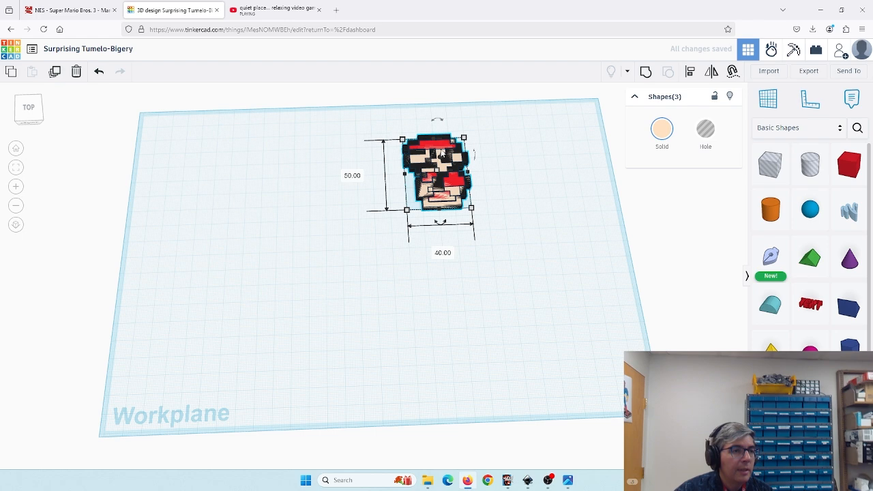
{"action": "left_click_drag", "start_coordinate": [447, 162], "coordinate": [383, 228]}
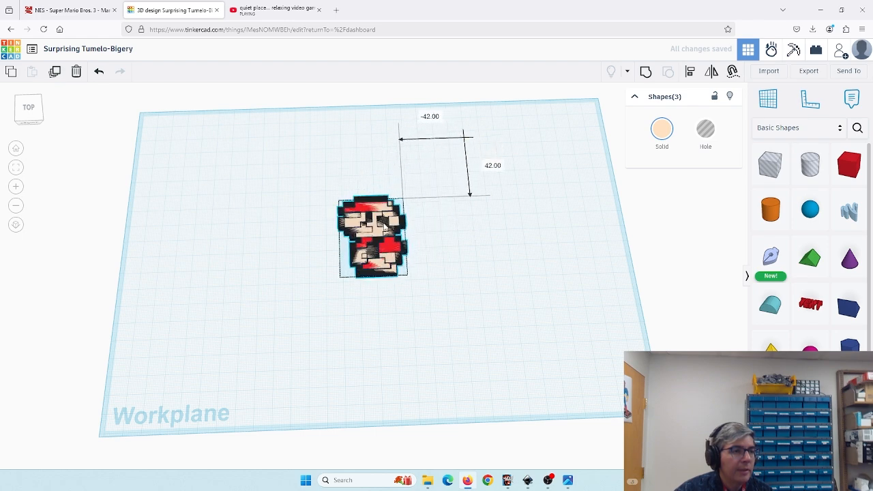
- Raise the red layer above the other layers
{"action": "scroll", "coordinate": [407, 250], "scroll_direction": "up", "scroll_amount": 5}
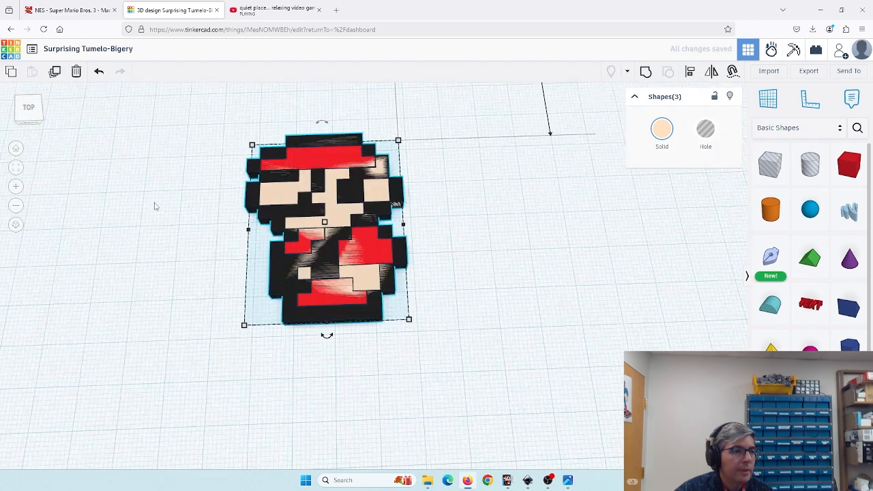
{"action": "left_click_drag", "start_coordinate": [155, 206], "coordinate": [258, 237]}
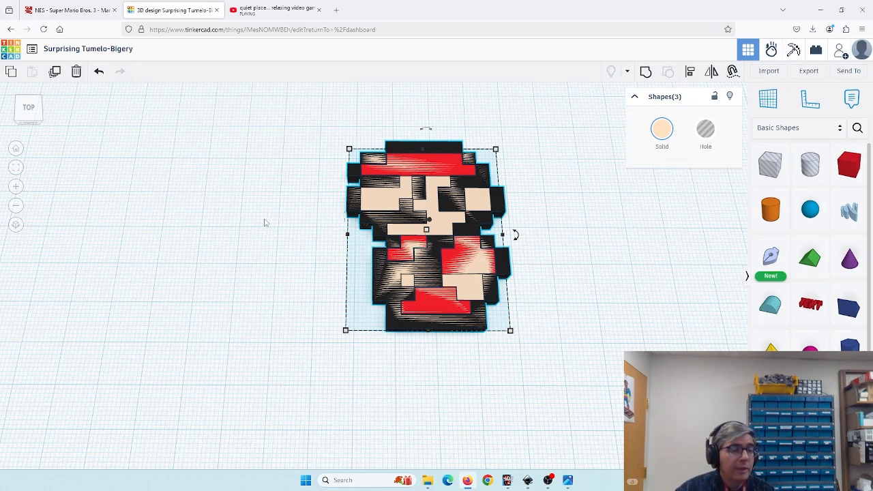
{"action": "left_click_drag", "start_coordinate": [262, 220], "coordinate": [491, 189]}
{"action": "scroll", "coordinate": [330, 195], "scroll_direction": "up", "scroll_amount": 5}
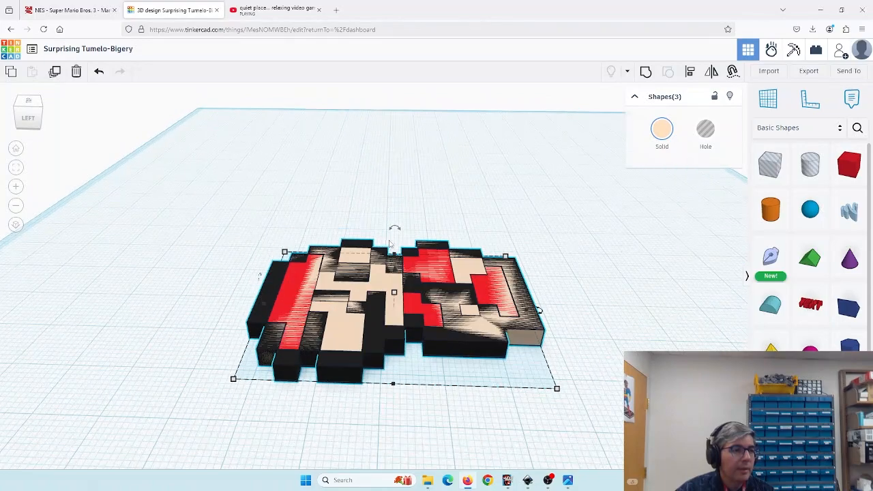
{"action": "left_click_drag", "start_coordinate": [422, 238], "coordinate": [392, 232]}
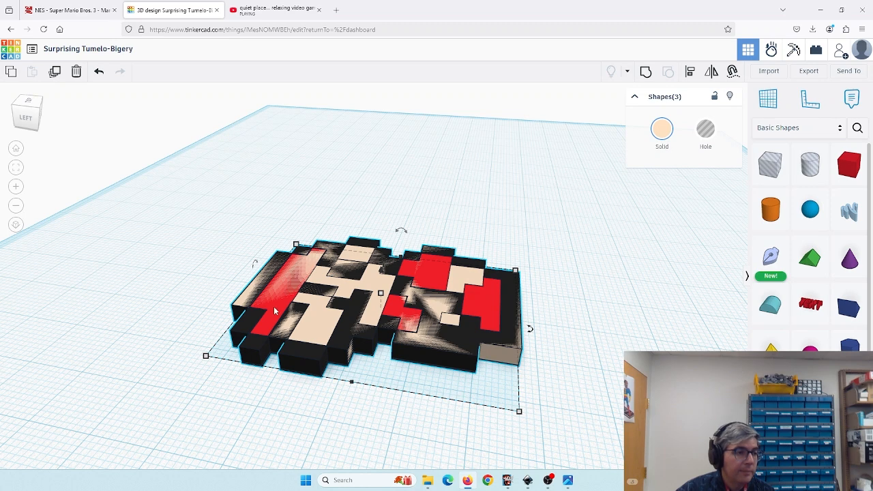
{"action": "left_click", "coordinate": [457, 185]}
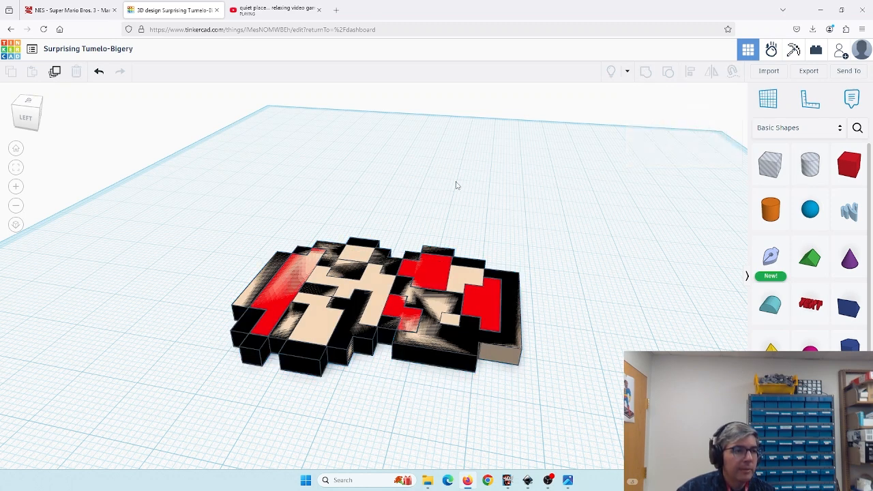
{"action": "left_click", "coordinate": [431, 268]}
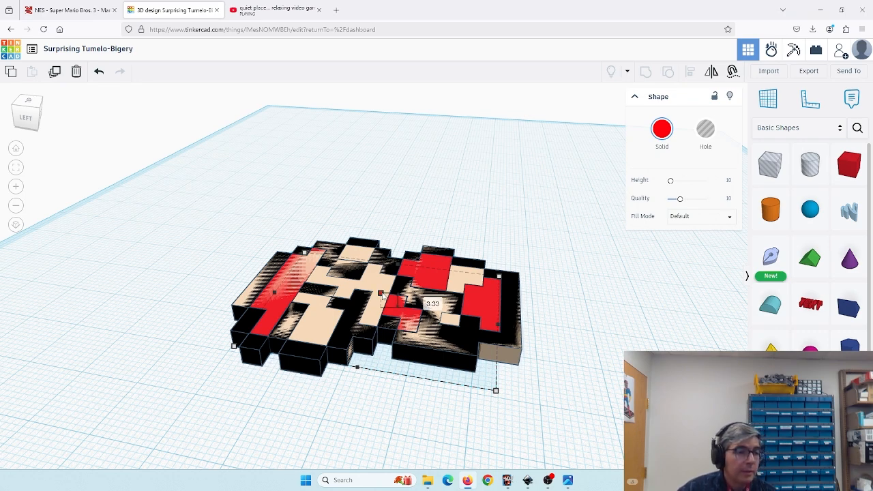
{"action": "left_click_drag", "start_coordinate": [383, 295], "coordinate": [386, 276]}
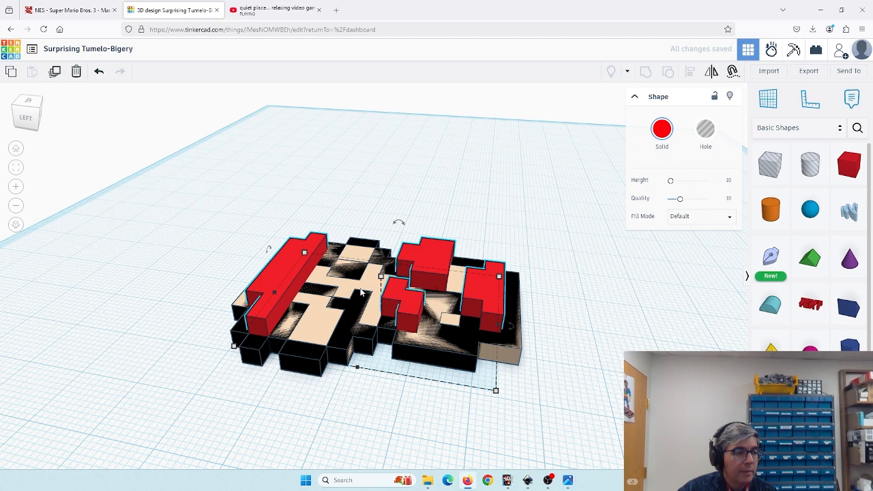
- Lift the black layer to about 5 mm elevation, redoing the lift once
{"action": "key", "text": "ctrl+a"}
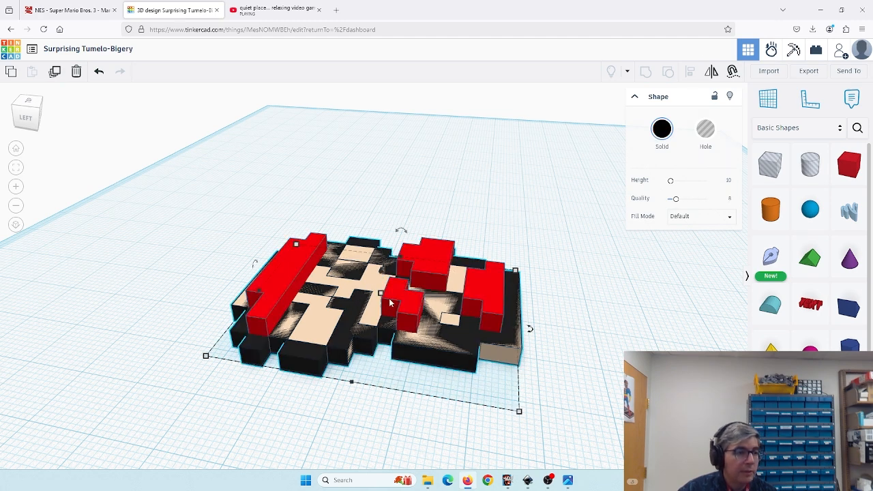
{"action": "left_click_drag", "start_coordinate": [381, 293], "coordinate": [381, 281]}
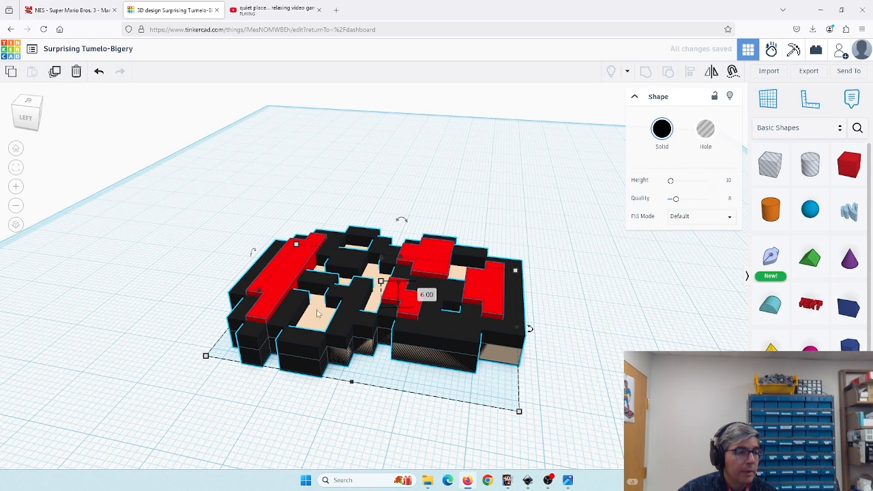
{"action": "key", "text": "ctrl+z"}
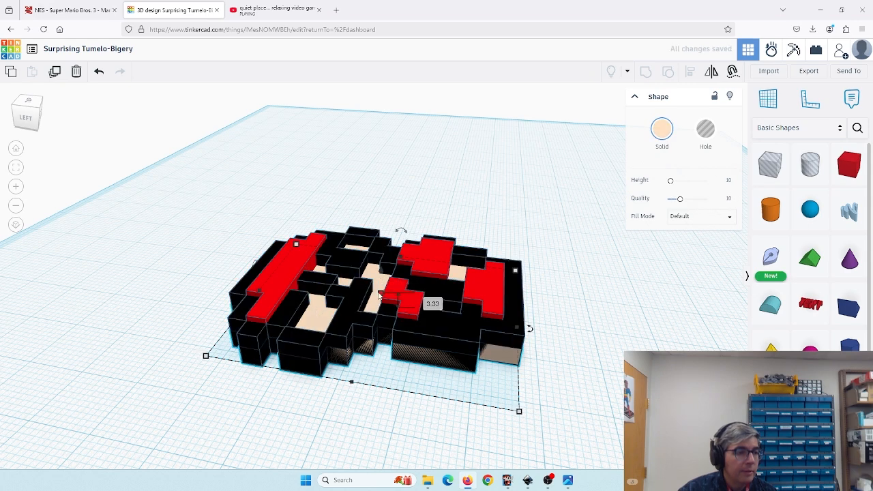
{"action": "left_click_drag", "start_coordinate": [380, 294], "coordinate": [381, 286]}
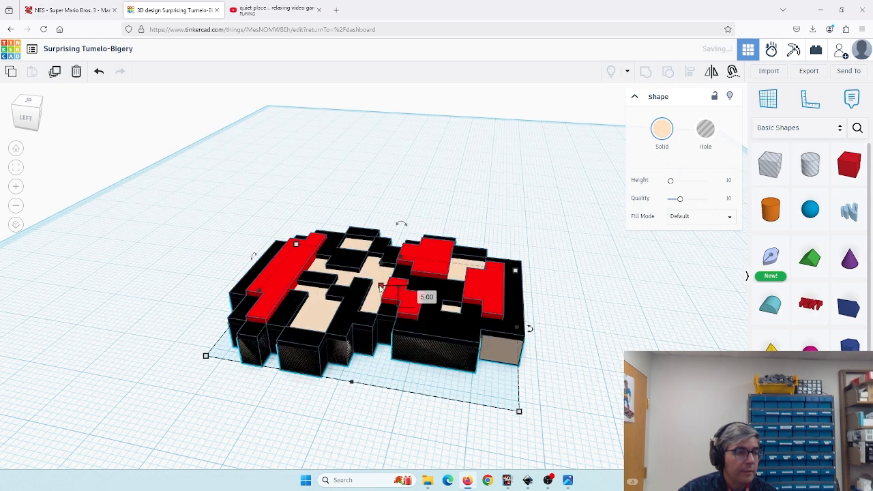
- Orbit and zoom around the stacked sprite to inspect the layer heights
{"action": "left_click_drag", "start_coordinate": [564, 309], "coordinate": [205, 282]}
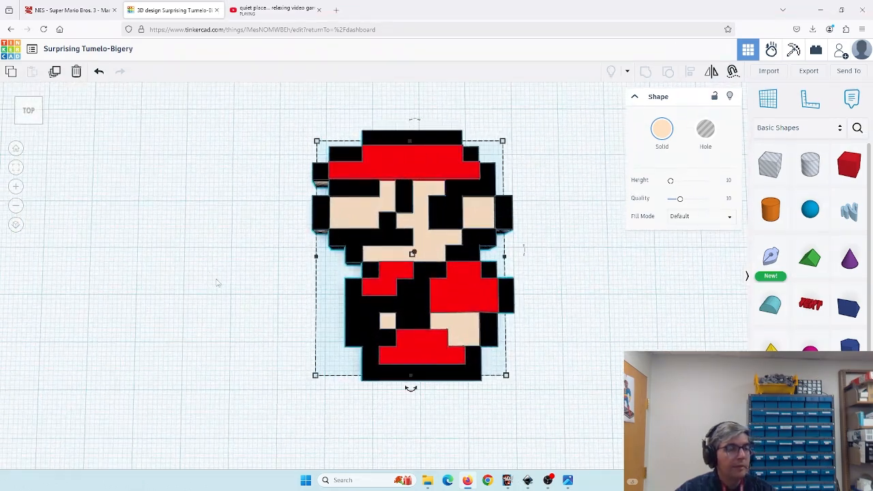
{"action": "left_click_drag", "start_coordinate": [193, 296], "coordinate": [354, 246]}
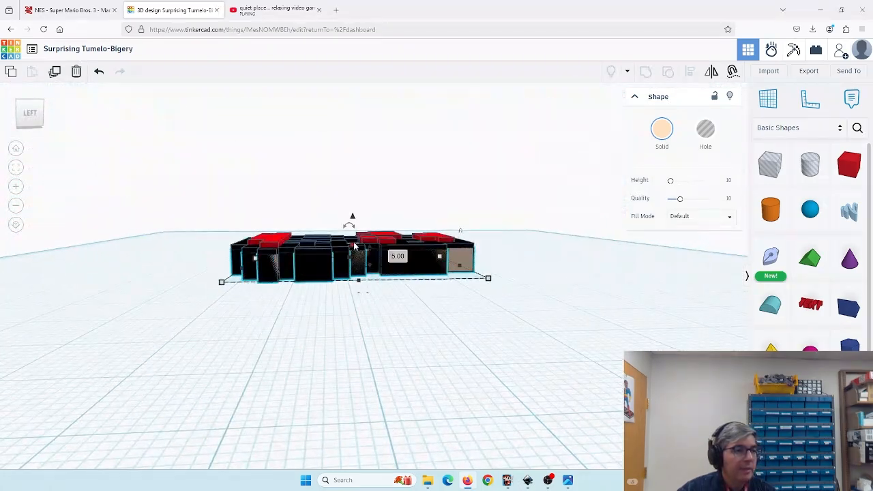
{"action": "scroll", "coordinate": [354, 246], "scroll_direction": "up", "scroll_amount": 8}
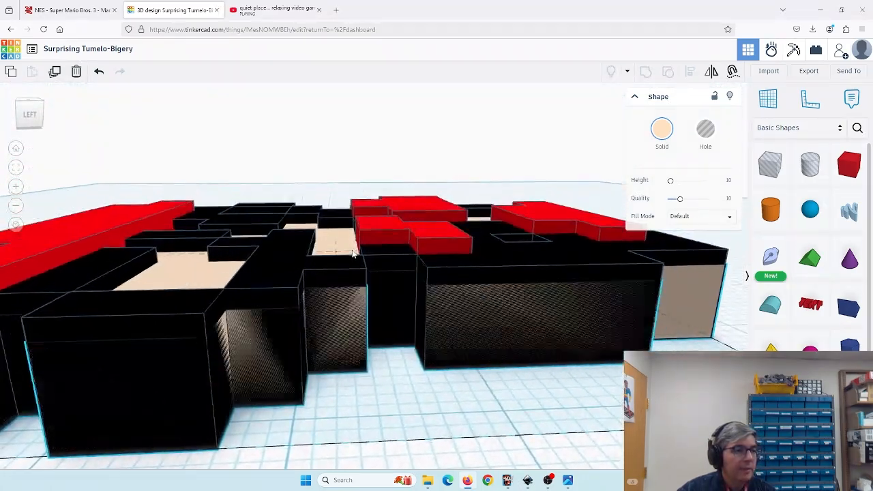
{"action": "scroll", "coordinate": [354, 253], "scroll_direction": "down", "scroll_amount": 3}
{"action": "scroll", "coordinate": [291, 246], "scroll_direction": "down", "scroll_amount": 3}
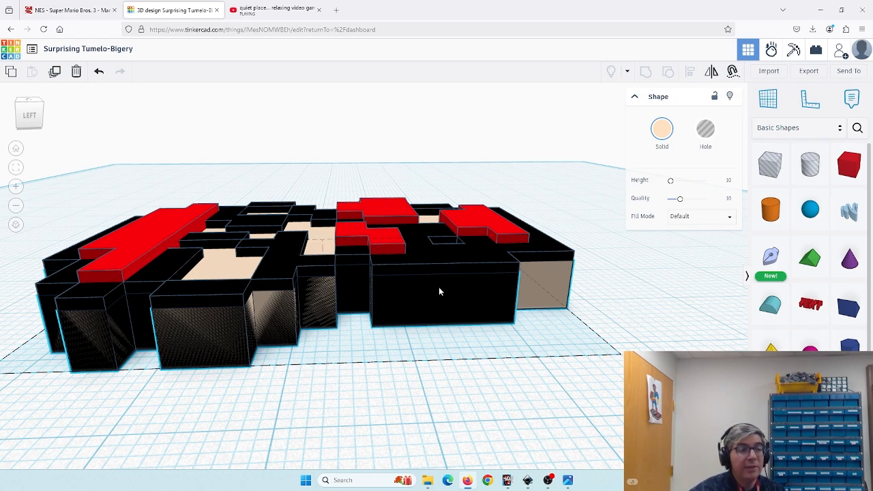
- Select all three stacked layers and export them together as an STL file
{"action": "left_click_drag", "start_coordinate": [441, 290], "coordinate": [166, 341]}
{"action": "scroll", "coordinate": [382, 280], "scroll_direction": "down", "scroll_amount": 5}
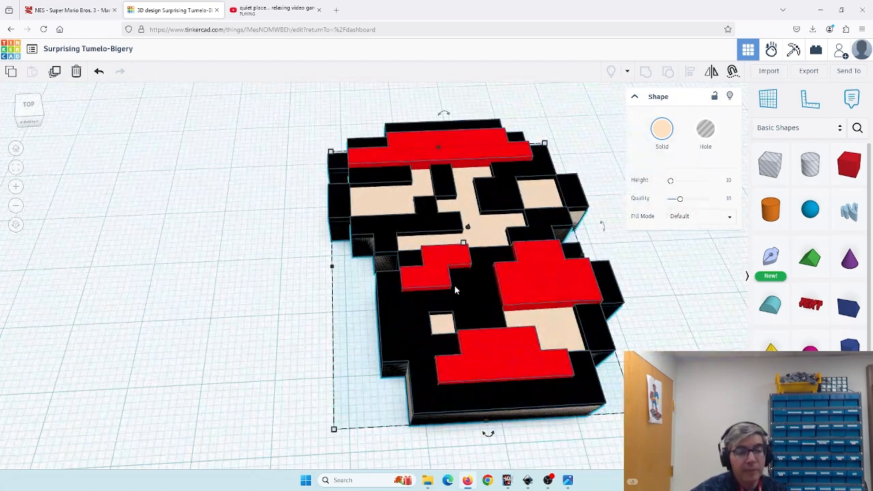
{"action": "left_click_drag", "start_coordinate": [527, 265], "coordinate": [413, 230]}
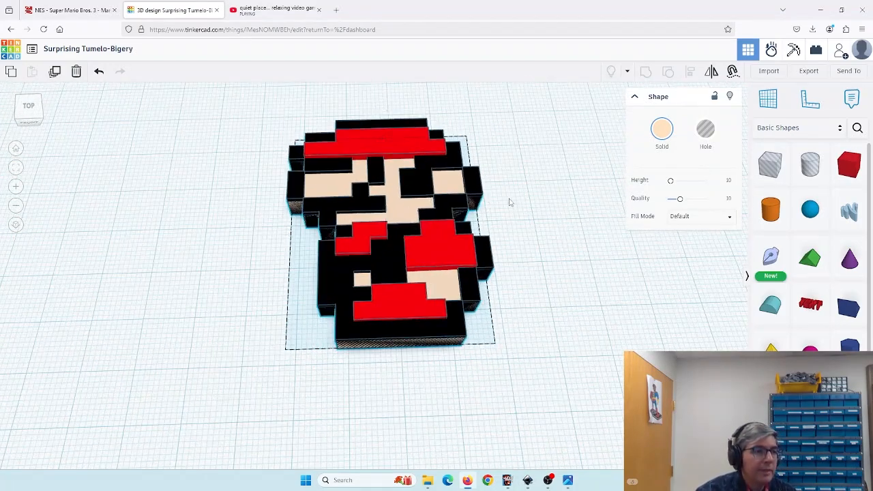
{"action": "left_click_drag", "start_coordinate": [509, 201], "coordinate": [505, 243]}
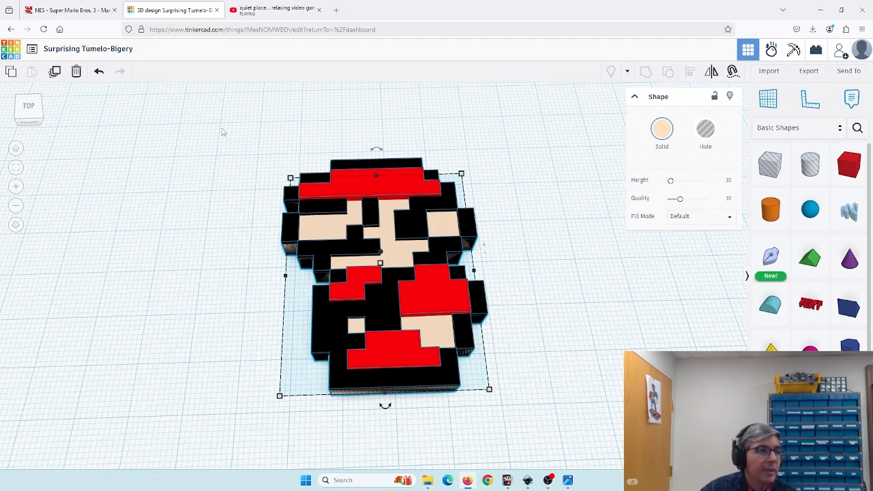
{"action": "left_click_drag", "start_coordinate": [222, 127], "coordinate": [551, 447]}
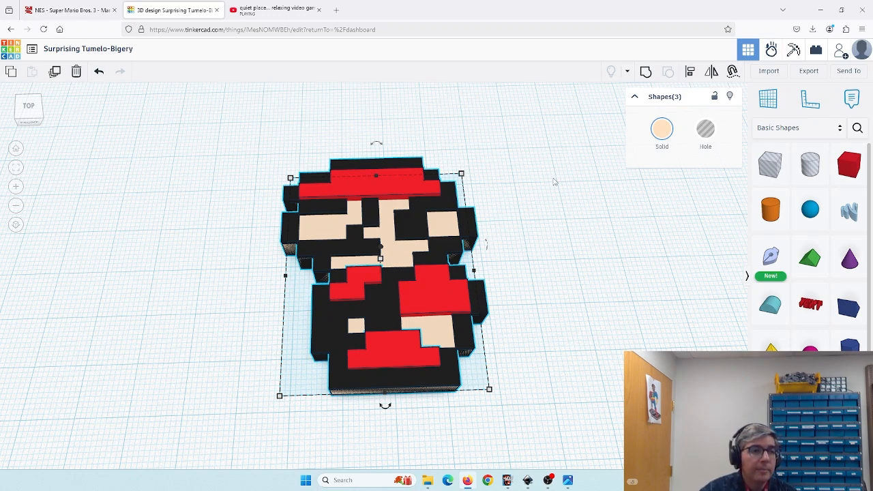
{"action": "left_click", "coordinate": [807, 73]}
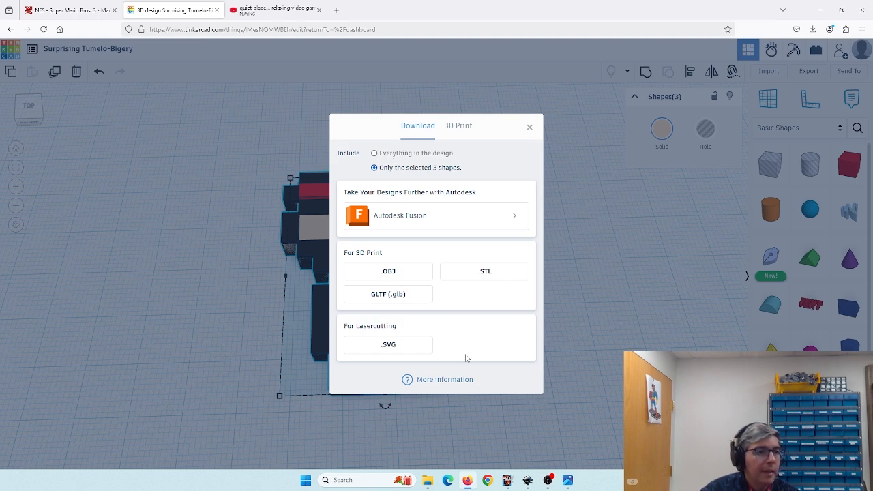
{"action": "left_click", "coordinate": [486, 273]}
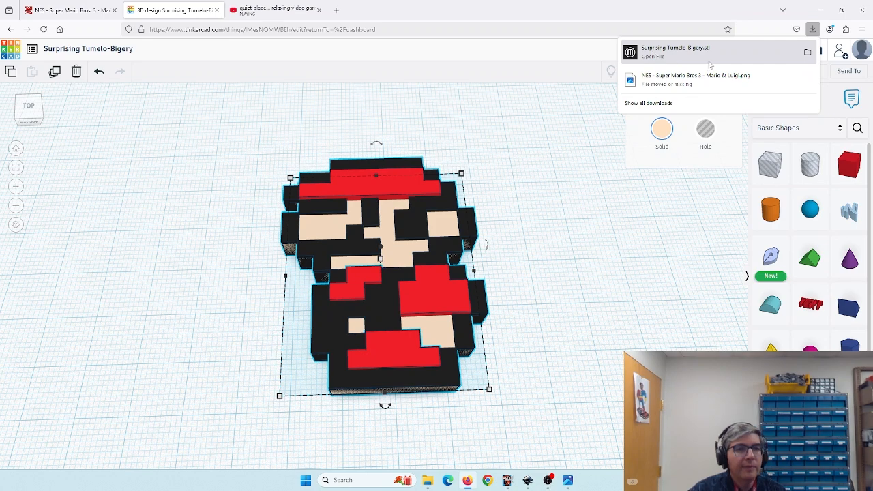
- Move the downloaded STL file from the Downloads folder onto the desktop
{"action": "left_click", "coordinate": [807, 55]}
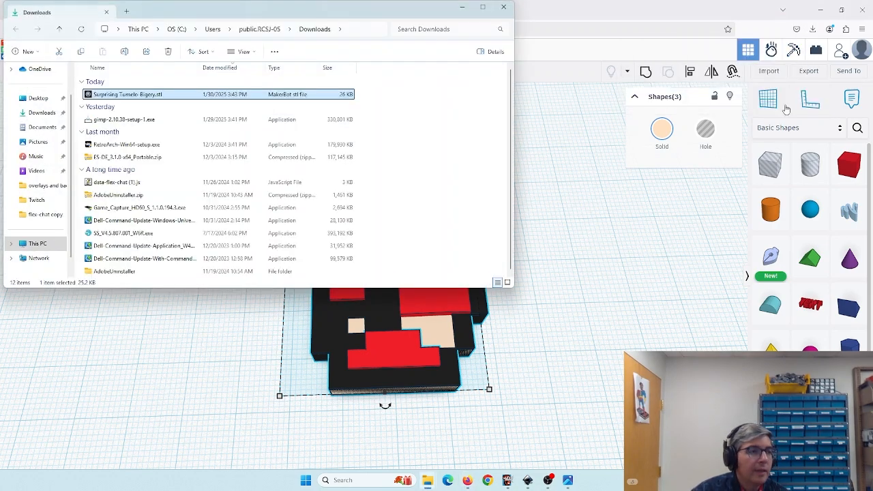
{"action": "left_click_drag", "start_coordinate": [260, 13], "coordinate": [505, 103]}
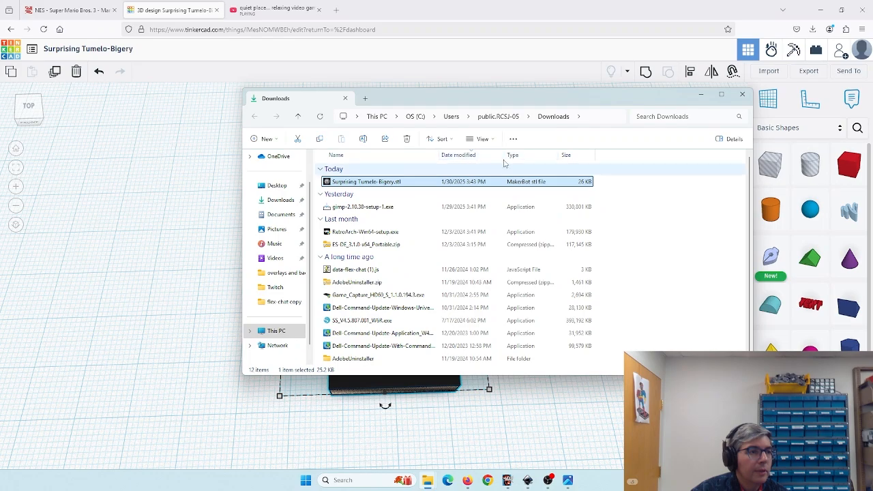
{"action": "left_click", "coordinate": [819, 10]}
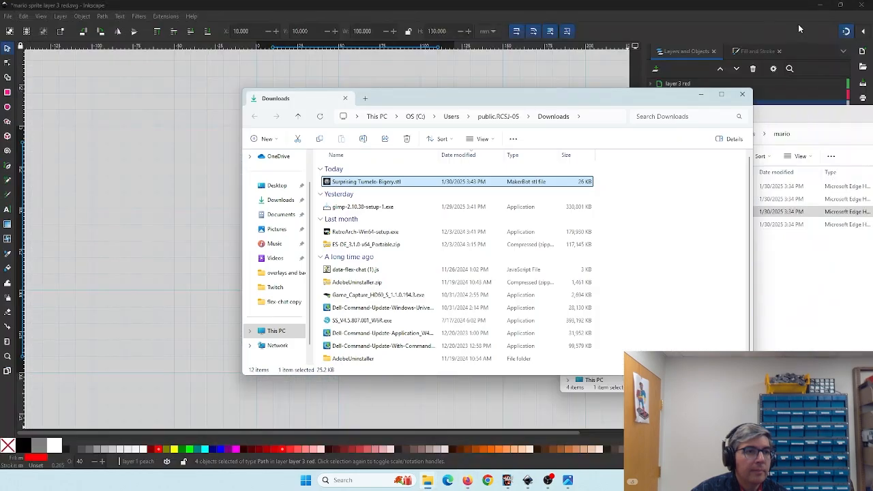
{"action": "left_click", "coordinate": [816, 7]}
{"action": "left_click", "coordinate": [818, 6]}
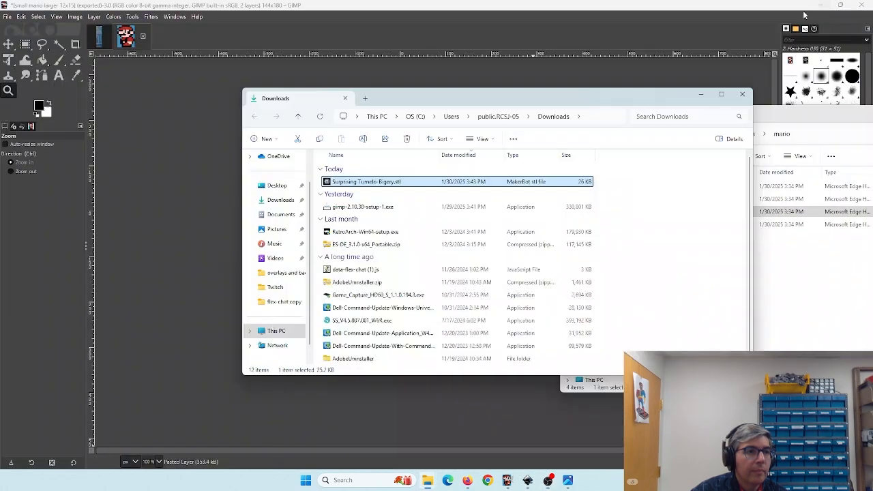
{"action": "left_click", "coordinate": [819, 6]}
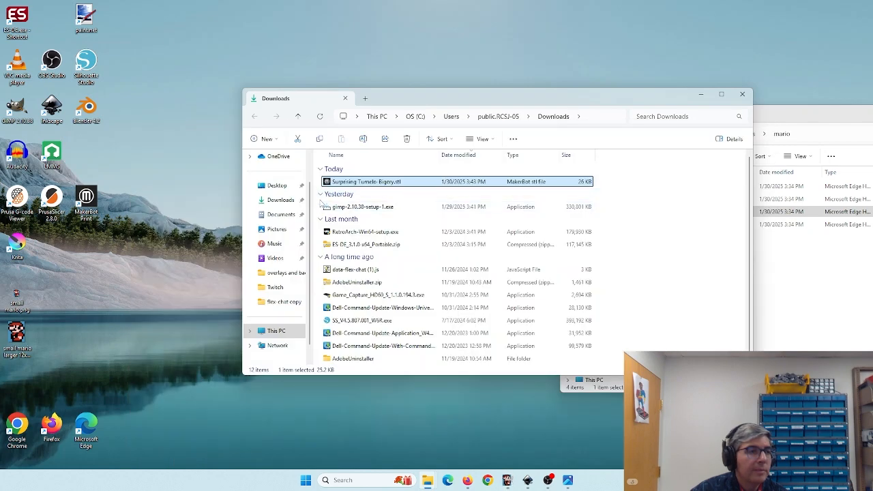
{"action": "left_click_drag", "start_coordinate": [341, 184], "coordinate": [604, 68]}
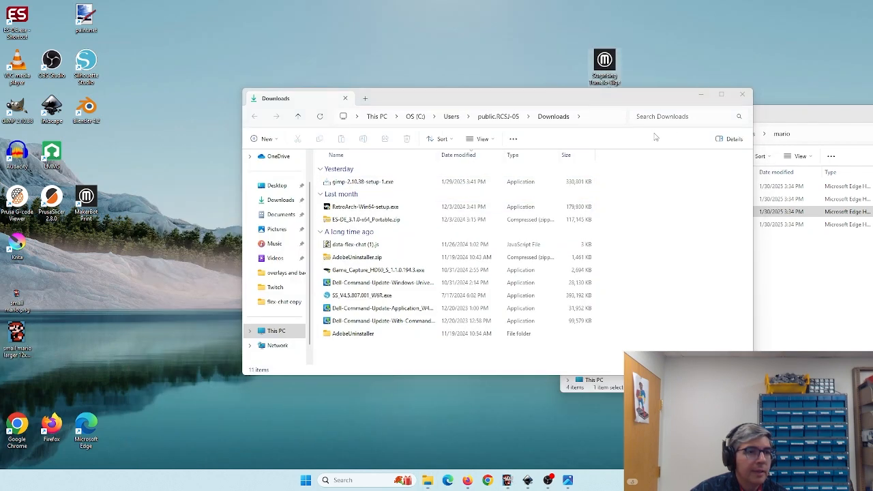
{"action": "left_click", "coordinate": [742, 95]}
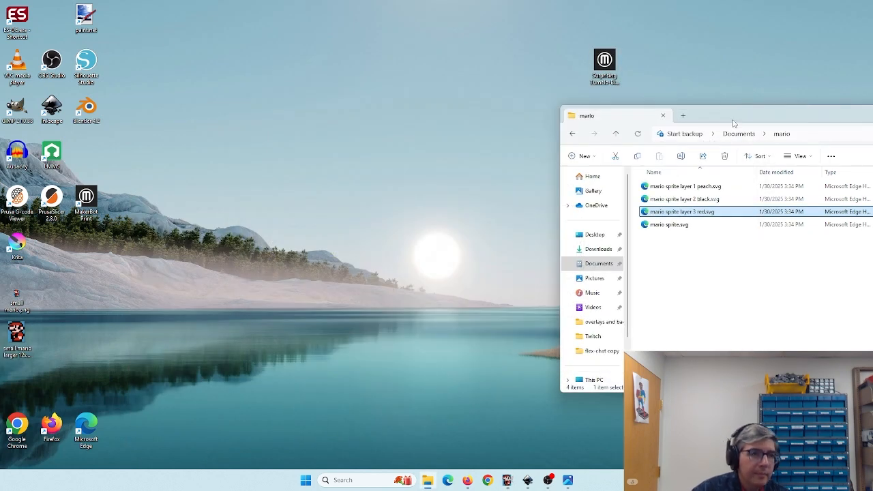
{"action": "left_click_drag", "start_coordinate": [733, 124], "coordinate": [371, 138]}
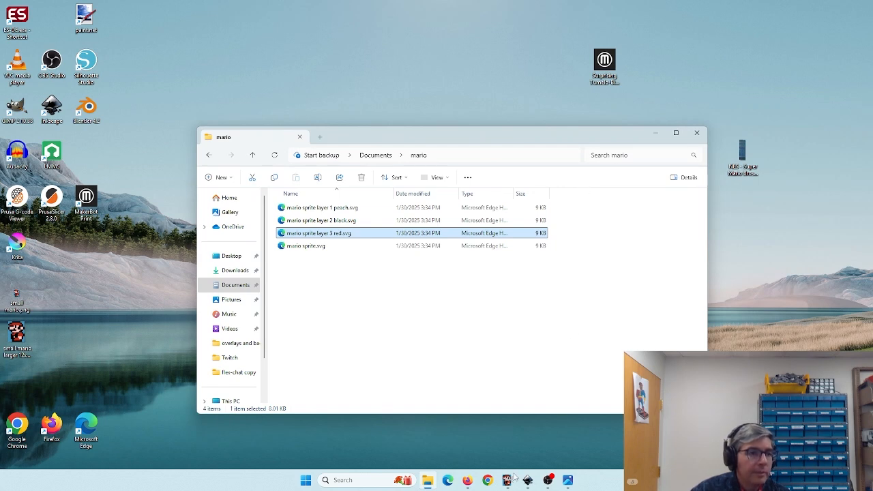
{"action": "mouse_move", "coordinate": [508, 482]}
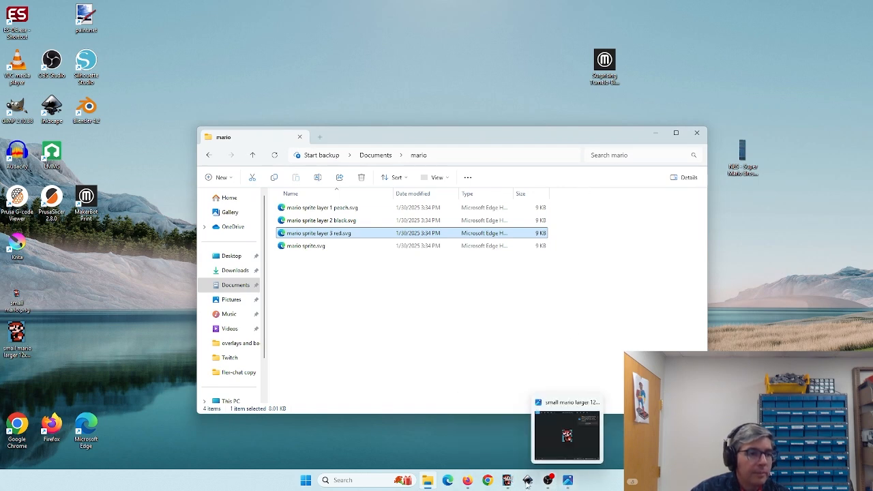
{"action": "left_click", "coordinate": [467, 481]}
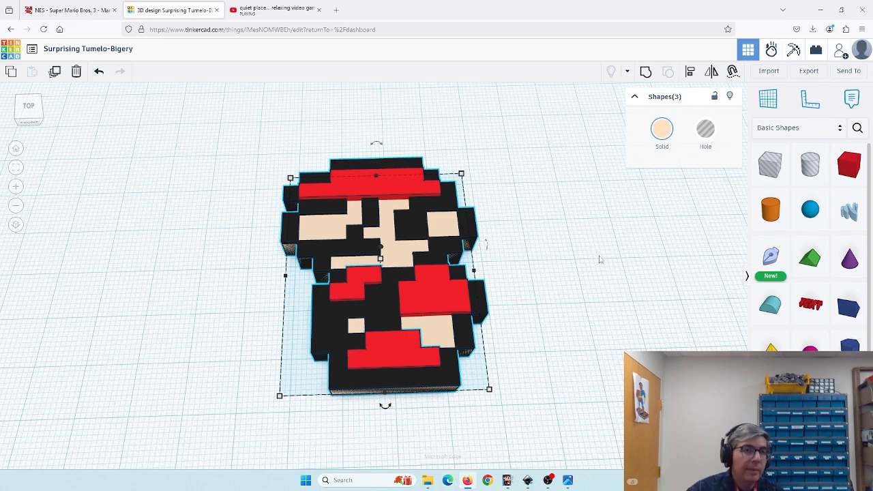
{"action": "left_click", "coordinate": [822, 13]}
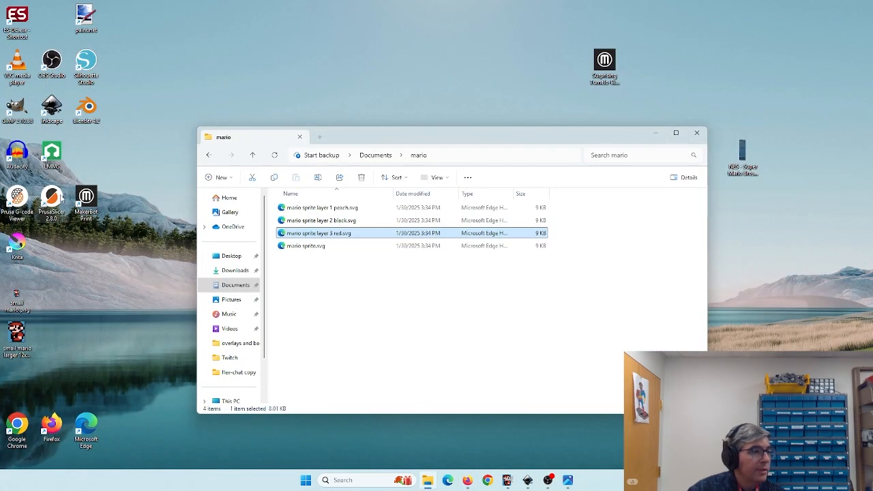
- Launch PrusaSlicer, dismiss the update offer, and switch to Normal mode
{"action": "double_click", "coordinate": [55, 199]}
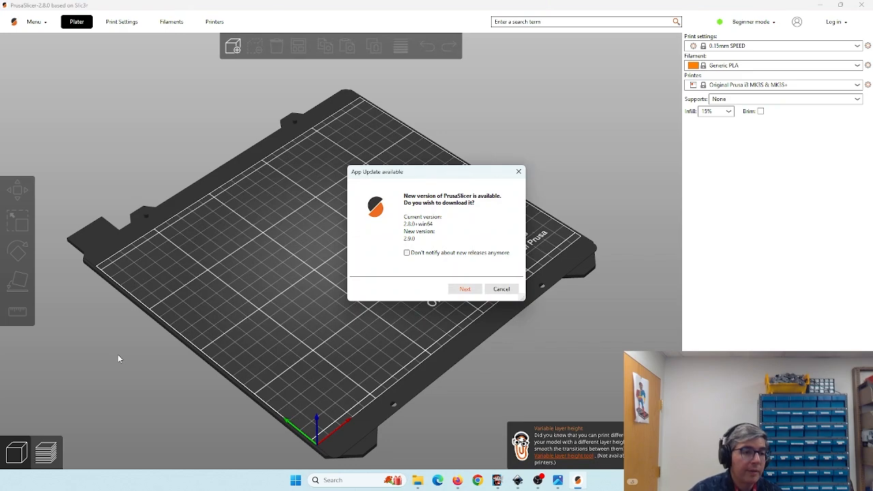
{"action": "left_click", "coordinate": [501, 289]}
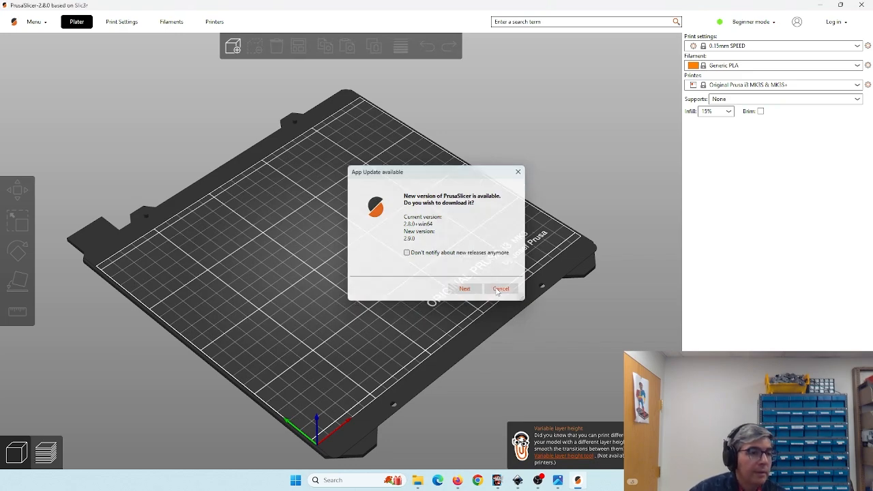
{"action": "mouse_move", "coordinate": [408, 274]}
{"action": "left_mouse_down"}
{"action": "mouse_move", "coordinate": [393, 281]}
{"action": "mouse_move", "coordinate": [400, 266]}
{"action": "left_mouse_up"}
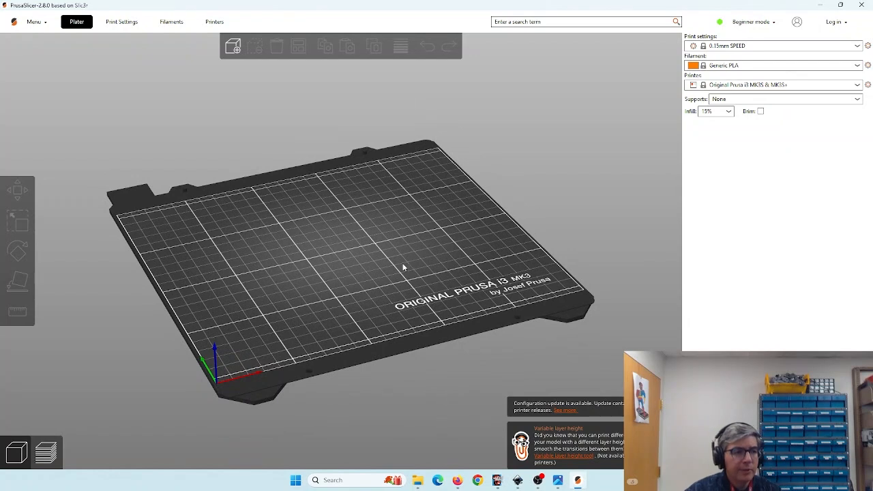
{"action": "scroll", "coordinate": [382, 251], "scroll_direction": "up", "scroll_amount": 1}
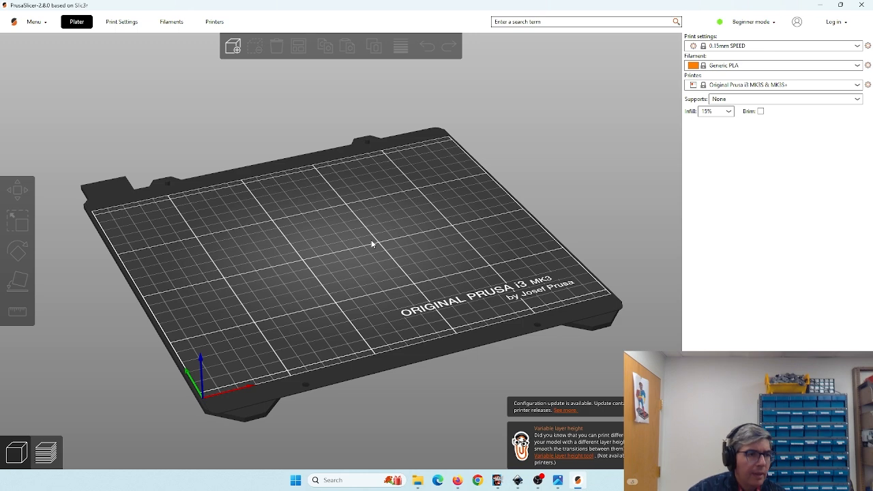
{"action": "left_click_drag", "start_coordinate": [407, 234], "coordinate": [411, 247]}
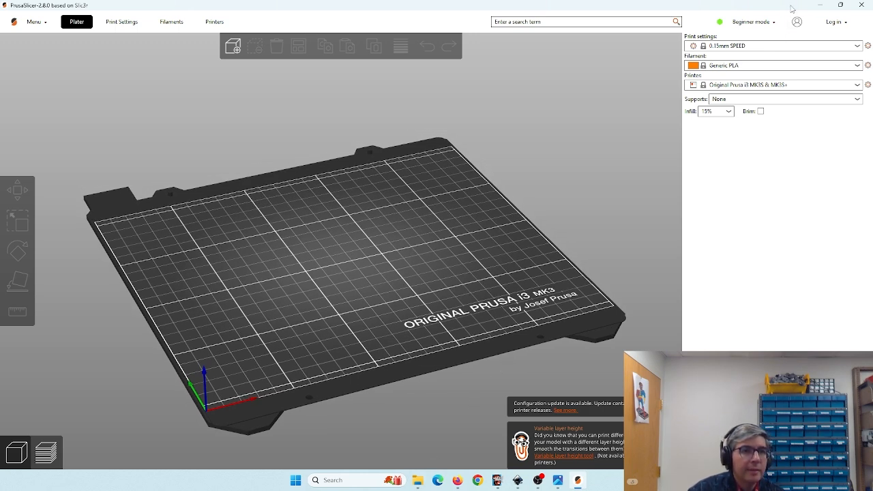
{"action": "left_click", "coordinate": [750, 22]}
{"action": "left_click", "coordinate": [750, 47]}
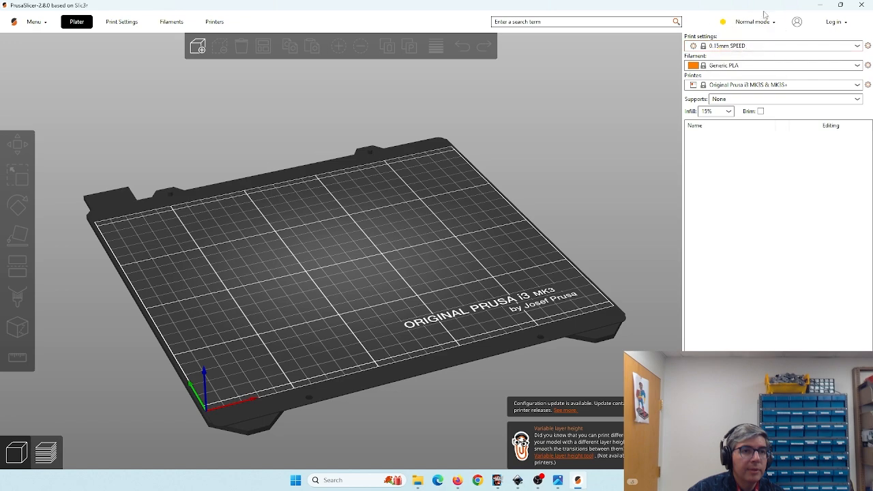
- Import the exported Mario STL from the desktop onto the PrusaSlicer print bed
{"action": "left_click_drag", "start_coordinate": [763, 8], "coordinate": [699, 99]}
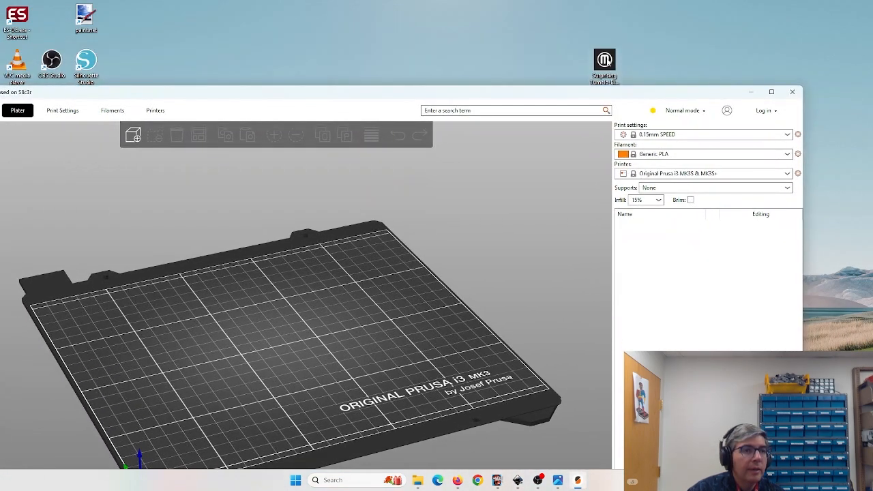
{"action": "left_click_drag", "start_coordinate": [609, 62], "coordinate": [268, 339]}
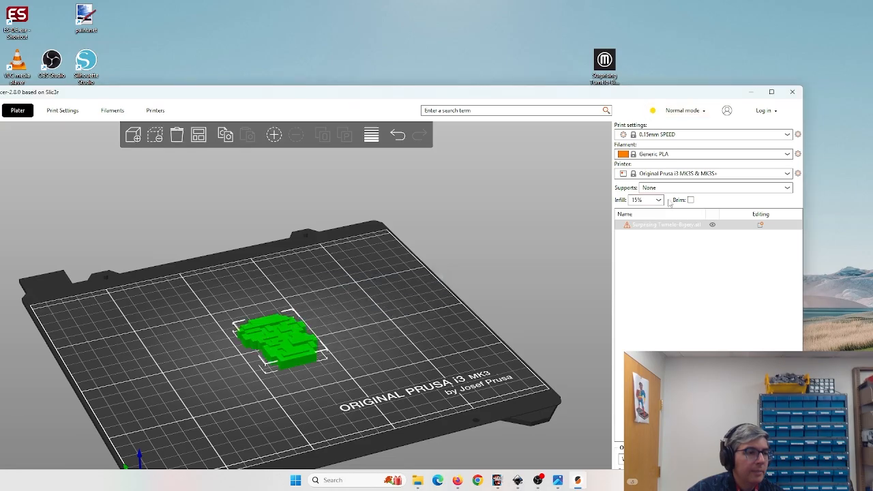
{"action": "left_click", "coordinate": [773, 92]}
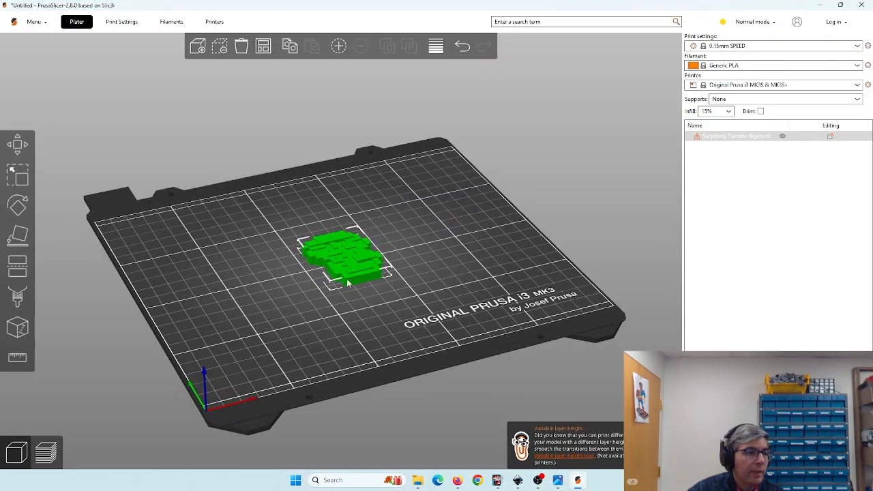
- Slice the model in preview and apply the automatic colour changes between its layers
{"action": "scroll", "coordinate": [348, 280], "scroll_direction": "up", "scroll_amount": 5}
{"action": "left_click_drag", "start_coordinate": [347, 281], "coordinate": [434, 334]}
{"action": "scroll", "coordinate": [415, 304], "scroll_direction": "down", "scroll_amount": 5}
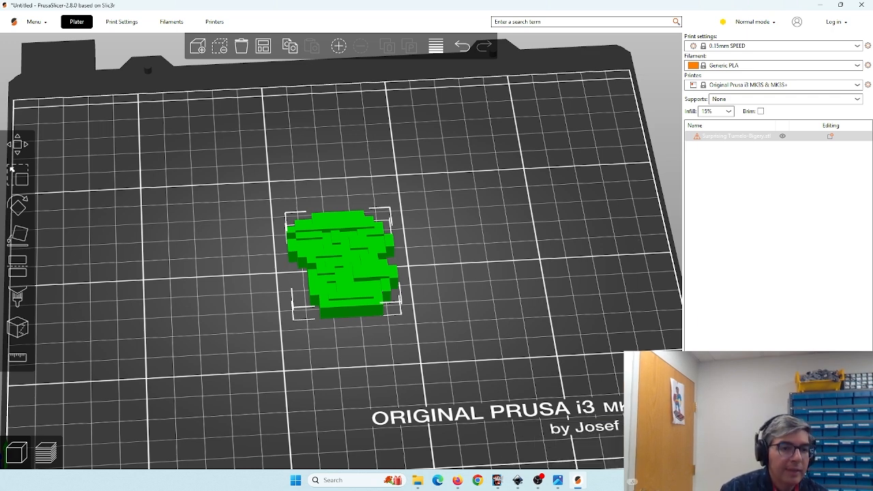
{"action": "key", "text": "Tab"}
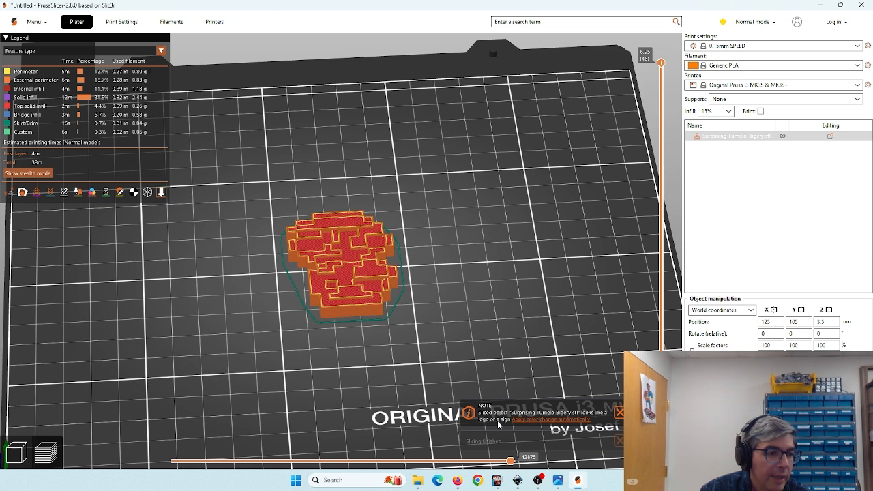
{"action": "left_click", "coordinate": [538, 423]}
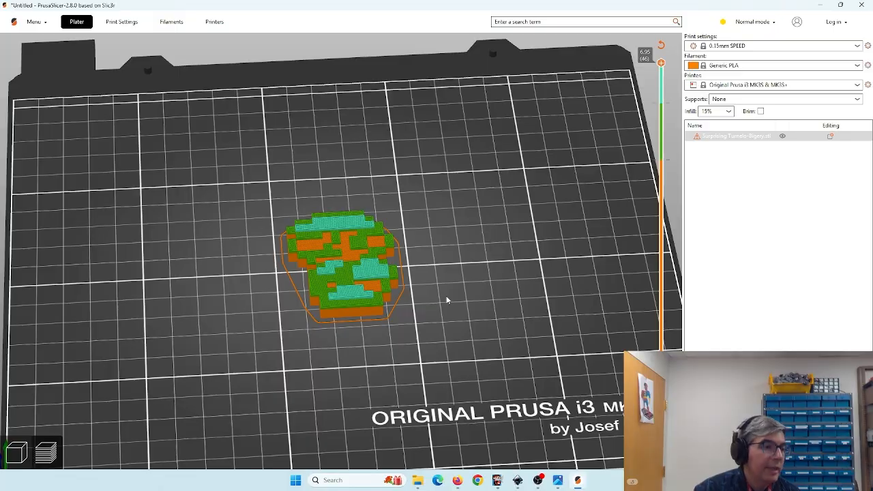
- Move the layer slider down and back up to inspect the colour changes in the sliced print
{"action": "left_click_drag", "start_coordinate": [449, 288], "coordinate": [457, 294]}
{"action": "mouse_move", "coordinate": [461, 290]}
{"action": "left_mouse_down"}
{"action": "mouse_move", "coordinate": [448, 312]}
{"action": "mouse_move", "coordinate": [464, 316]}
{"action": "mouse_move", "coordinate": [486, 284]}
{"action": "mouse_move", "coordinate": [461, 304]}
{"action": "left_mouse_up"}
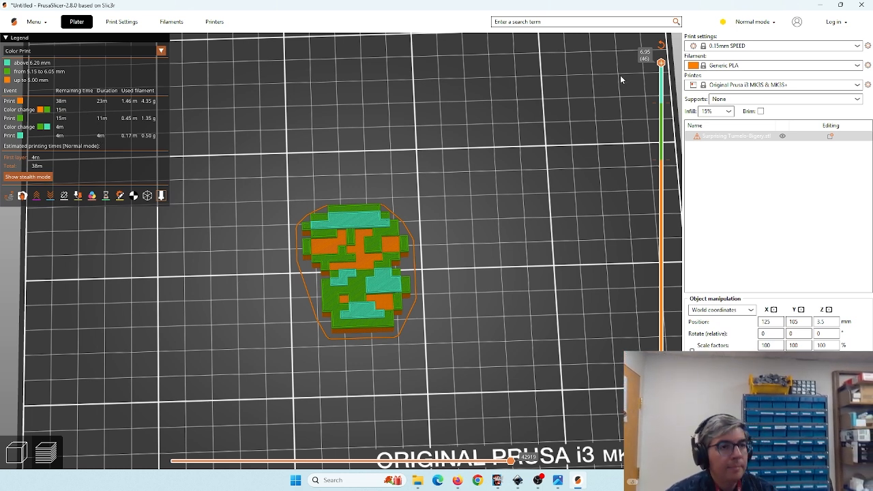
{"action": "mouse_move", "coordinate": [656, 65]}
{"action": "left_mouse_down"}
{"action": "mouse_move", "coordinate": [655, 344]}
{"action": "mouse_move", "coordinate": [656, 66]}
{"action": "left_mouse_up"}
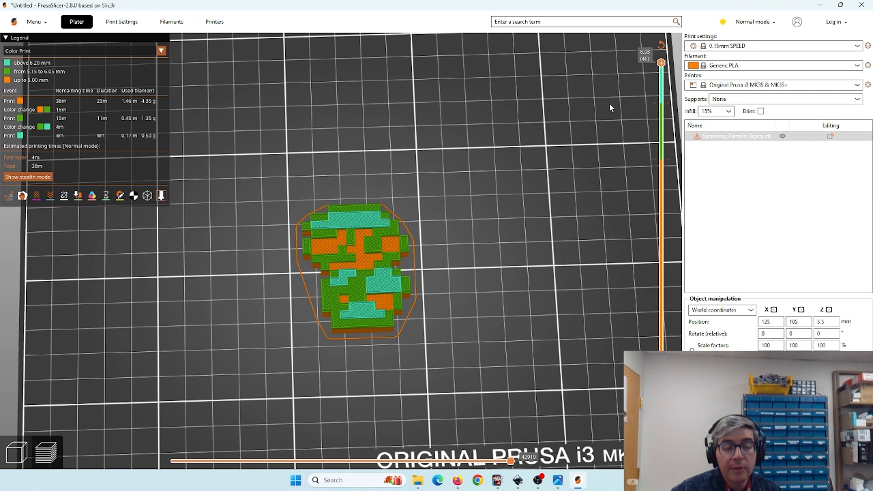
{"action": "left_click_drag", "start_coordinate": [661, 63], "coordinate": [661, 144]}
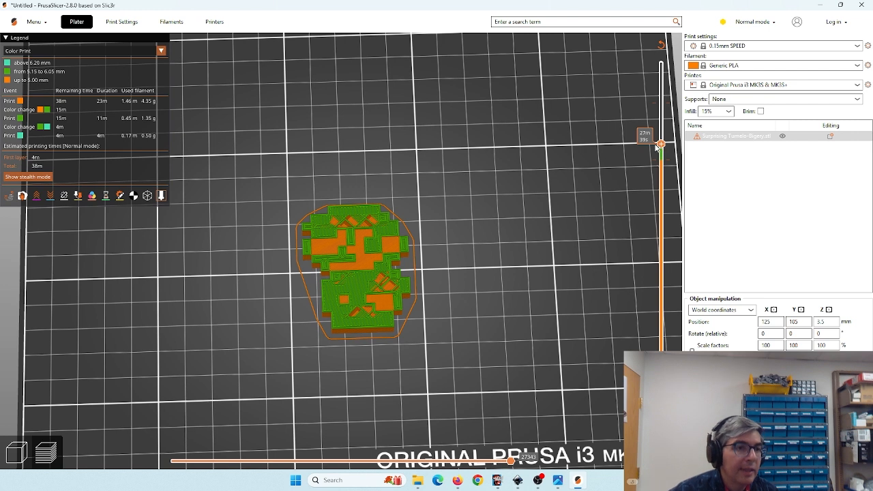
{"action": "left_click_drag", "start_coordinate": [661, 146], "coordinate": [663, 62]}
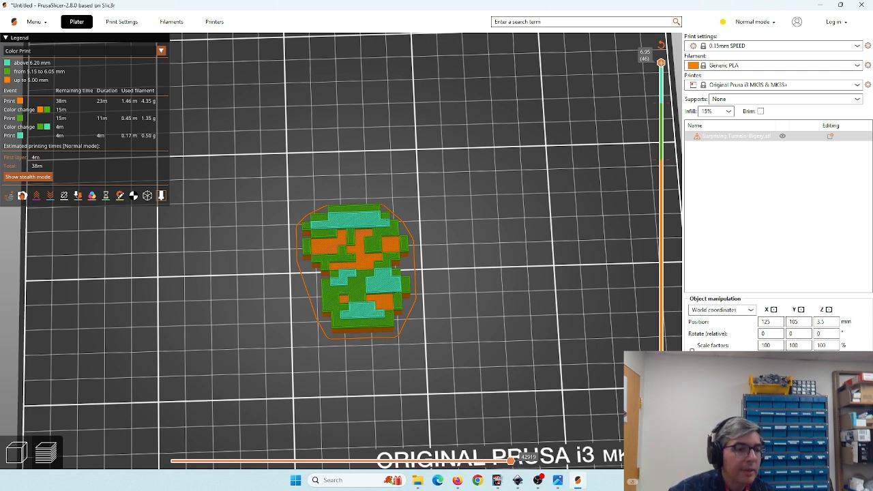
{"action": "left_click", "coordinate": [539, 482]}
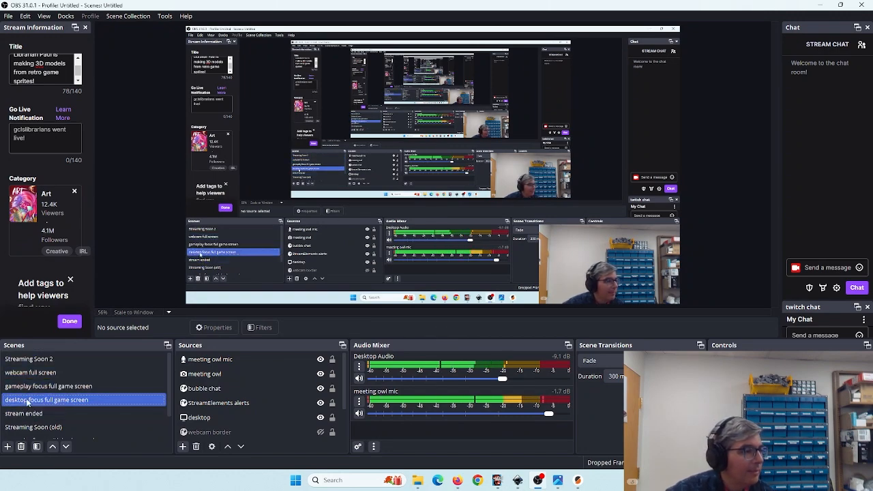
{"action": "left_click", "coordinate": [34, 373]}
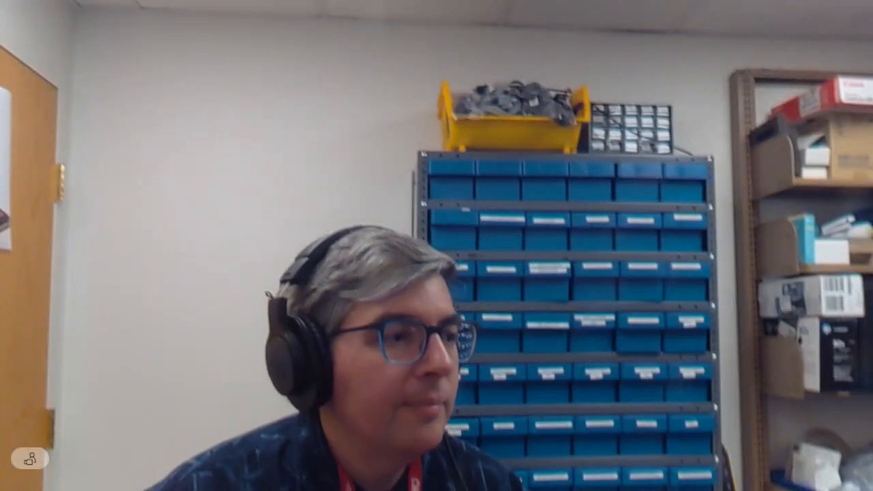
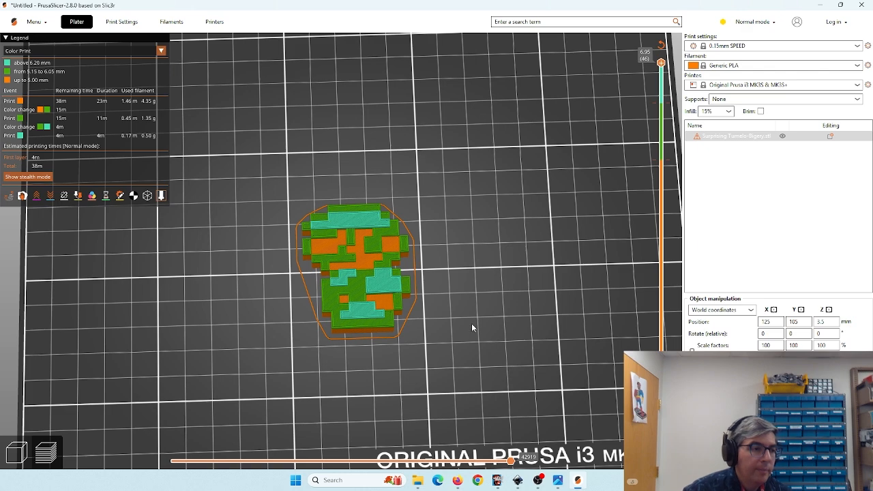
{"action": "scroll", "coordinate": [472, 325], "scroll_direction": "down", "scroll_amount": 5}
{"action": "scroll", "coordinate": [471, 318], "scroll_direction": "up", "scroll_amount": 5}
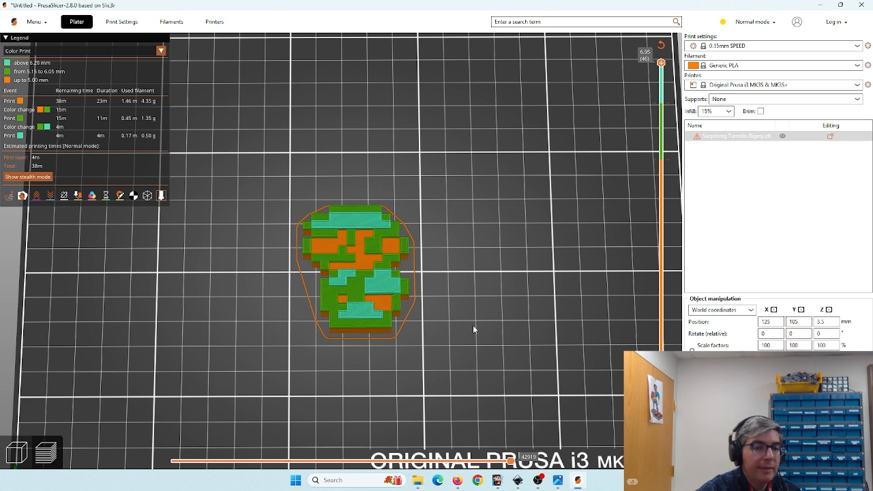
{"action": "left_click", "coordinate": [518, 480]}
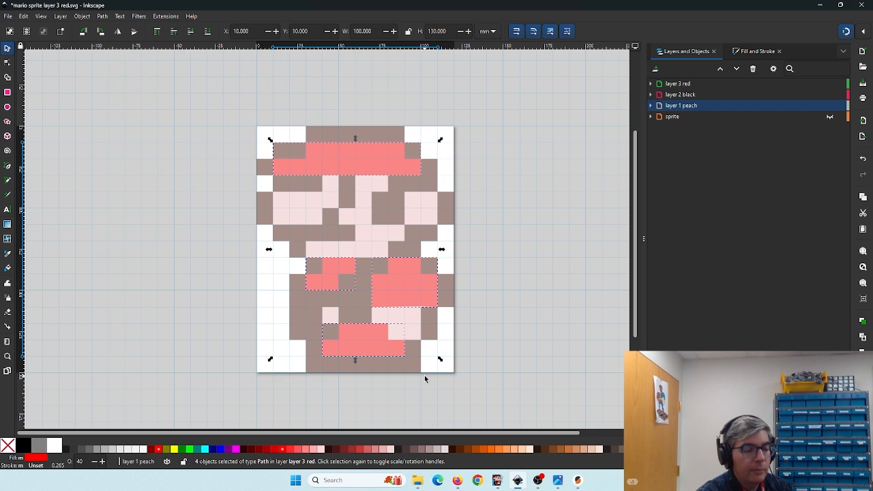
{"action": "left_click", "coordinate": [578, 480]}
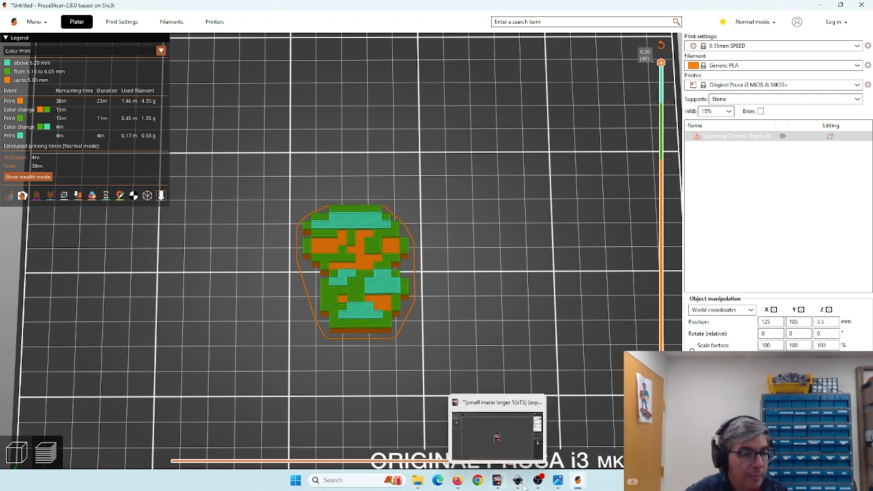
- Switch to the OBS Studio window
{"action": "mouse_move", "coordinate": [526, 485]}
{"action": "mouse_move", "coordinate": [462, 483]}
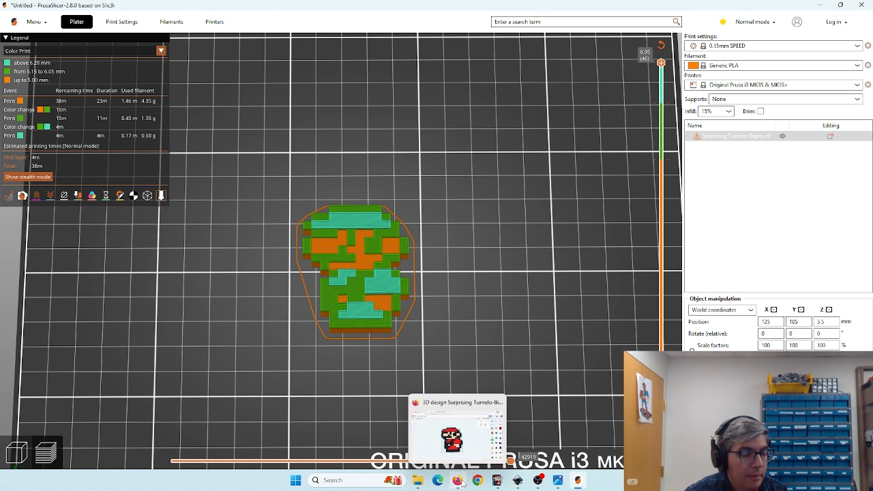
{"action": "left_click", "coordinate": [537, 481]}
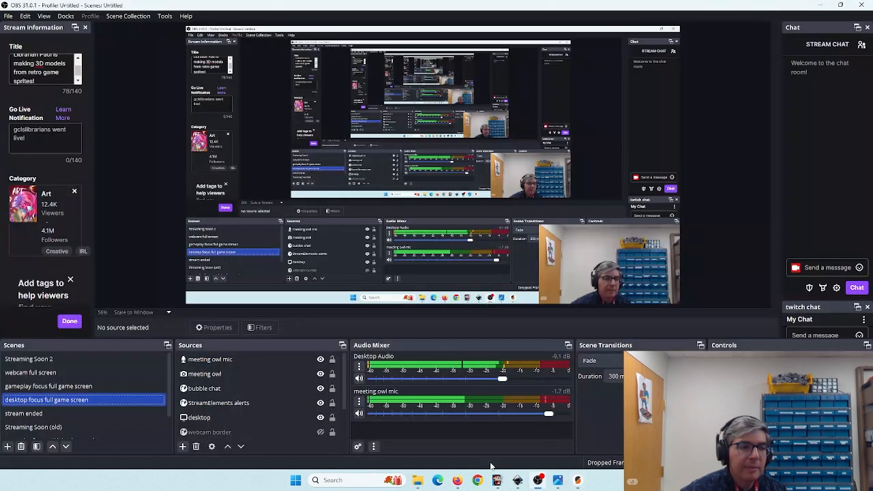